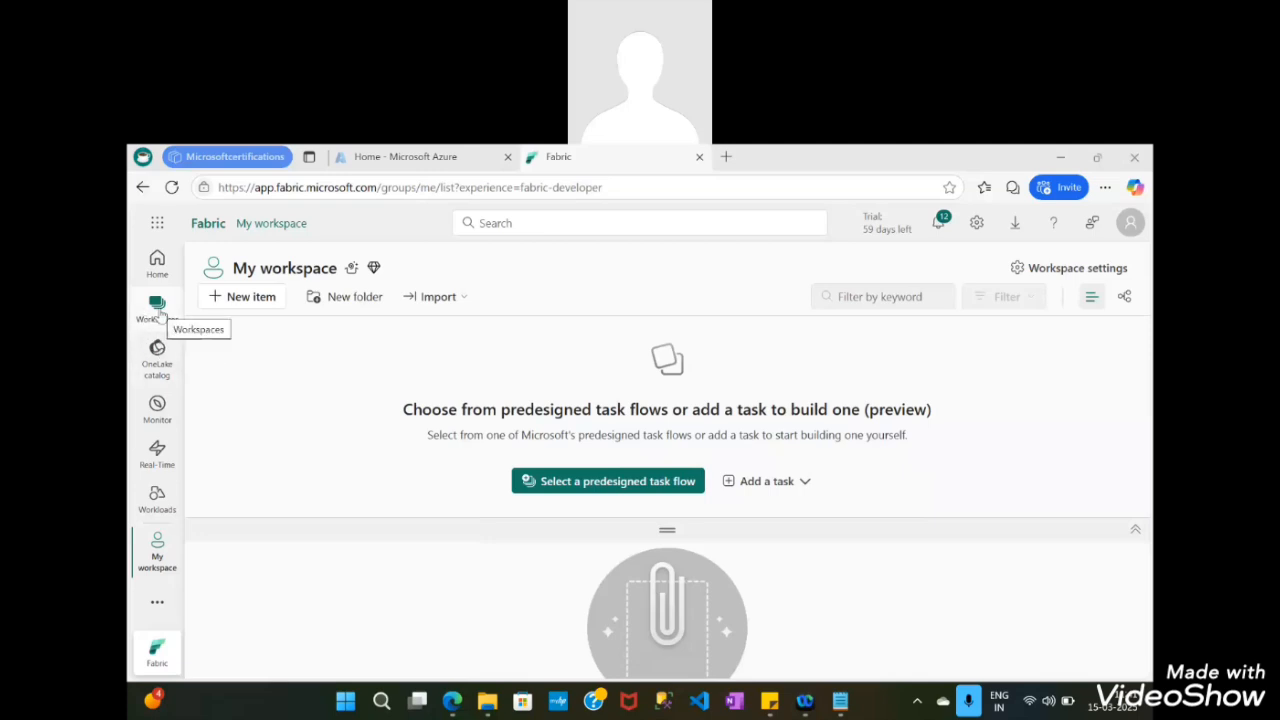
# Create a new workspace named myfirstingestdata, leaving the other workspace settings at their defaults
pyautogui.click(158, 312)
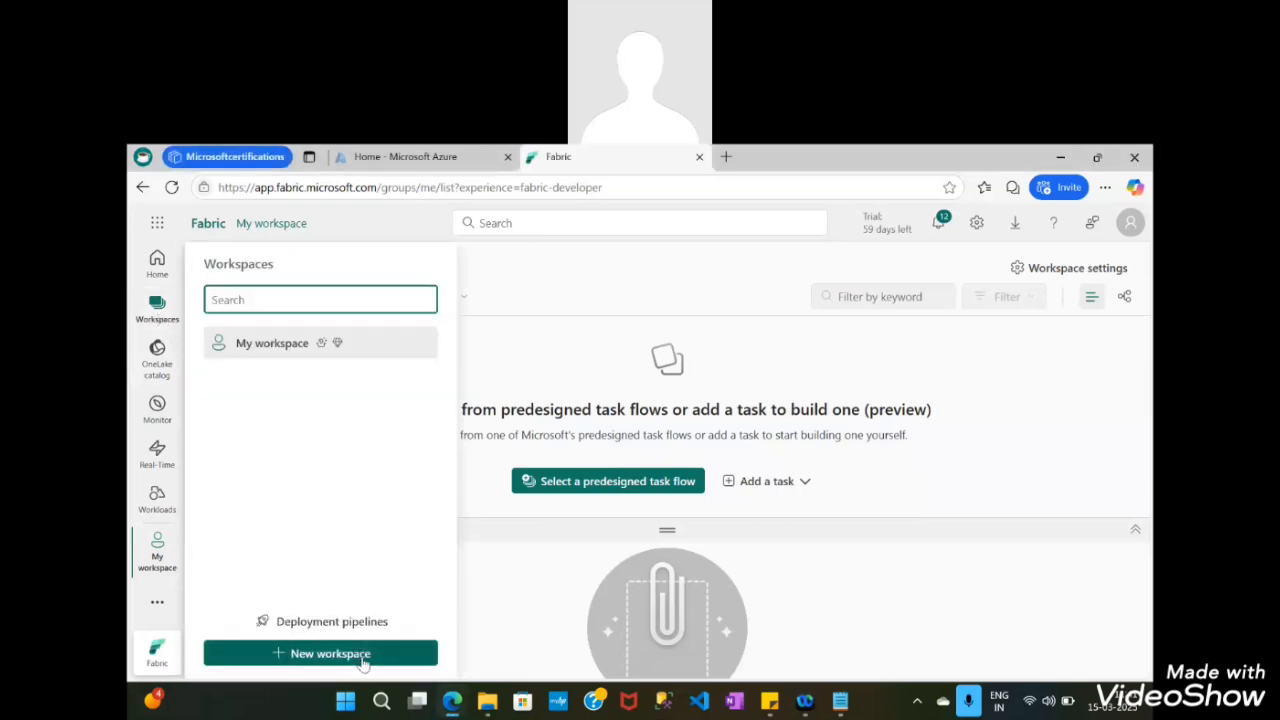
pyautogui.click(330, 653)
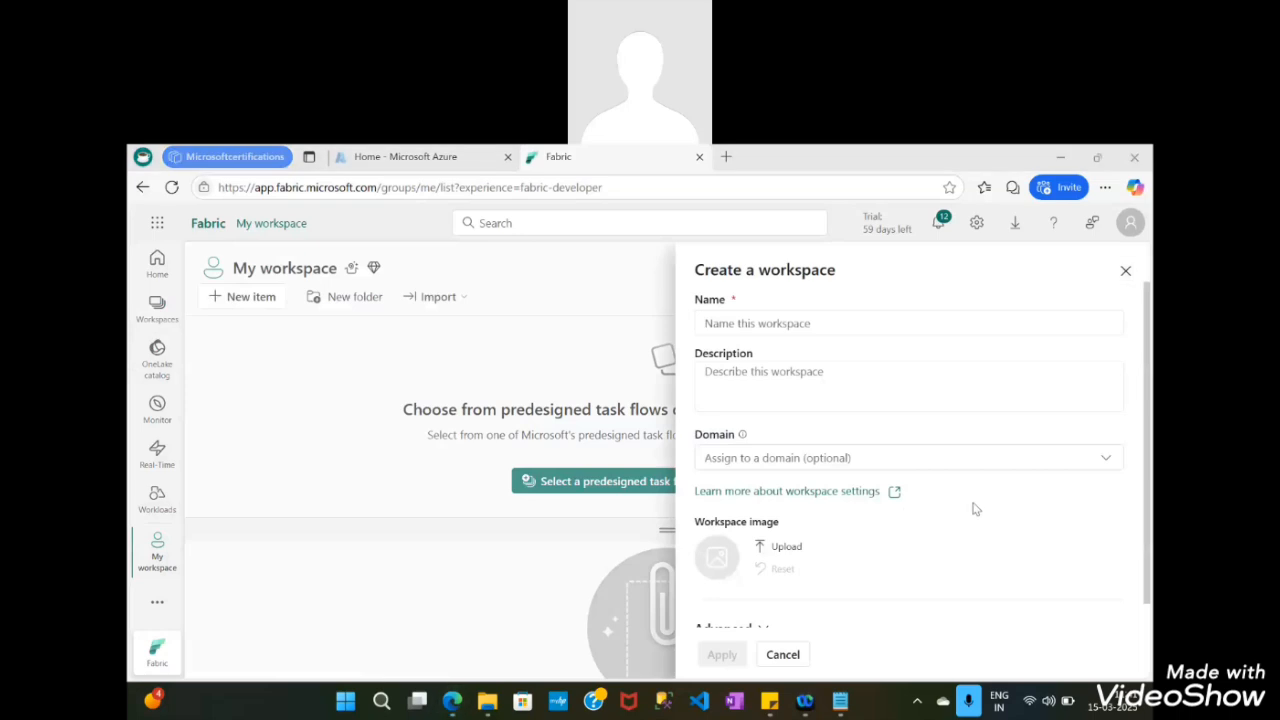
pyautogui.click(789, 332)
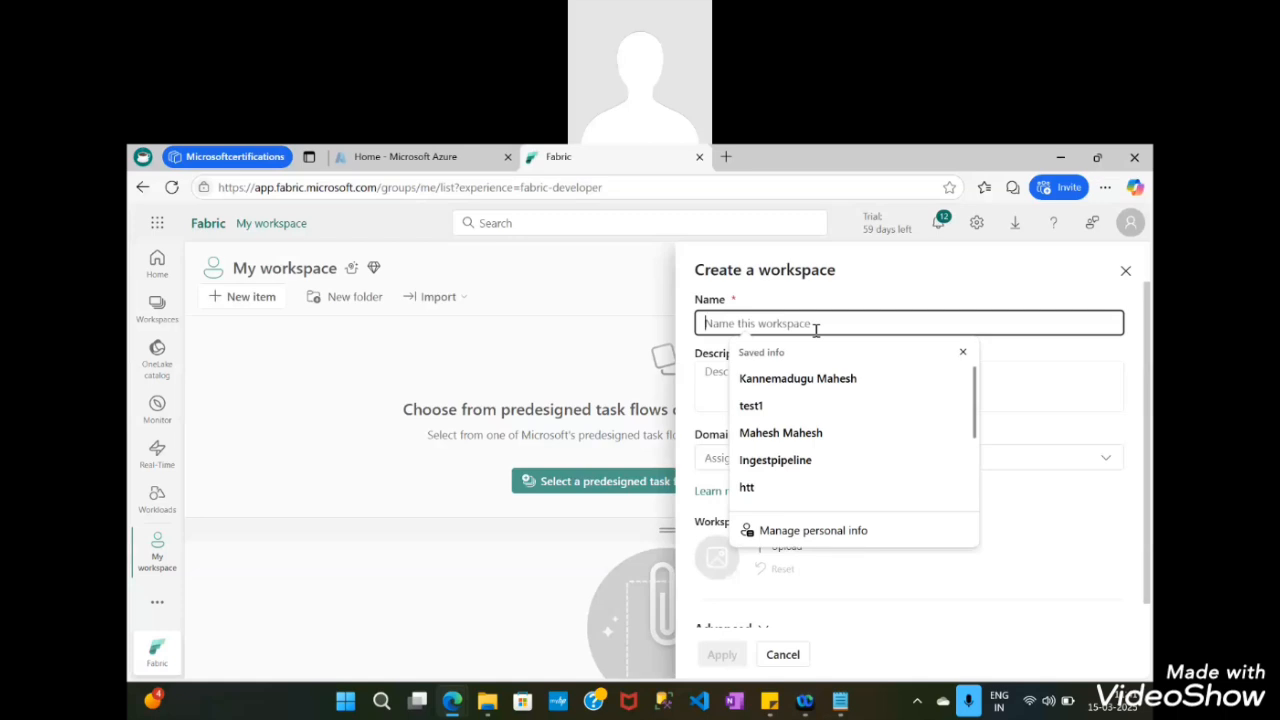
pyautogui.write('my')
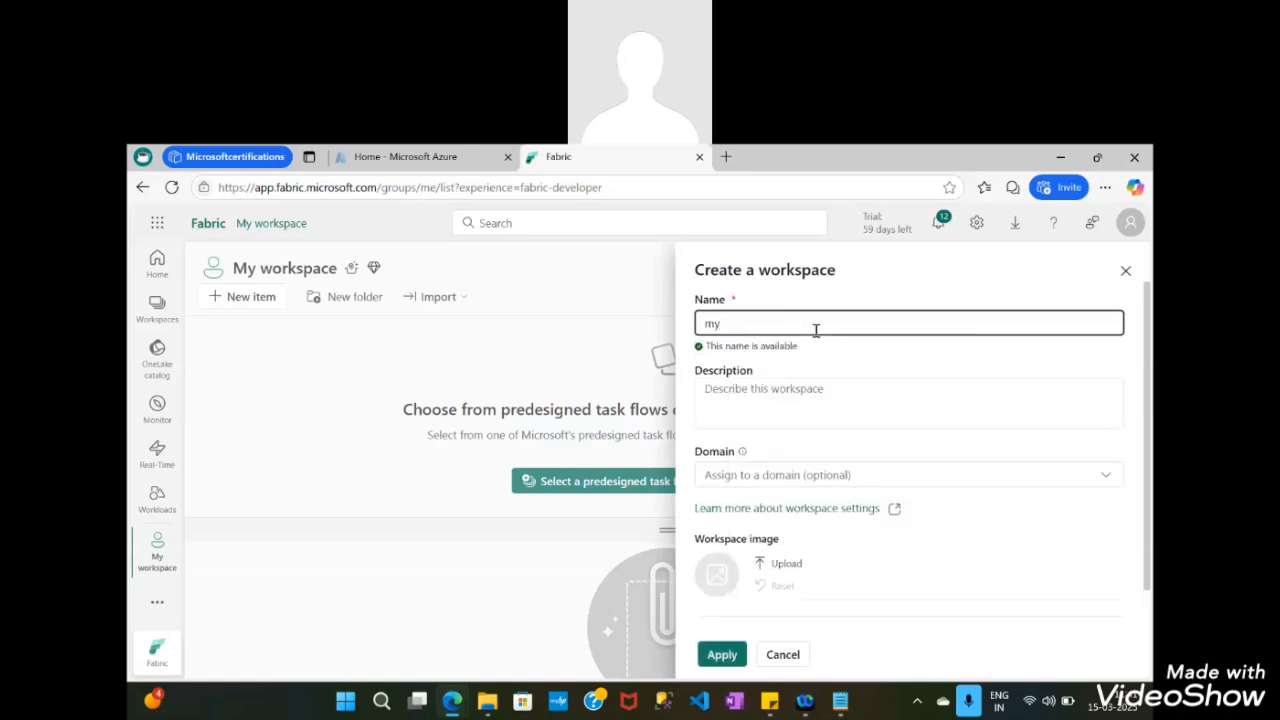
pyautogui.write('firstingest')
pyautogui.press('BackSpace')
pyautogui.write('data')
pyautogui.scroll(-2, 770, 520)
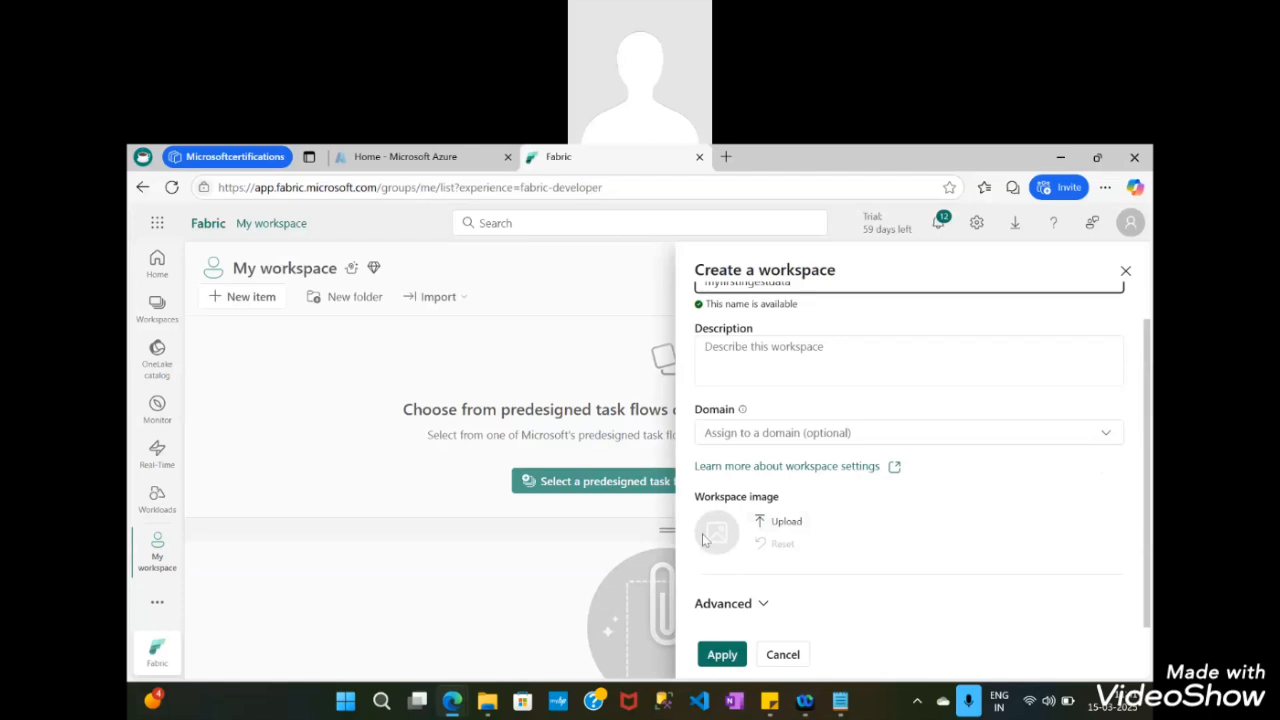
pyautogui.click(720, 660)
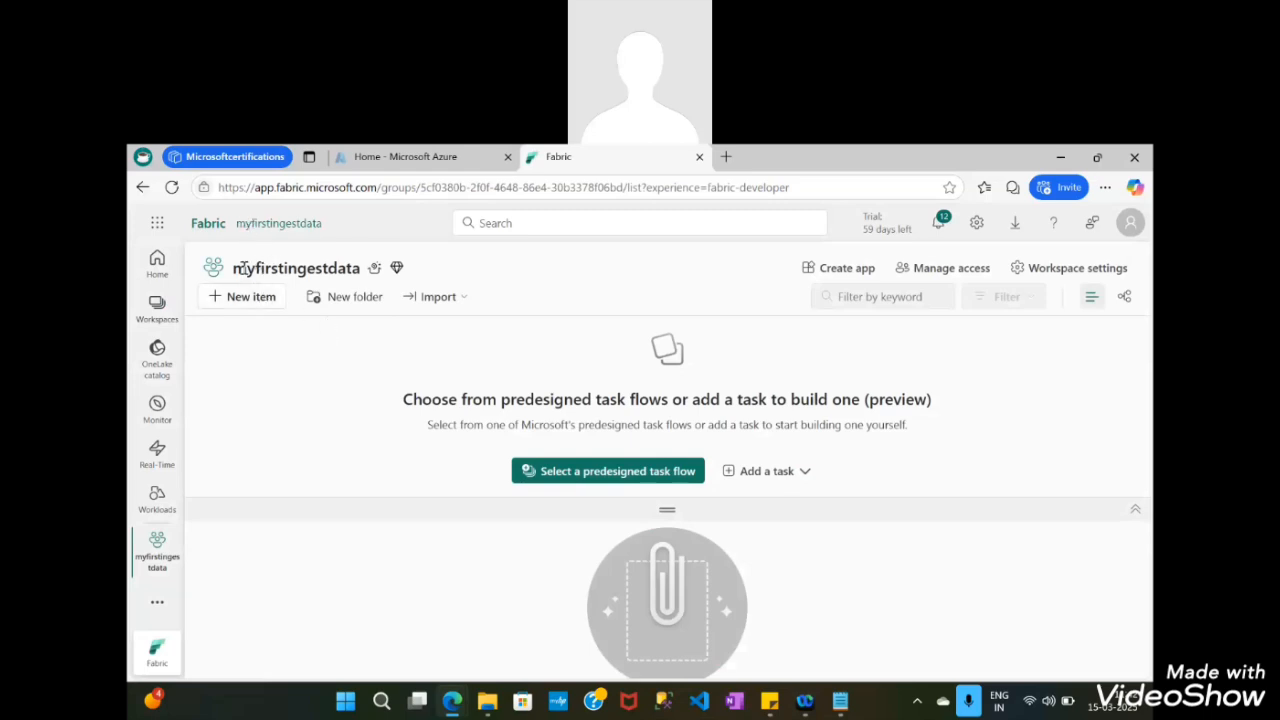
pyautogui.moveTo(232, 268); pyautogui.dragTo(372, 274)
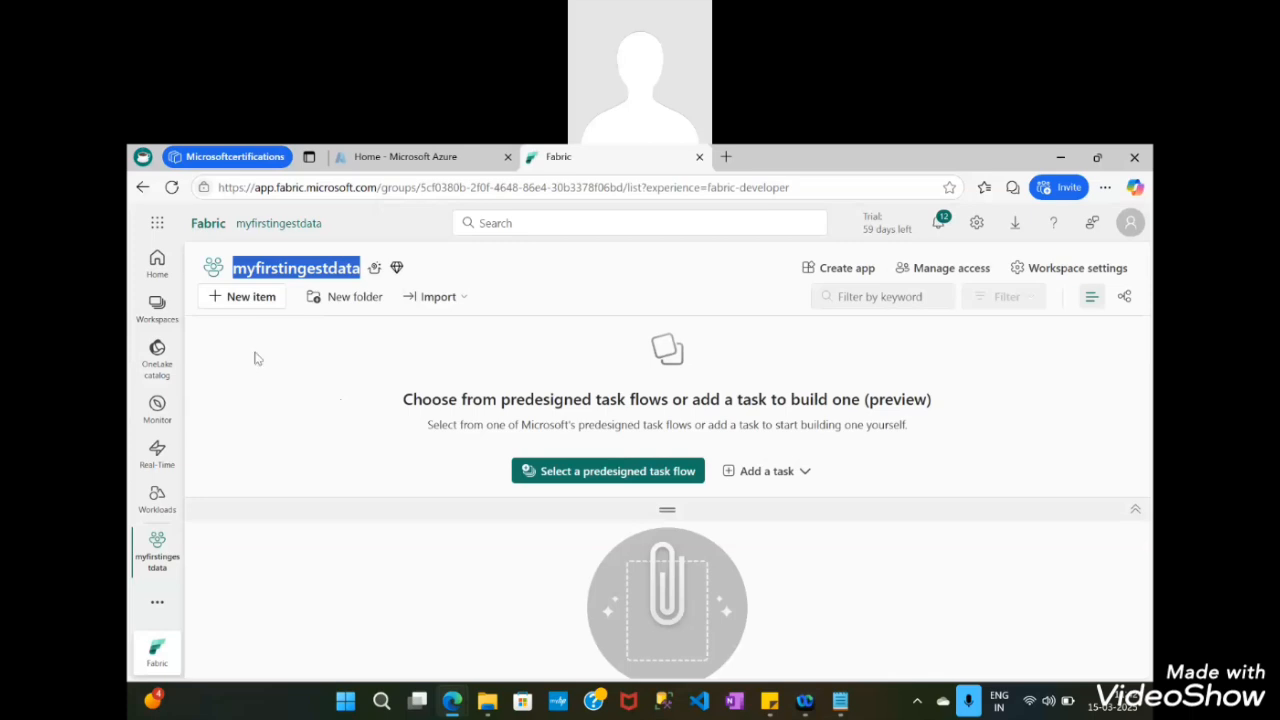
# Open the new item catalogue of the workspace and examine the item types for getting, storing and preparing data
pyautogui.click(245, 298)
pyautogui.click(246, 380)
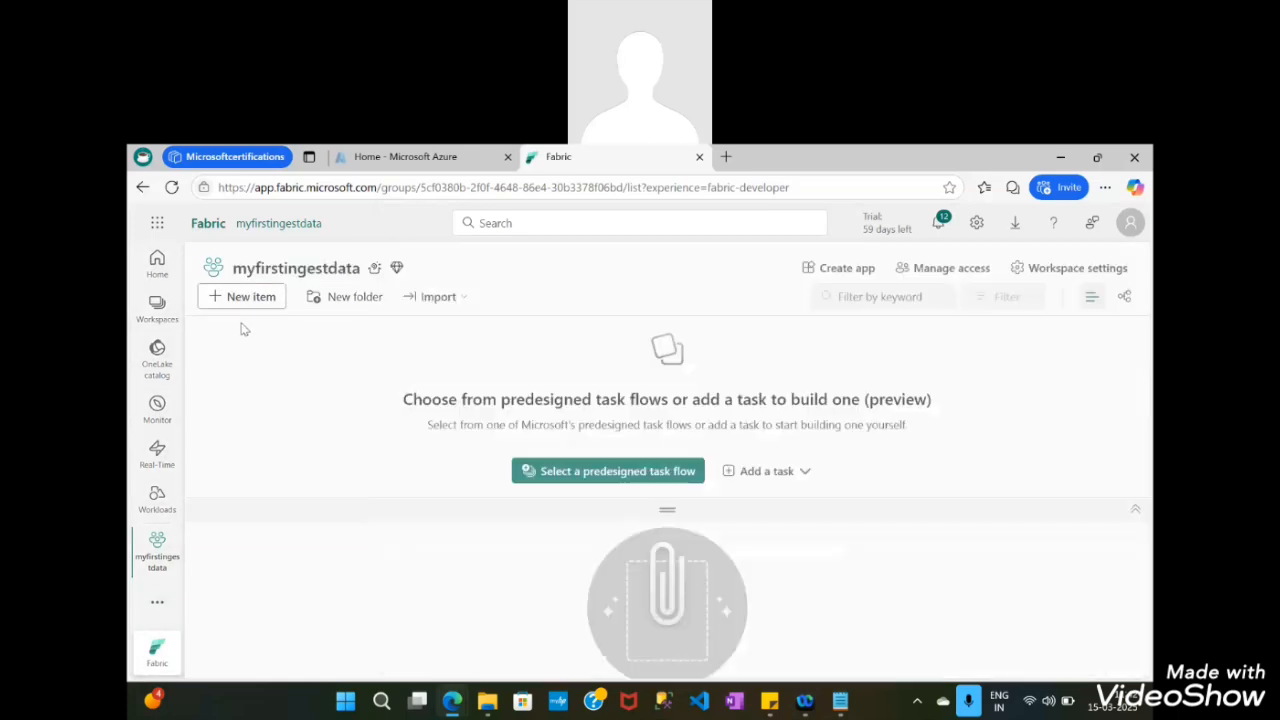
pyautogui.click(241, 300)
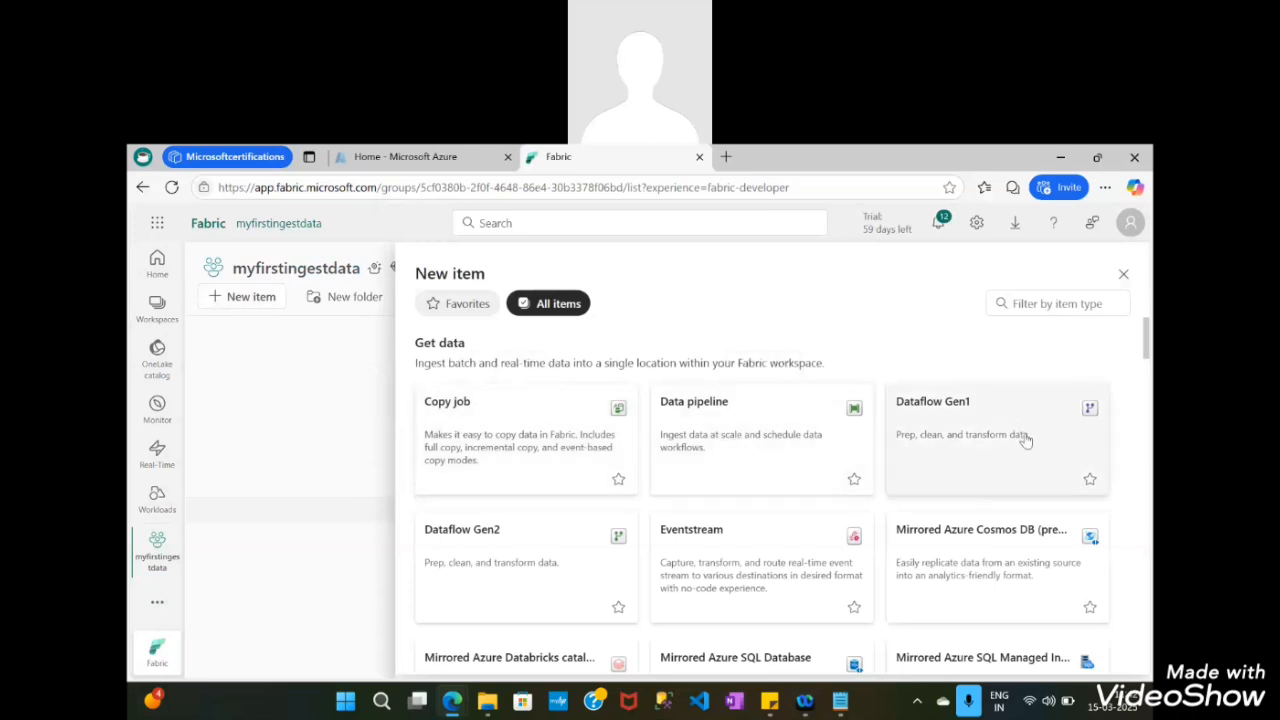
pyautogui.scroll(-2, 1025, 440)
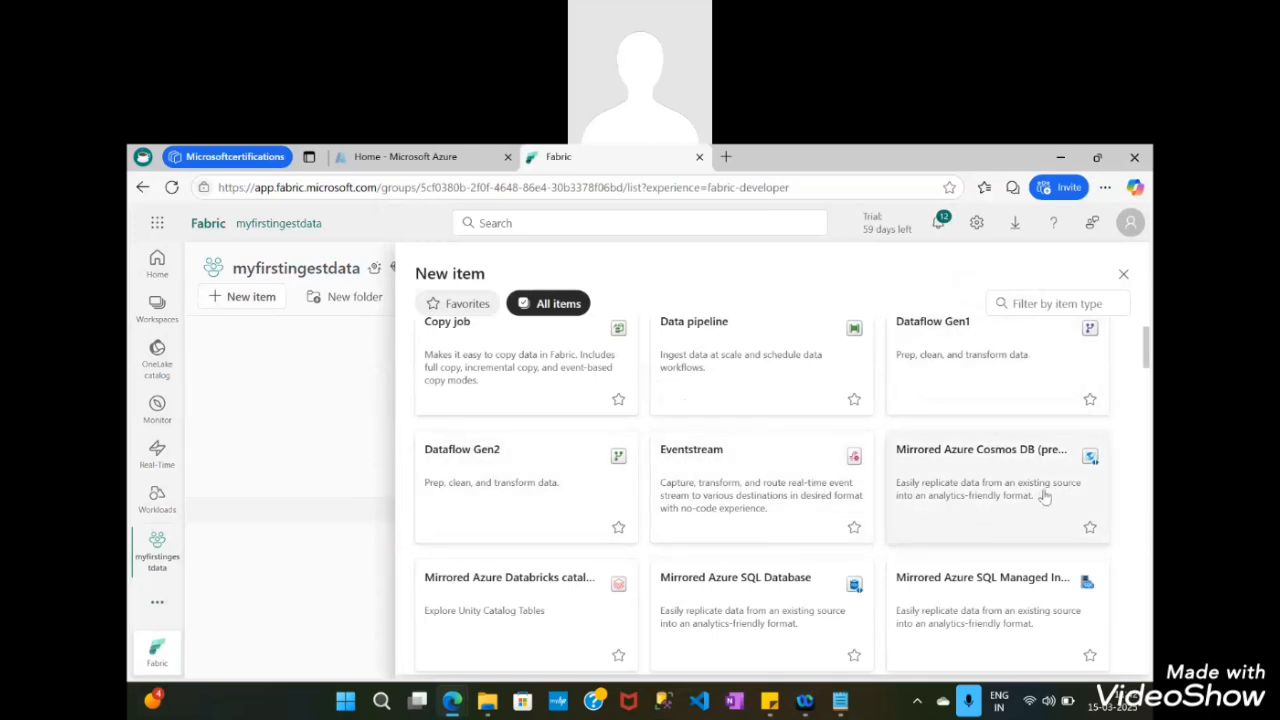
pyautogui.scroll(-3, 1043, 510)
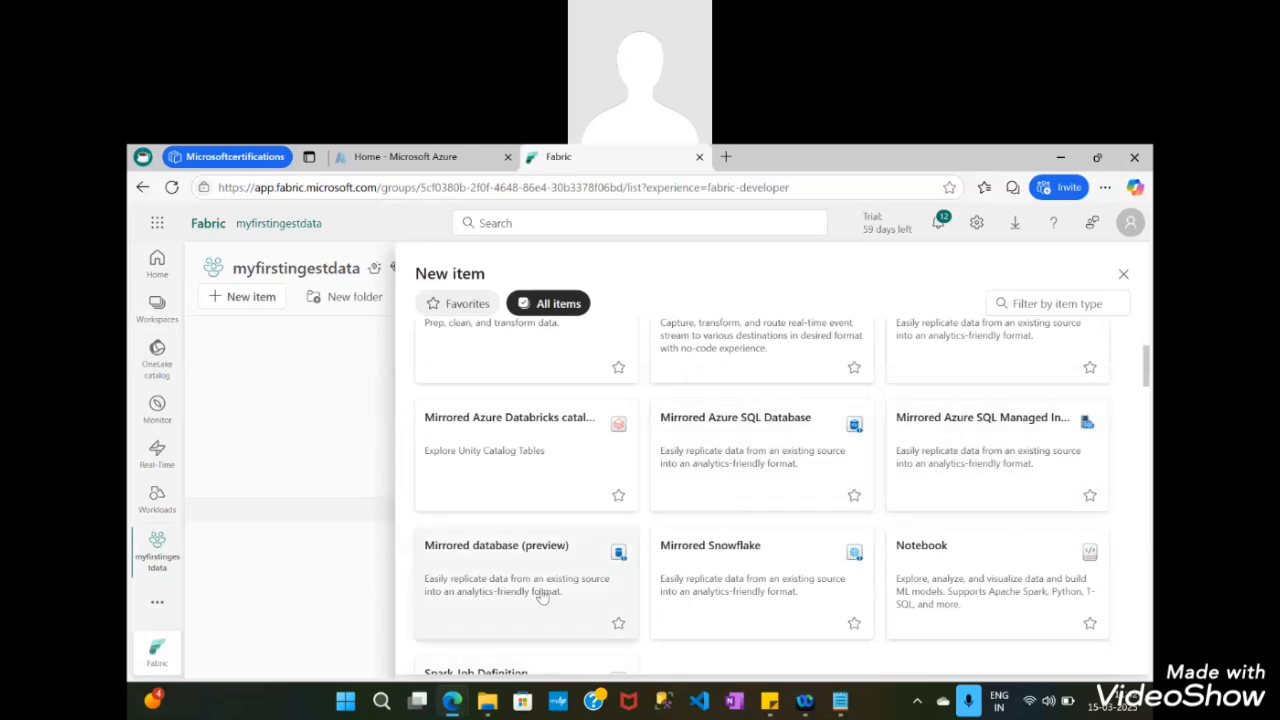
pyautogui.scroll(-5, 714, 580)
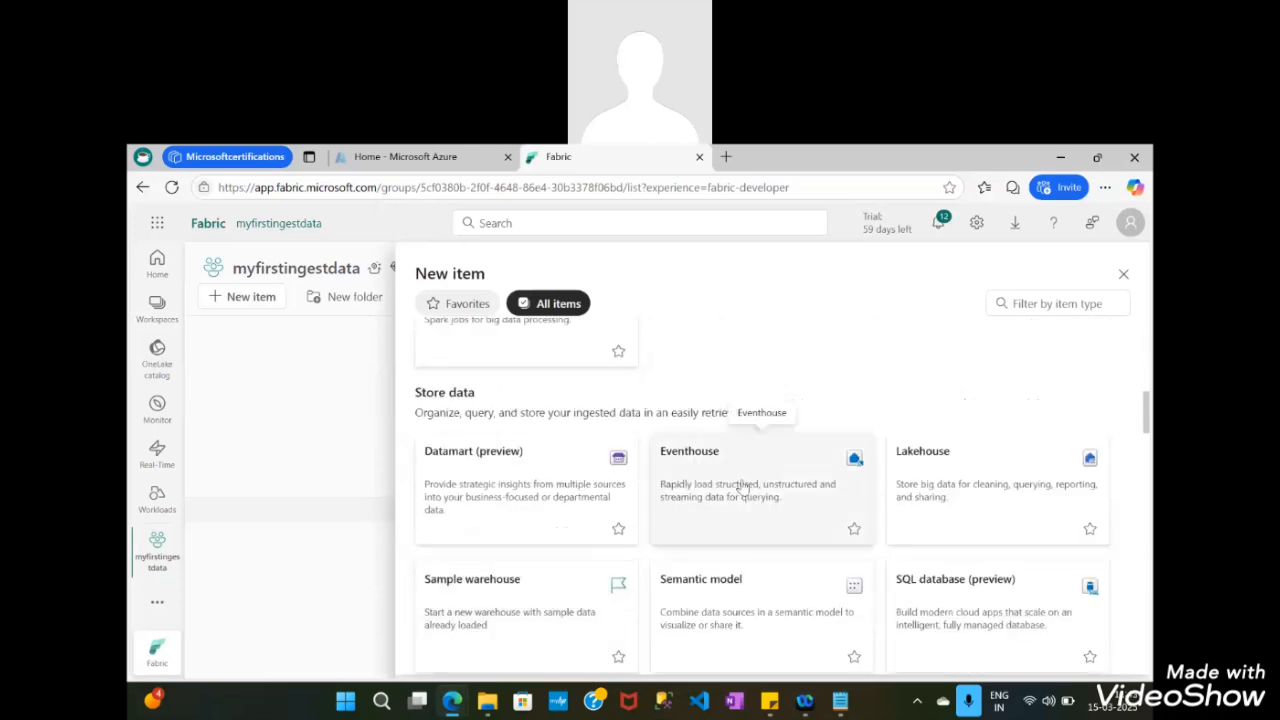
pyautogui.scroll(-5, 760, 480)
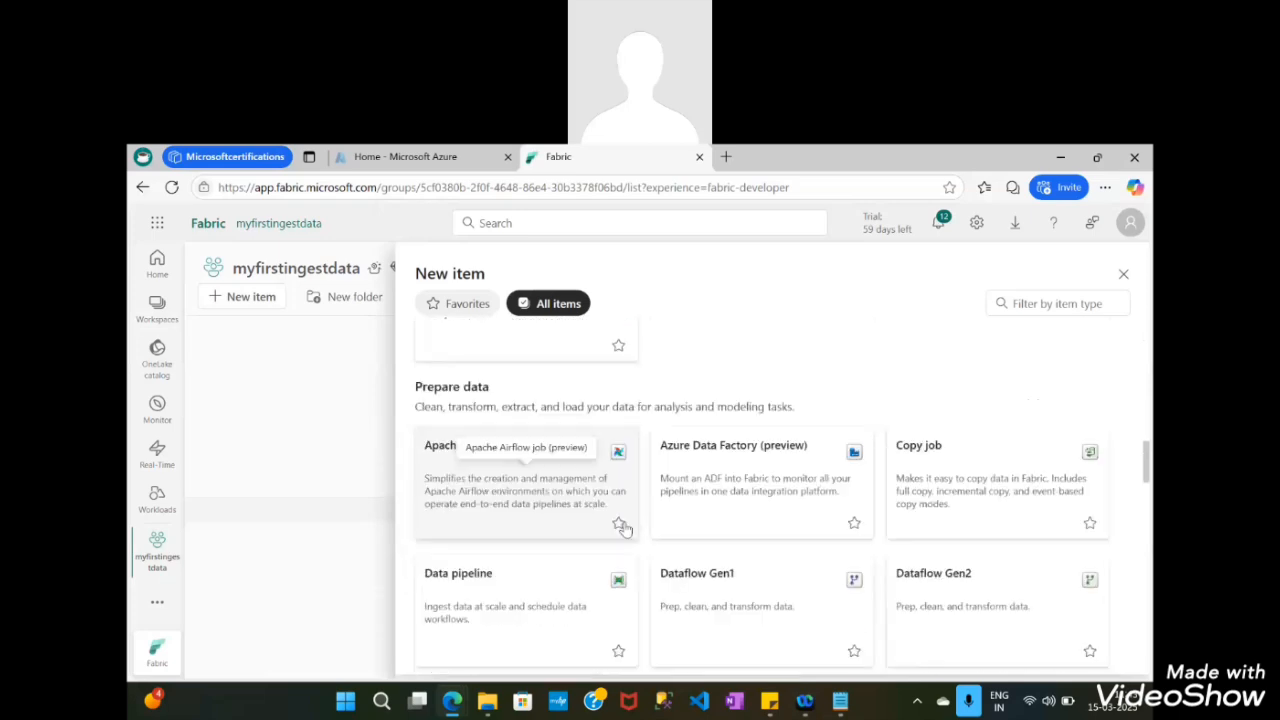
pyautogui.scroll(2, 622, 528)
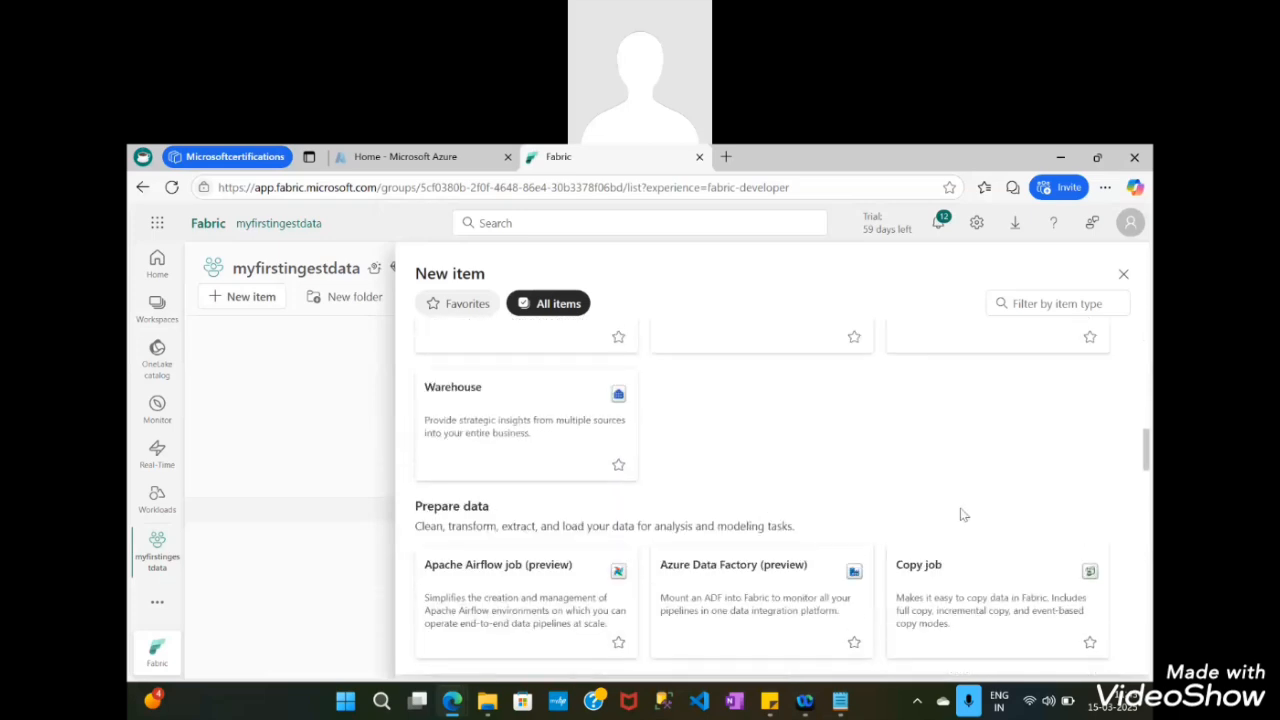
pyautogui.scroll(2, 940, 505)
pyautogui.scroll(-2, 932, 512)
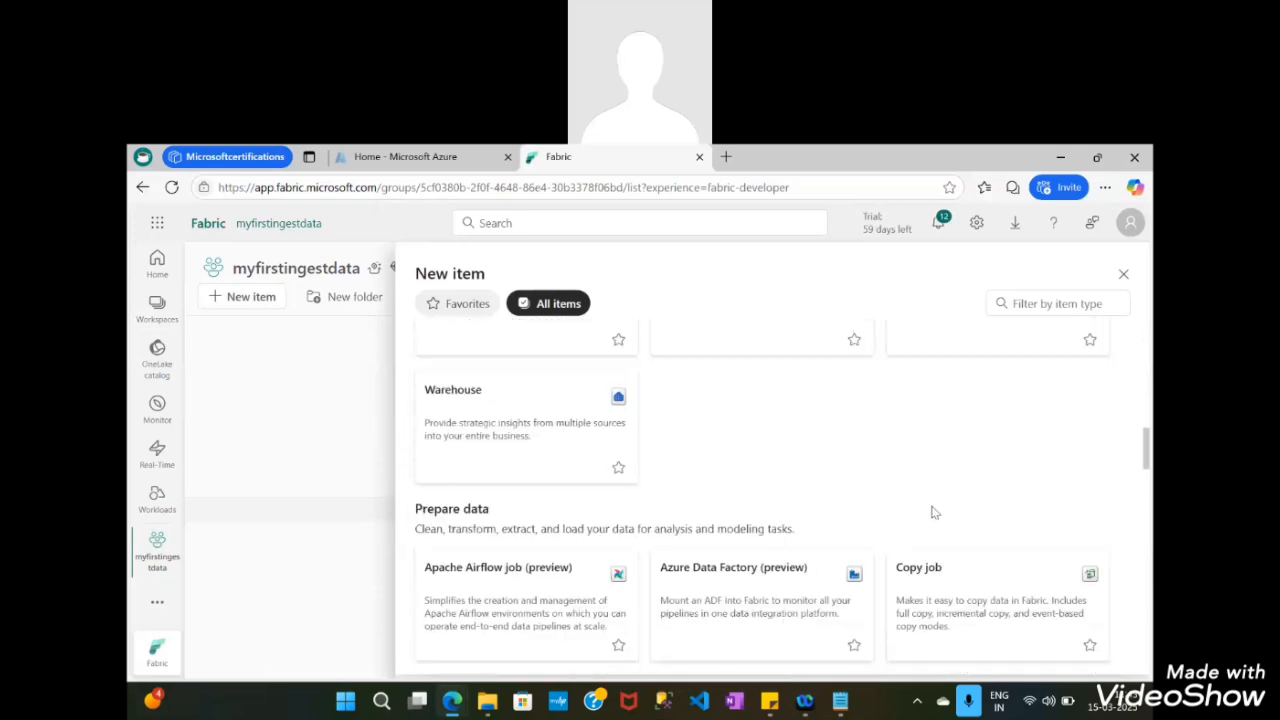
pyautogui.scroll(2, 517, 528)
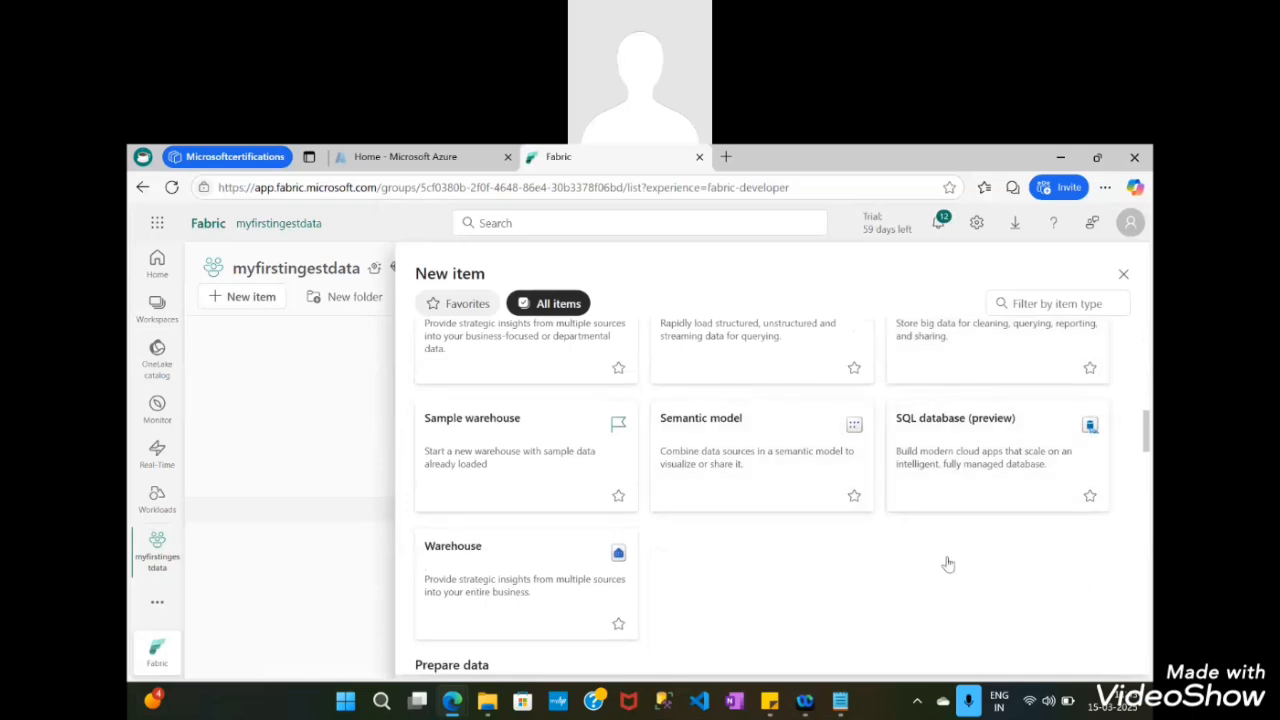
pyautogui.scroll(-4, 960, 540)
pyautogui.scroll(2, 994, 400)
# Filter the item types by "lake" and create a Lakehouse named my_lake without lakehouse schemas
pyautogui.click(1053, 297)
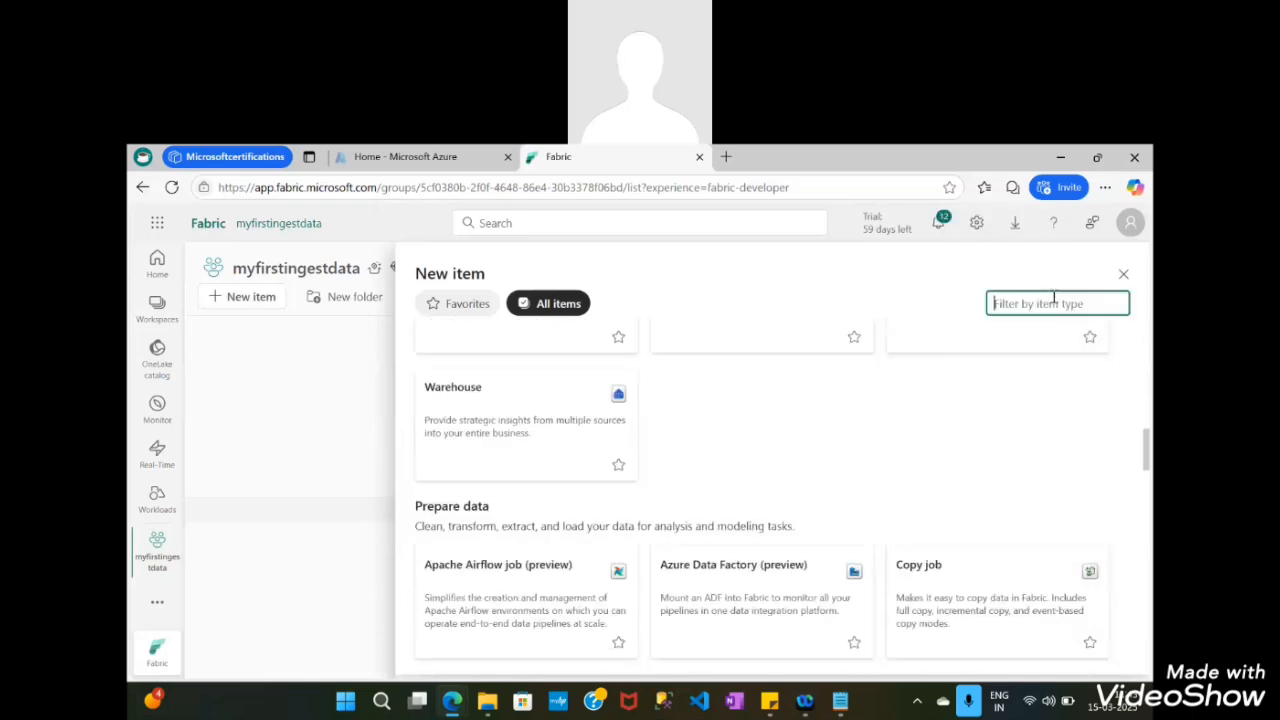
pyautogui.write('lake')
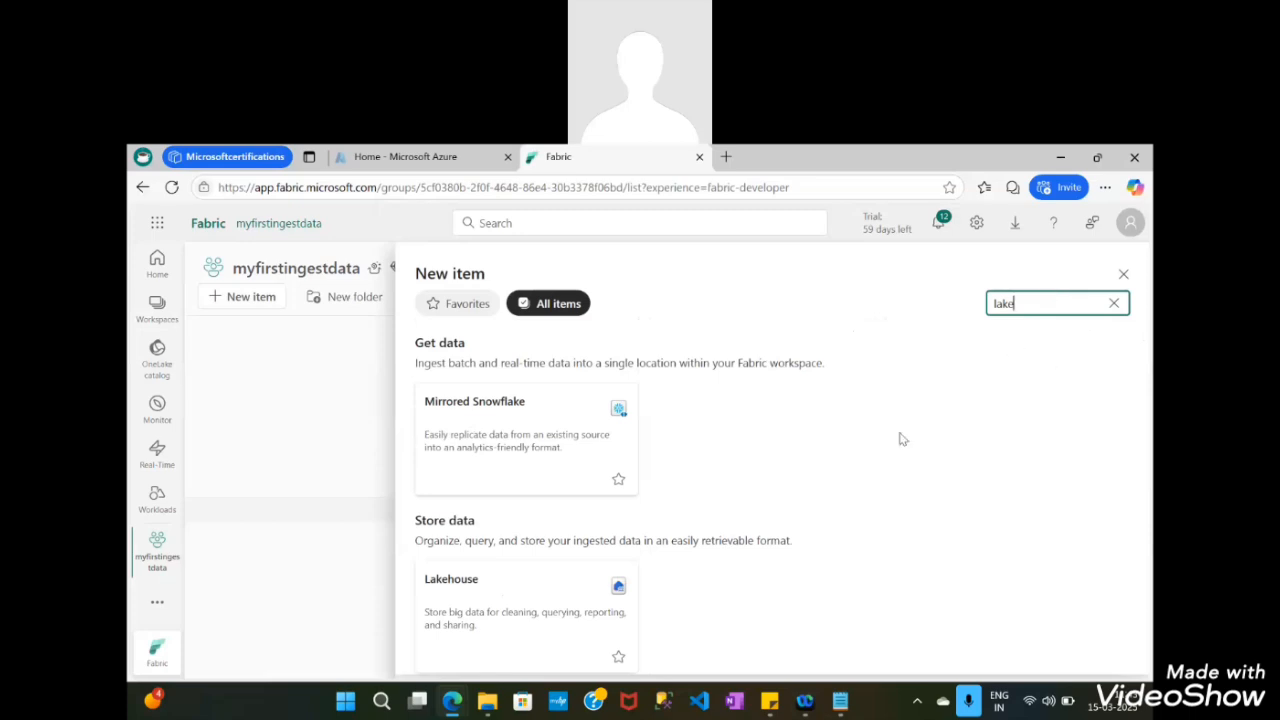
pyautogui.click(478, 636)
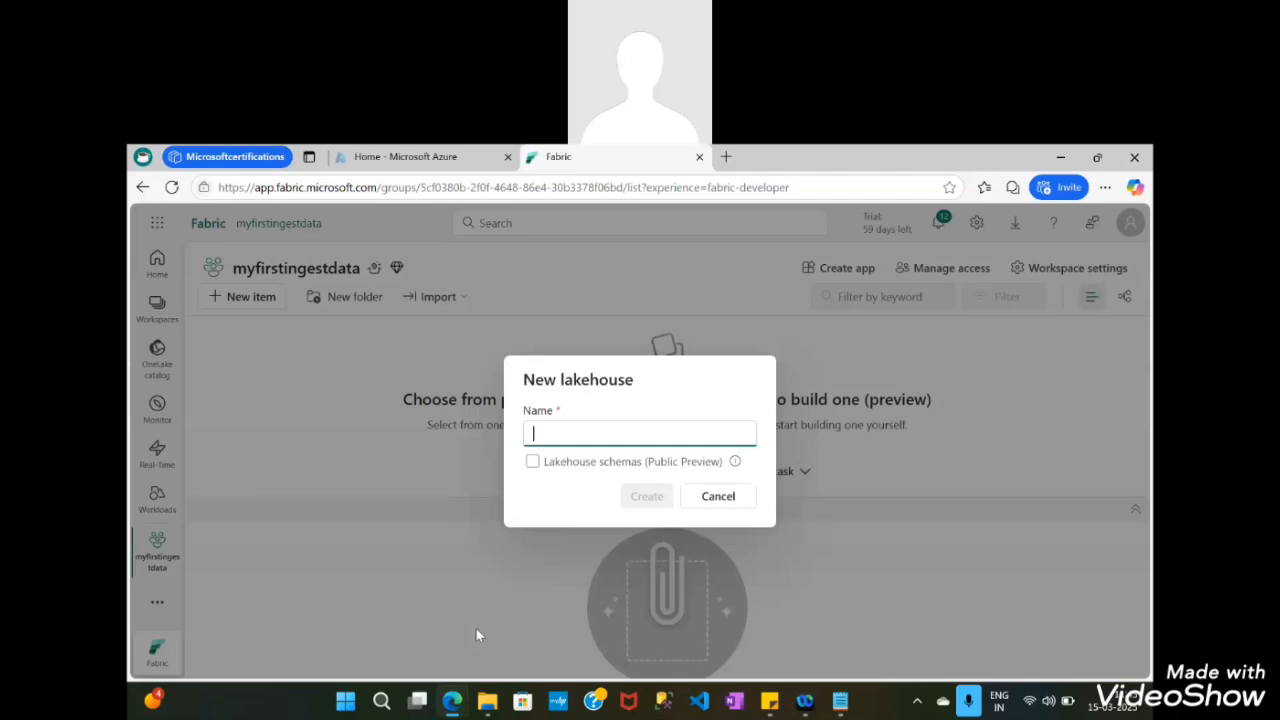
pyautogui.write('mylak')
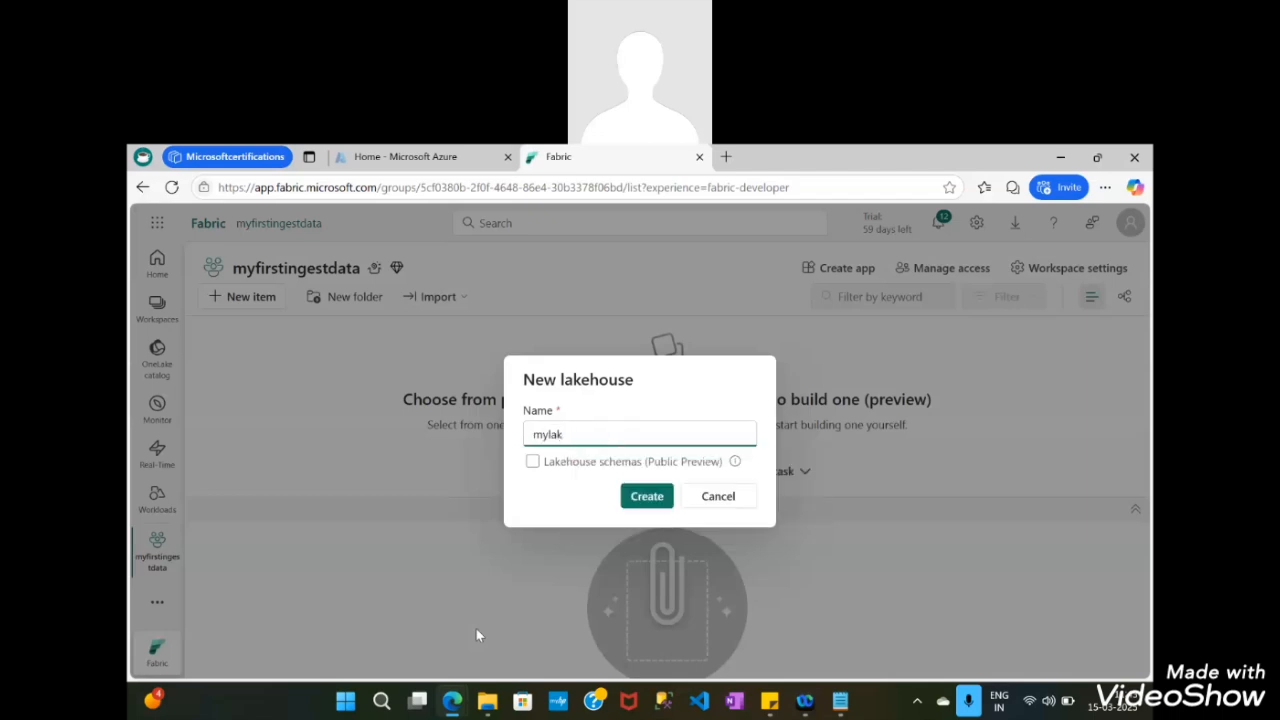
pyautogui.write('e')
pyautogui.press('Left')
pyautogui.press('Left')
pyautogui.press('Left')
pyautogui.press('Left')
pyautogui.write('_')
pyautogui.click(650, 498)
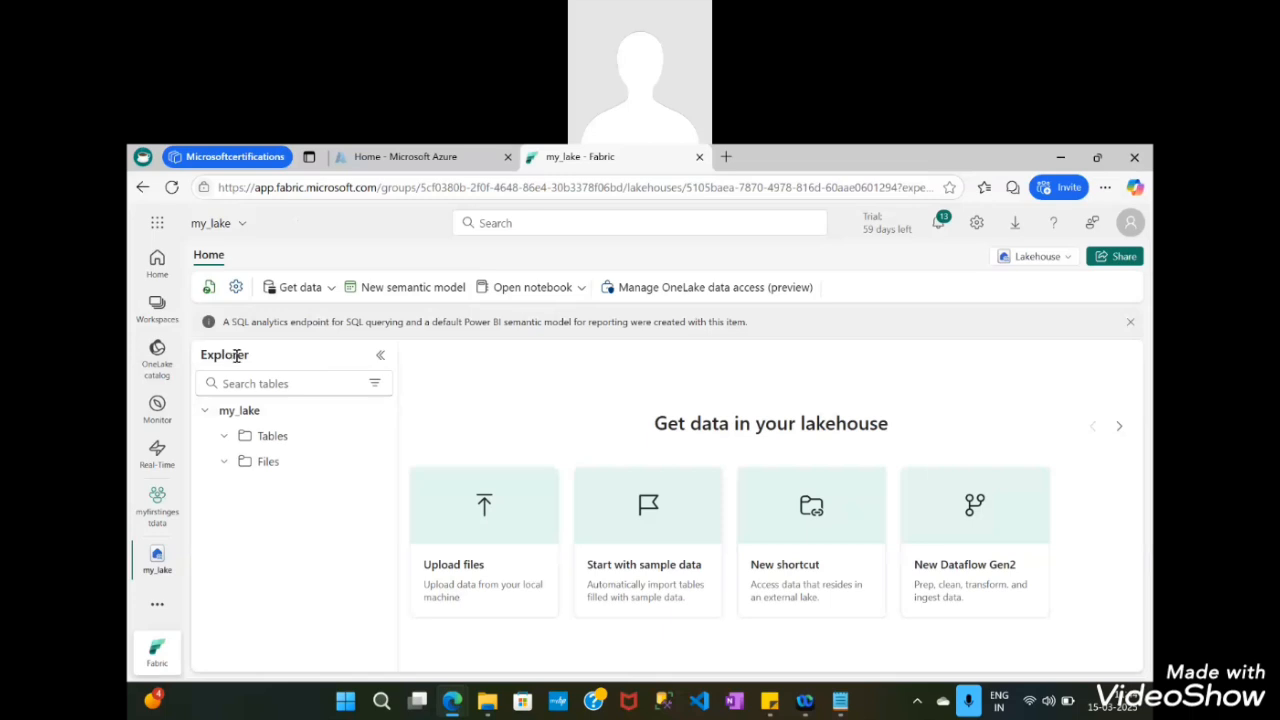
# Create a subfolder named new_data under the Files folder of the my_lake lakehouse
pyautogui.click(225, 463)
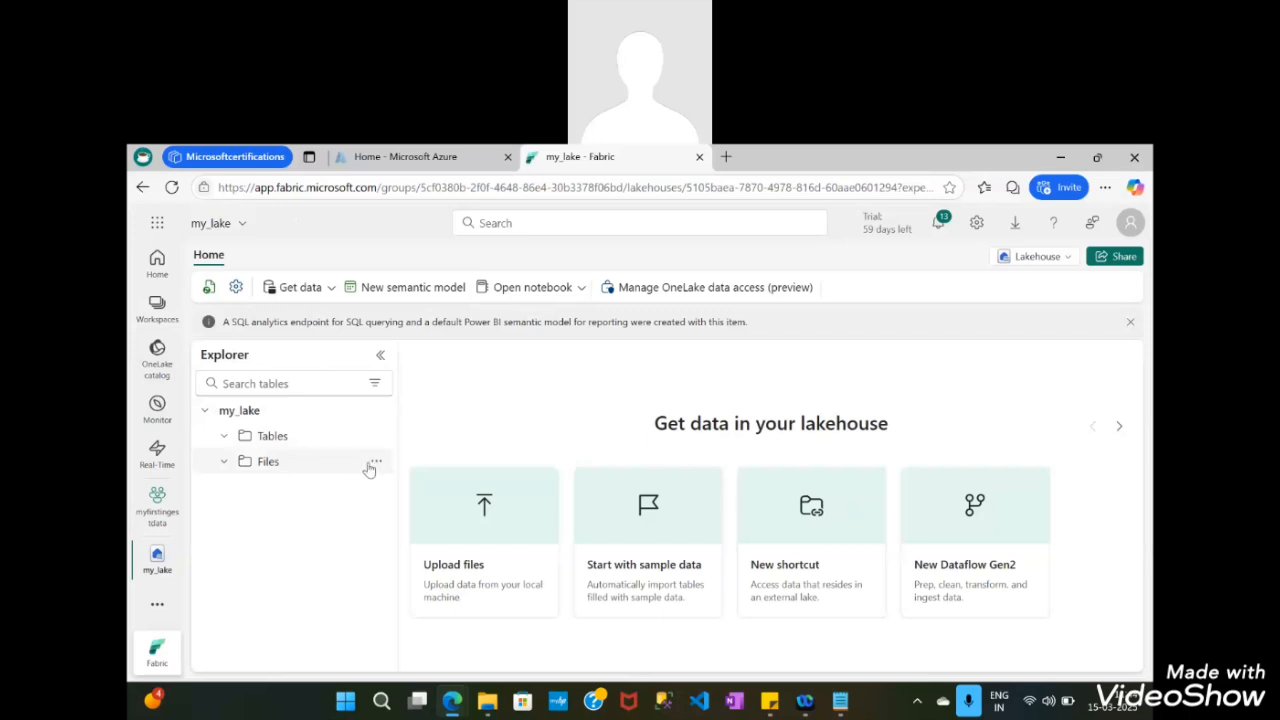
pyautogui.click(376, 463)
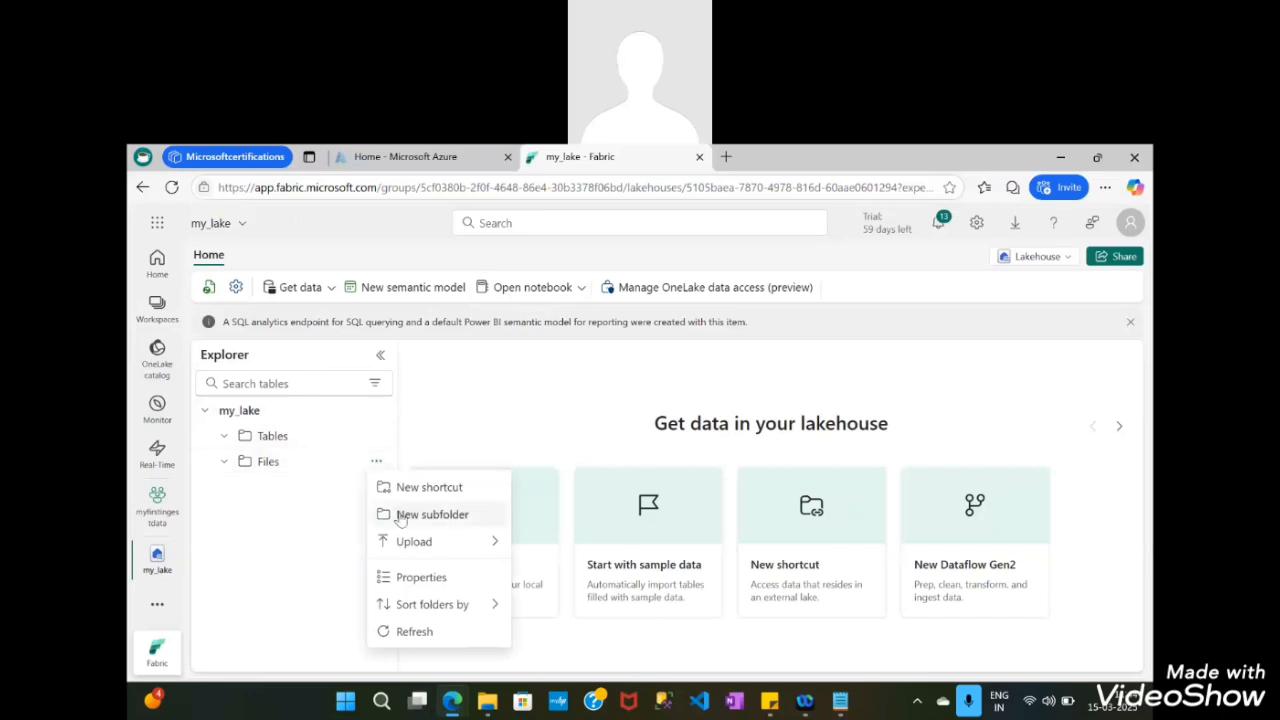
pyautogui.click(432, 514)
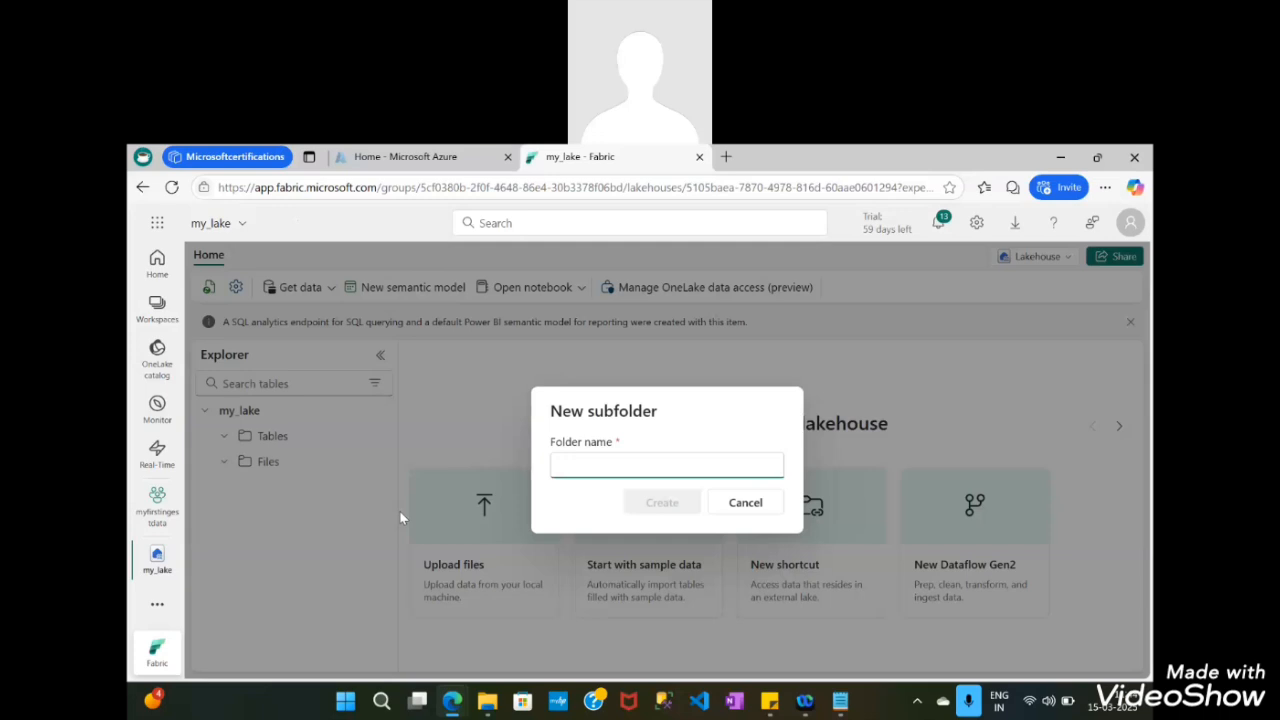
pyautogui.write('new')
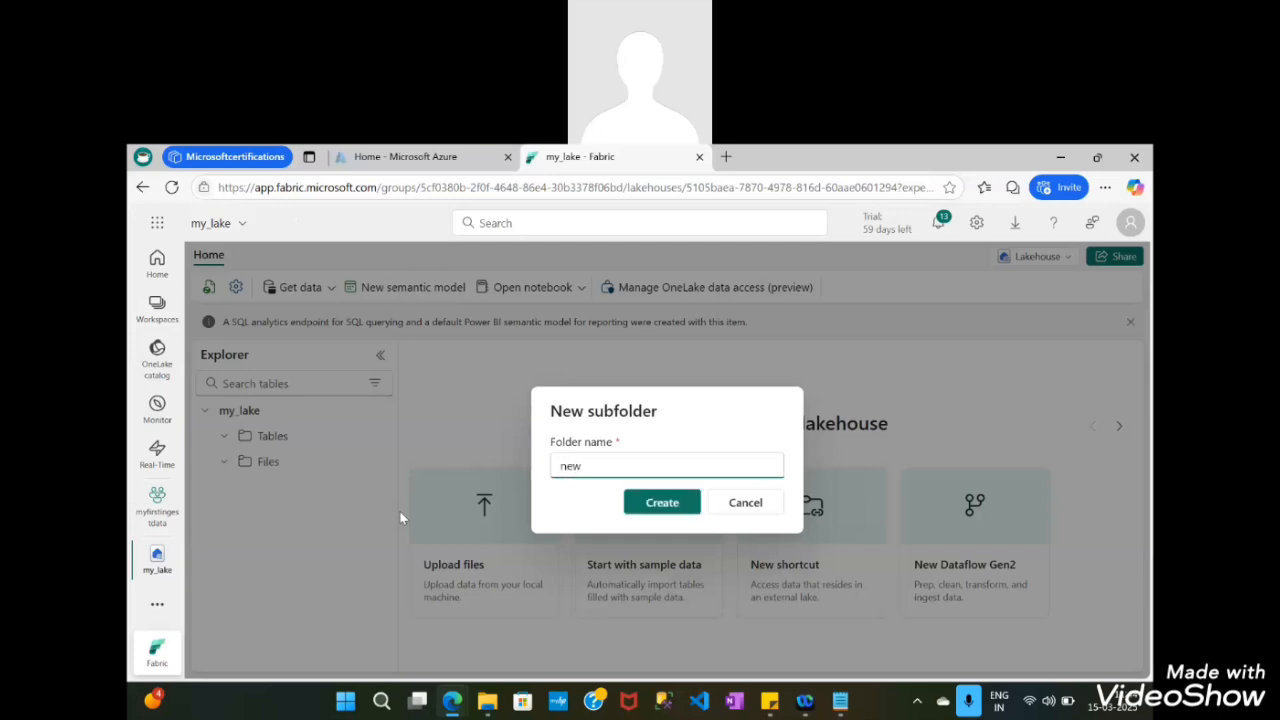
pyautogui.write('_data')
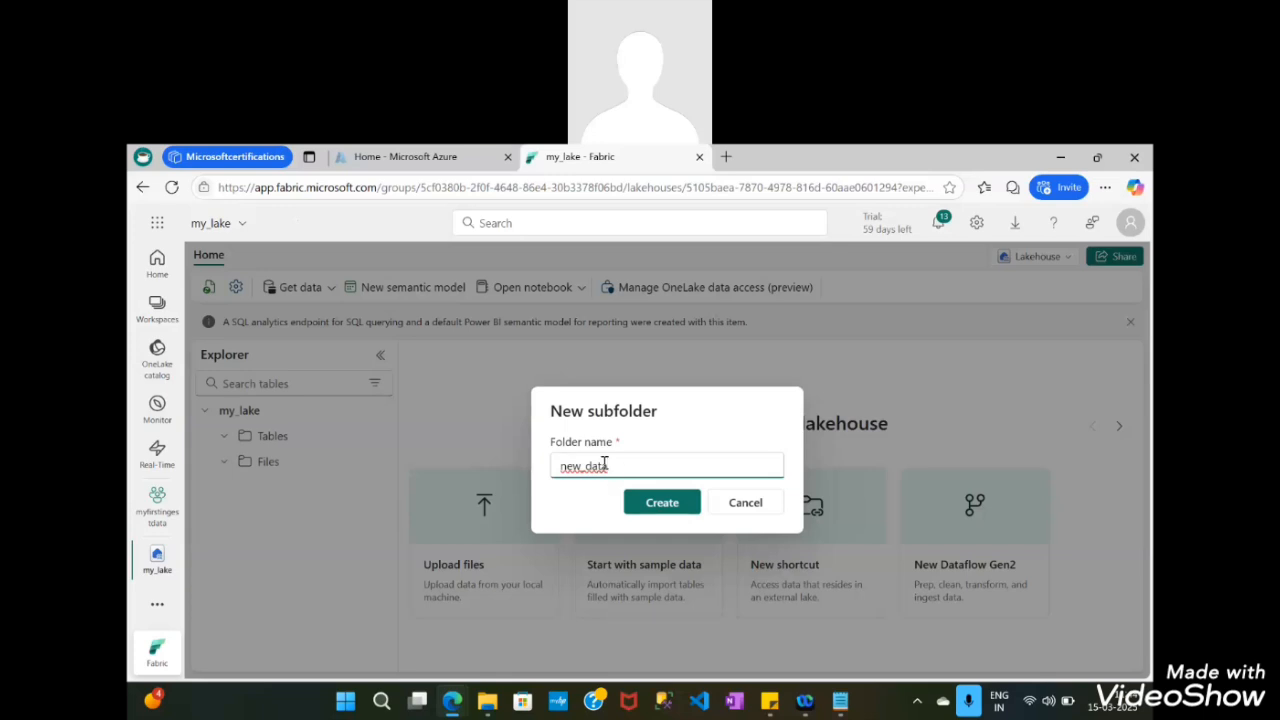
pyautogui.click(661, 503)
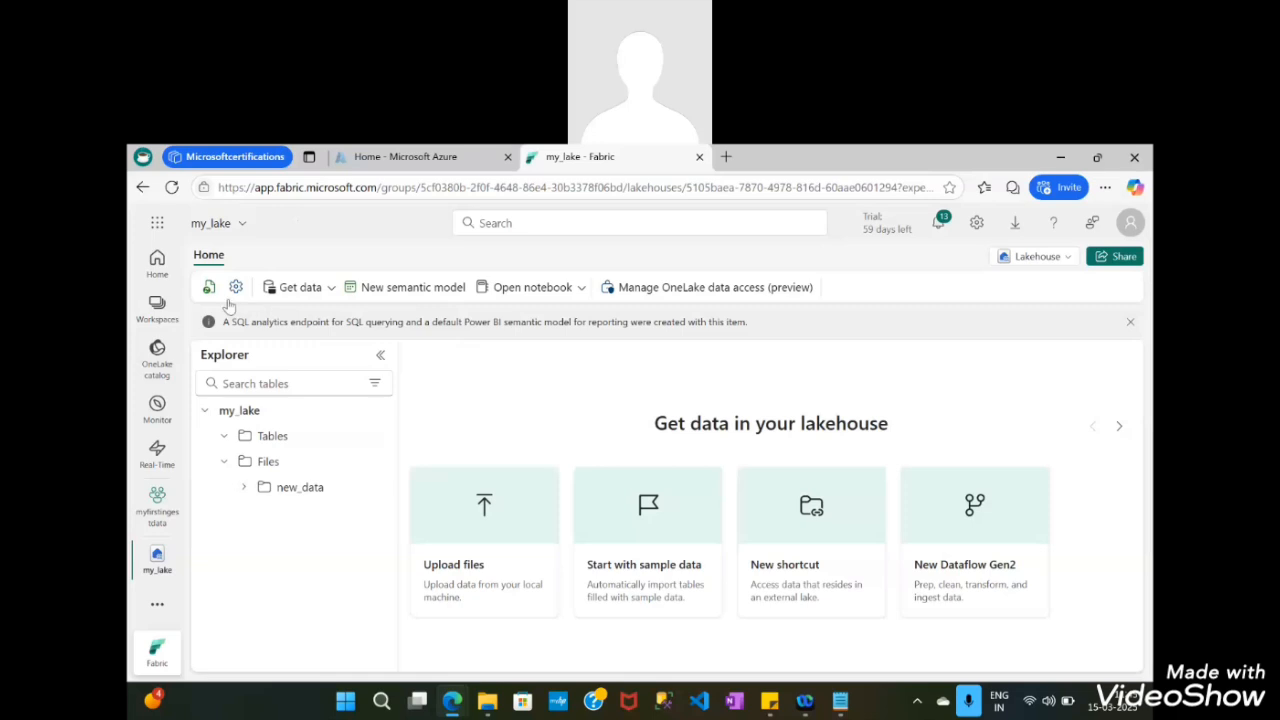
# Create a new data pipeline named Ingest Sales Data from the lakehouse's get-data options
pyautogui.click(332, 290)
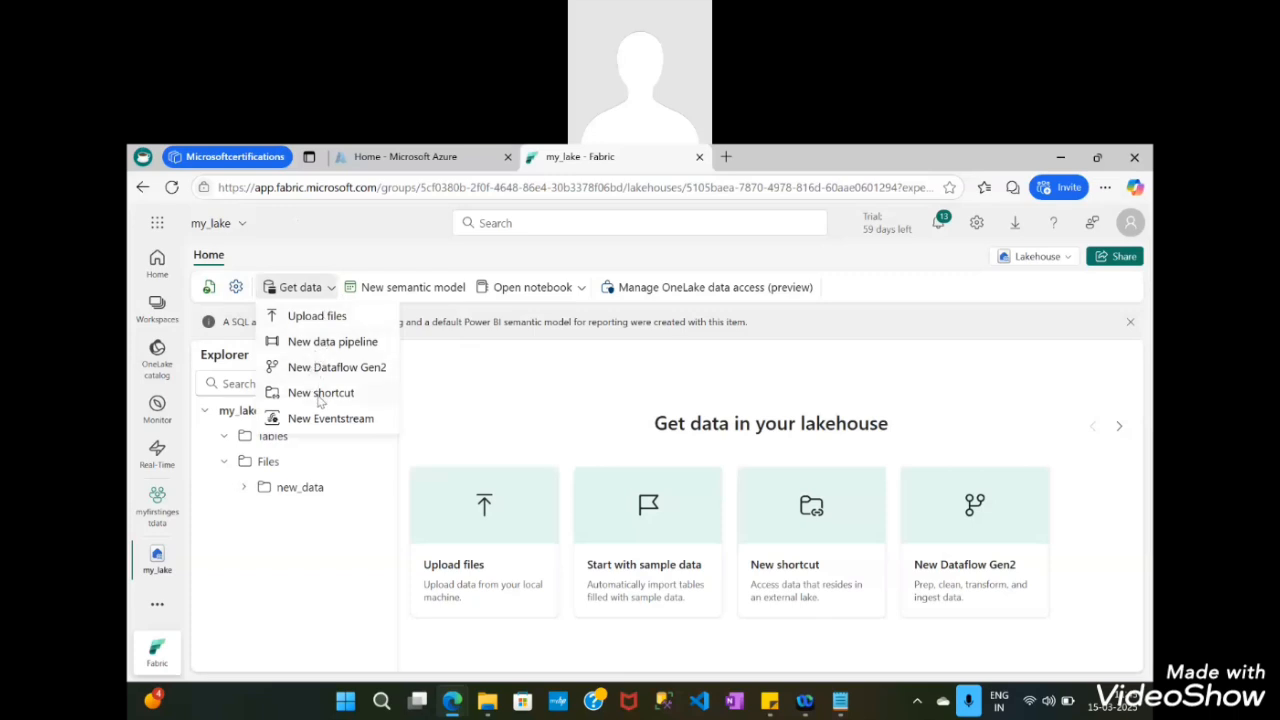
pyautogui.click(437, 413)
pyautogui.click(318, 284)
pyautogui.click(320, 348)
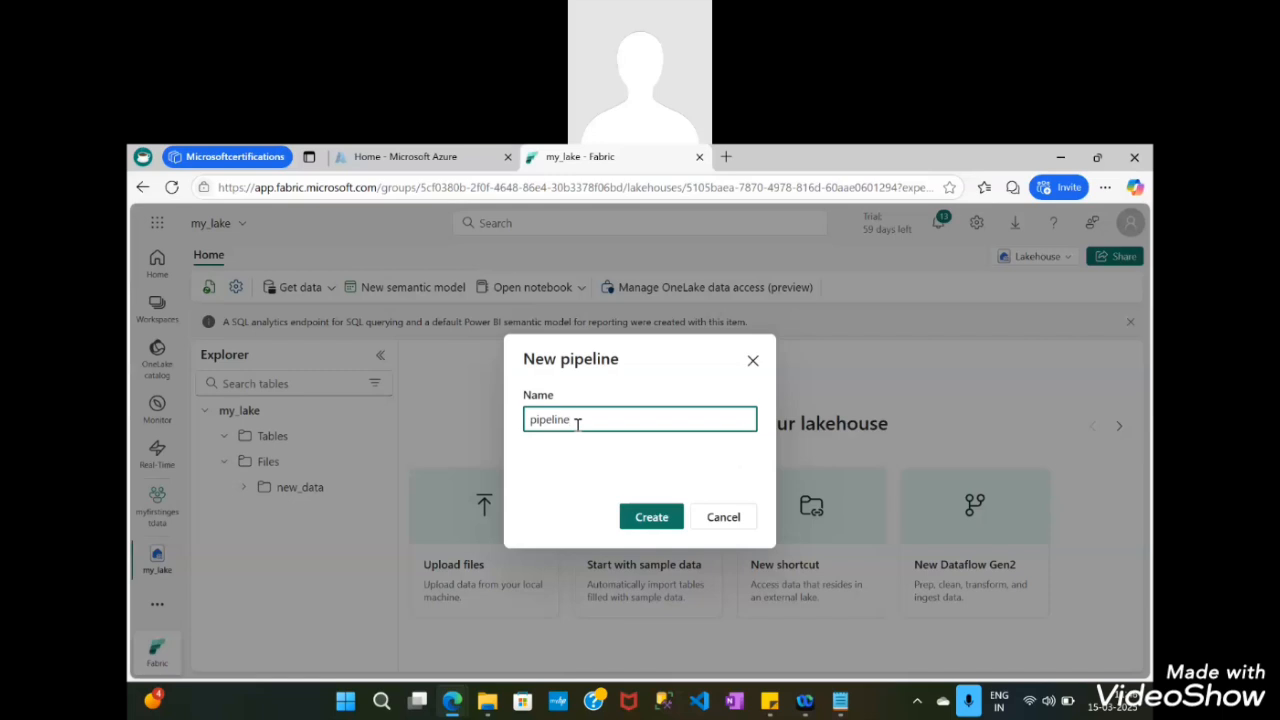
pyautogui.press('BackSpace')
pyautogui.press('BackSpace')
pyautogui.press('BackSpace')
pyautogui.press('BackSpace')
pyautogui.press('BackSpace')
pyautogui.press('BackSpace')
pyautogui.press('BackSpace')
pyautogui.press('BackSpace')
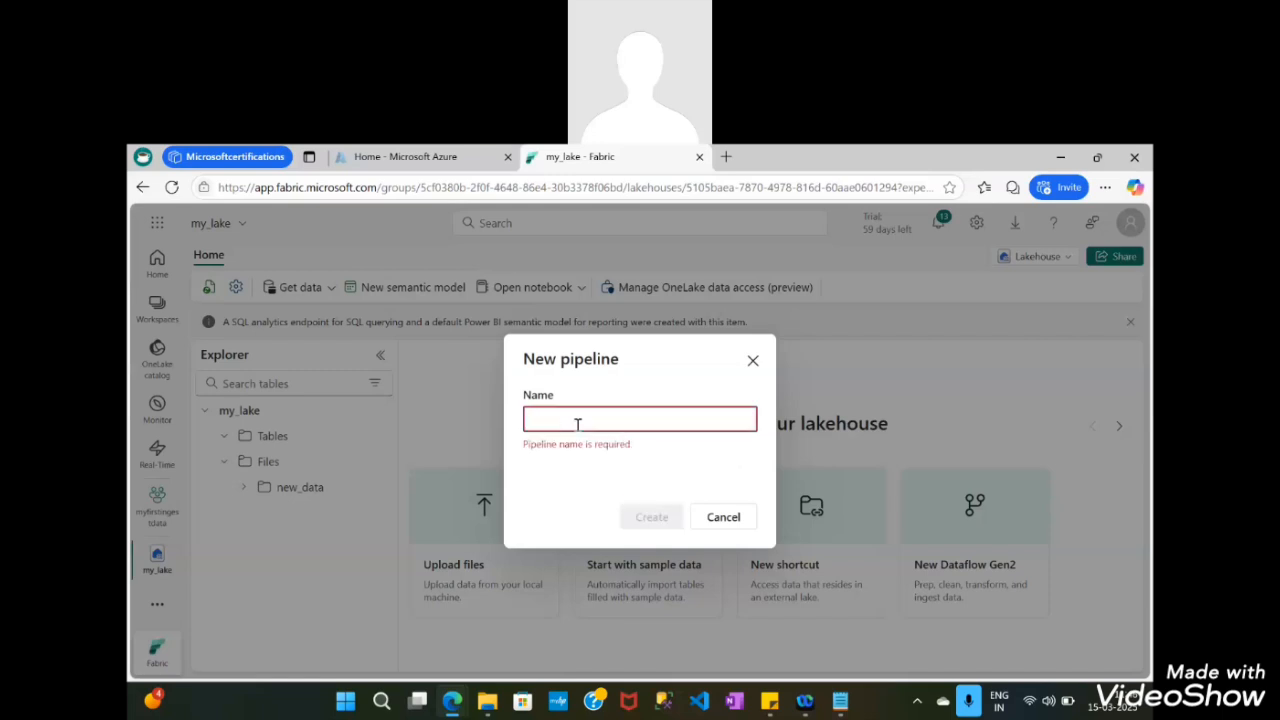
pyautogui.click(577, 420)
pyautogui.write('Inge')
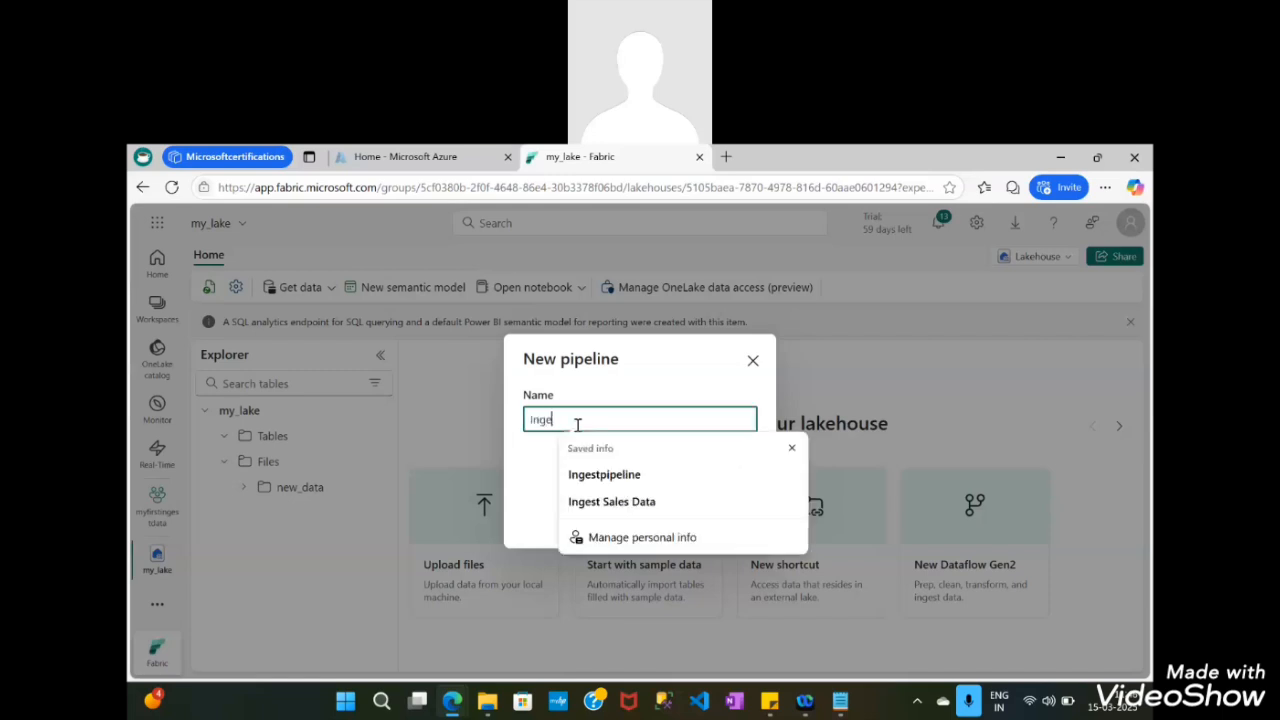
pyautogui.write('st Sales Data')
pyautogui.click(612, 501)
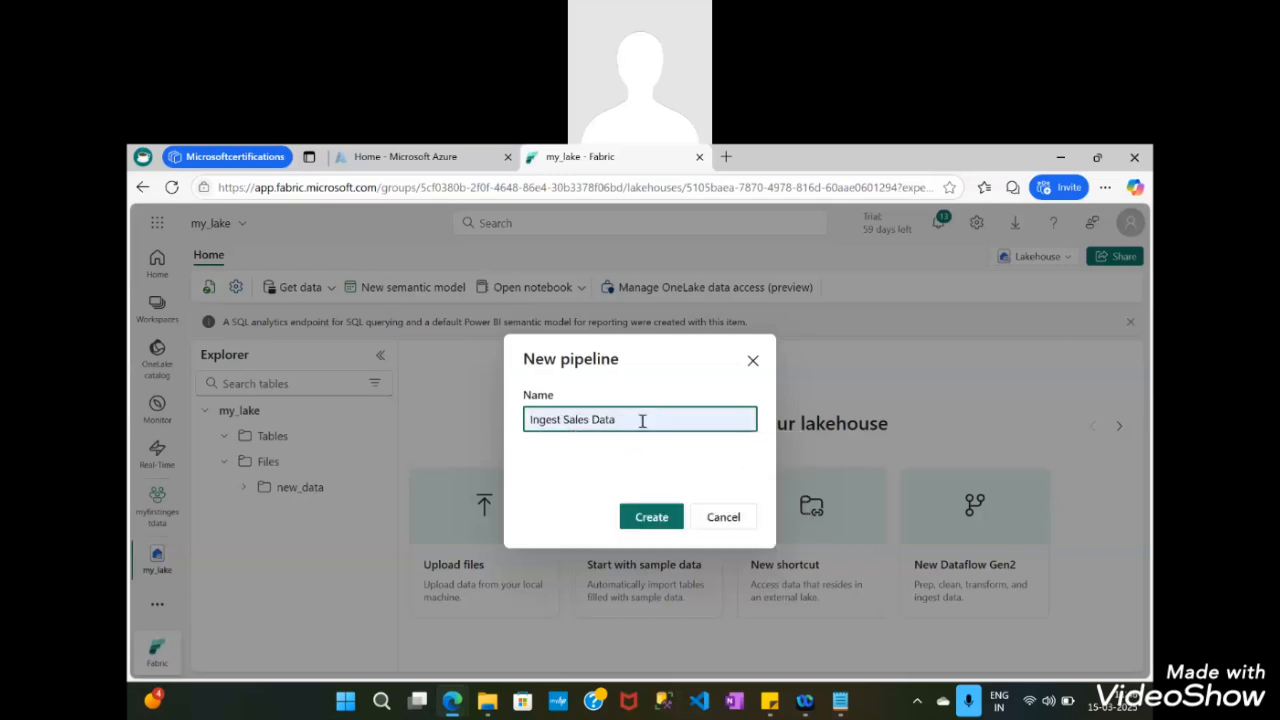
pyautogui.click(653, 522)
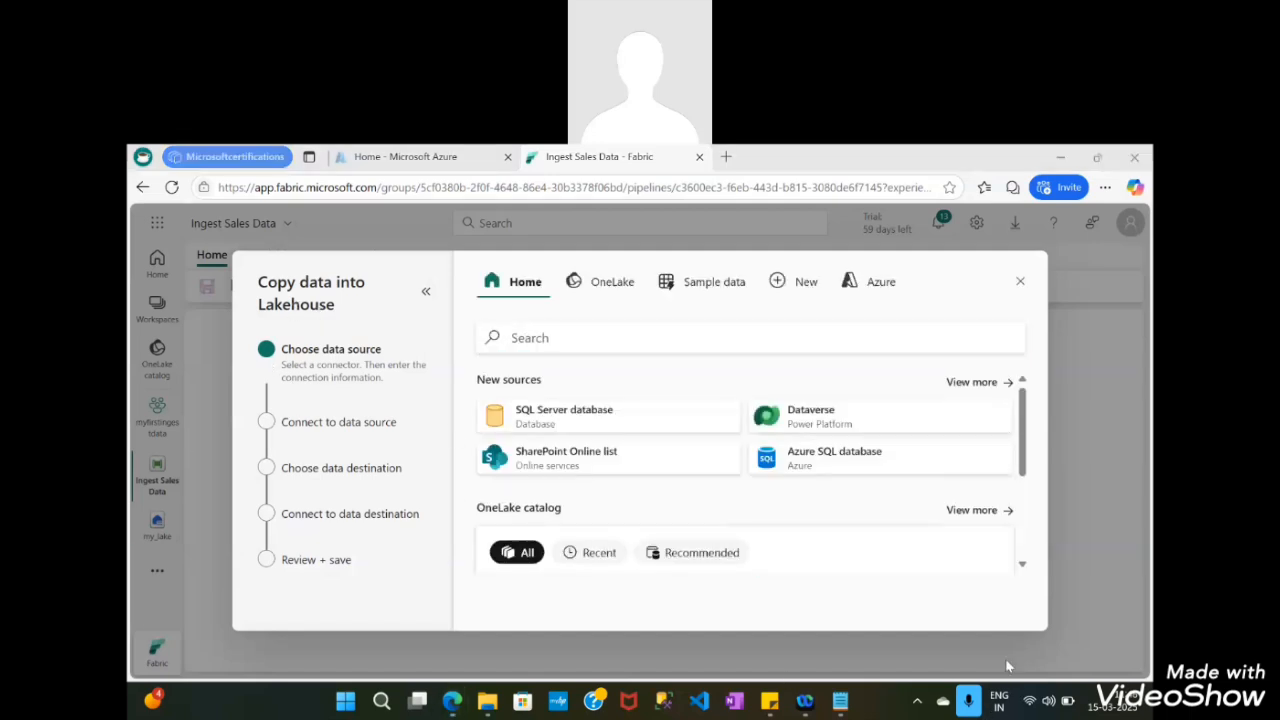
pyautogui.tripleClick(977, 632)
pyautogui.click(968, 700)
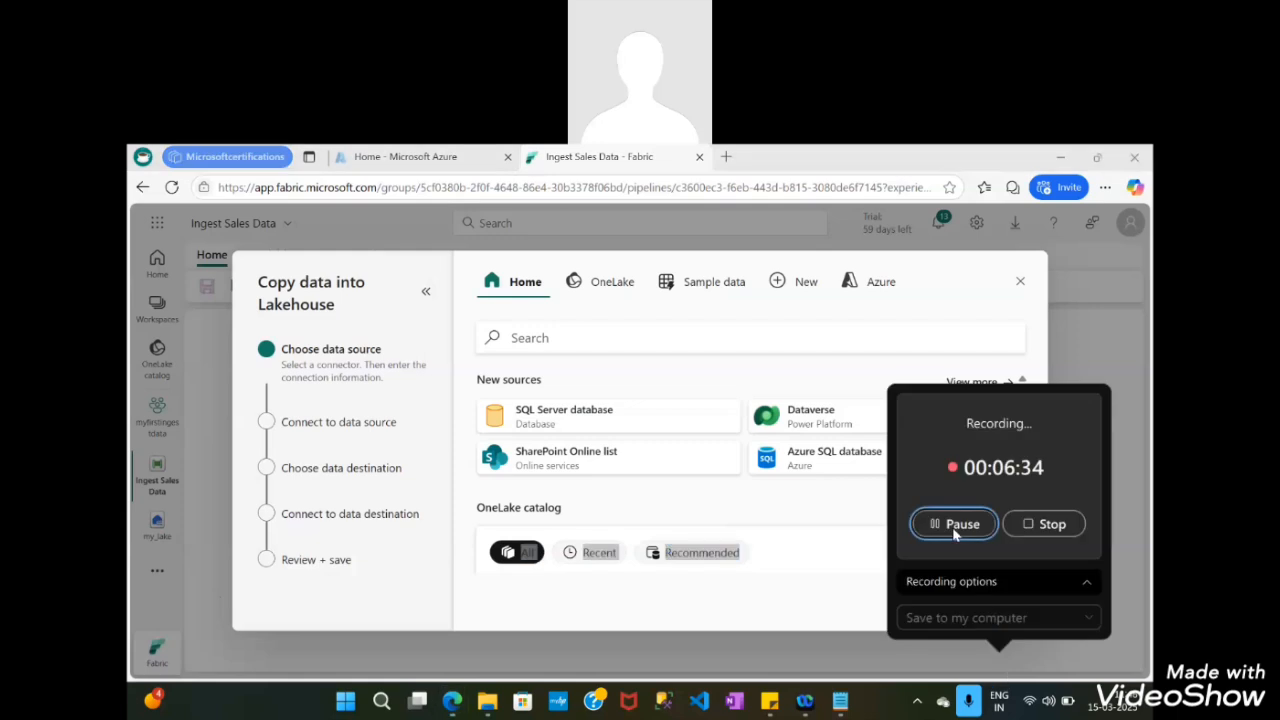
pyautogui.click(948, 566)
pyautogui.click(948, 566)
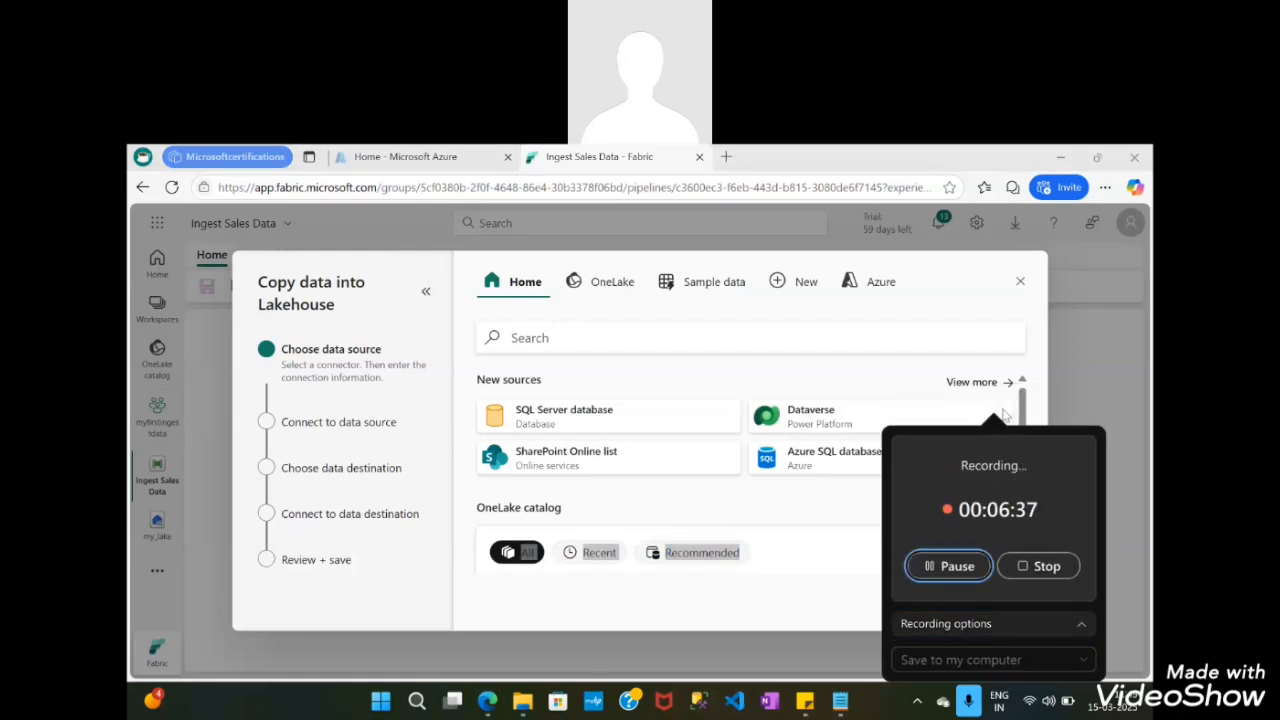
# Search the new data sources for "http" and choose the Http connector as the copy source
pyautogui.click(994, 398)
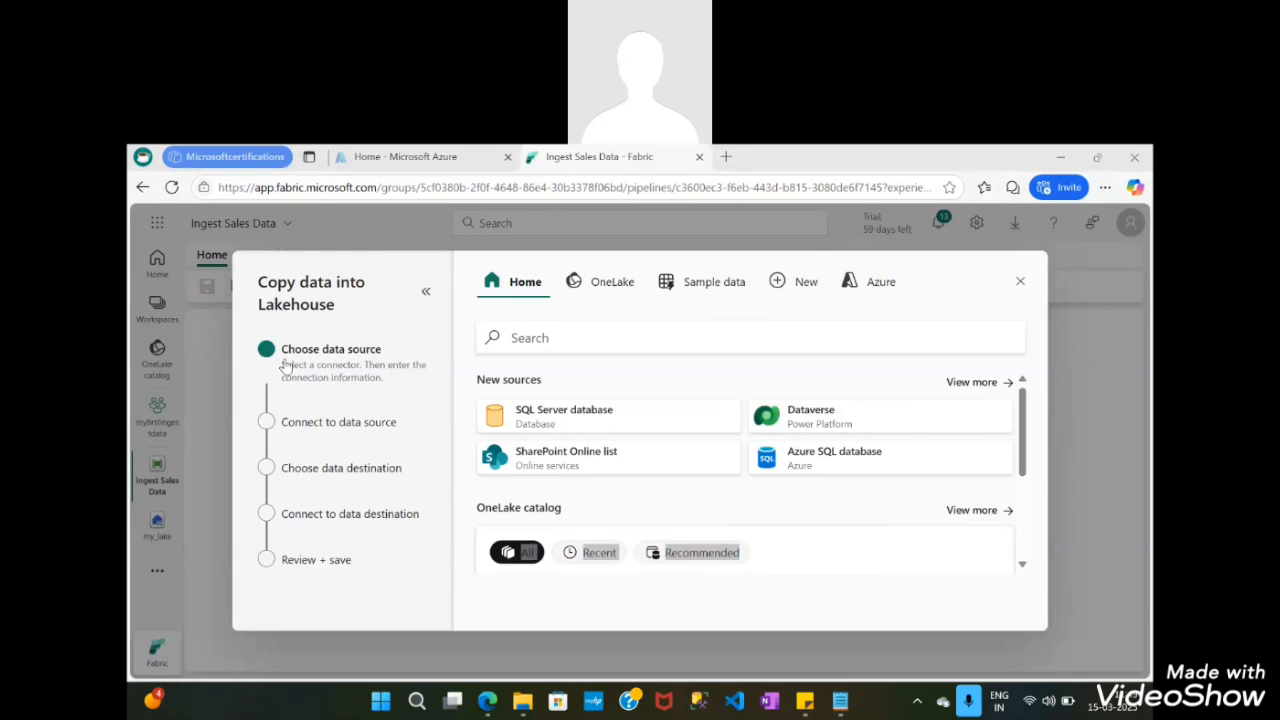
pyautogui.click(540, 340)
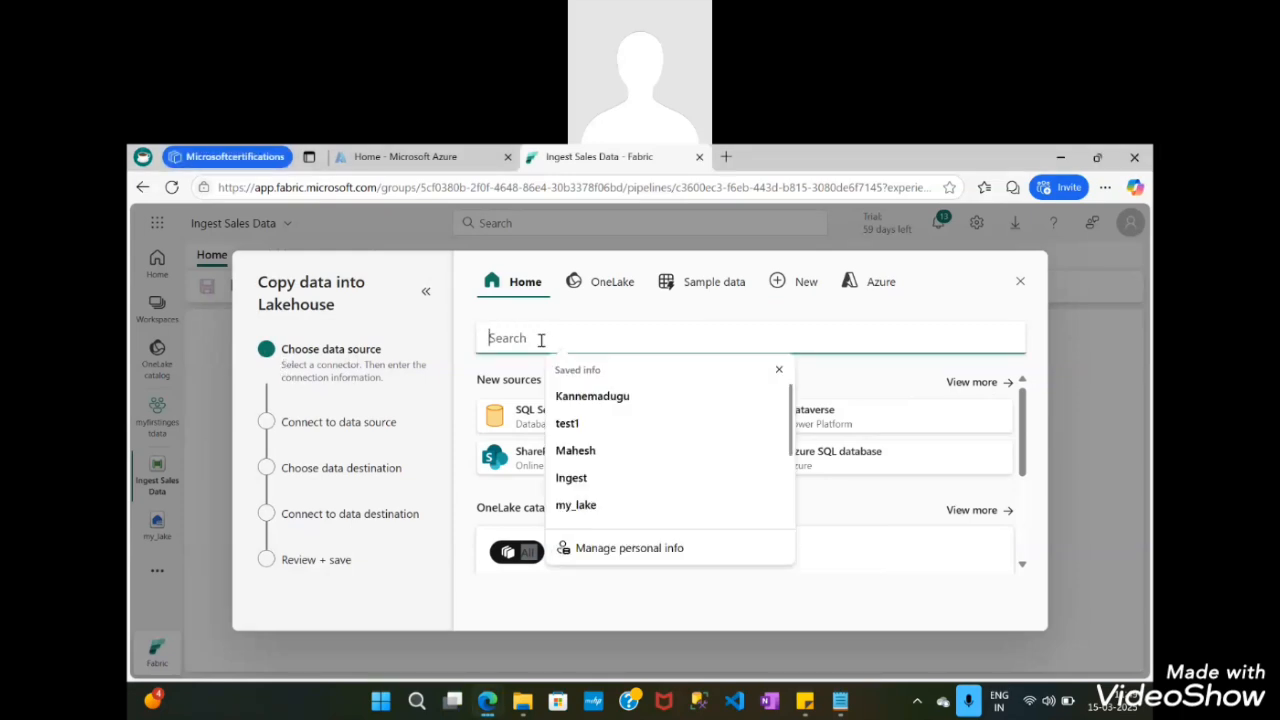
pyautogui.write('http')
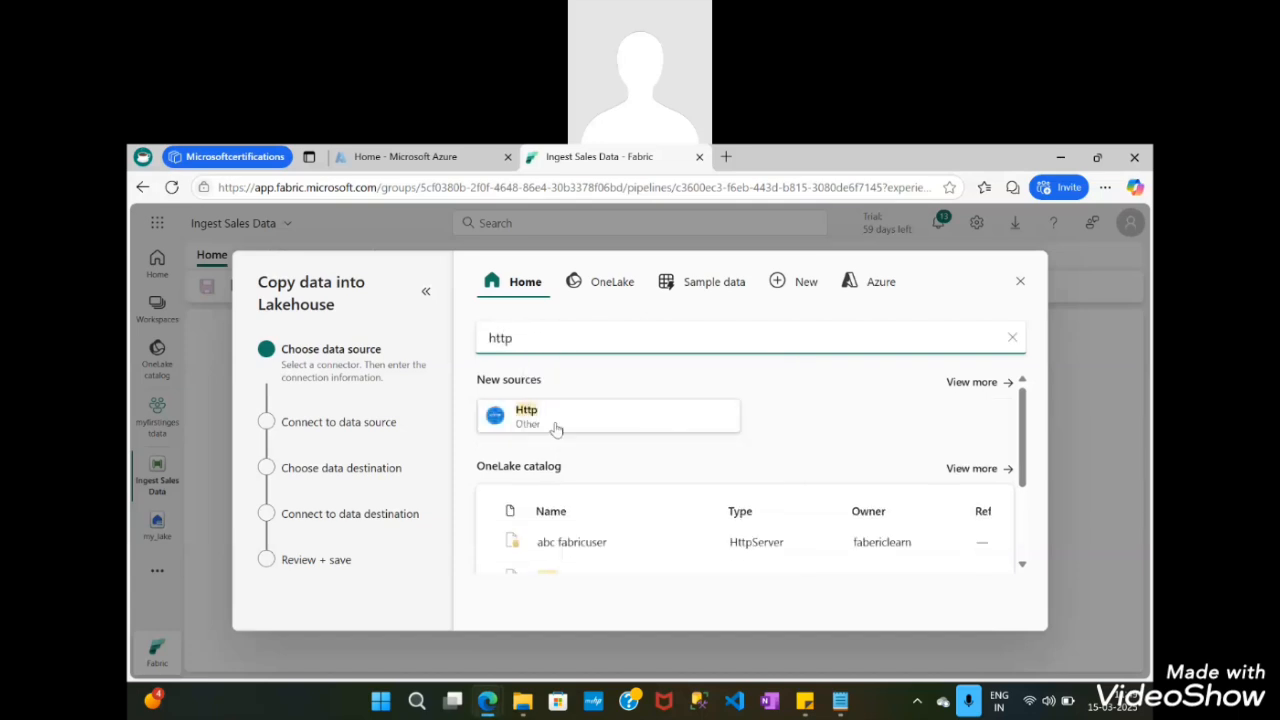
pyautogui.click(557, 428)
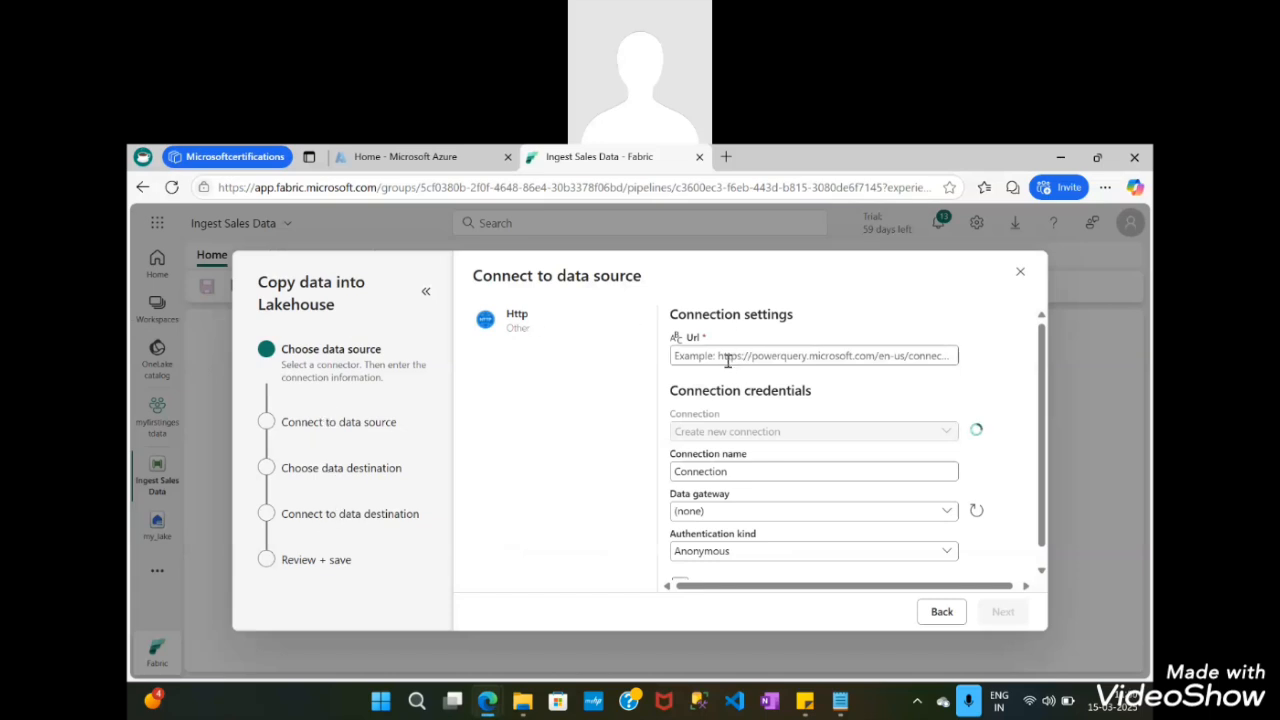
# Copy the sales.csv address from the open Notepad file and paste it as the Http source's URL in the copy assistant
pyautogui.click(840, 700)
pyautogui.click(349, 357)
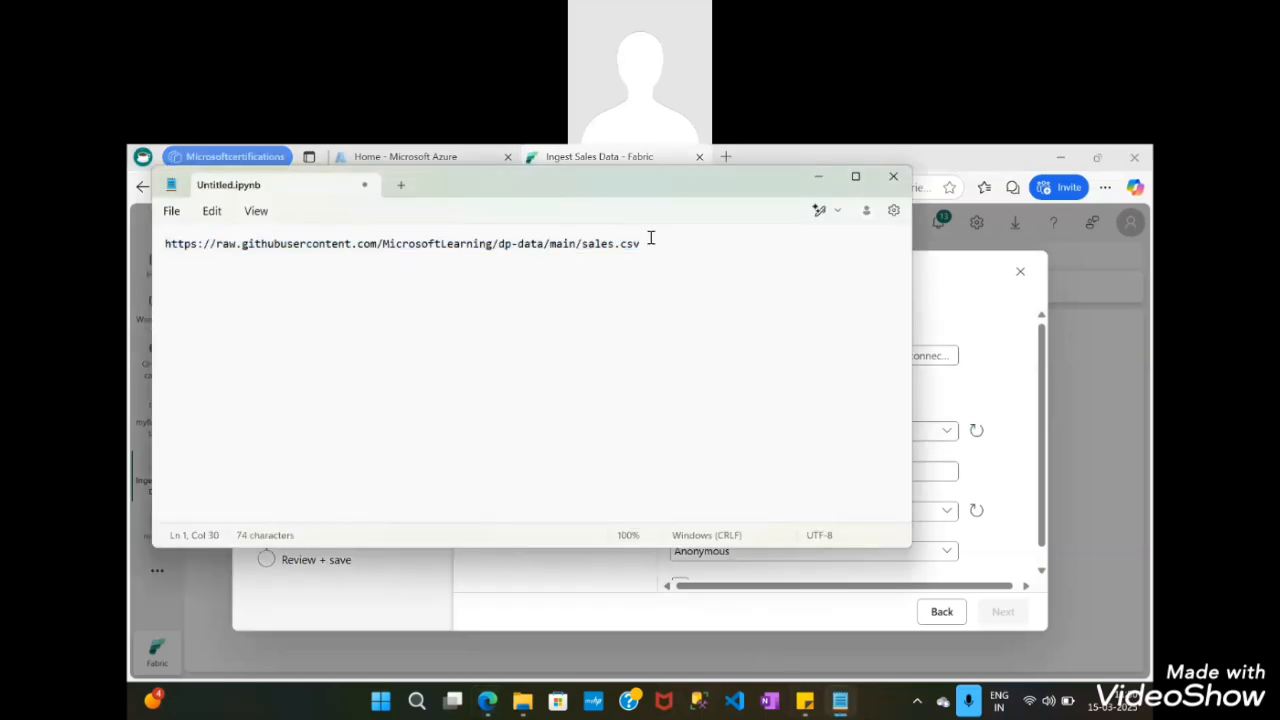
pyautogui.moveTo(645, 244); pyautogui.dragTo(168, 254)
pyautogui.hotkey('ctrl', 'c')
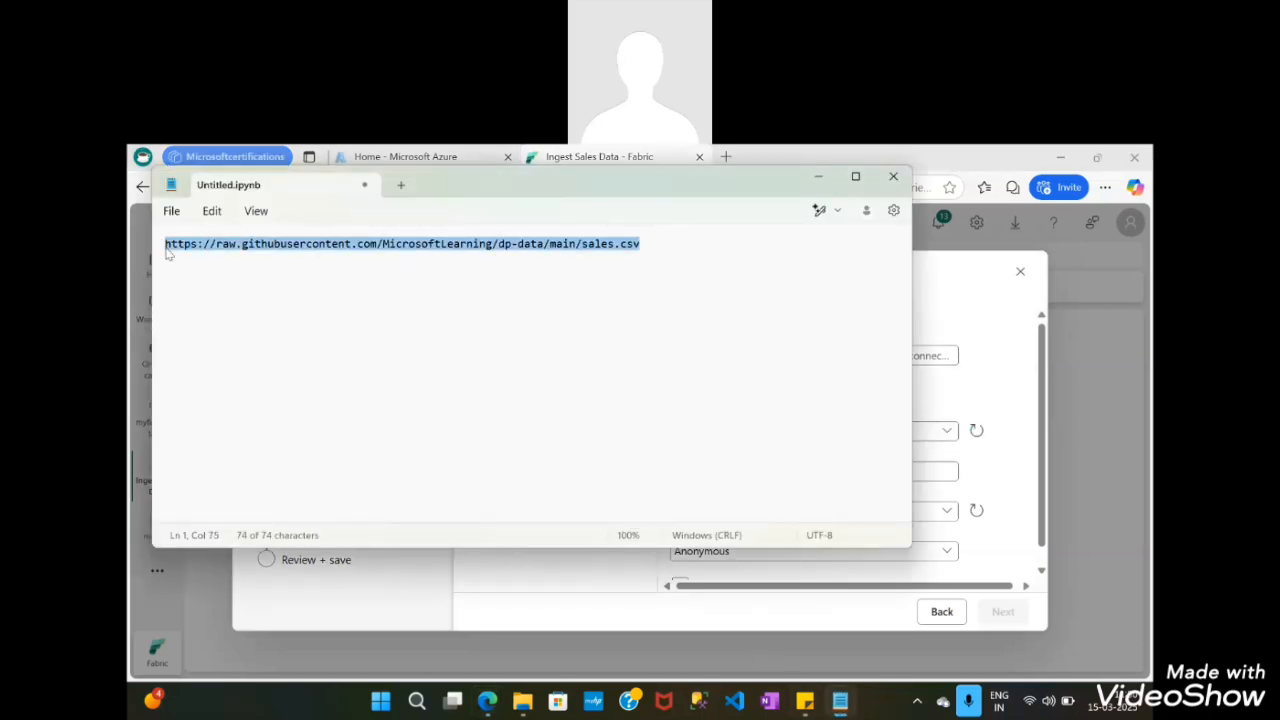
pyautogui.click(978, 322)
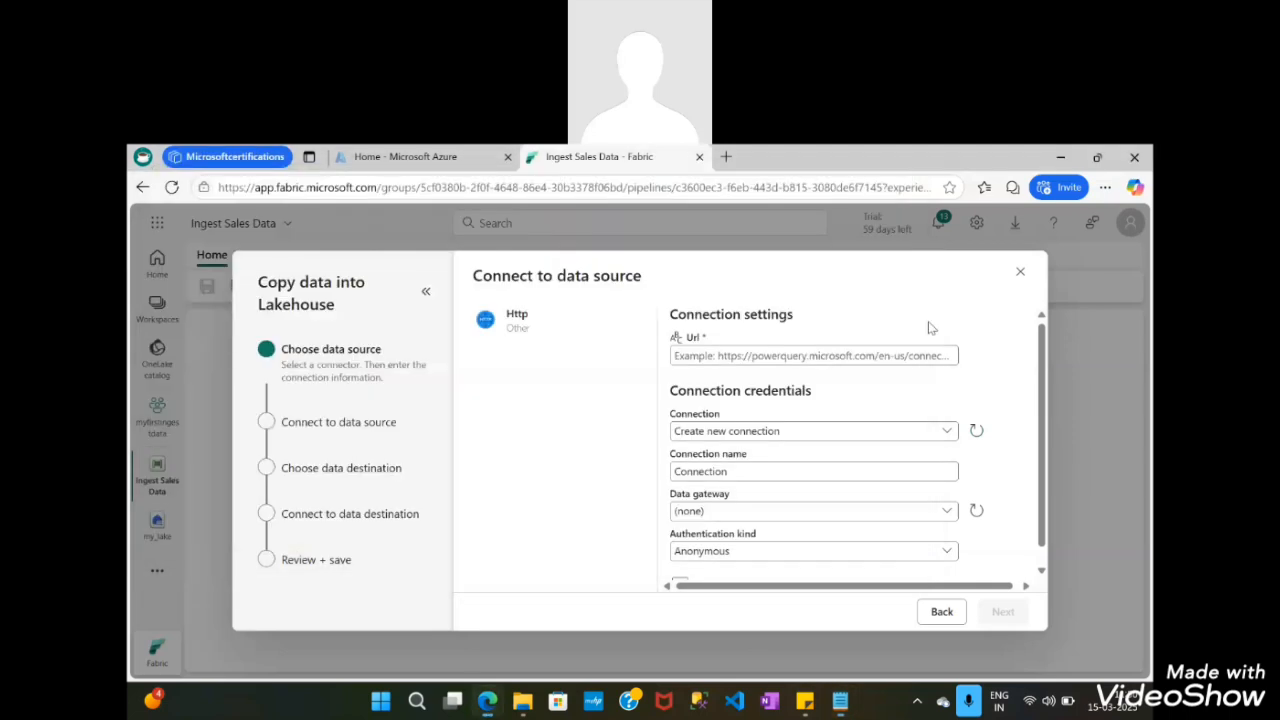
pyautogui.click(679, 355)
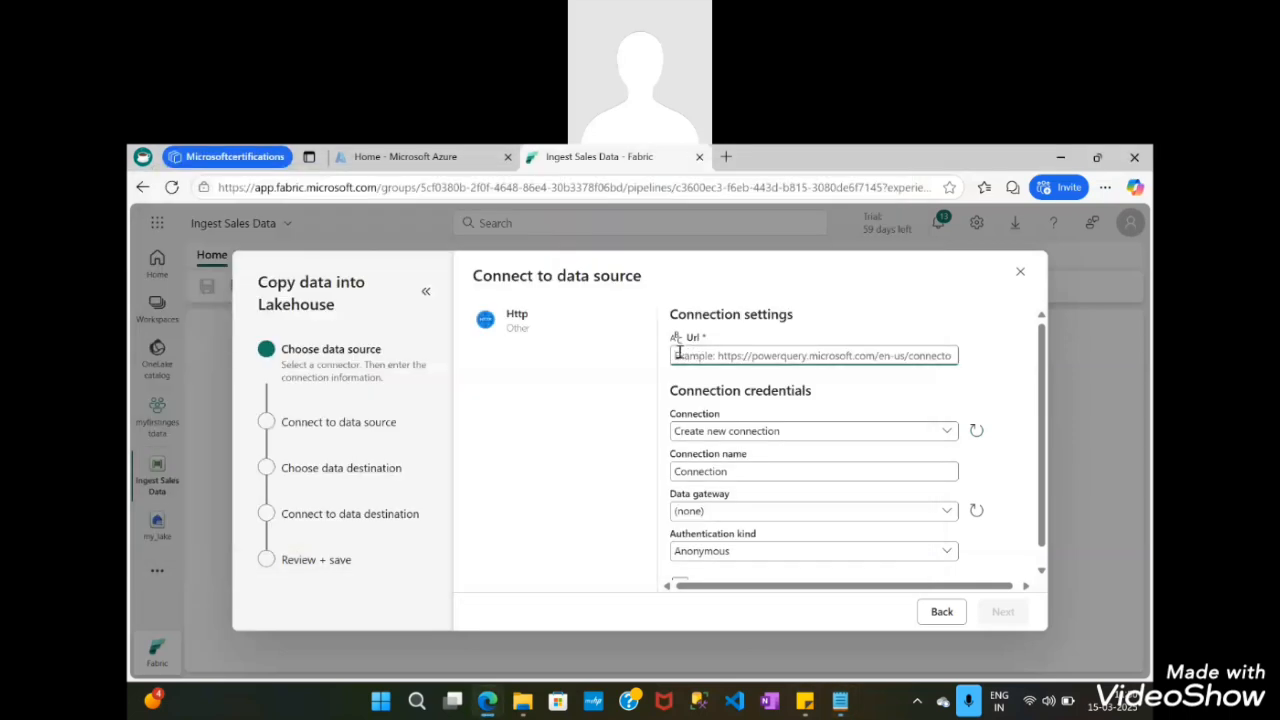
pyautogui.hotkey('ctrl', 'v')
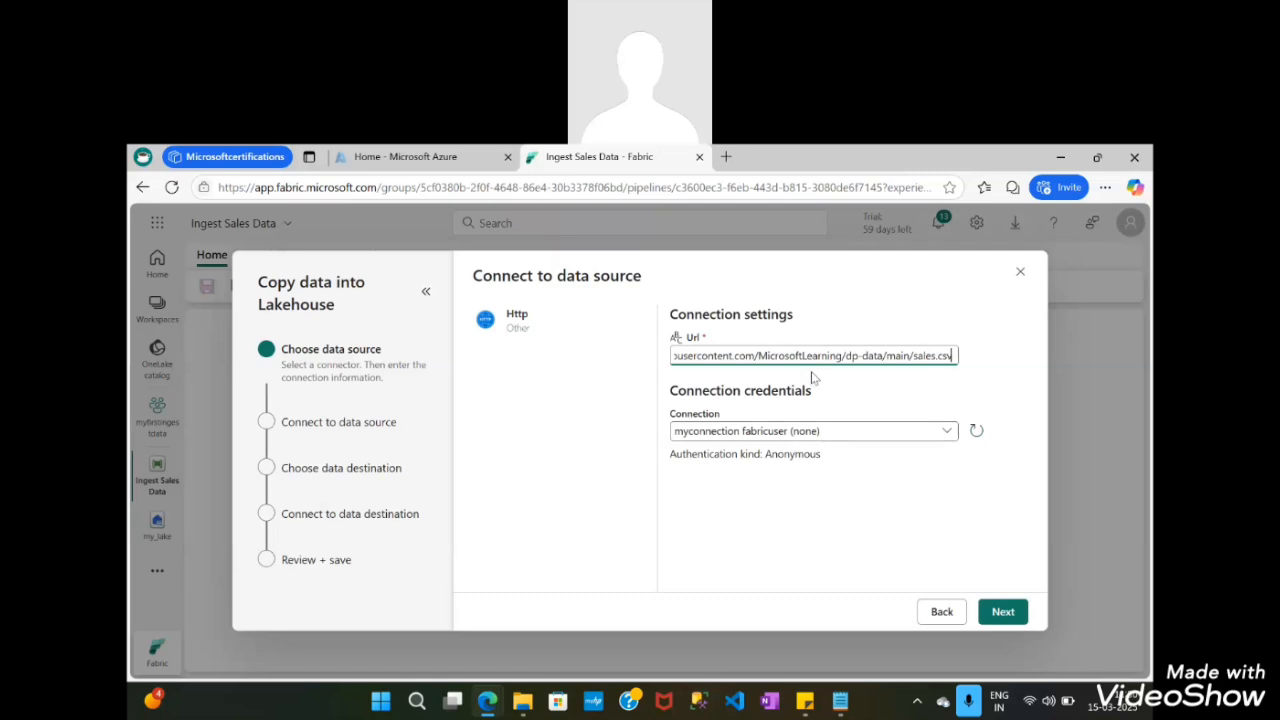
# Create a new connection named my_pip_unique for the Http source, without a data gateway and with Anonymous authentication, and continue
pyautogui.click(826, 431)
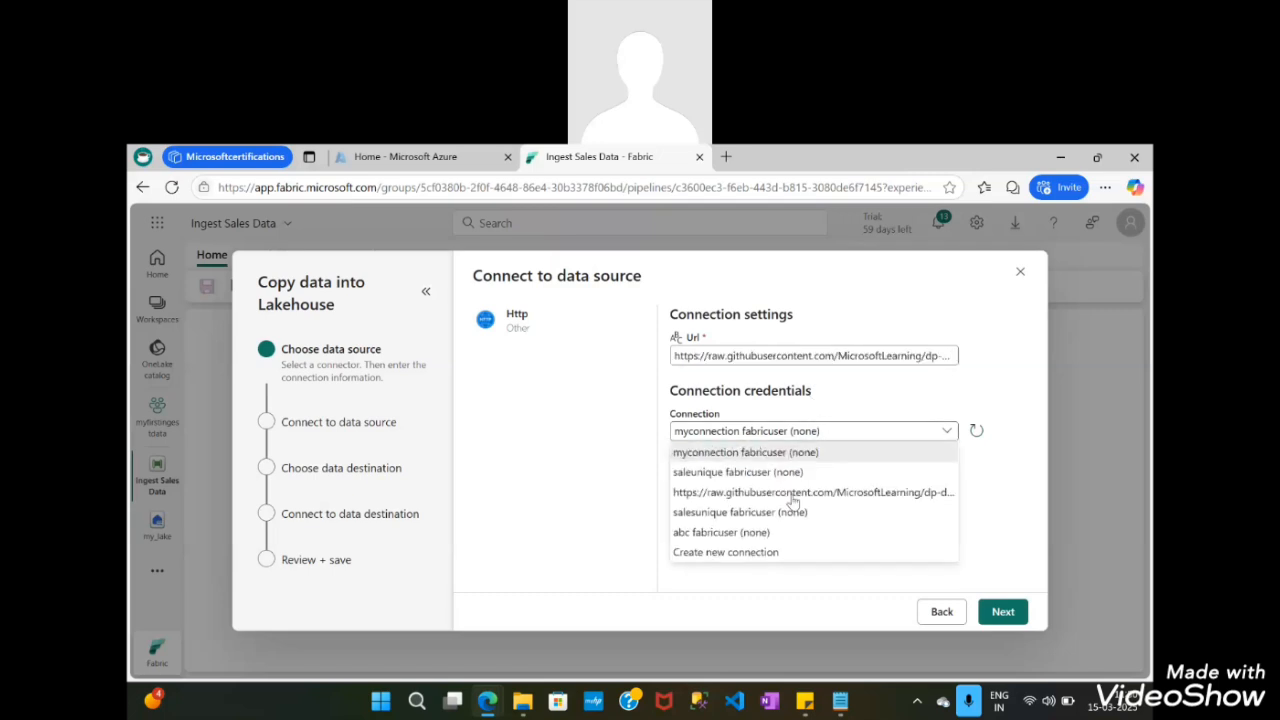
pyautogui.click(772, 556)
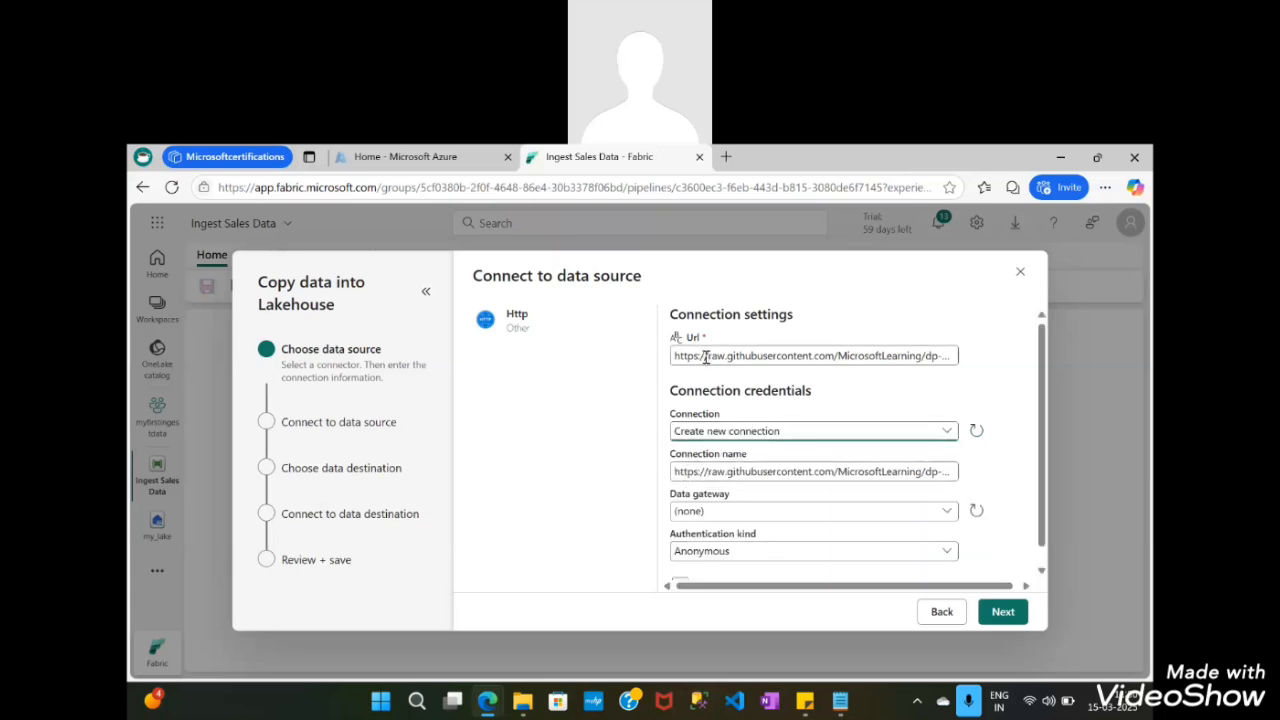
pyautogui.doubleClick(684, 471)
pyautogui.moveTo(922, 472); pyautogui.dragTo(963, 478)
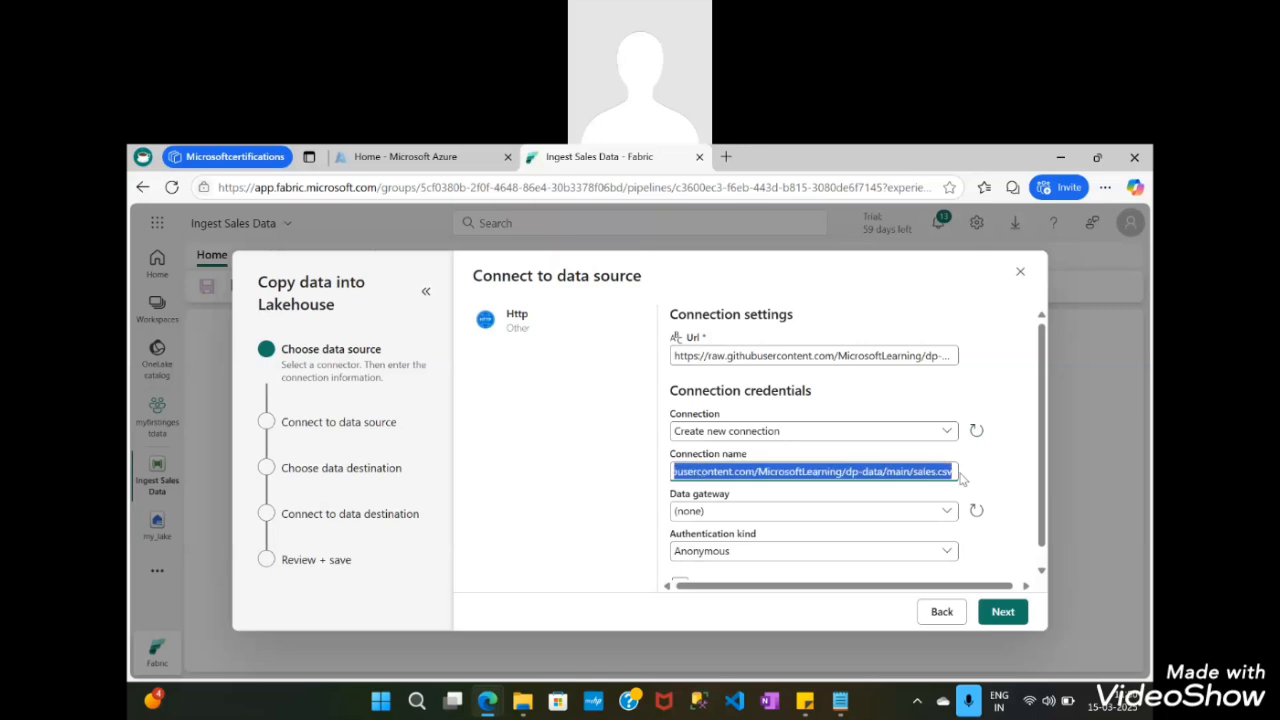
pyautogui.press('BackSpace')
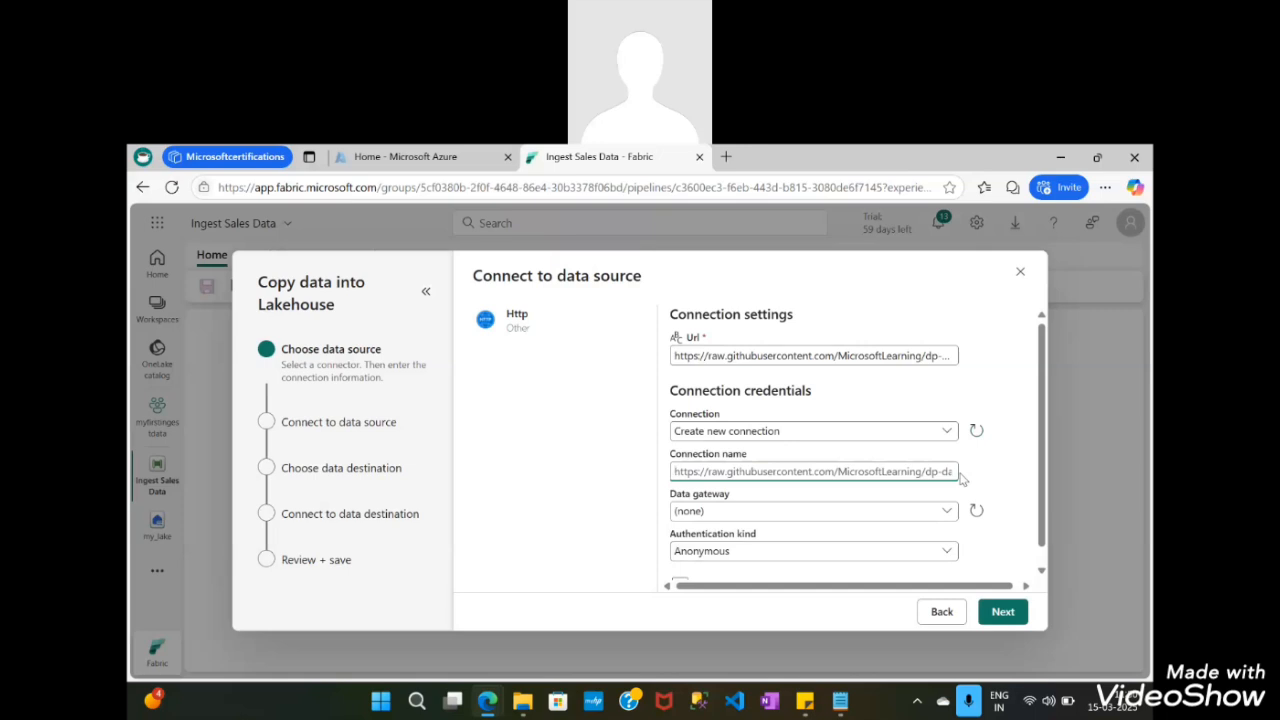
pyautogui.write('uni')
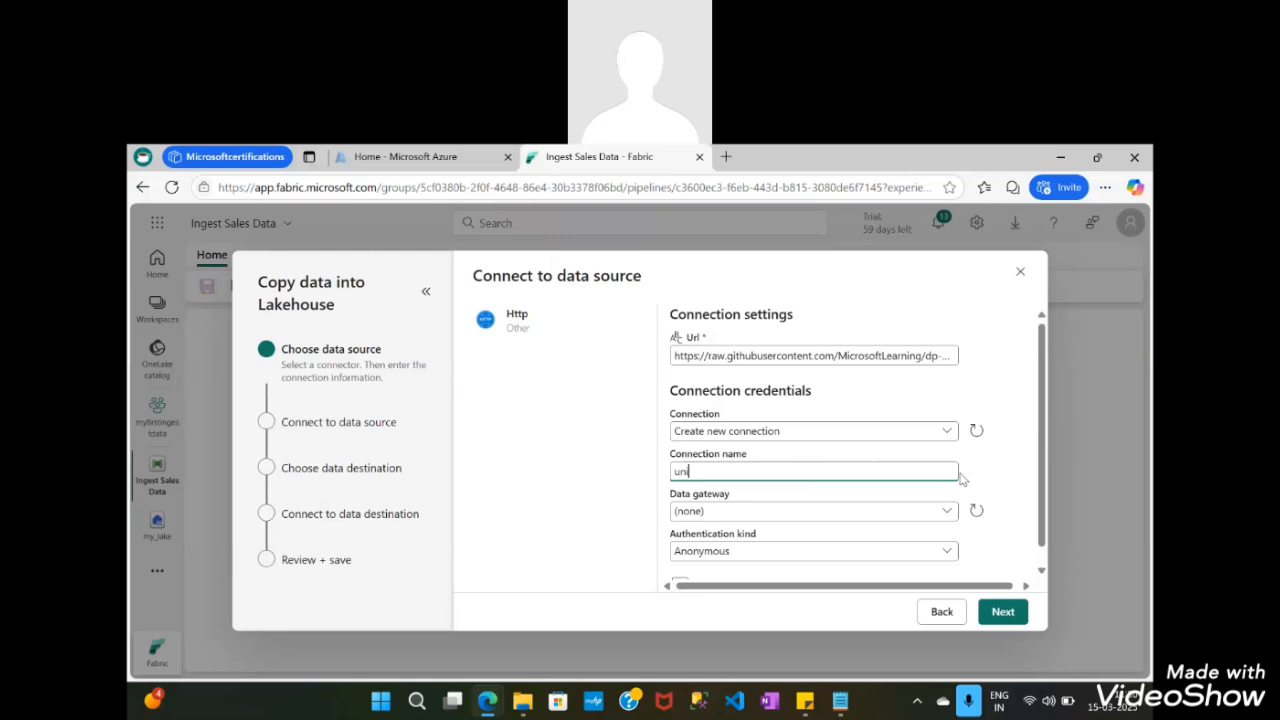
pyautogui.press('BackSpace')
pyautogui.press('BackSpace')
pyautogui.press('BackSpace')
pyautogui.write('my_pip_unique')
pyautogui.scroll(-1, 777, 526)
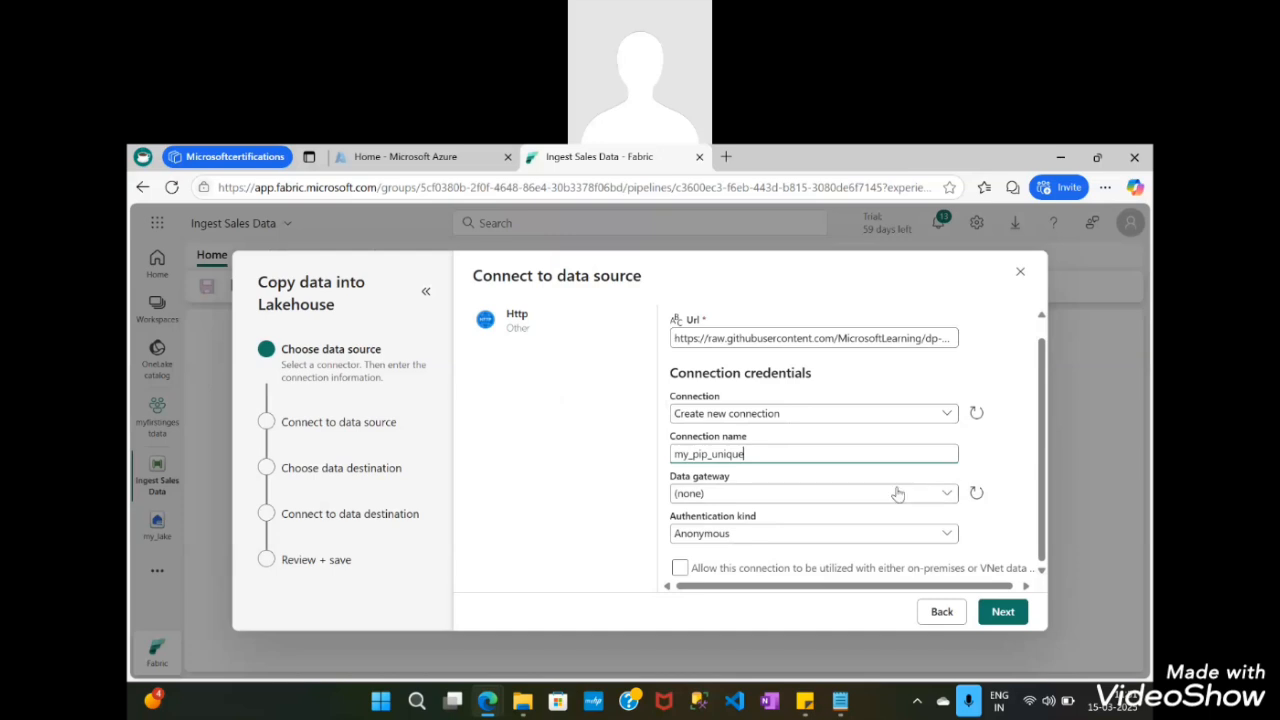
pyautogui.click(1004, 612)
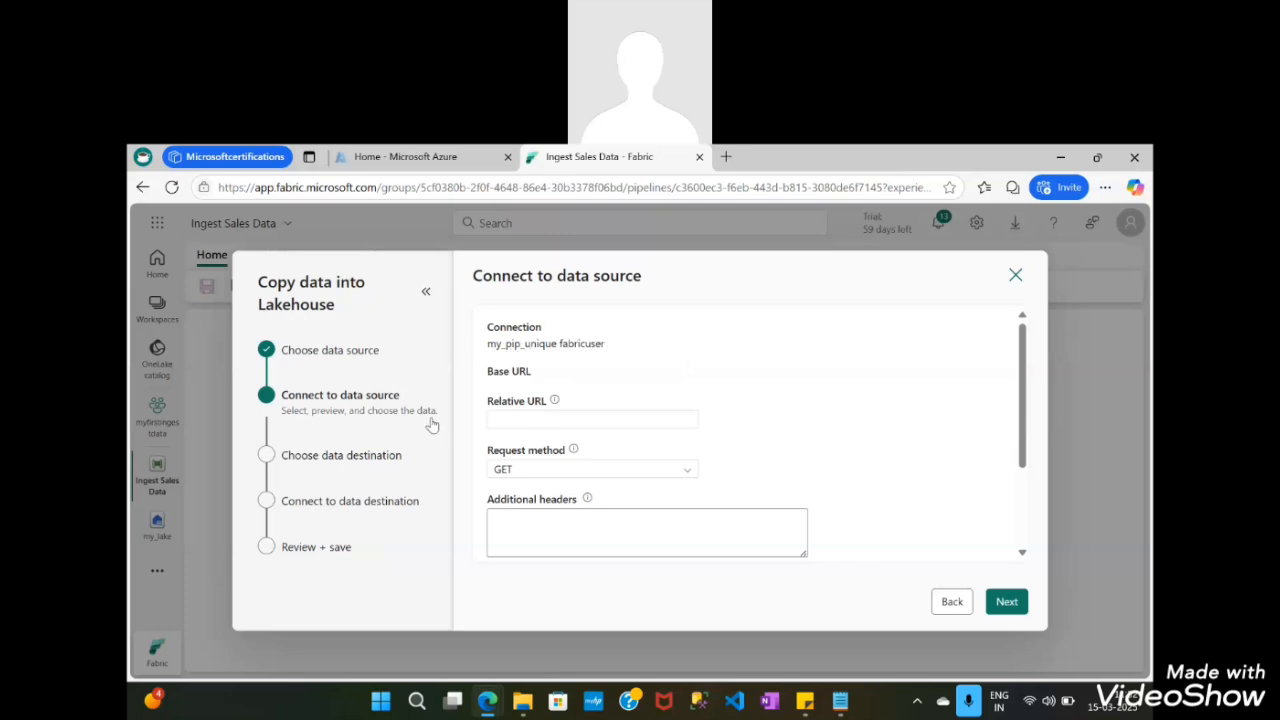
# Leave the relative URL and additional headers empty, keep GET as the request method, and continue to the file format settings
pyautogui.click(528, 424)
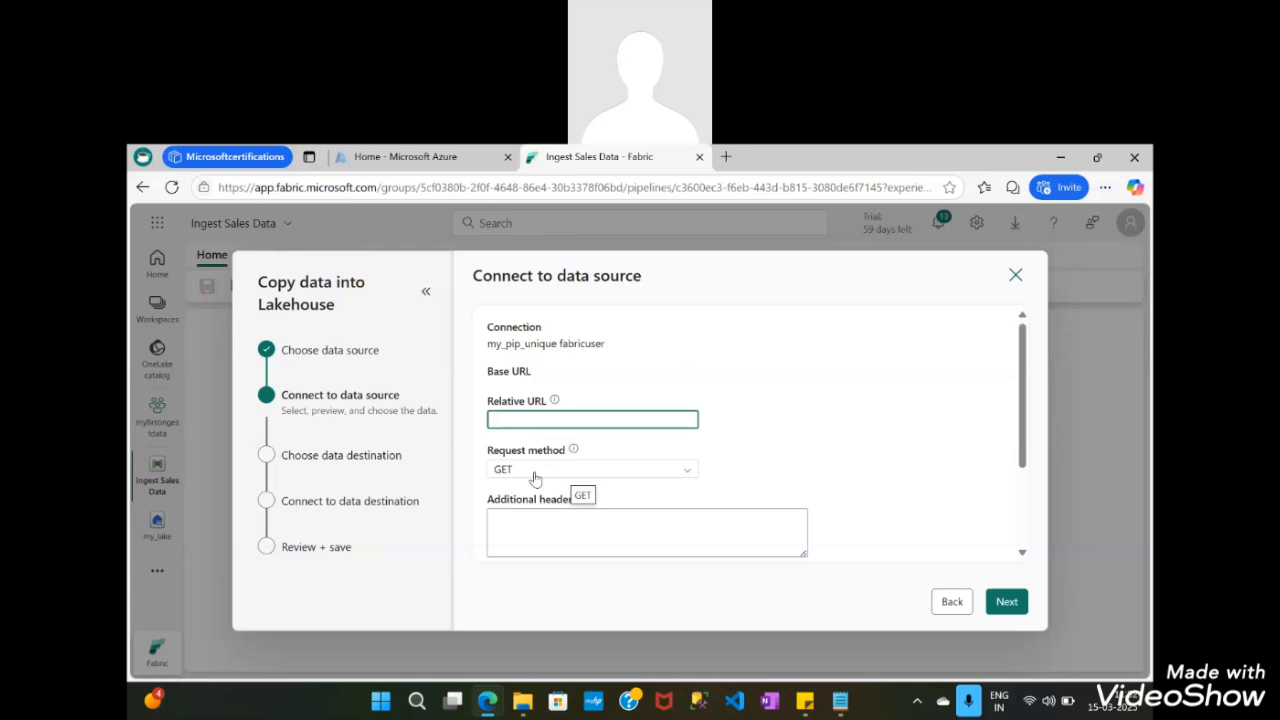
pyautogui.click(534, 473)
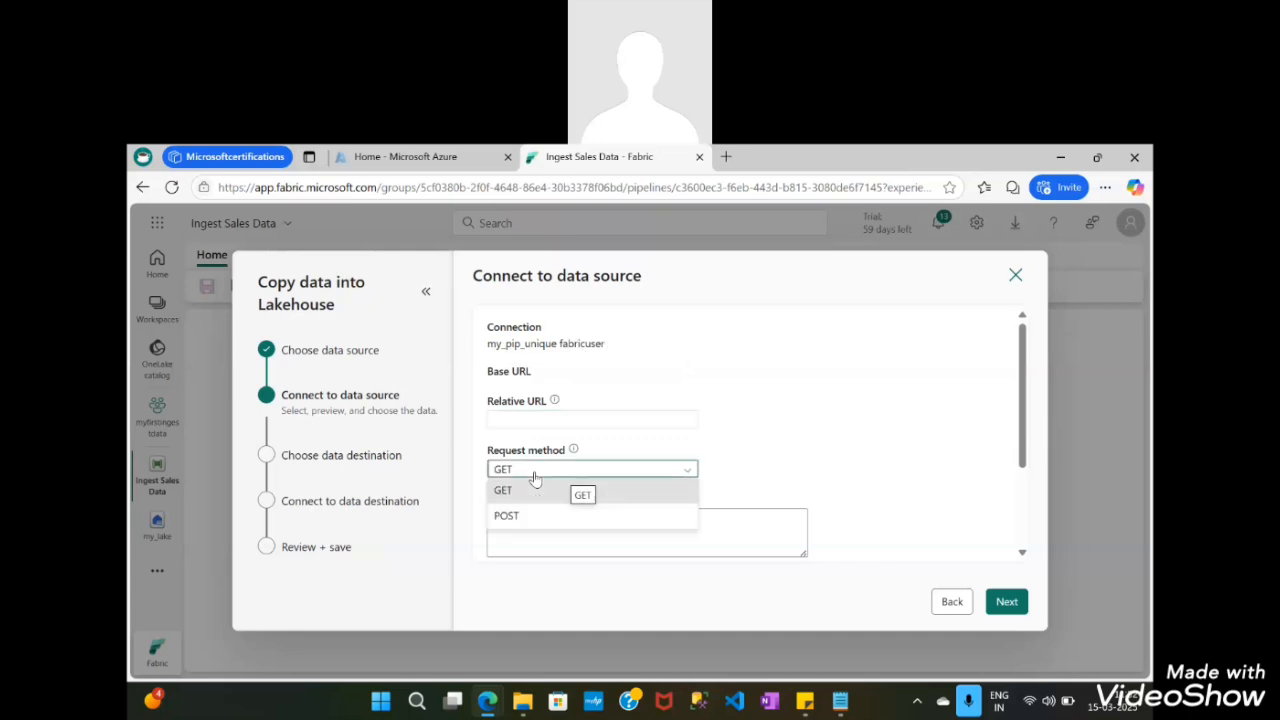
pyautogui.click(541, 472)
pyautogui.scroll(-3, 544, 474)
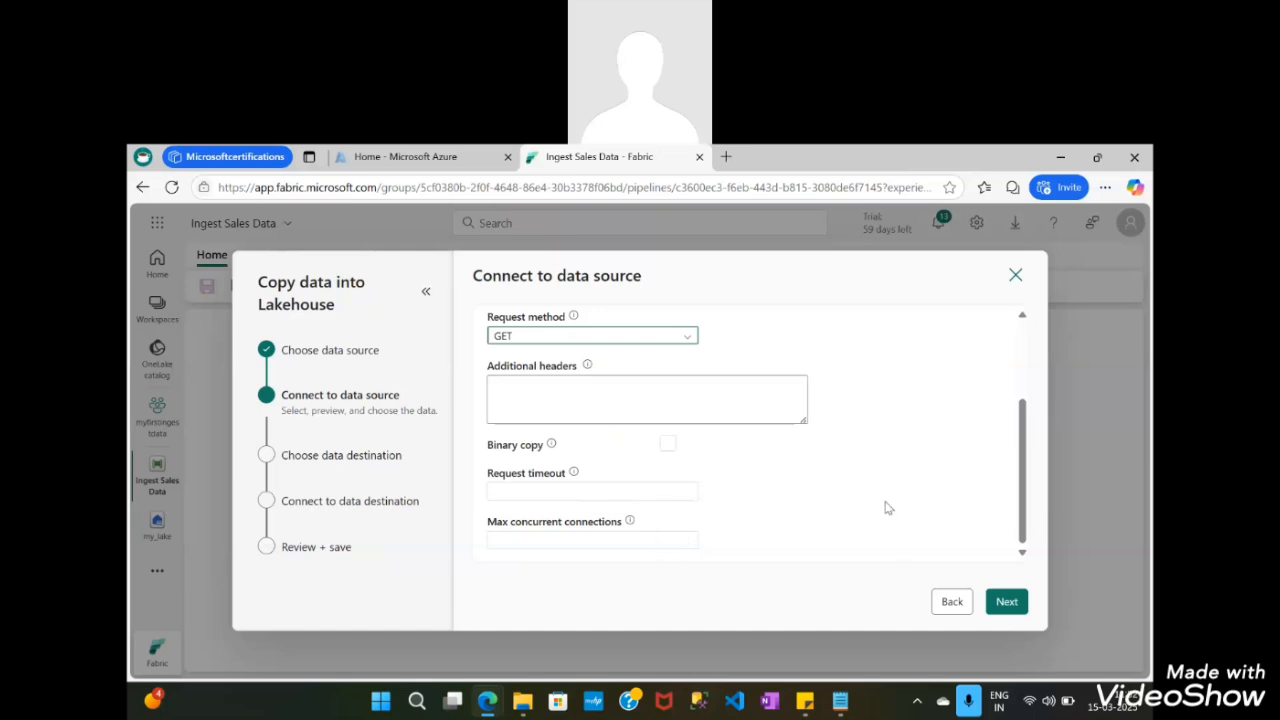
pyautogui.click(1006, 602)
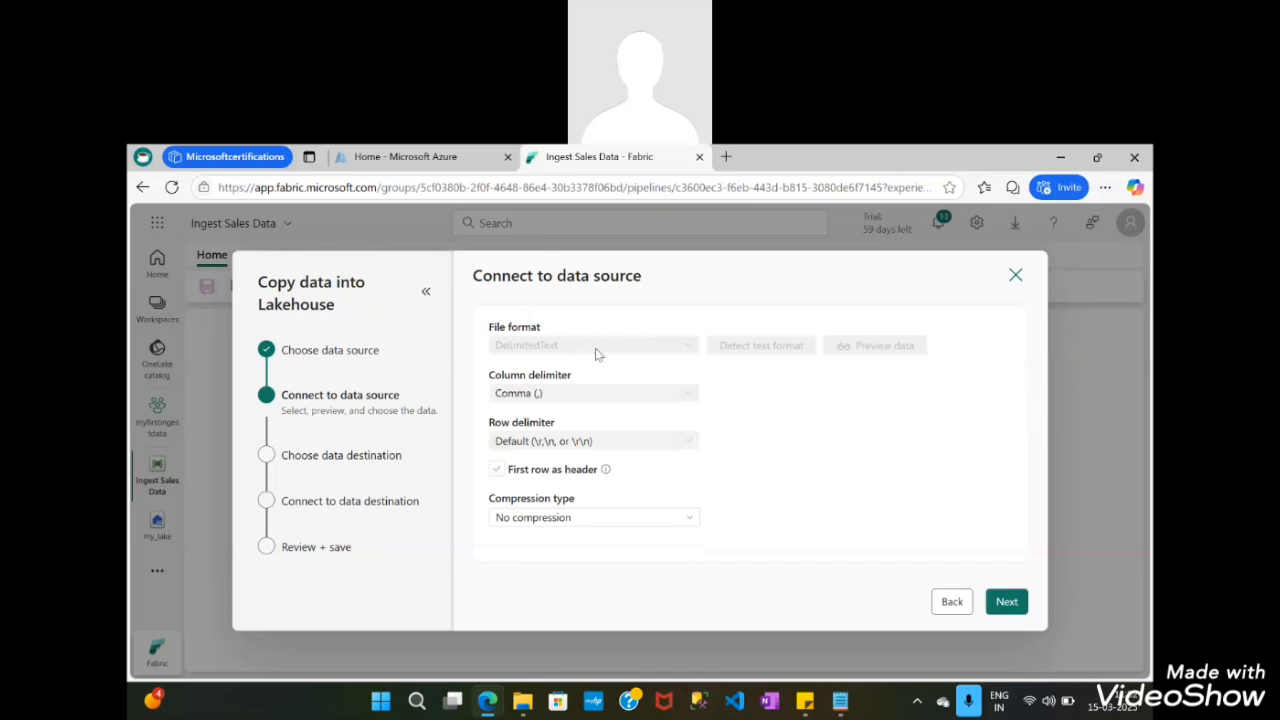
# Set the DelimitedText source's row delimiter to Line feed (\n), with the first row as header and no compression
pyautogui.click(688, 451)
pyautogui.click(751, 517)
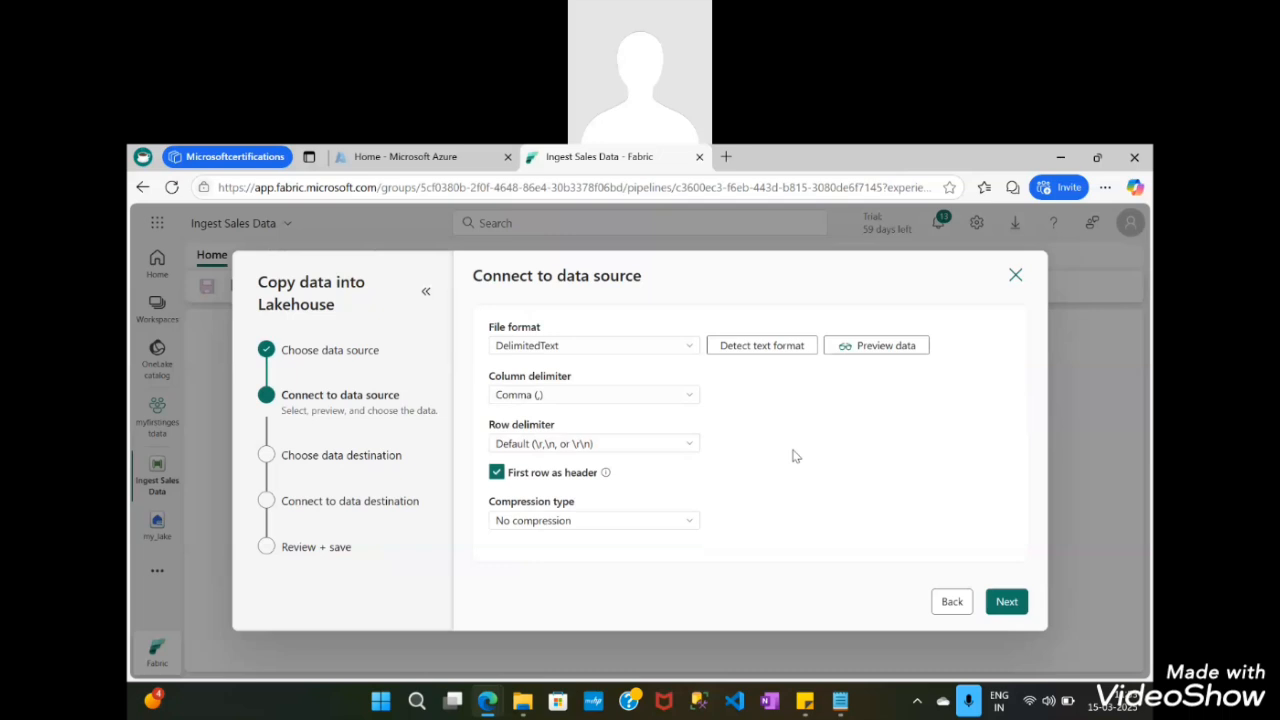
pyautogui.click(497, 474)
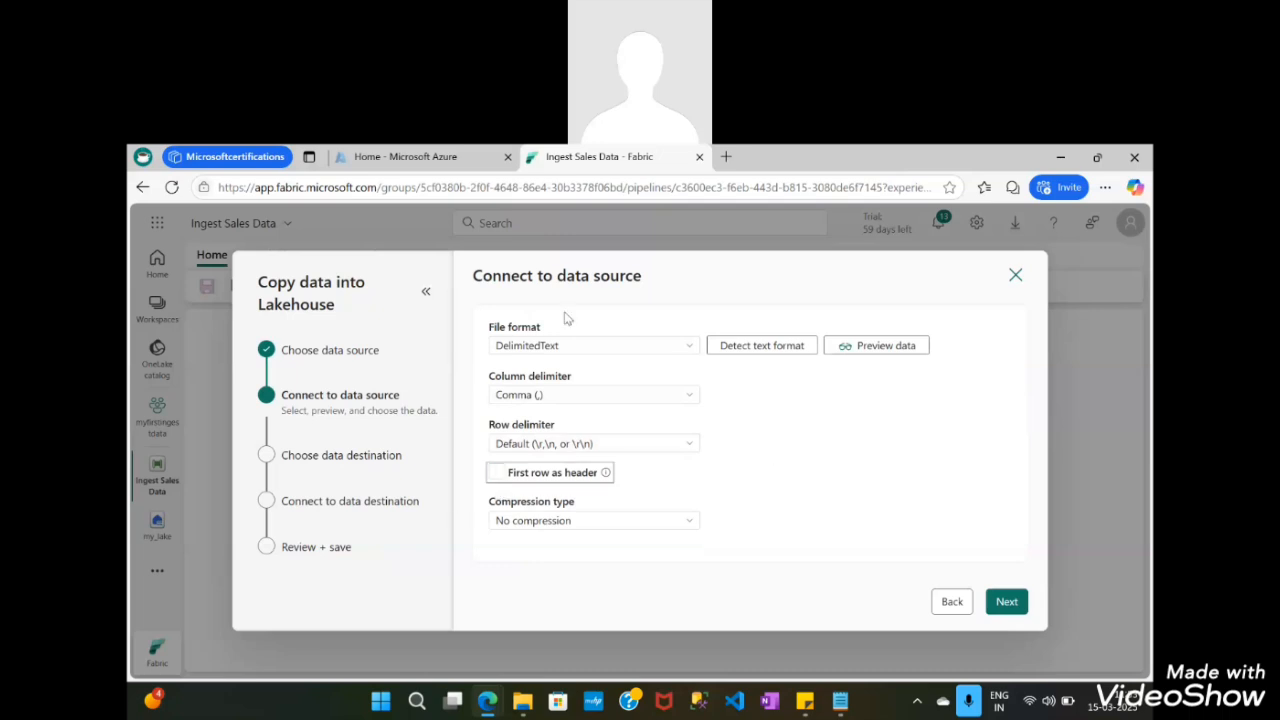
pyautogui.click(624, 351)
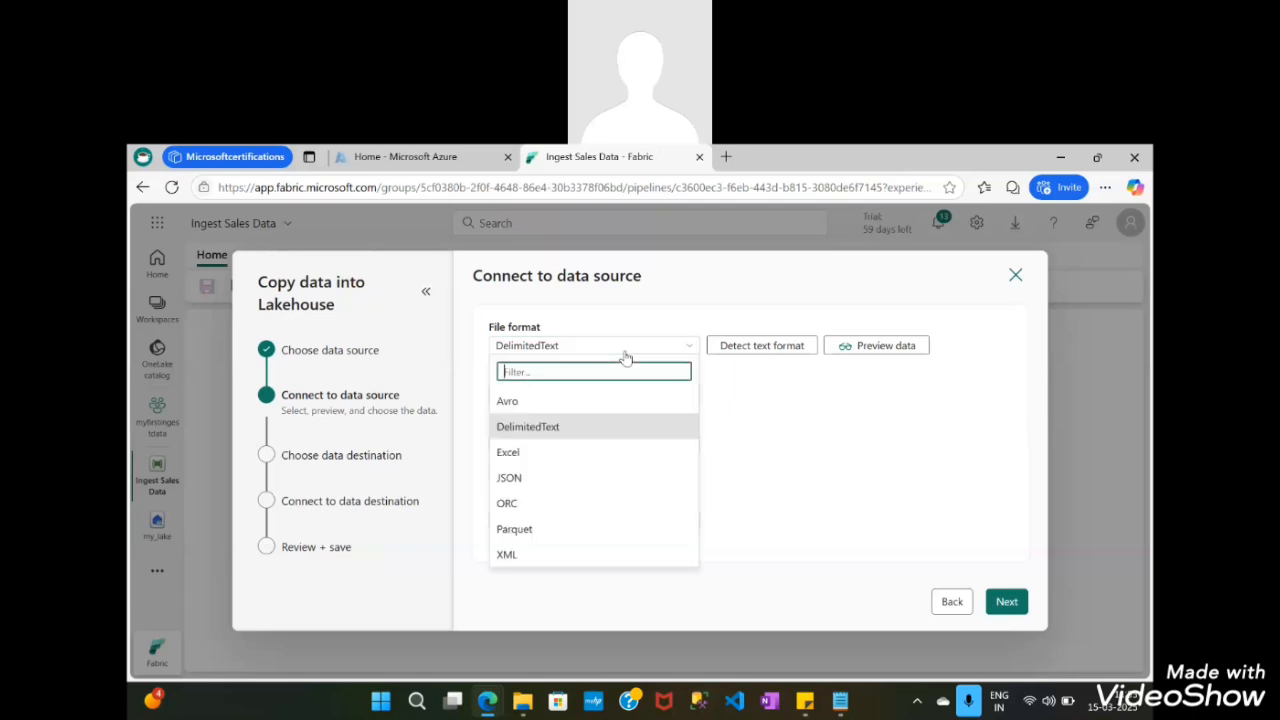
pyautogui.click(624, 352)
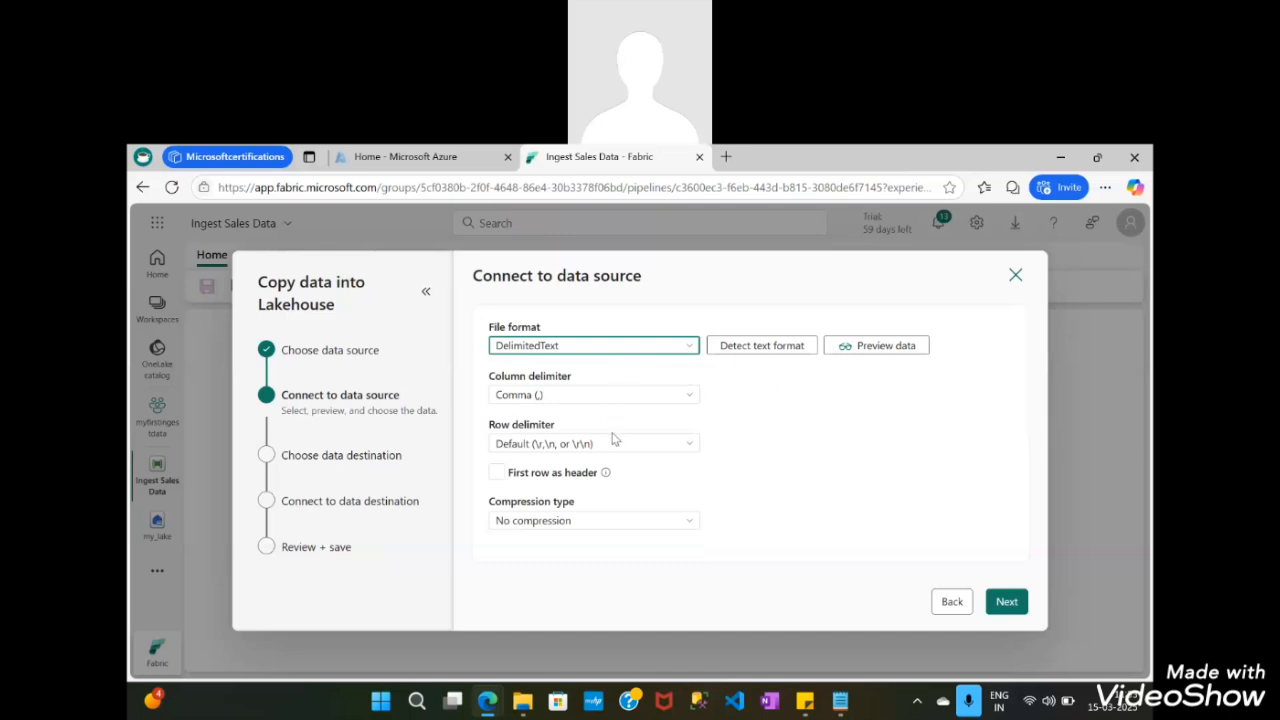
pyautogui.click(690, 444)
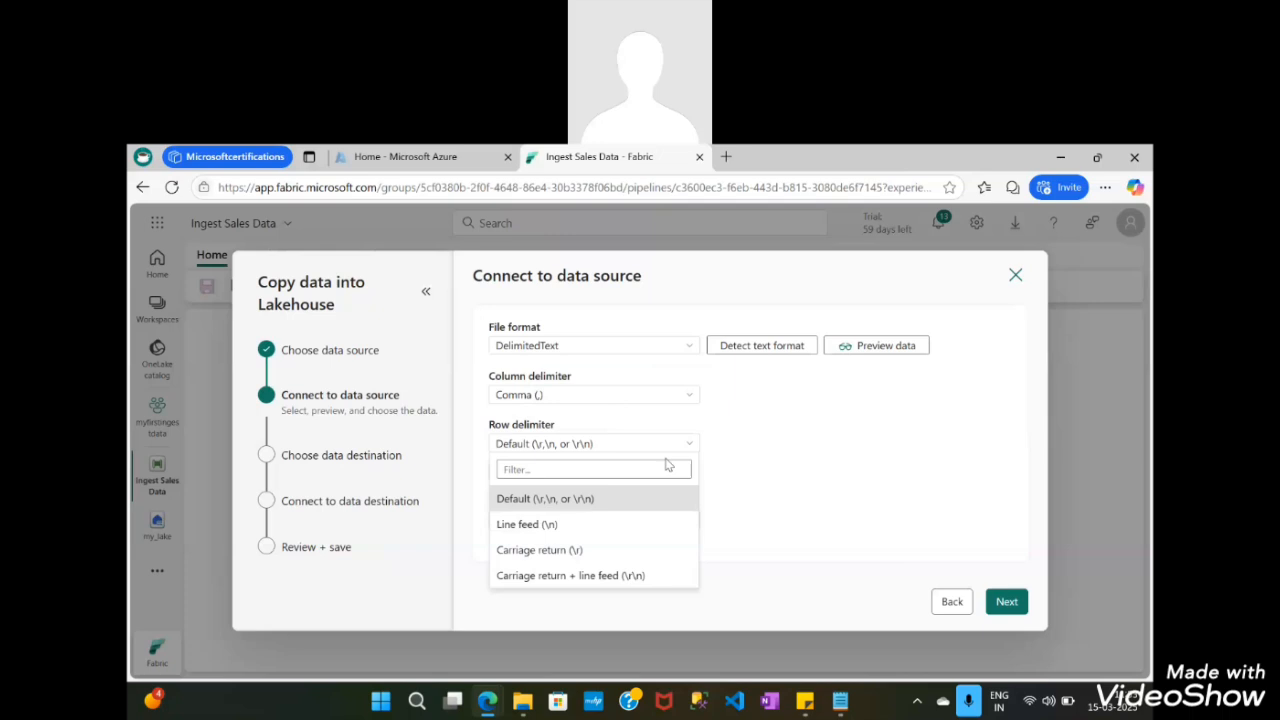
pyautogui.click(631, 535)
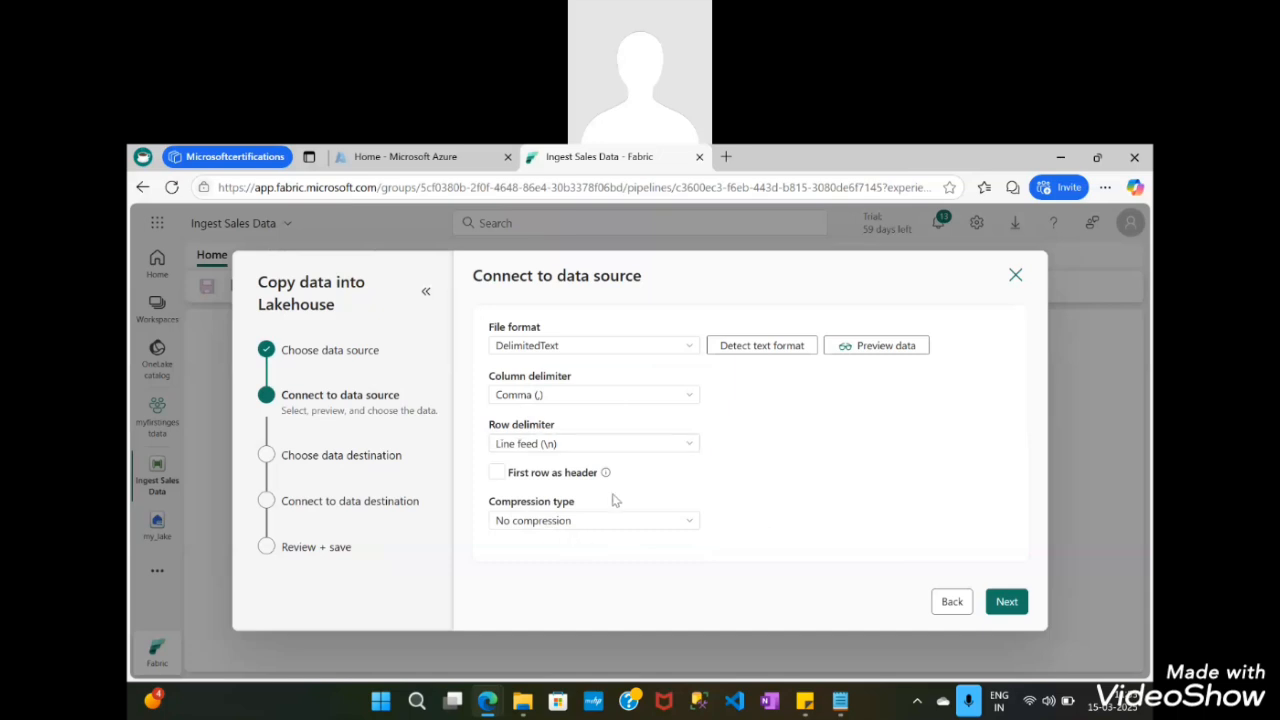
pyautogui.click(563, 480)
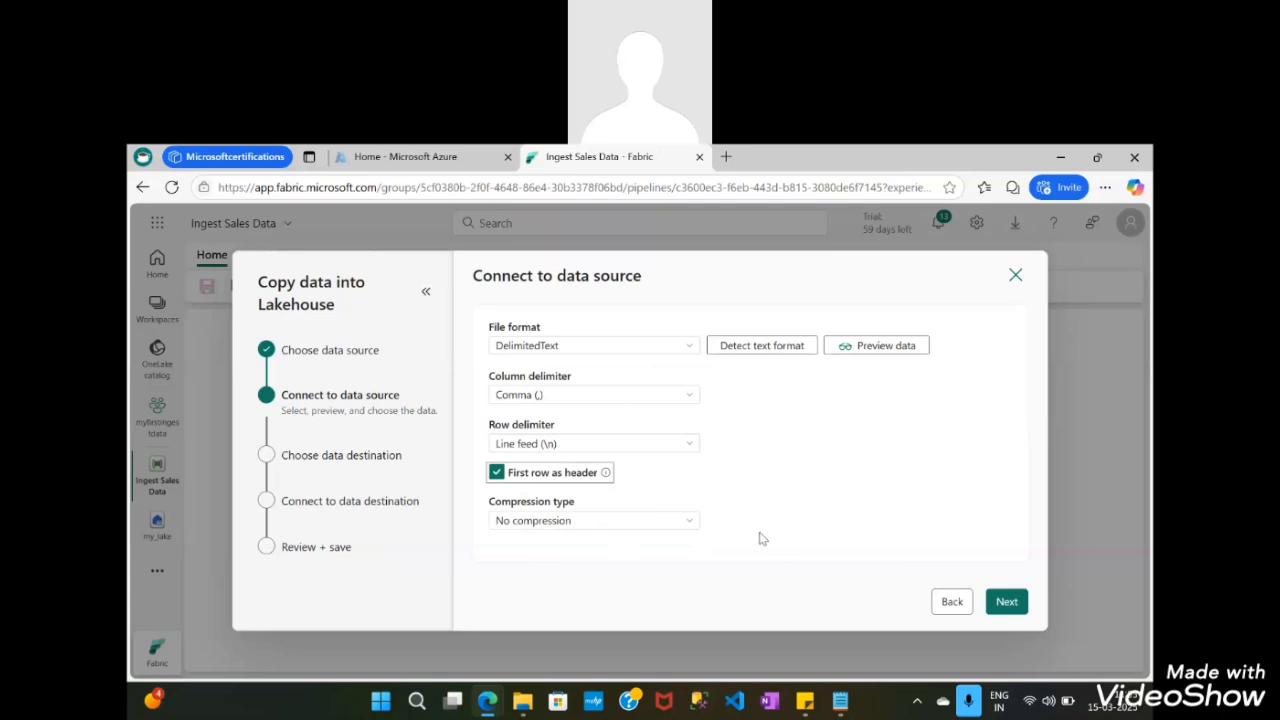
pyautogui.click(690, 530)
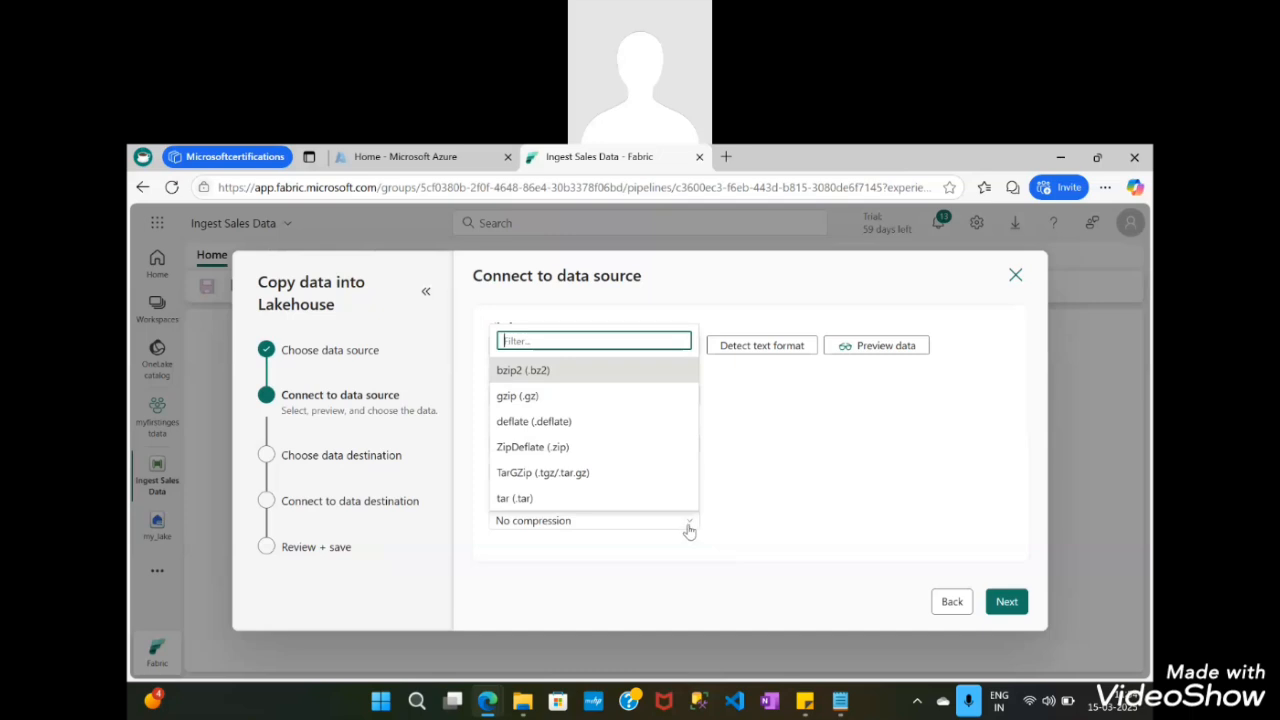
pyautogui.click(765, 529)
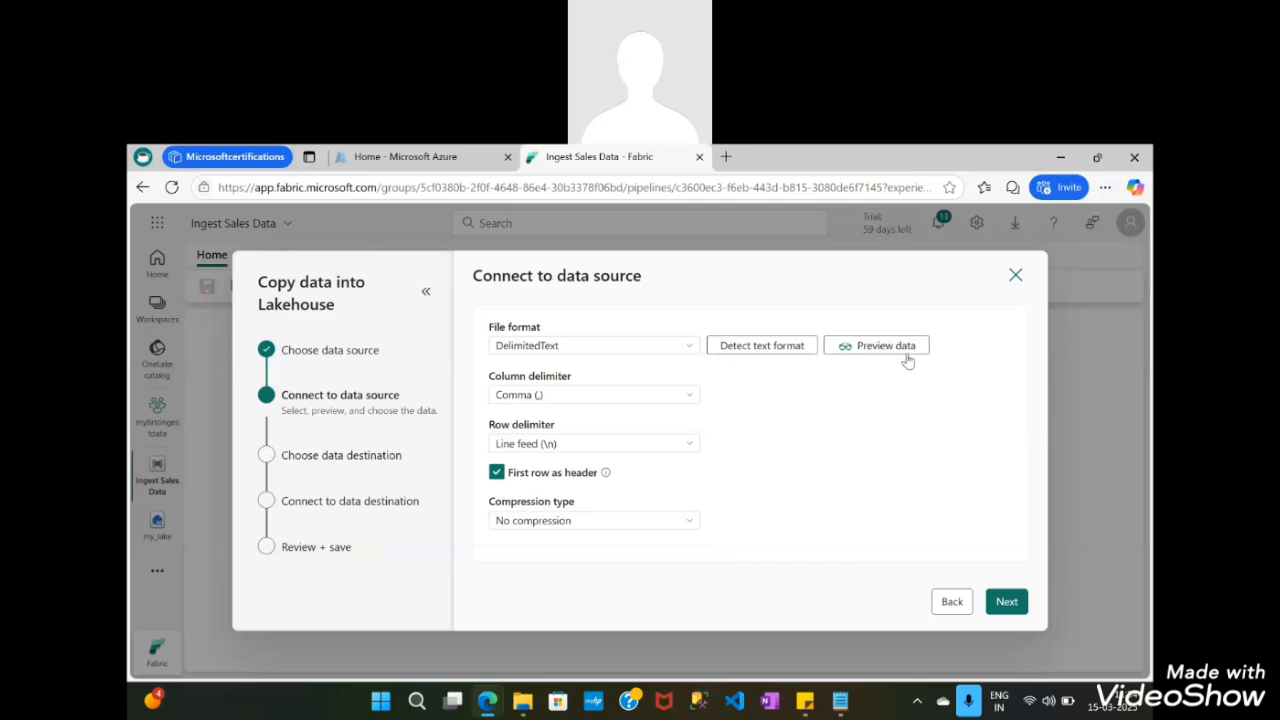
# Preview the source's sales data, look through the sample rows and examine the schema's column names and types
pyautogui.click(859, 346)
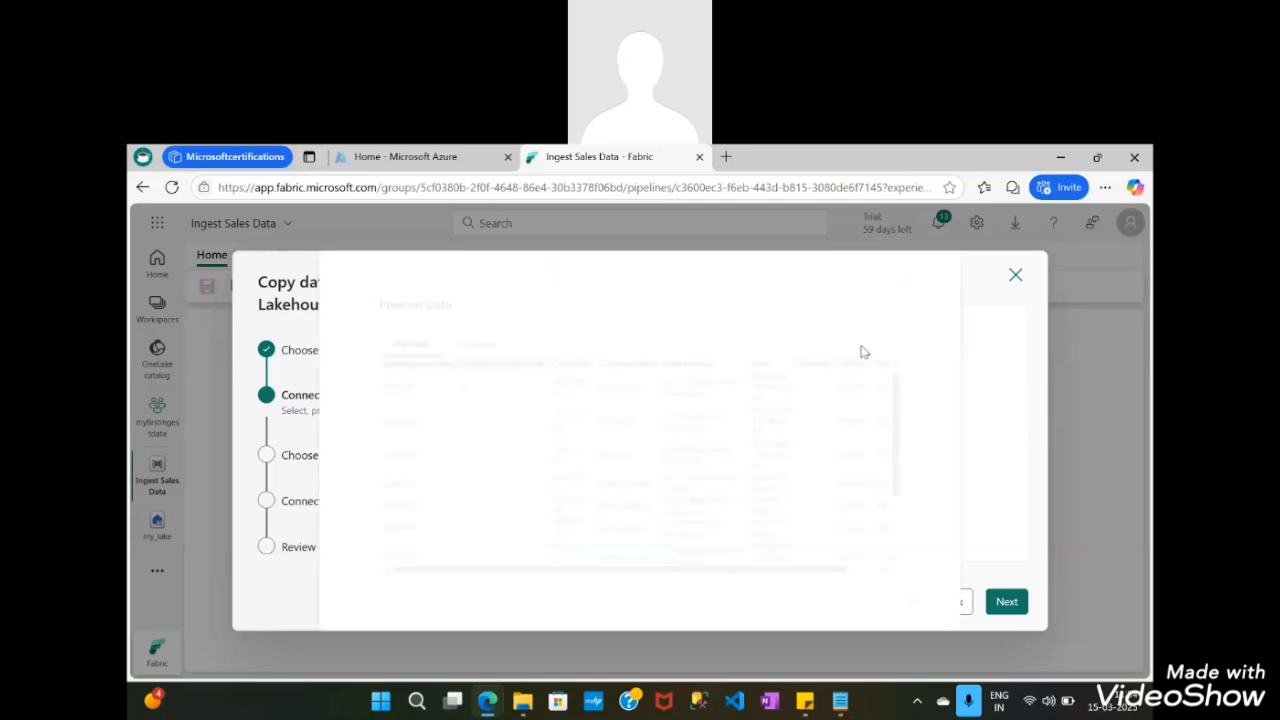
pyautogui.scroll(-5, 690, 413)
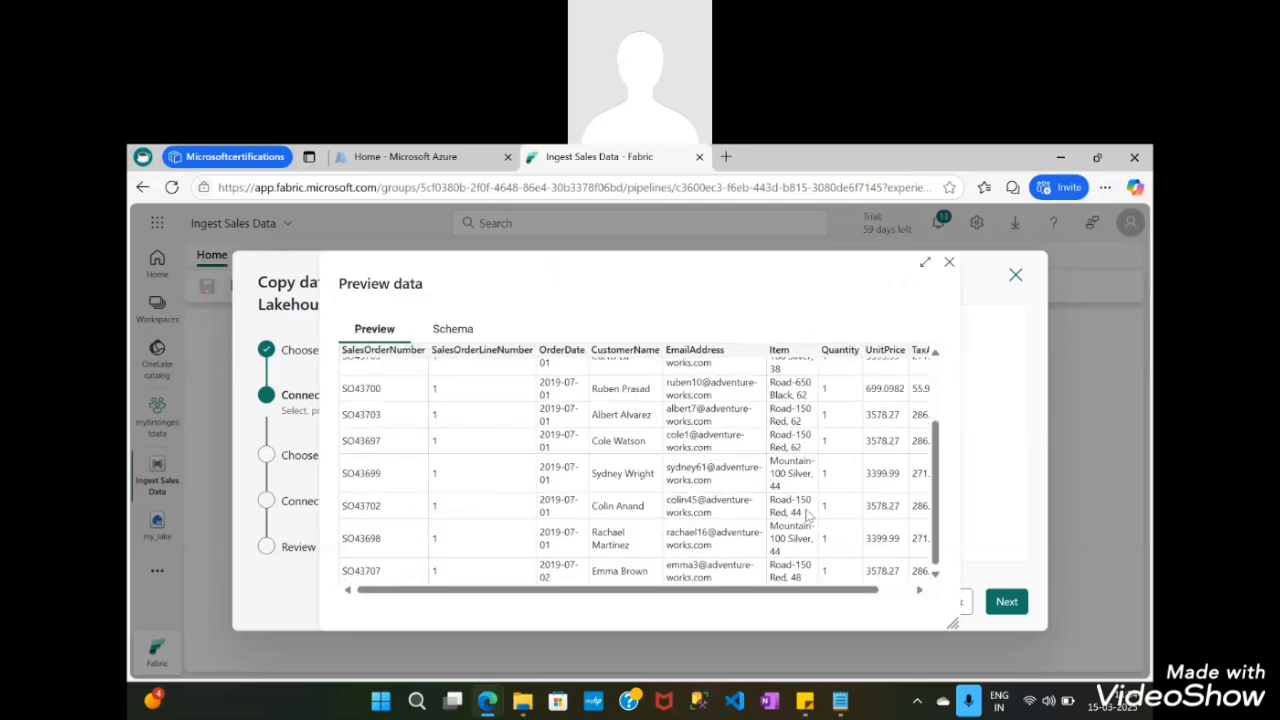
pyautogui.scroll(5, 612, 496)
pyautogui.scroll(-3, 548, 440)
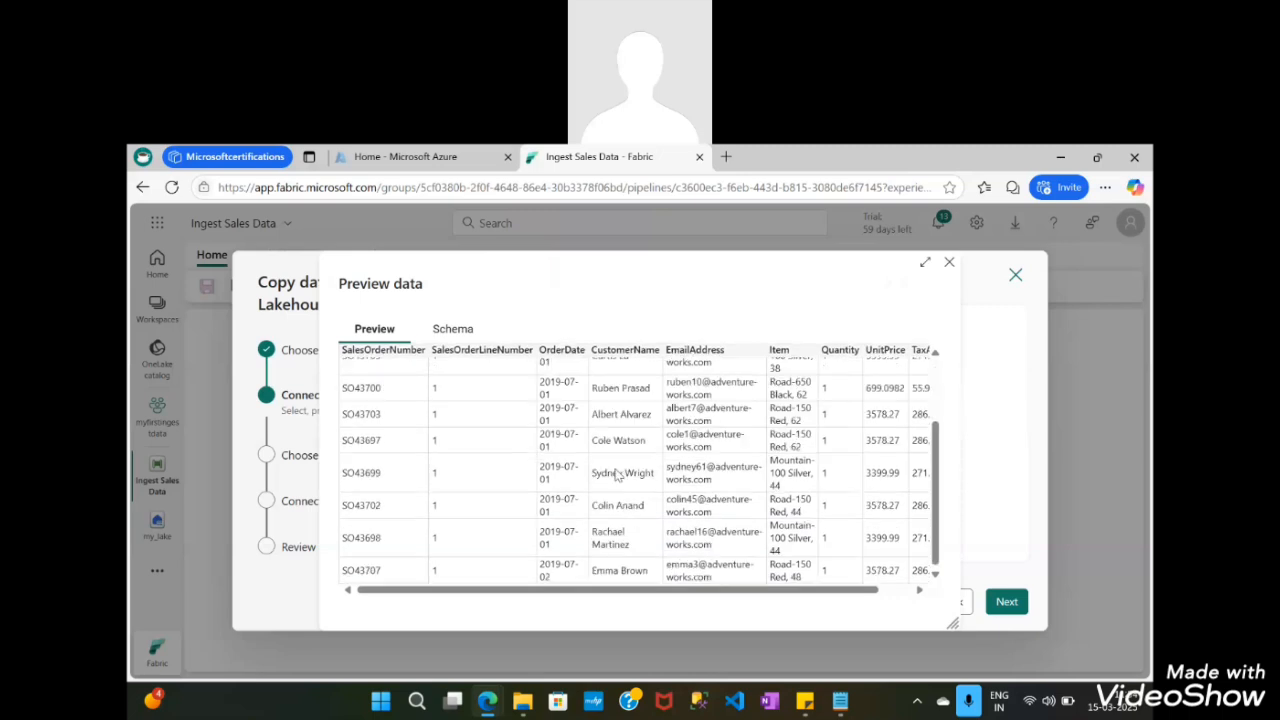
pyautogui.scroll(3, 478, 460)
pyautogui.scroll(-3, 485, 445)
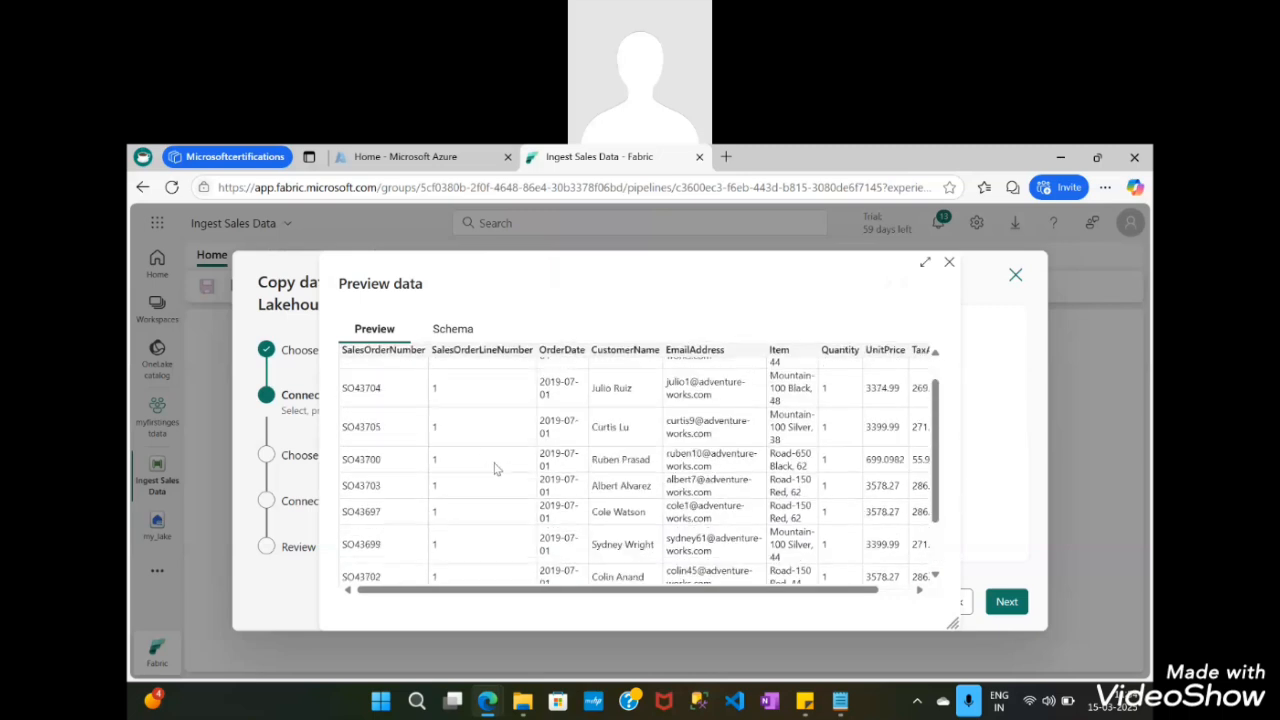
pyautogui.scroll(3, 495, 460)
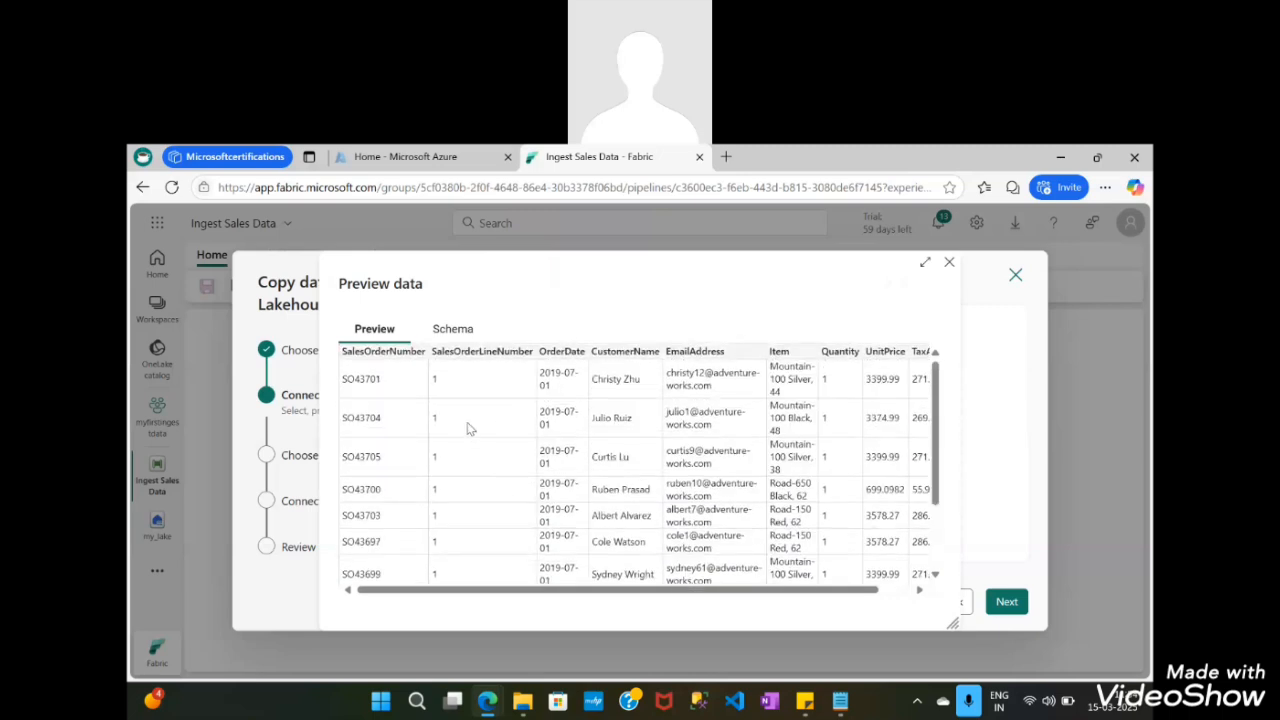
pyautogui.click(454, 330)
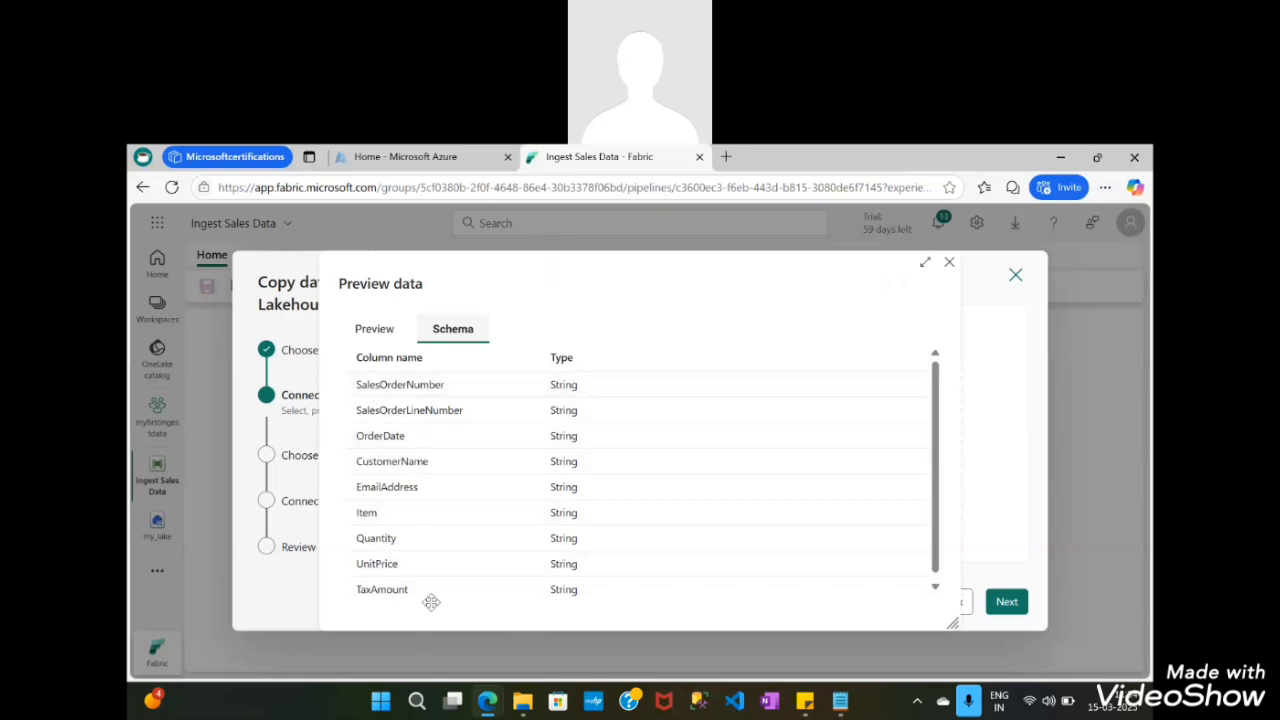
# Look through the sample sales rows once more and close the data preview
pyautogui.click(372, 330)
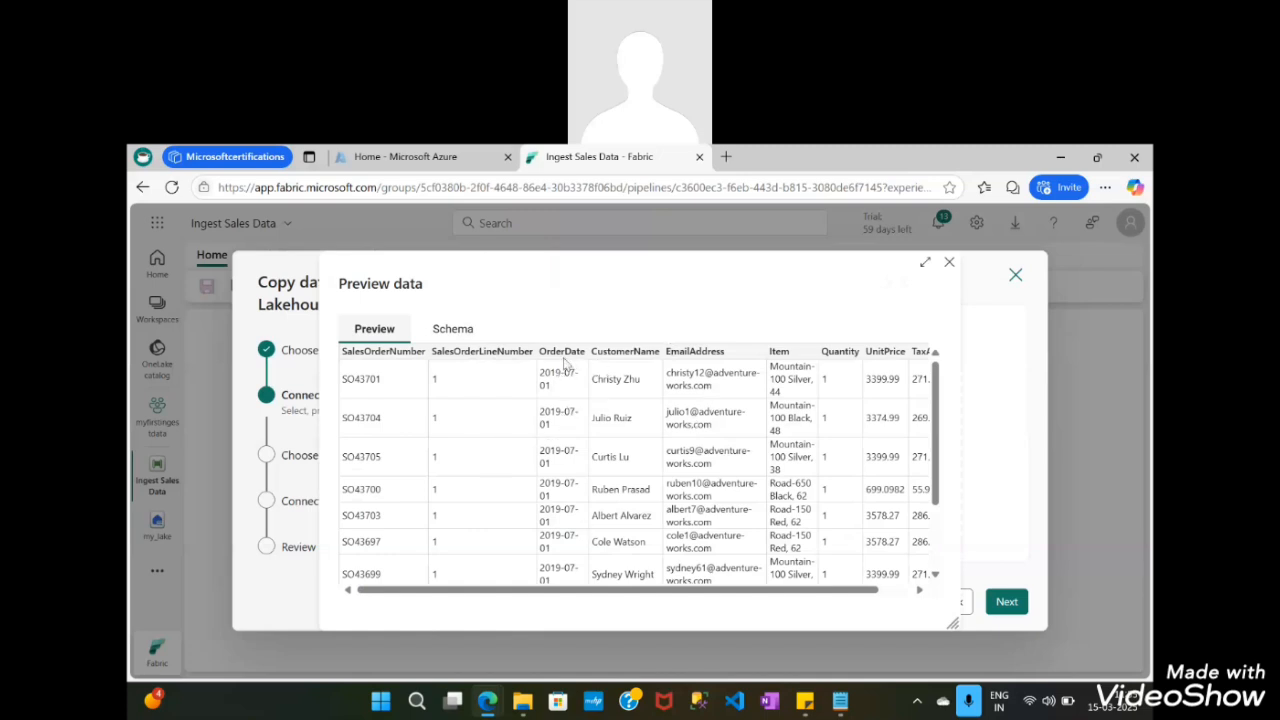
pyautogui.scroll(-3, 812, 480)
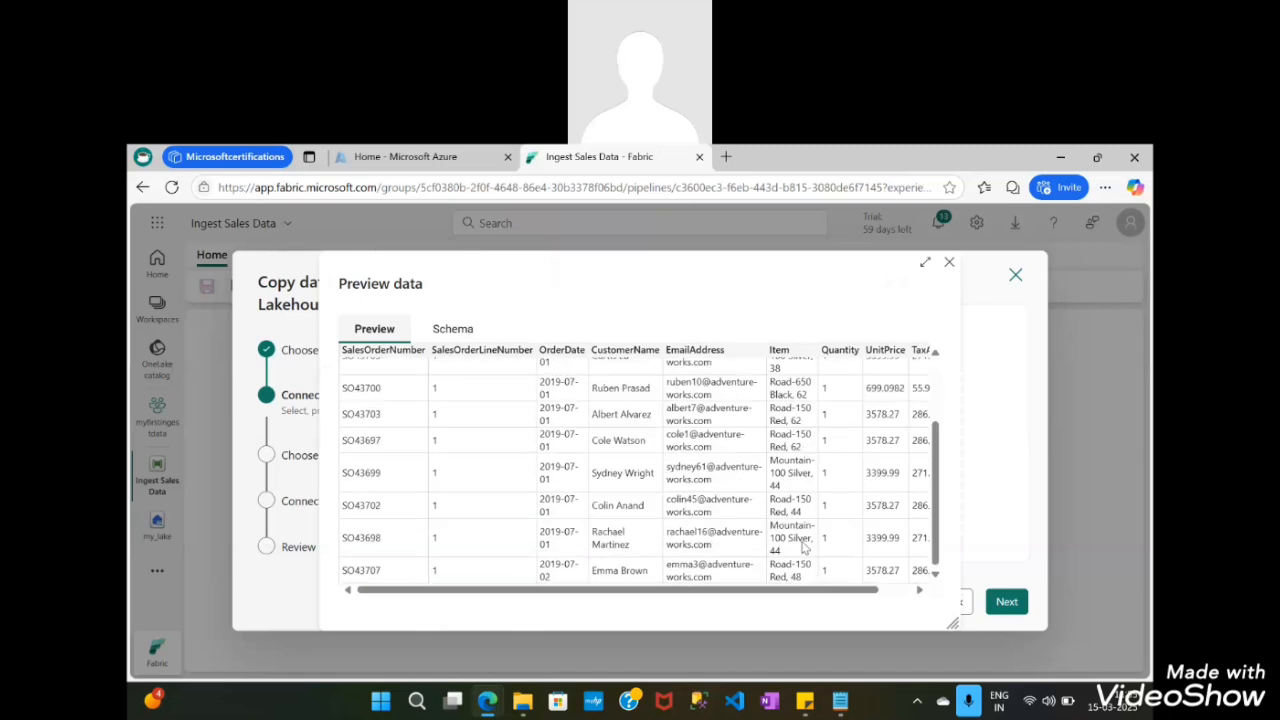
pyautogui.scroll(3, 805, 547)
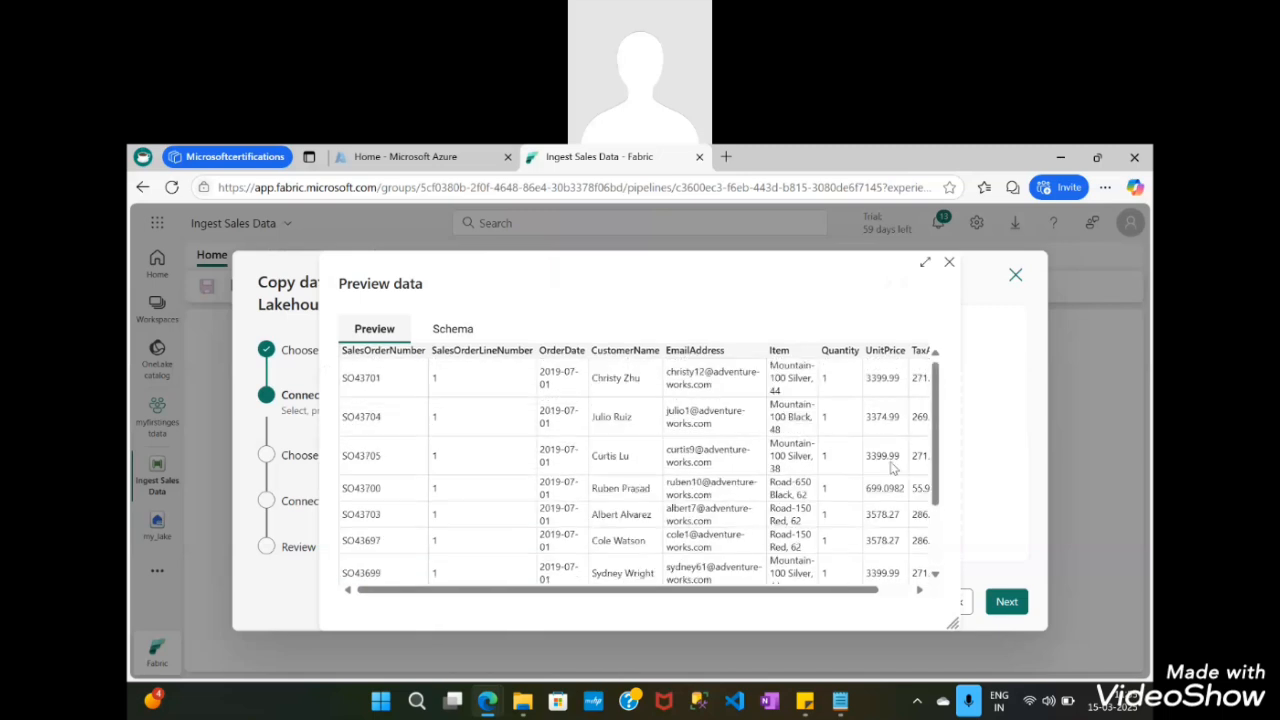
pyautogui.click(950, 265)
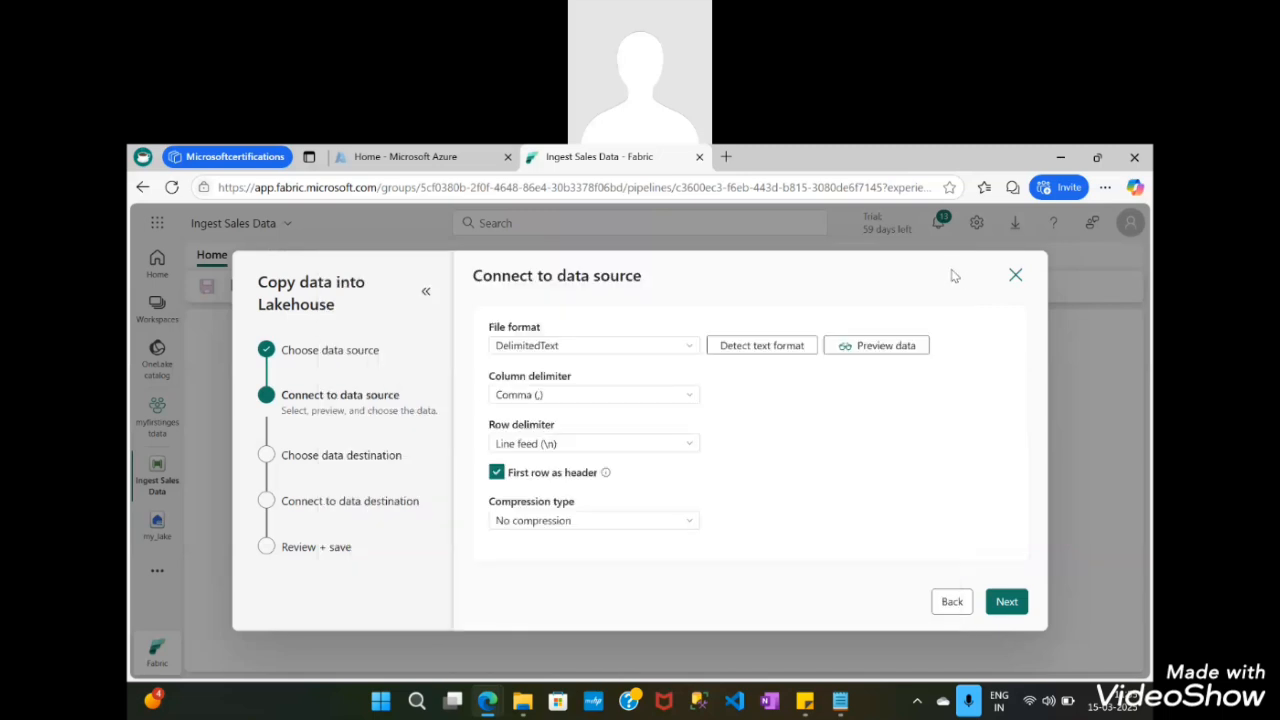
# Continue to the data destination settings and choose Files as the root folder in my_lake
pyautogui.click(1008, 604)
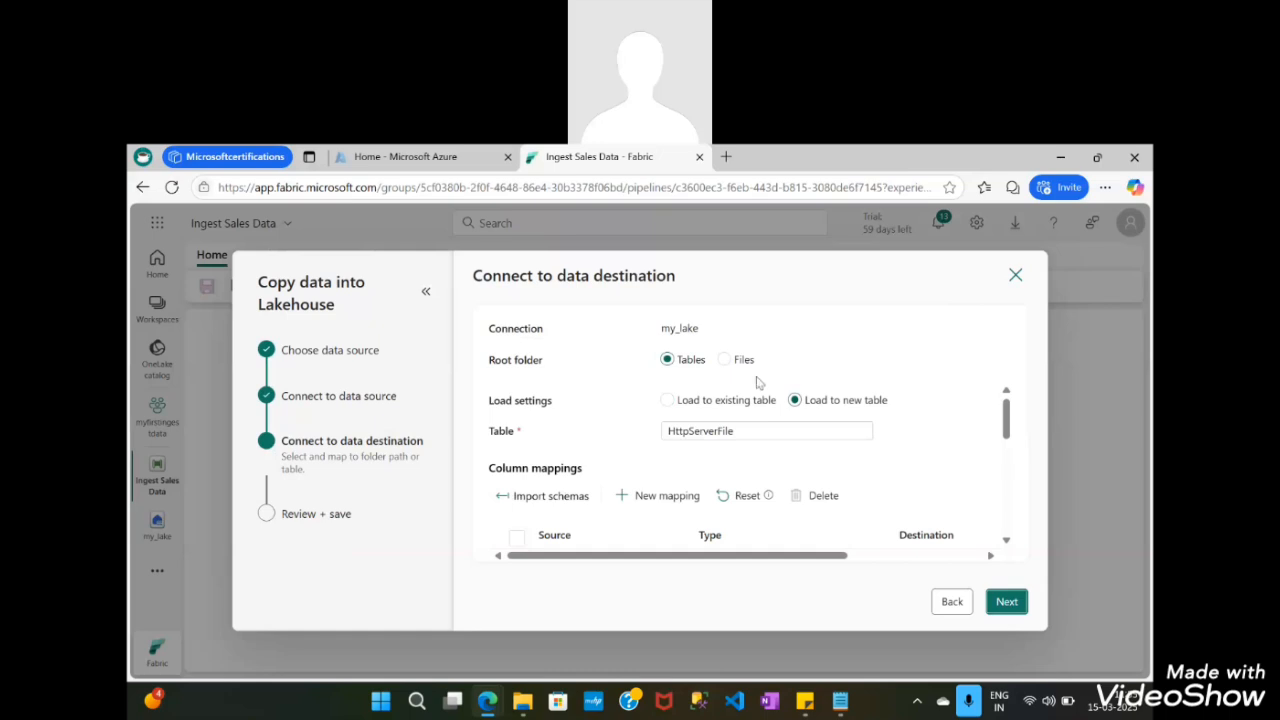
pyautogui.click(726, 360)
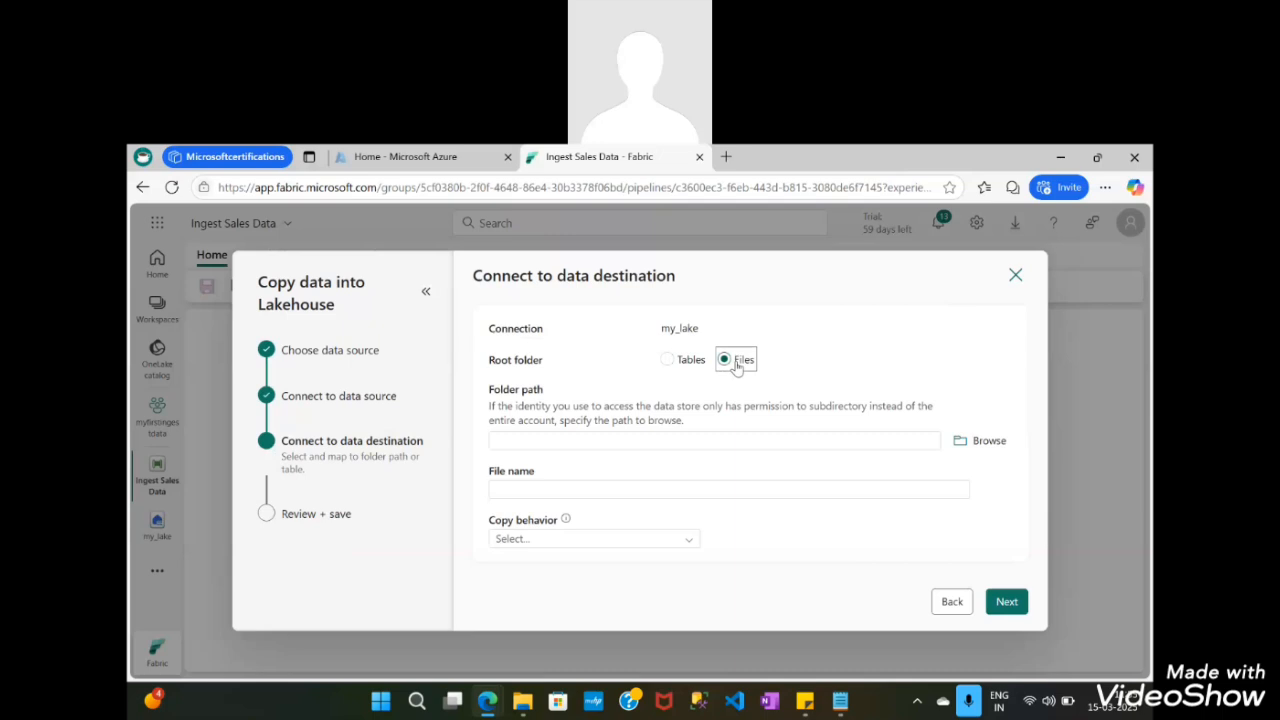
pyautogui.click(549, 441)
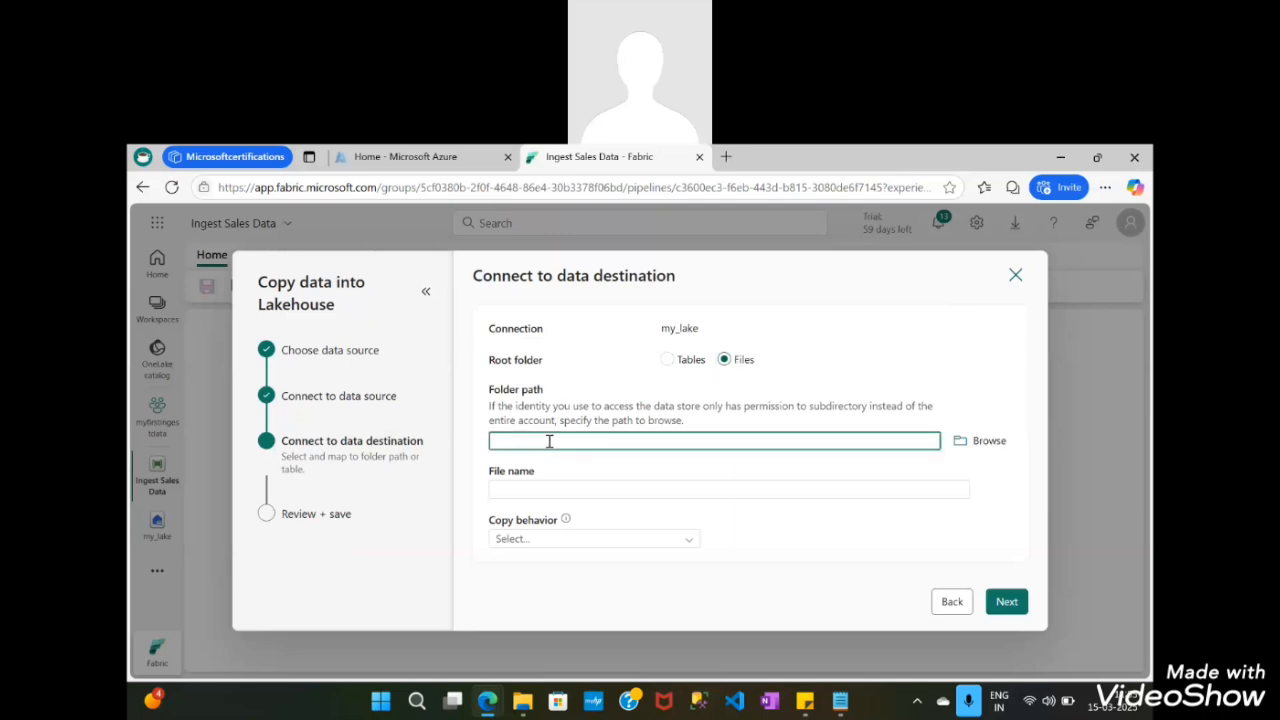
pyautogui.write('new_data')
pyautogui.press('BackSpace')
pyautogui.press('BackSpace')
pyautogui.press('BackSpace')
pyautogui.press('BackSpace')
pyautogui.press('BackSpace')
pyautogui.press('BackSpace')
pyautogui.press('BackSpace')
# Browse the lakehouse for the new_data folder, use it as the folder path, and name the destination file sales.csv
pyautogui.click(985, 443)
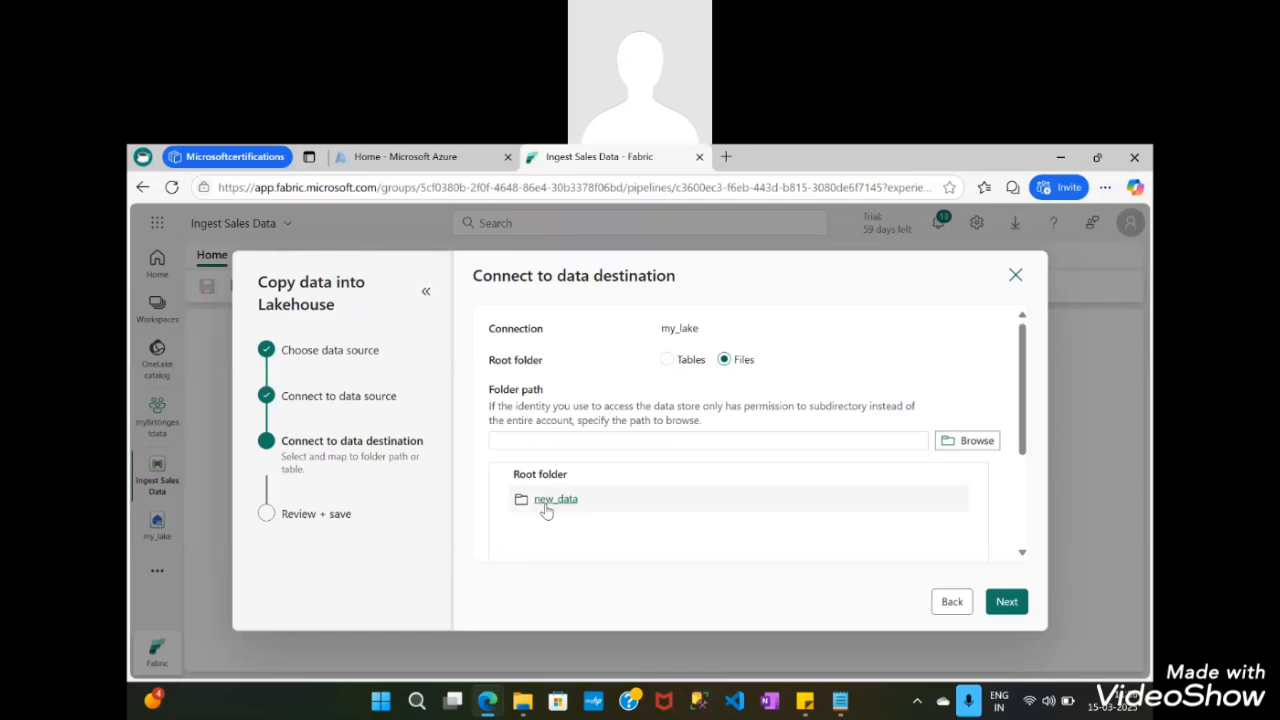
pyautogui.click(546, 508)
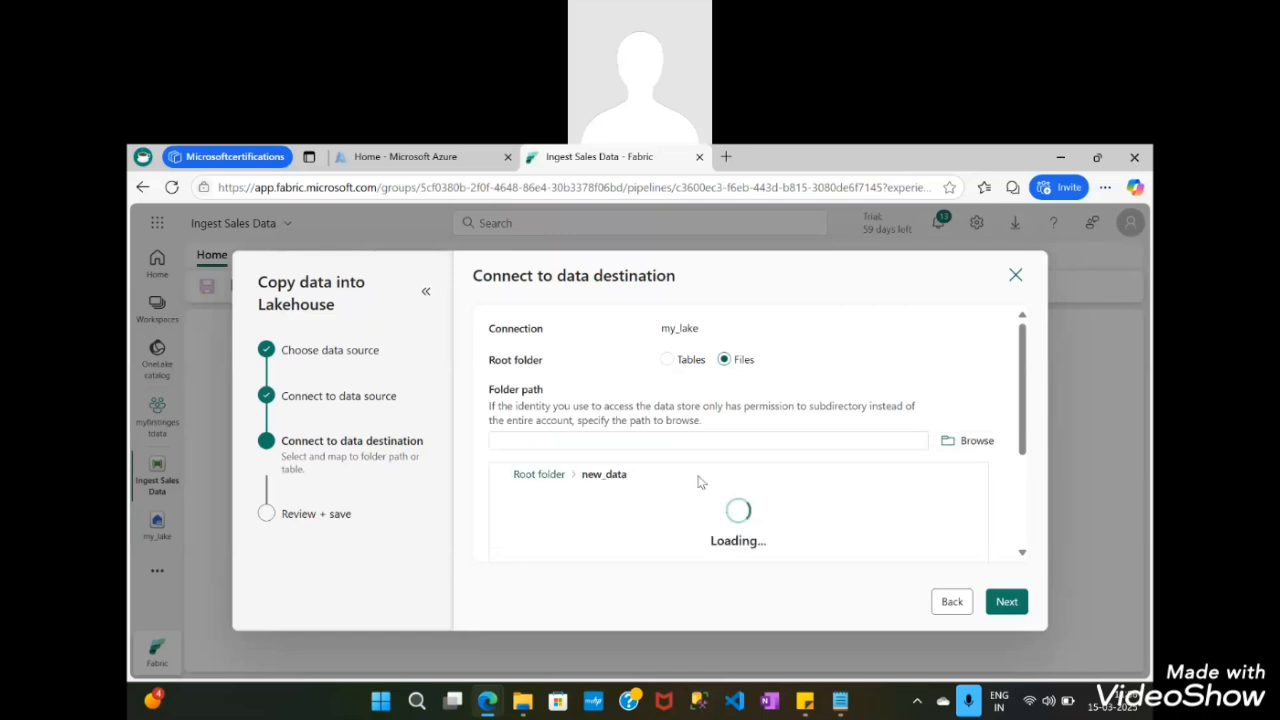
pyautogui.scroll(-2, 700, 482)
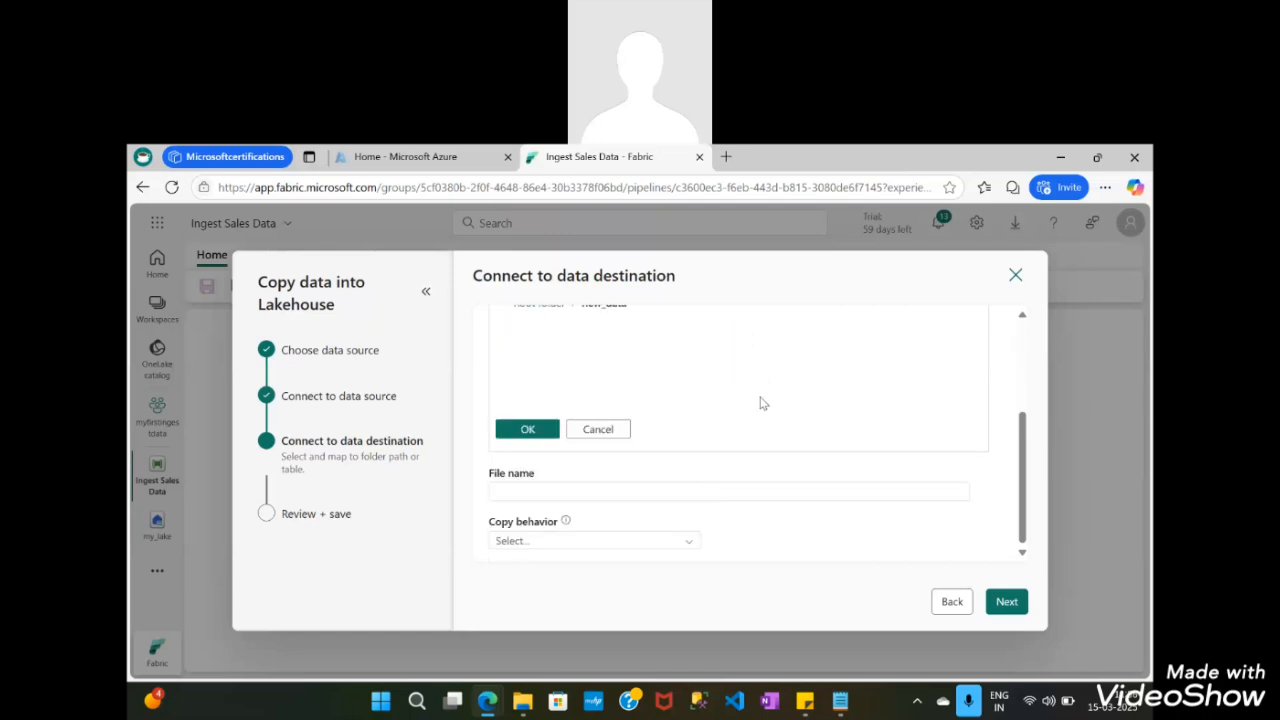
pyautogui.scroll(2, 620, 486)
pyautogui.scroll(-2, 723, 490)
pyautogui.scroll(2, 657, 392)
pyautogui.click(606, 387)
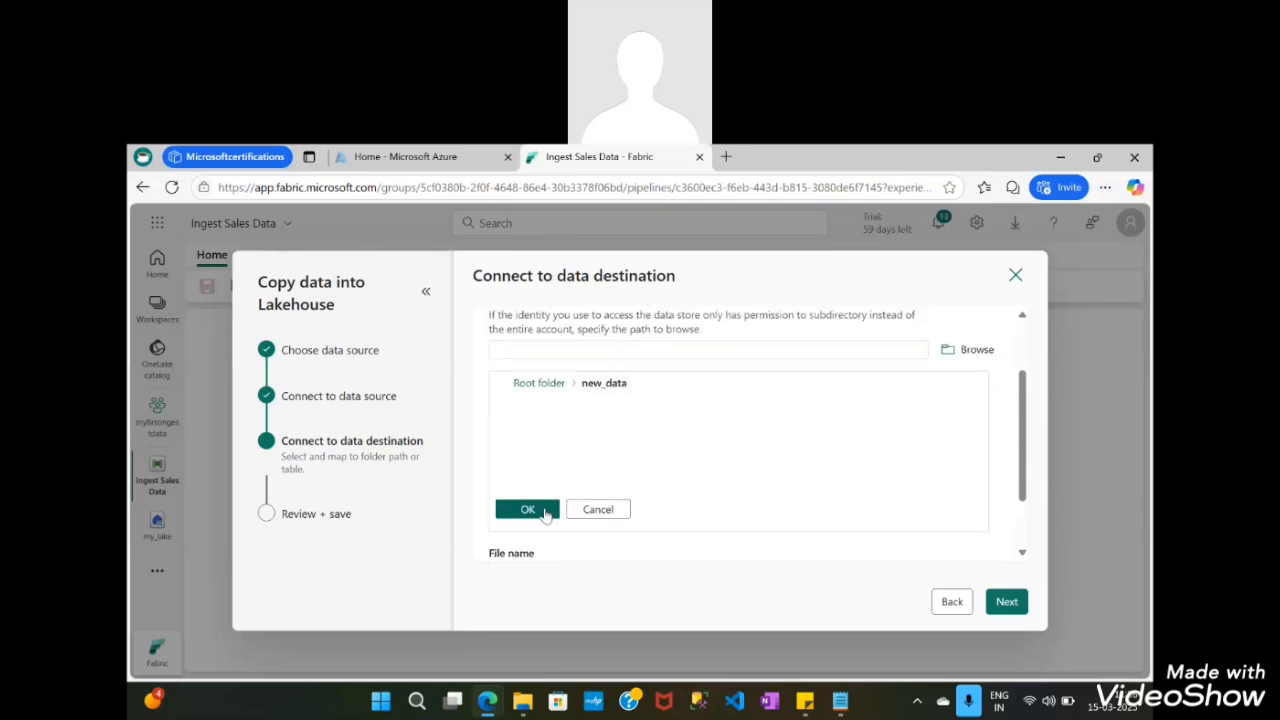
pyautogui.click(528, 510)
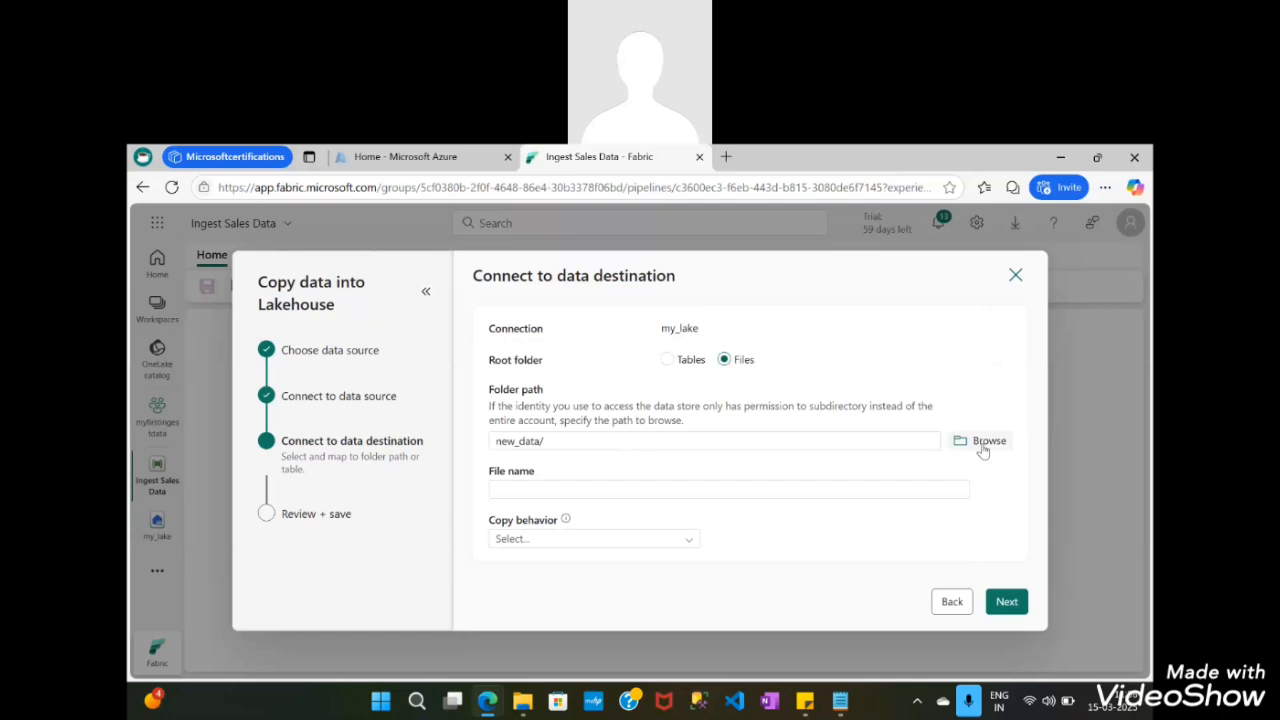
pyautogui.click(648, 488)
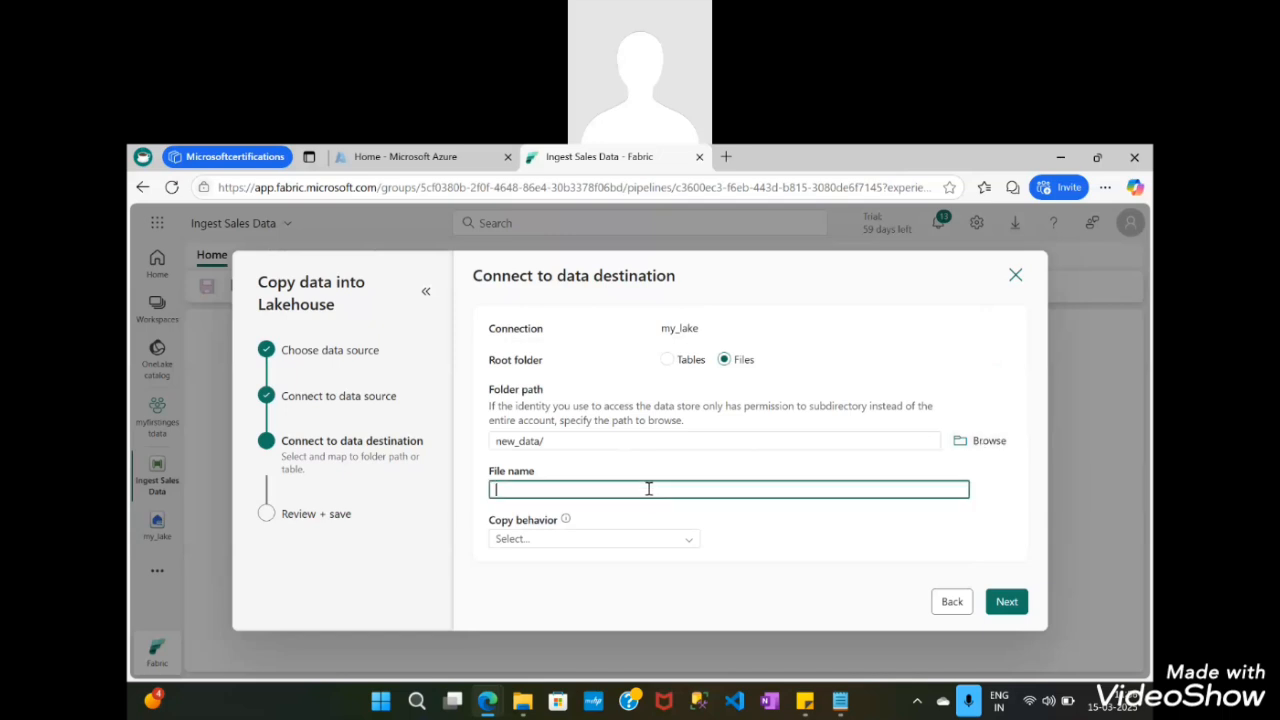
pyautogui.write('sales.csv')
pyautogui.click(988, 441)
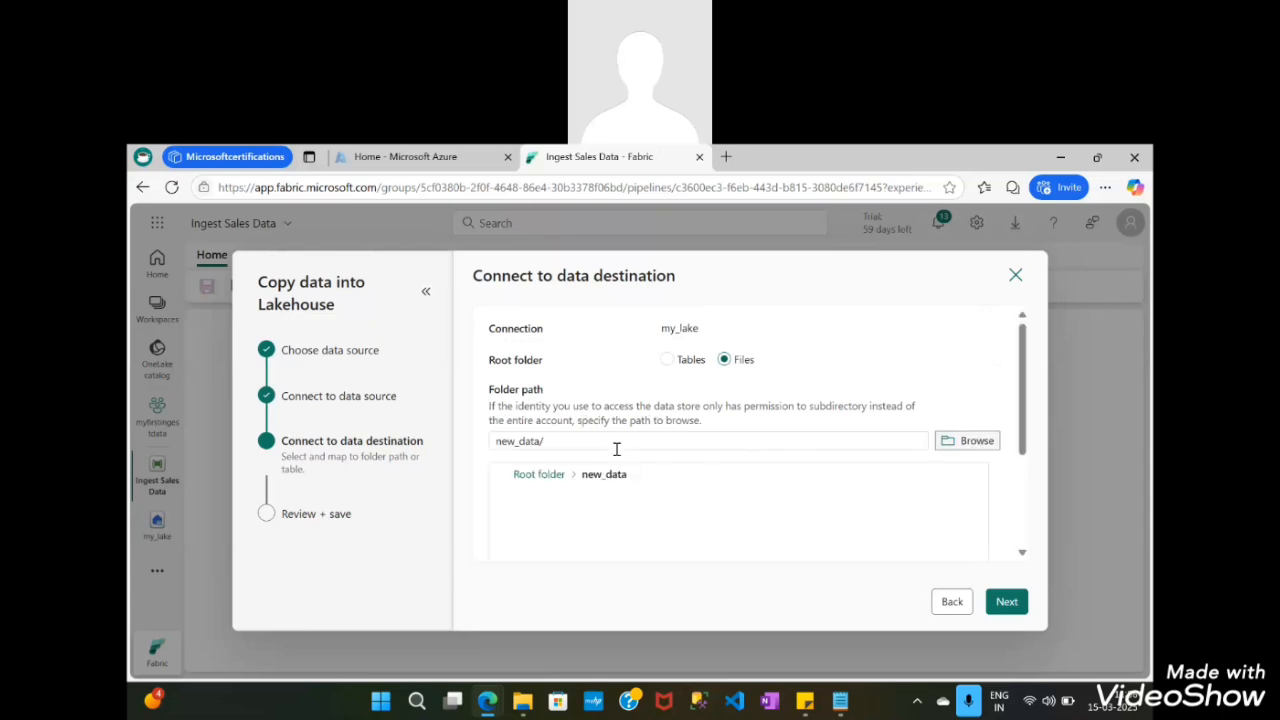
pyautogui.click(540, 474)
pyautogui.scroll(-3, 545, 450)
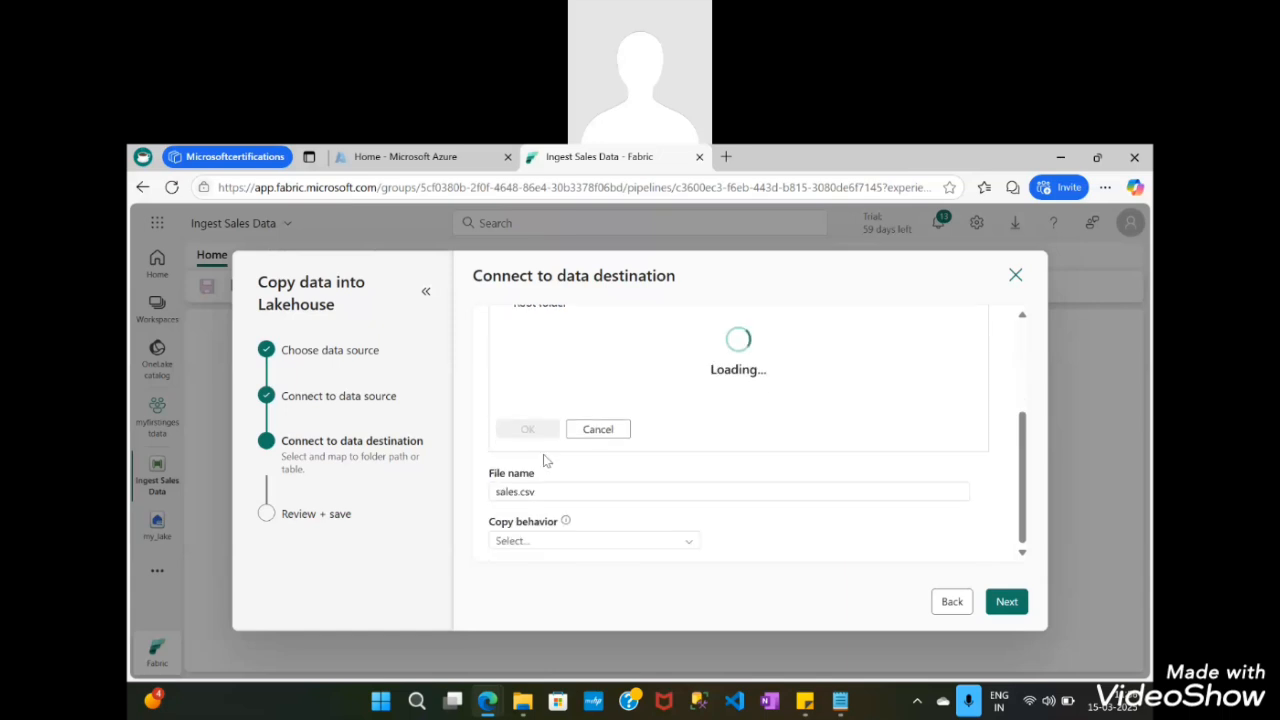
pyautogui.scroll(3, 600, 440)
pyautogui.scroll(-3, 623, 465)
pyautogui.scroll(3, 651, 451)
pyautogui.scroll(-1, 570, 415)
pyautogui.click(568, 413)
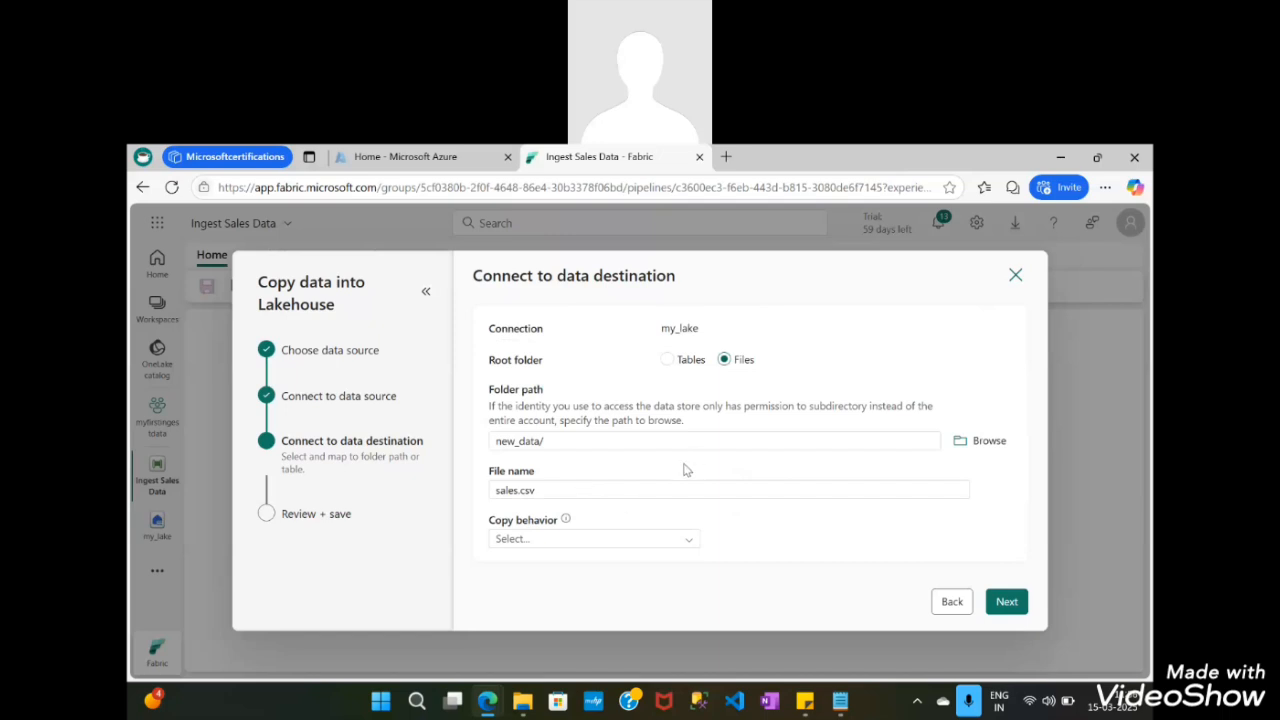
# Switch to Notepad to check the file name at the end of the source URL, and return to the copy assistant
pyautogui.click(840, 701)
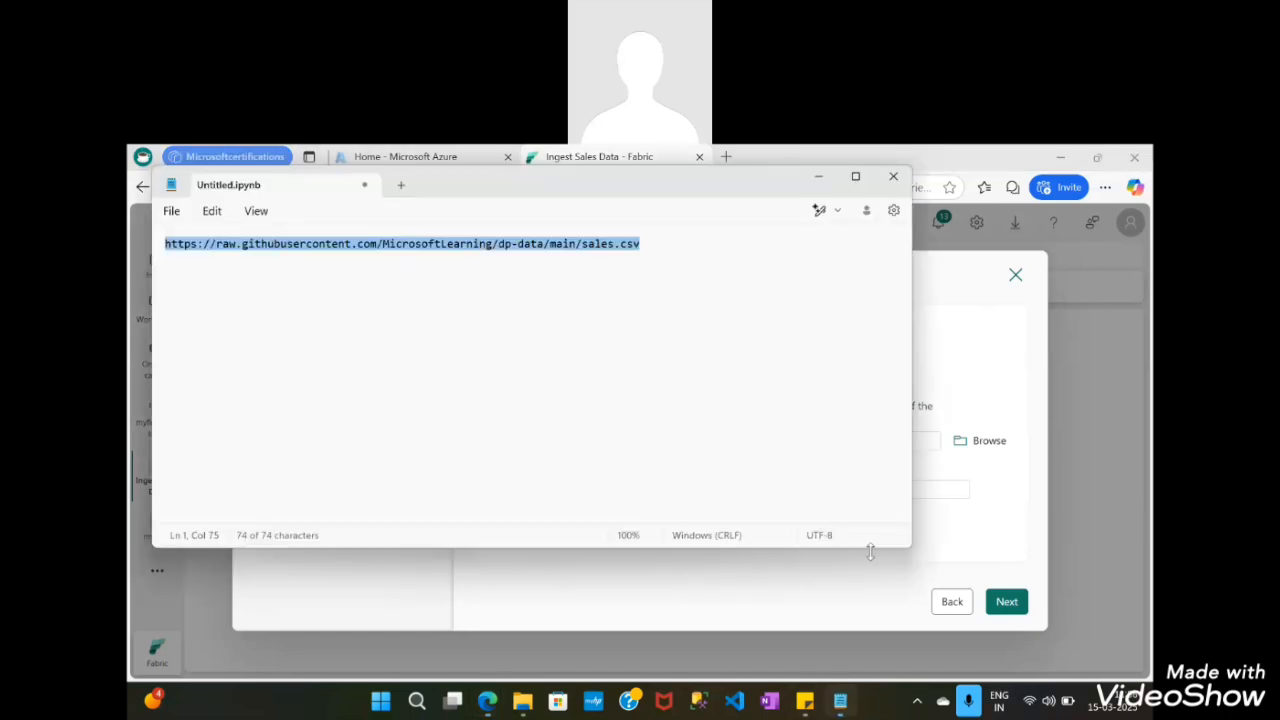
pyautogui.press('Right')
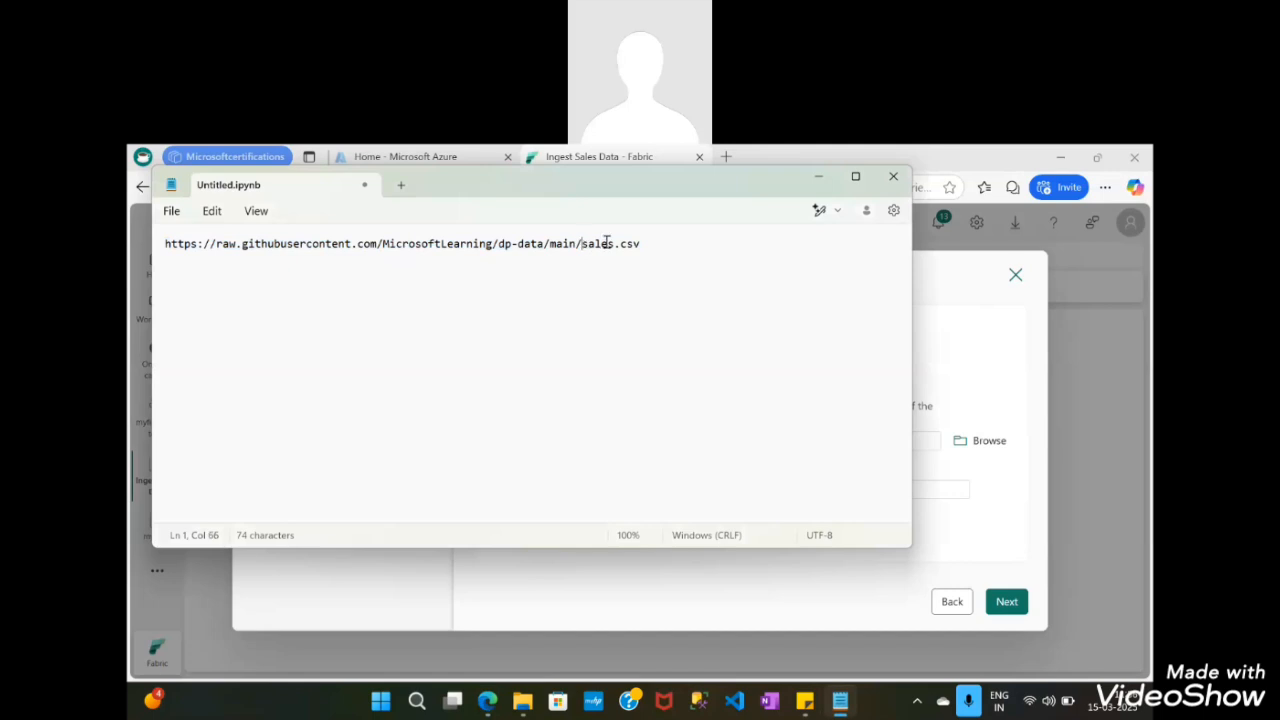
pyautogui.moveTo(606, 243); pyautogui.dragTo(645, 243)
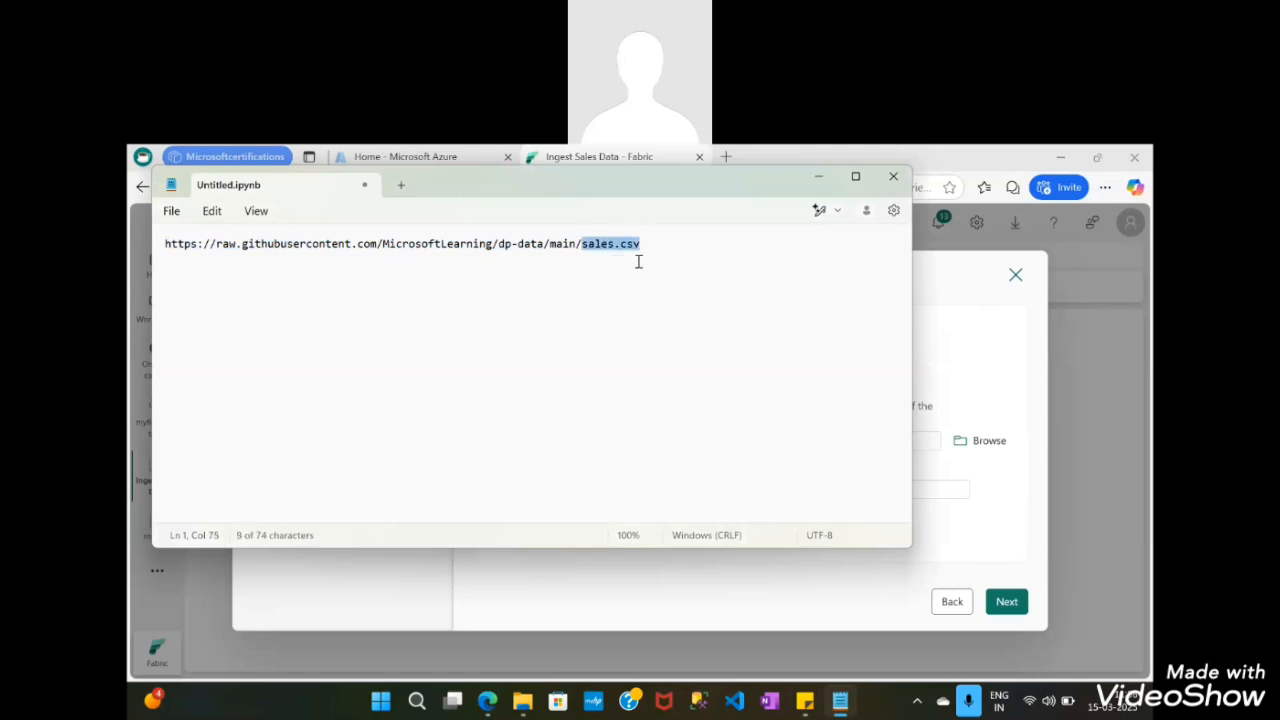
pyautogui.moveTo(648, 246); pyautogui.dragTo(584, 247)
pyautogui.click(954, 352)
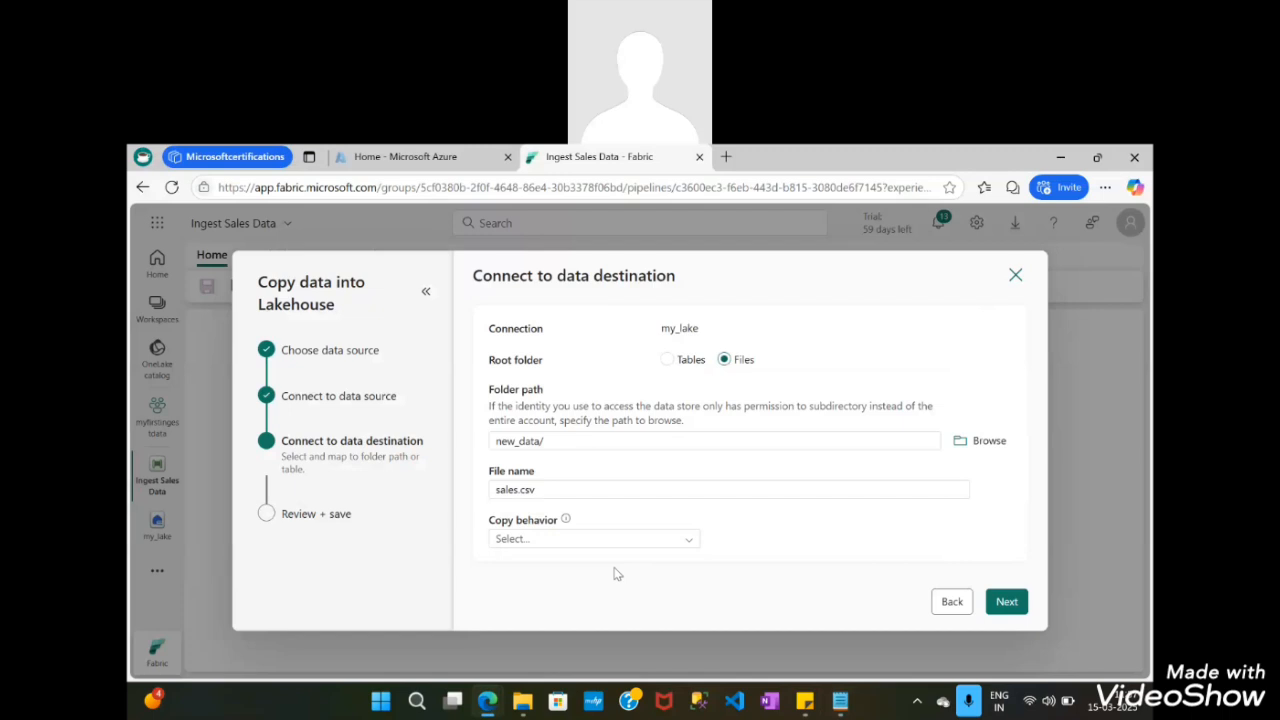
# Examine the available copy behavior options for the destination file without selecting one
pyautogui.click(635, 541)
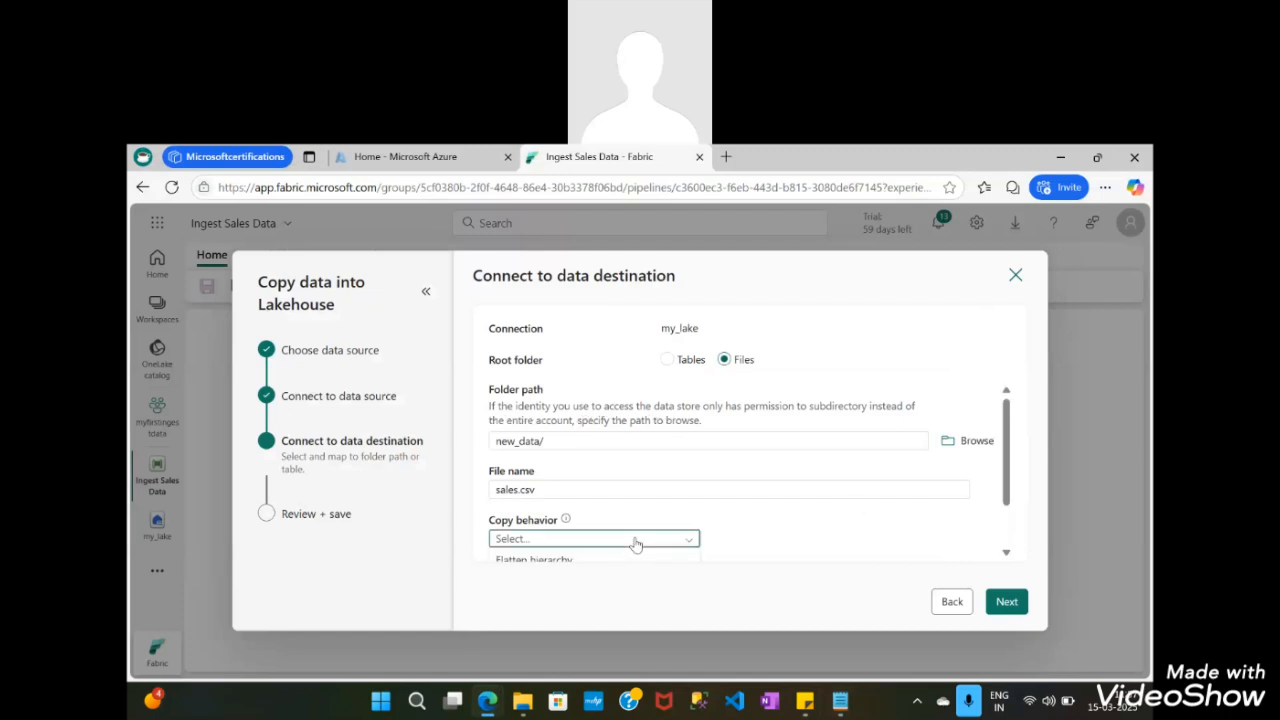
pyautogui.scroll(-1, 868, 500)
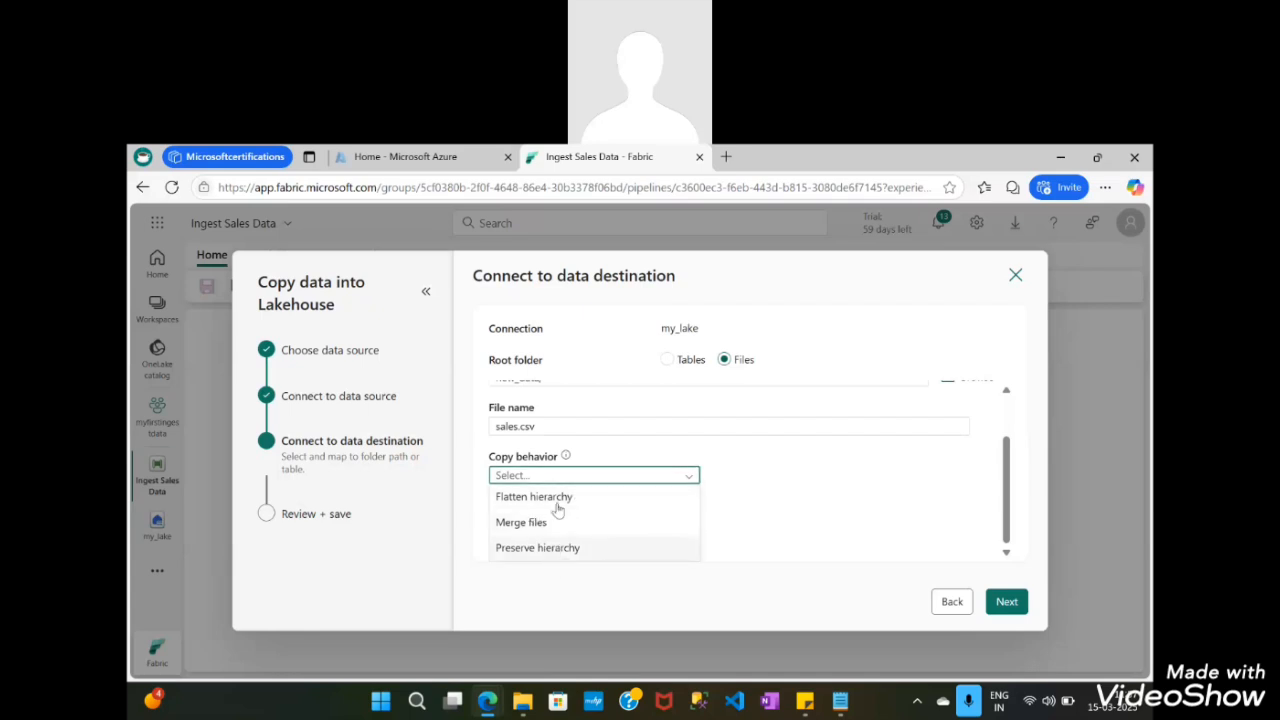
pyautogui.scroll(1, 590, 528)
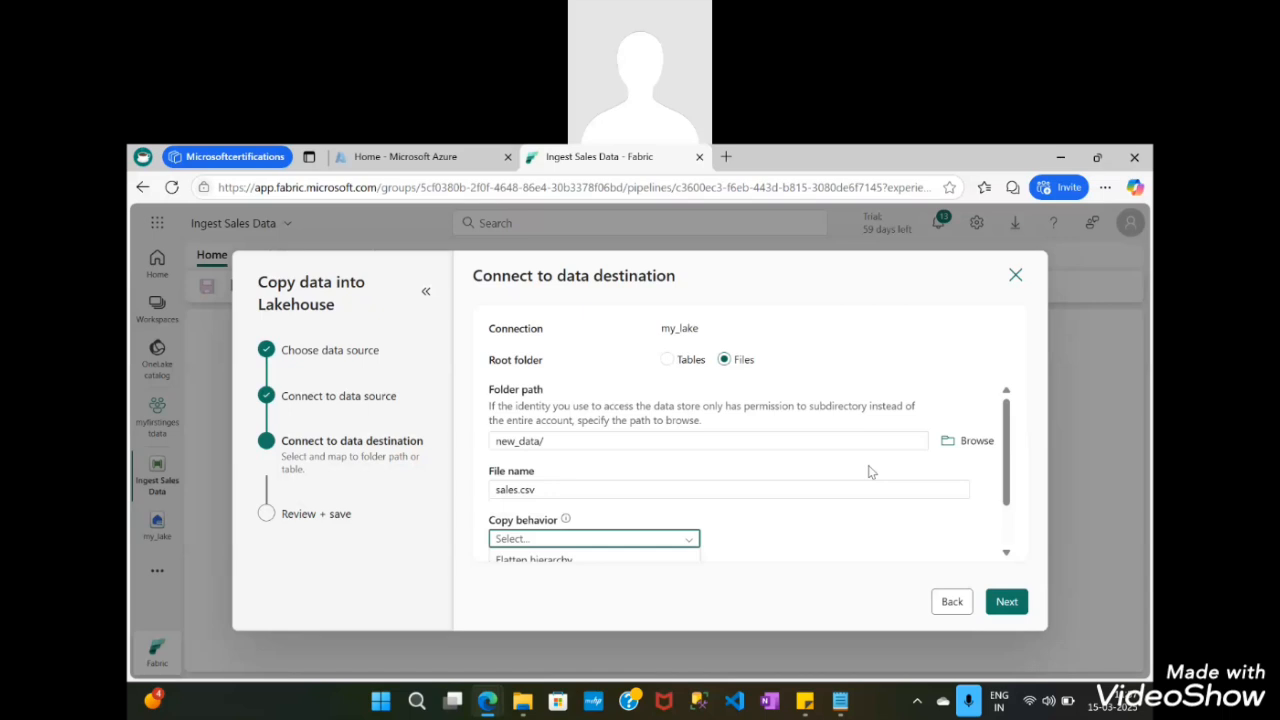
pyautogui.click(1118, 479)
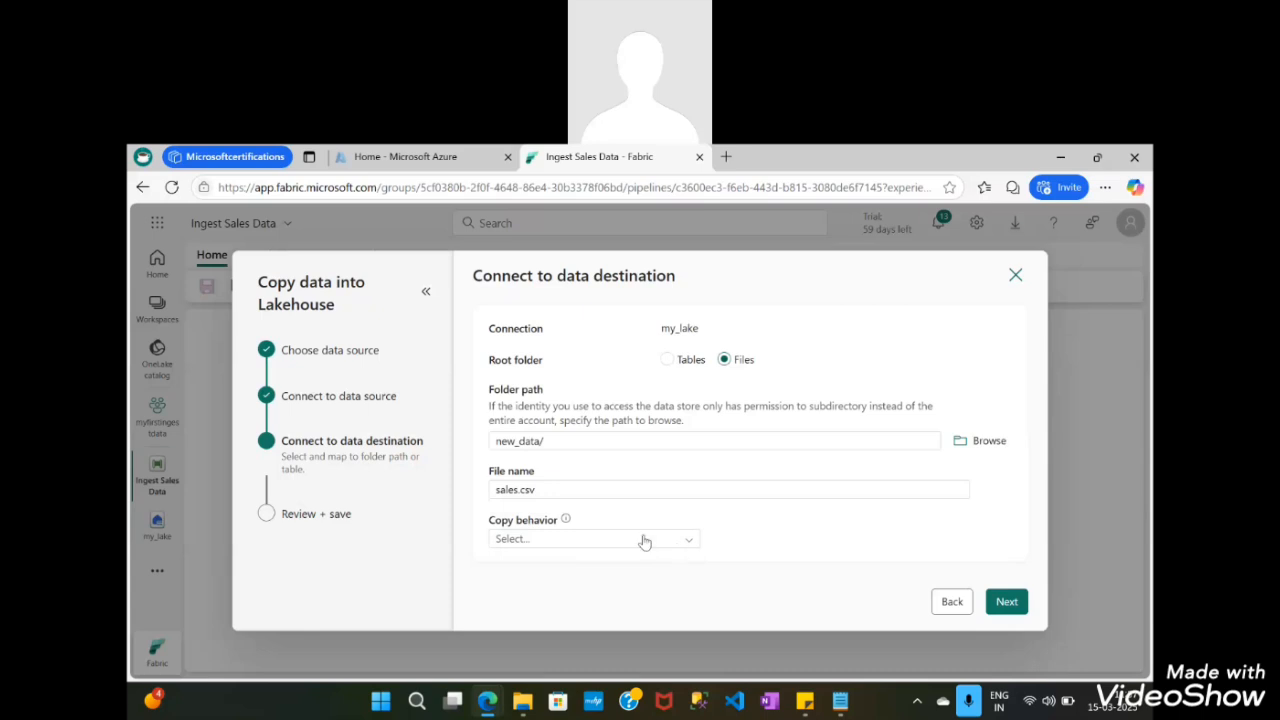
pyautogui.click(614, 540)
pyautogui.click(1000, 486)
pyautogui.click(663, 537)
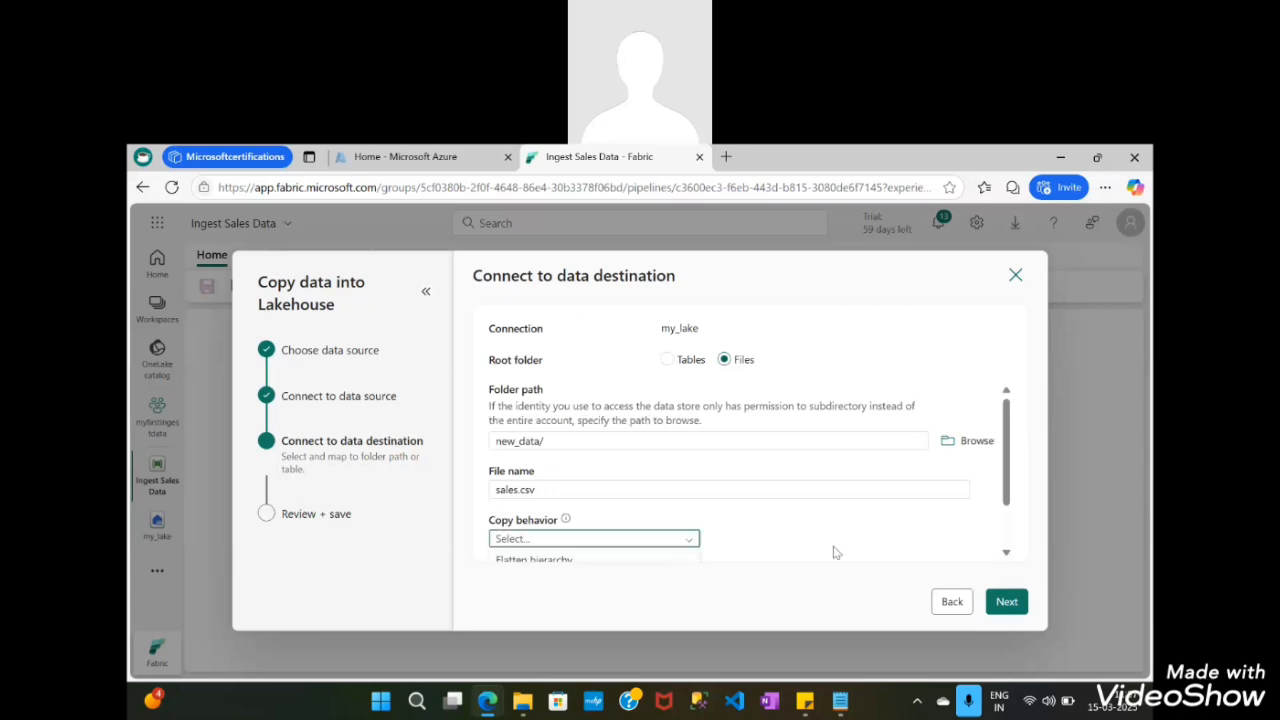
pyautogui.click(1007, 556)
pyautogui.click(684, 539)
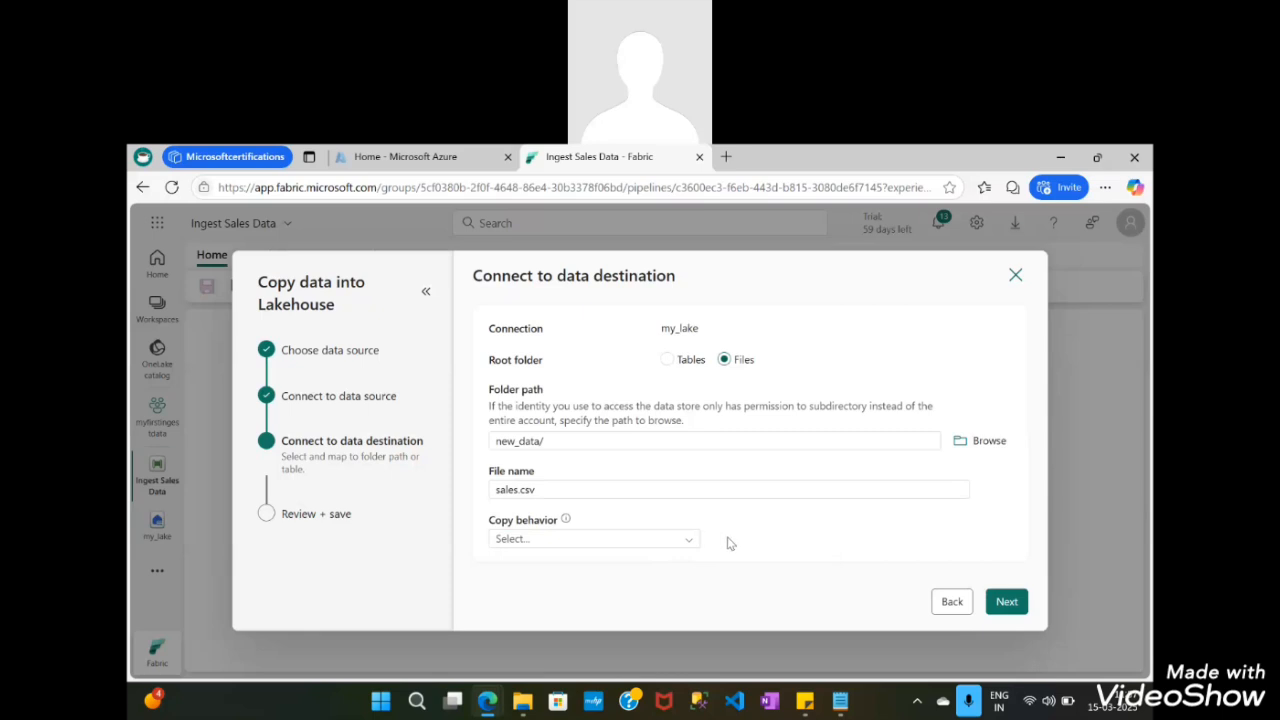
pyautogui.click(1006, 545)
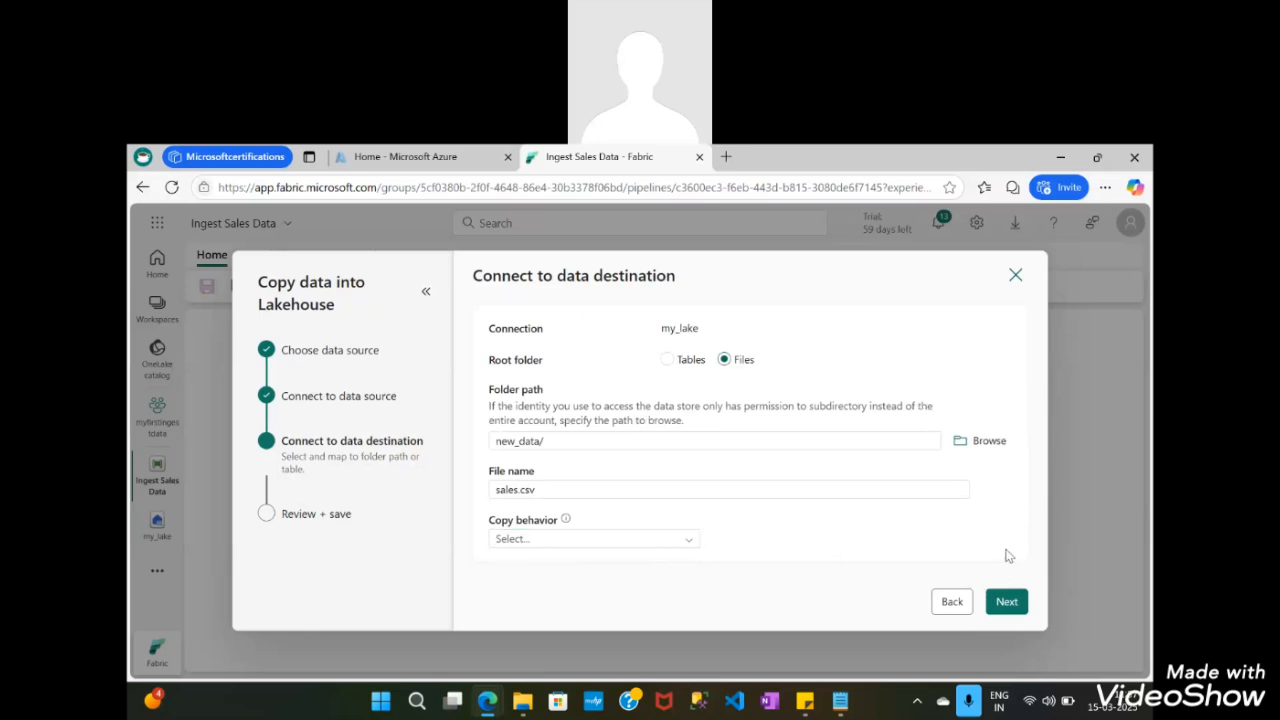
pyautogui.click(611, 542)
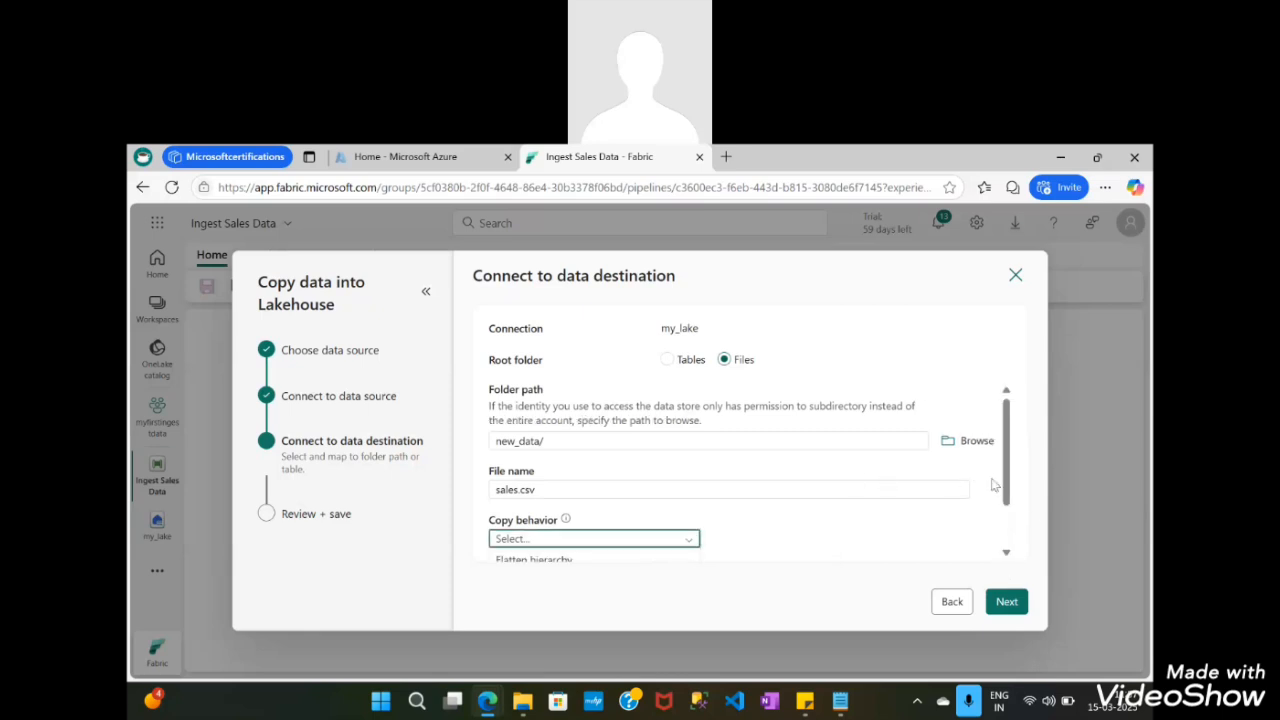
pyautogui.click(966, 551)
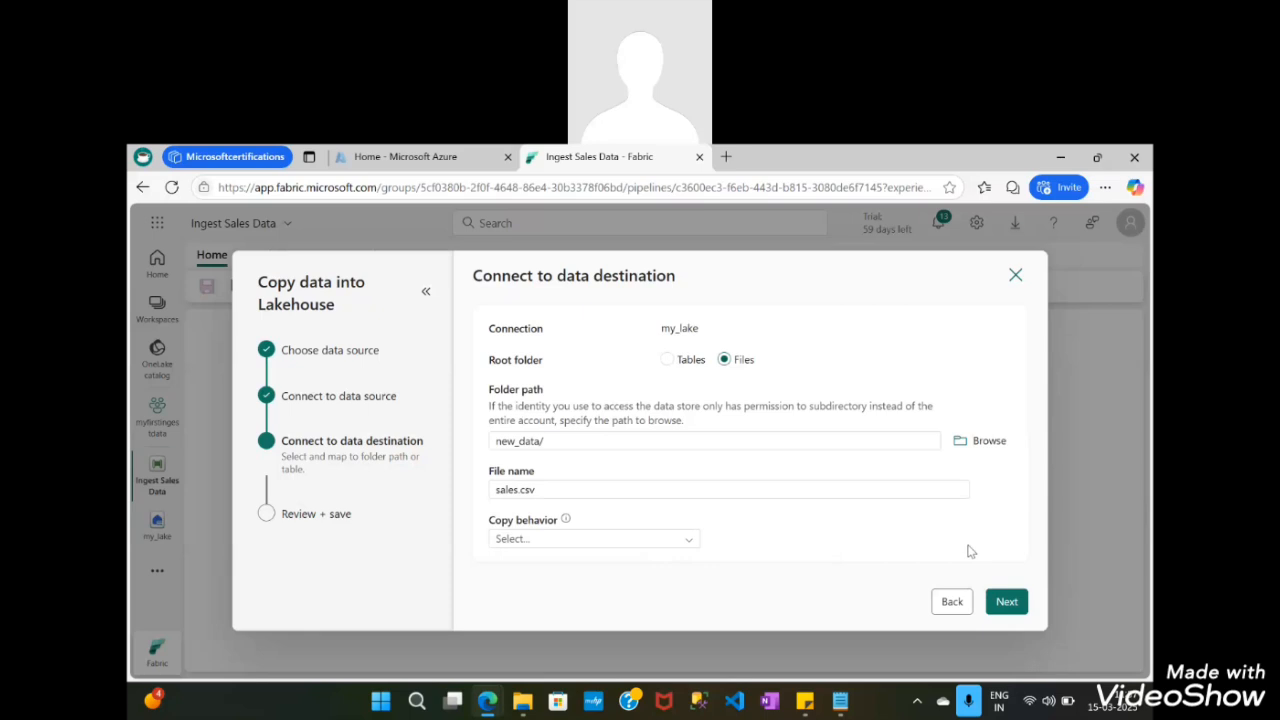
pyautogui.click(614, 541)
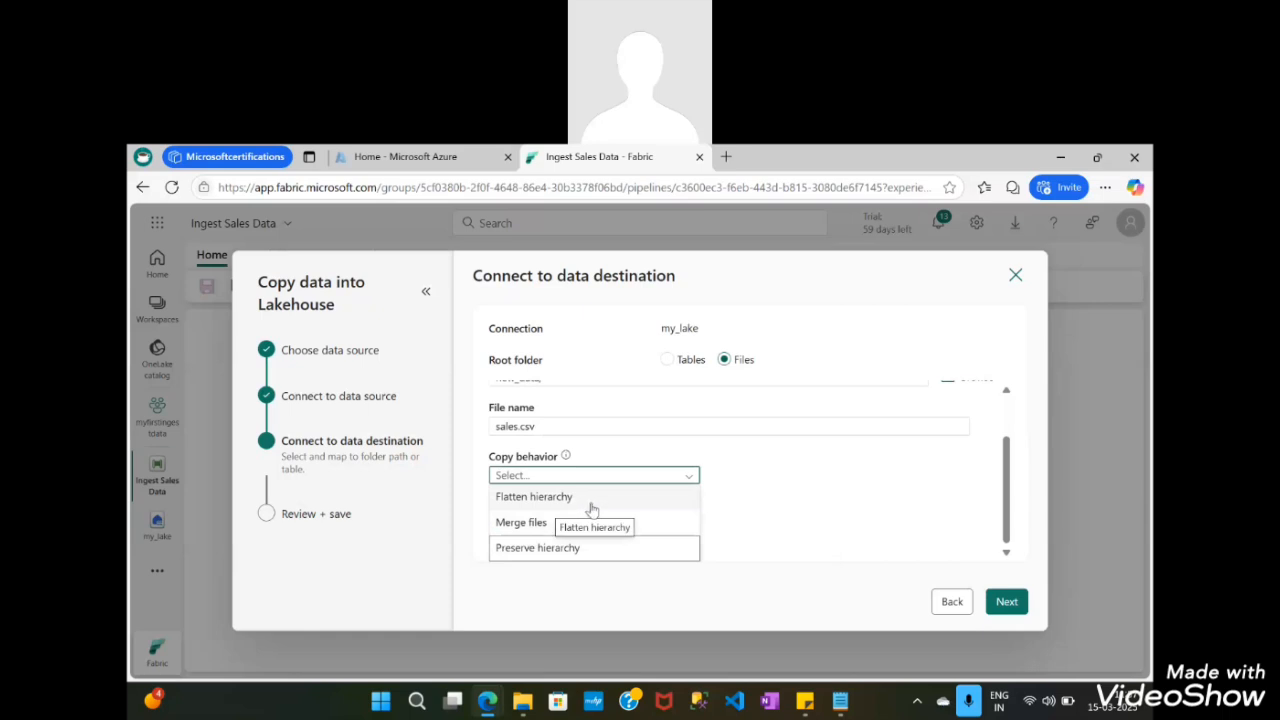
pyautogui.click(937, 465)
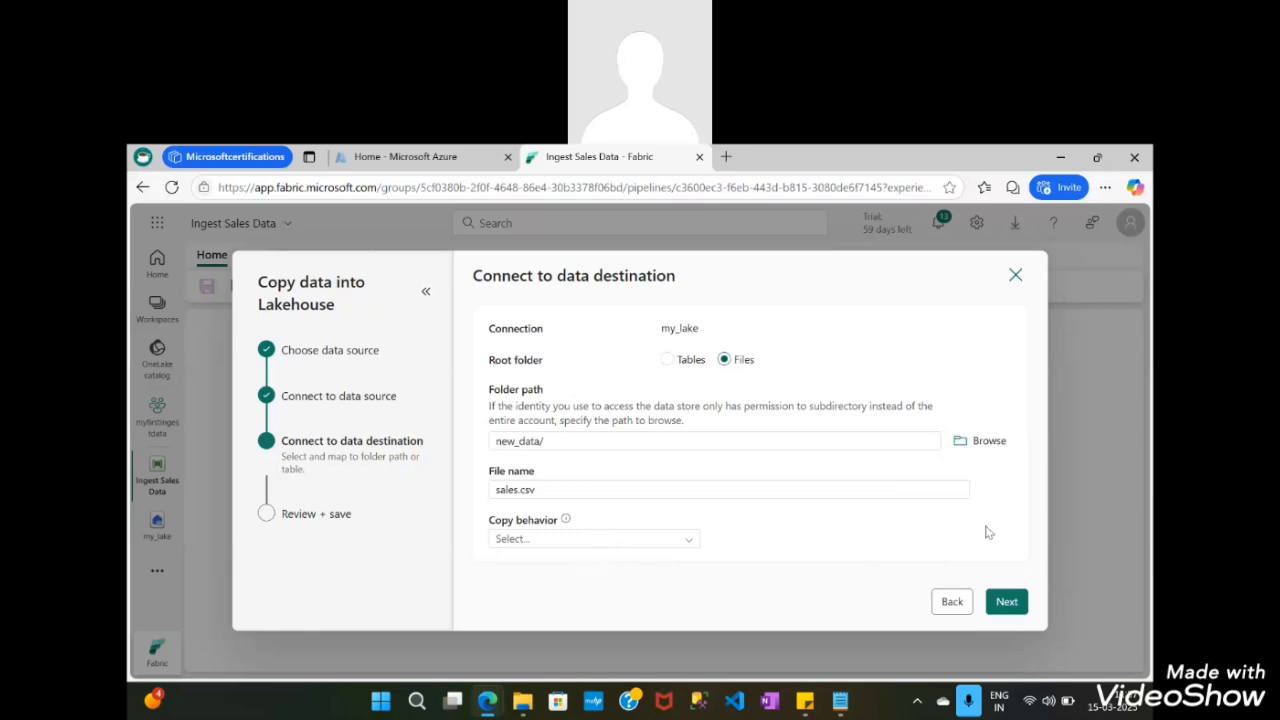
# In the destination's file format settings, set the row delimiter to Line feed (\n) and continue to the copy summary
pyautogui.click(1008, 602)
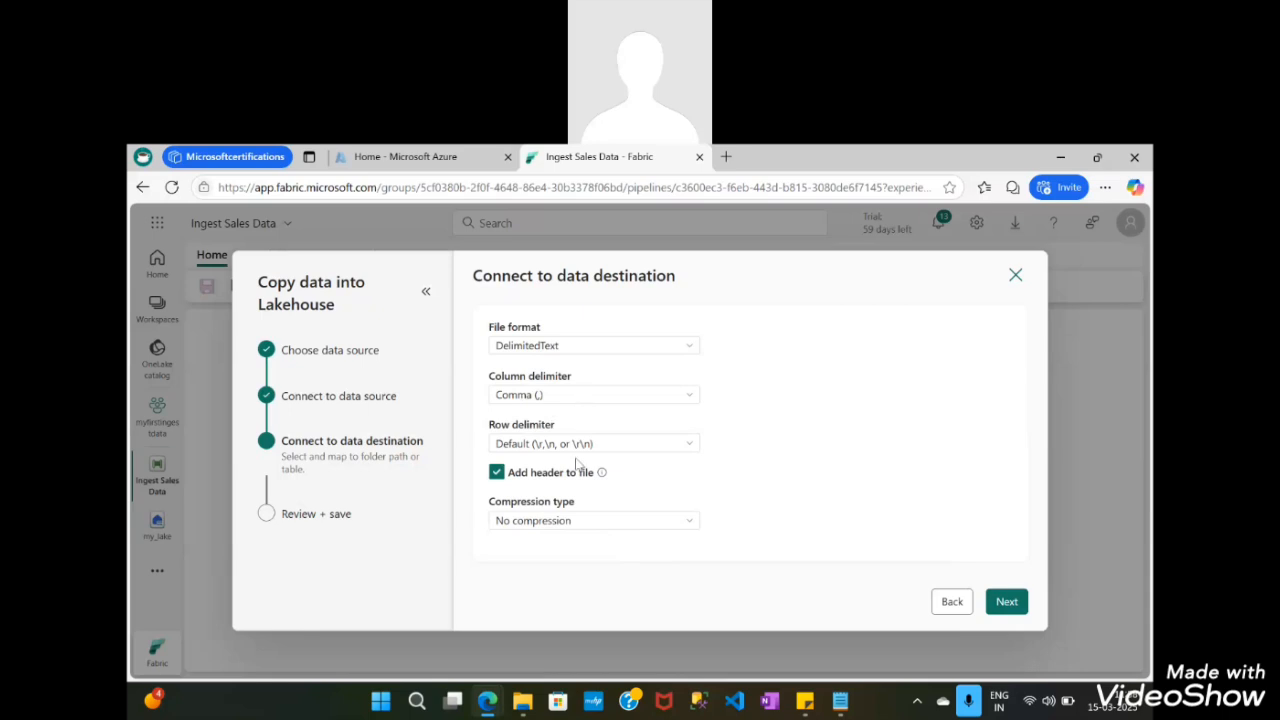
pyautogui.click(689, 447)
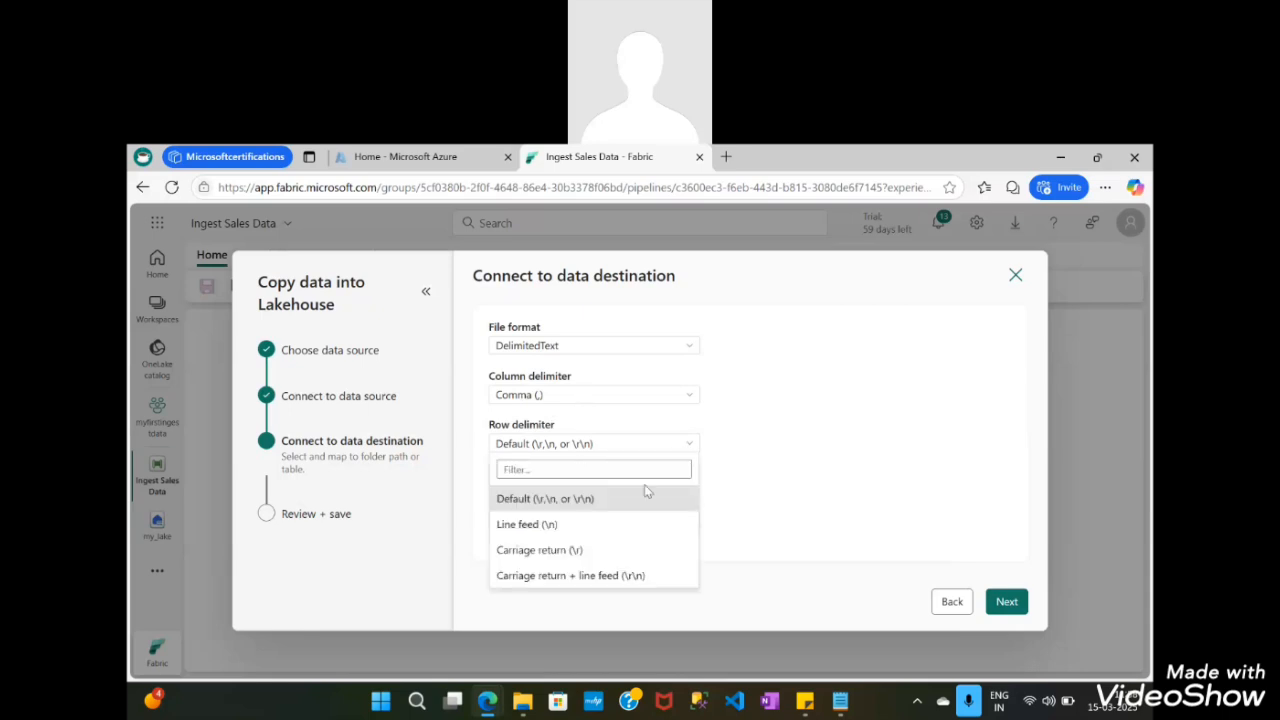
pyautogui.click(606, 526)
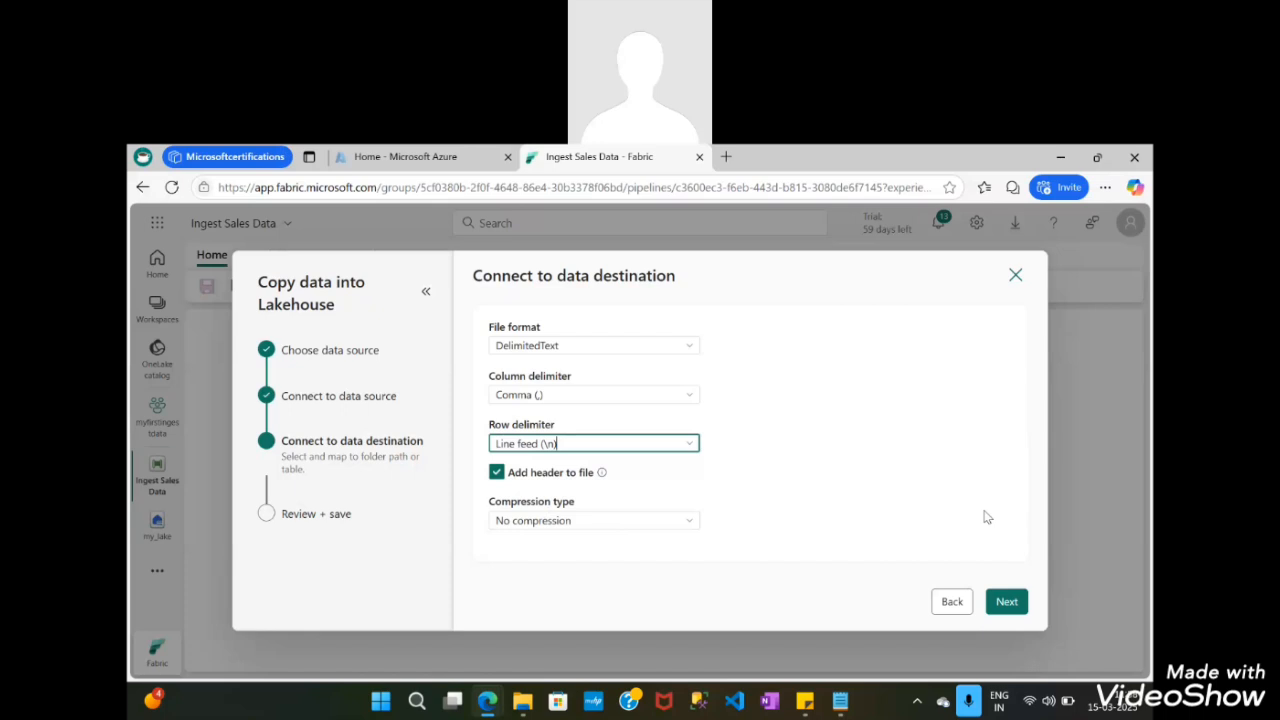
pyautogui.click(1006, 601)
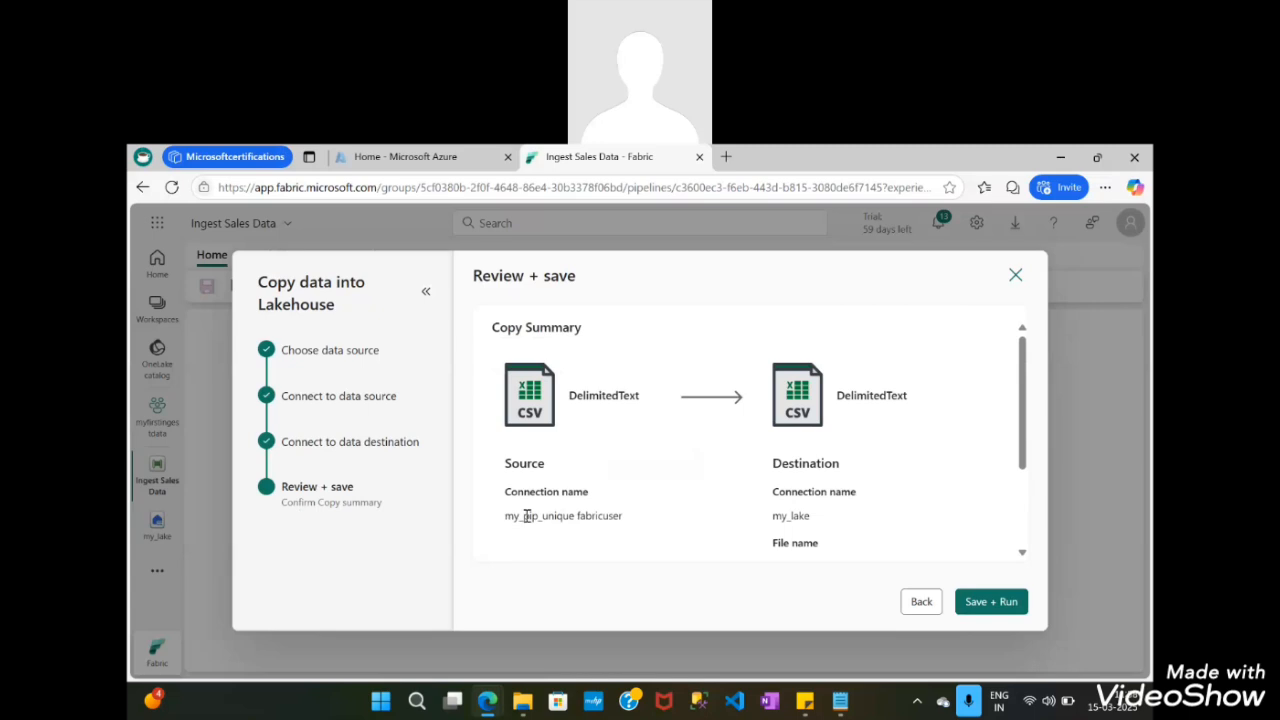
# Review the copy summary's source and destination details, keep immediate data transfer enabled, and save and run the pipeline
pyautogui.scroll(-3, 815, 483)
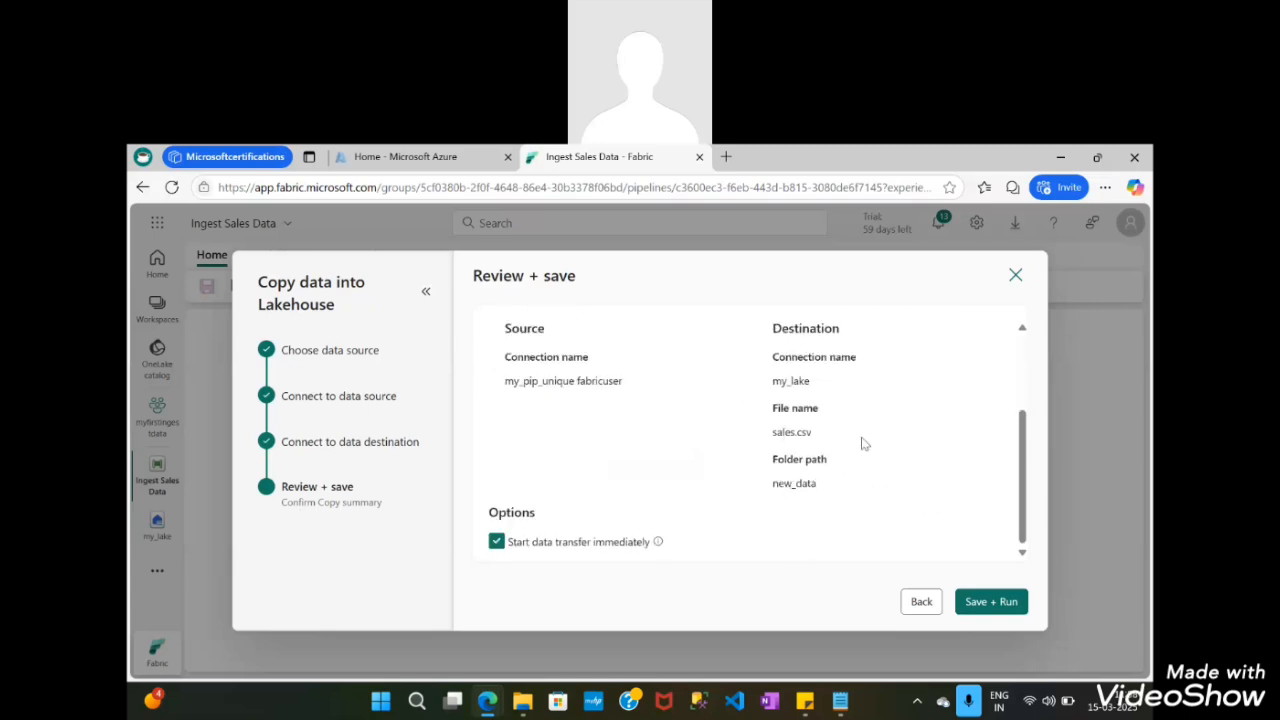
pyautogui.scroll(2, 820, 404)
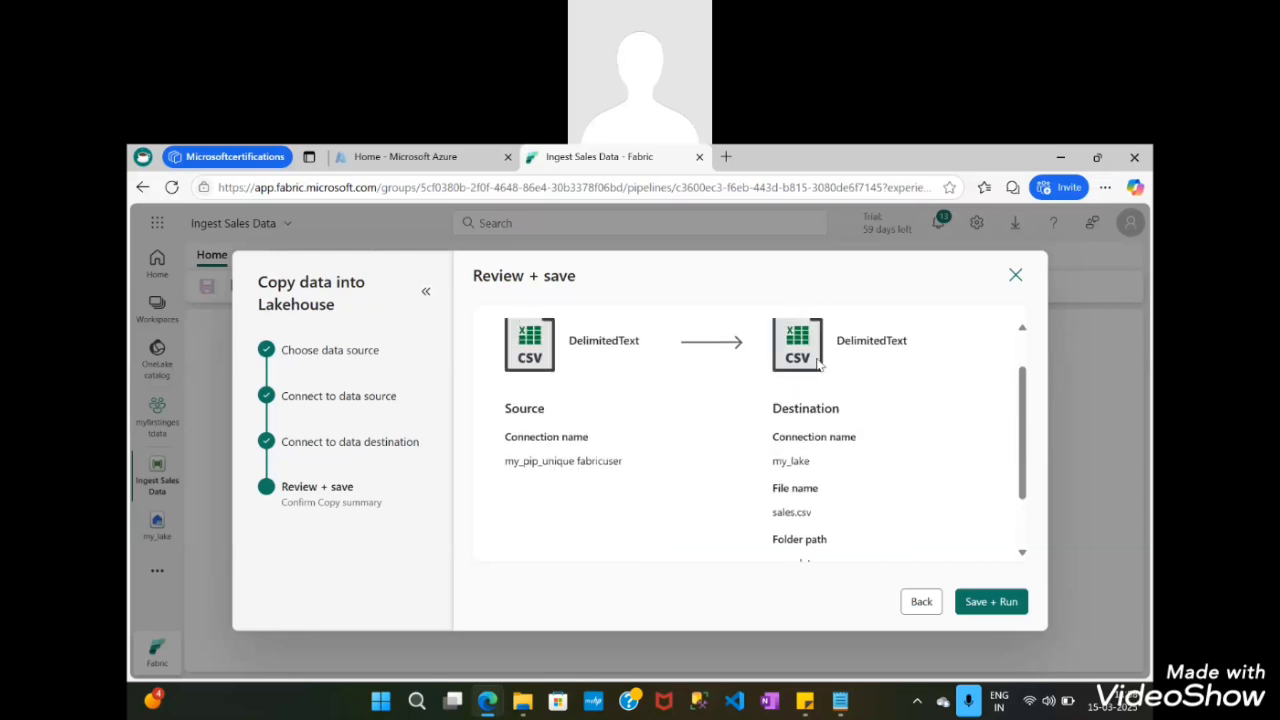
pyautogui.scroll(-2, 787, 445)
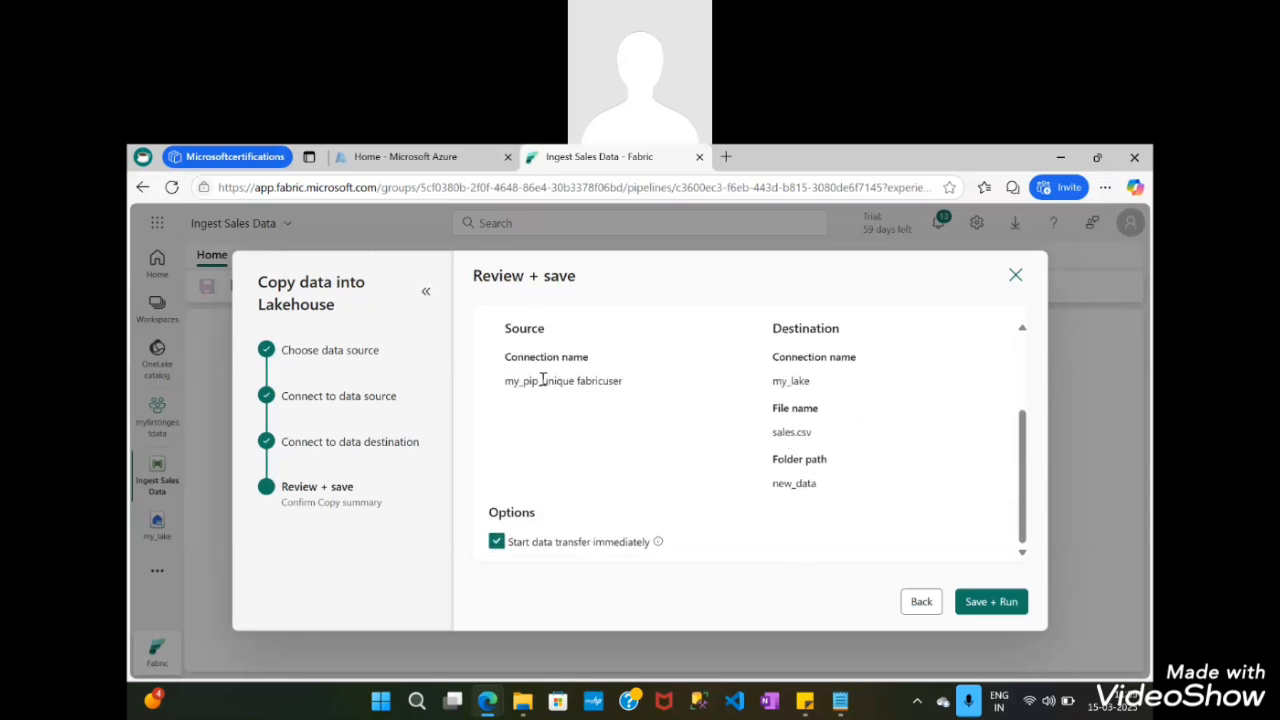
pyautogui.scroll(2, 542, 380)
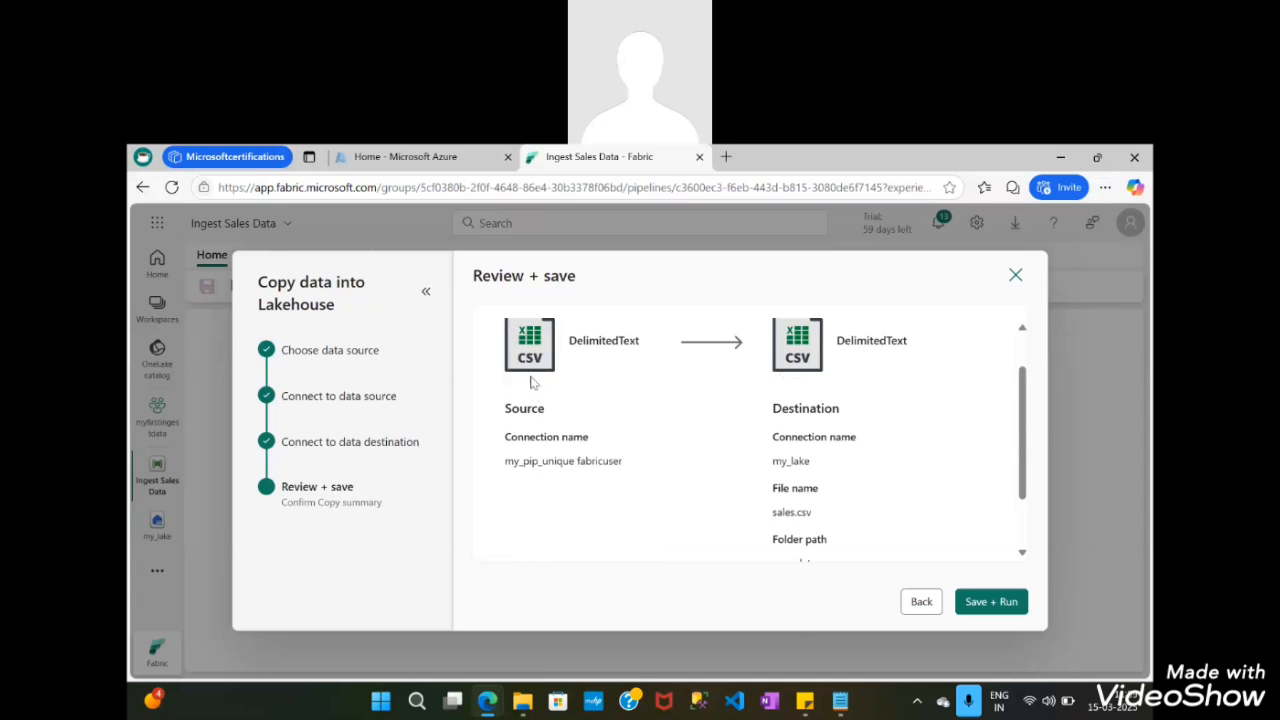
pyautogui.scroll(-2, 806, 429)
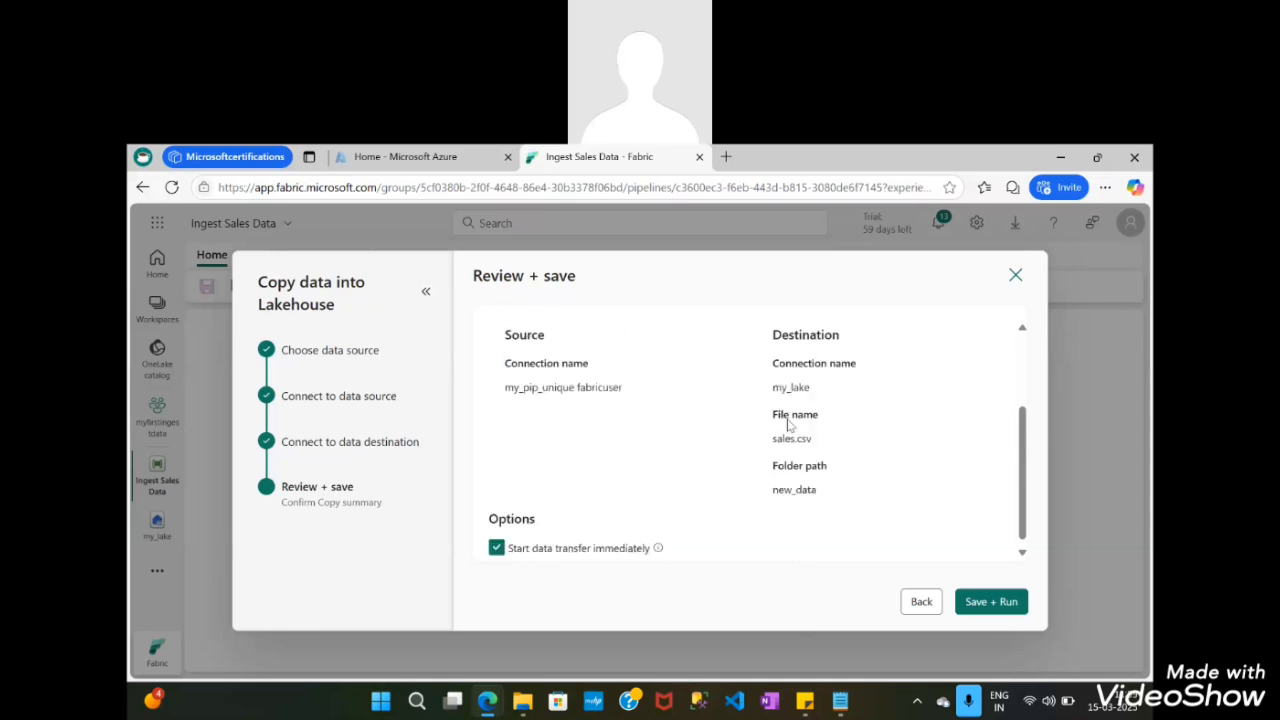
pyautogui.scroll(3, 780, 430)
pyautogui.scroll(-3, 732, 440)
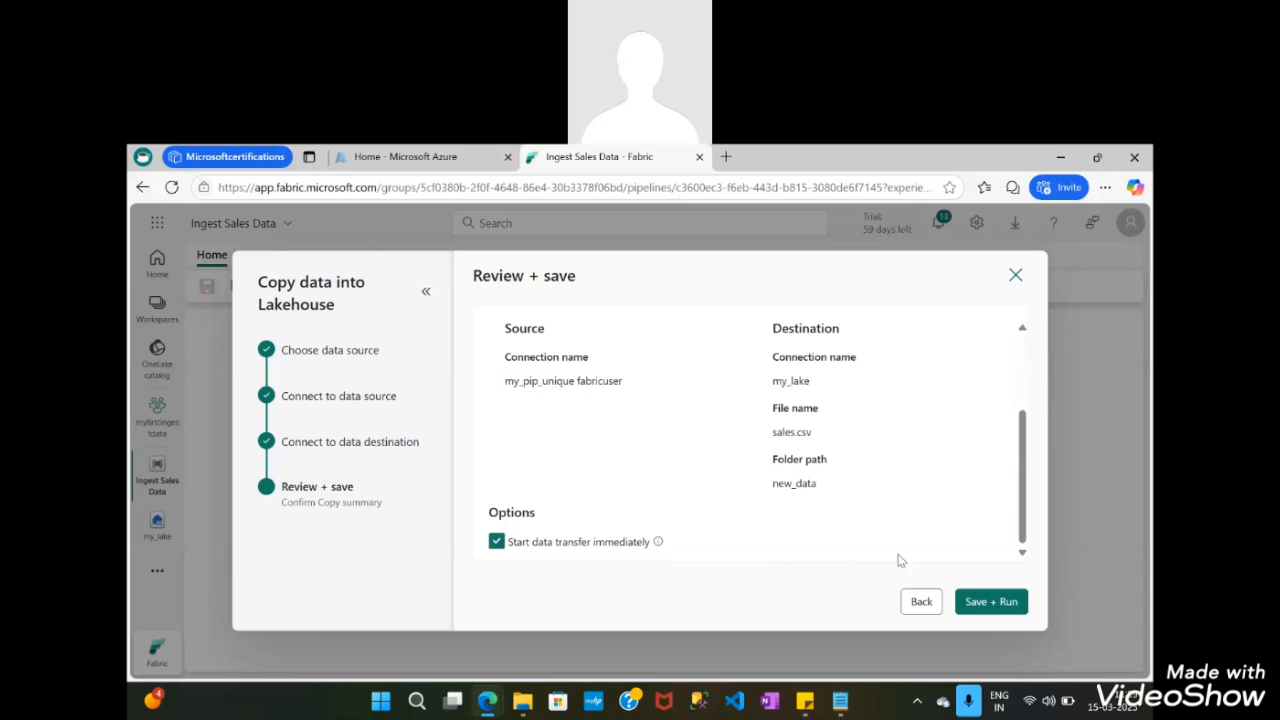
pyautogui.click(1002, 605)
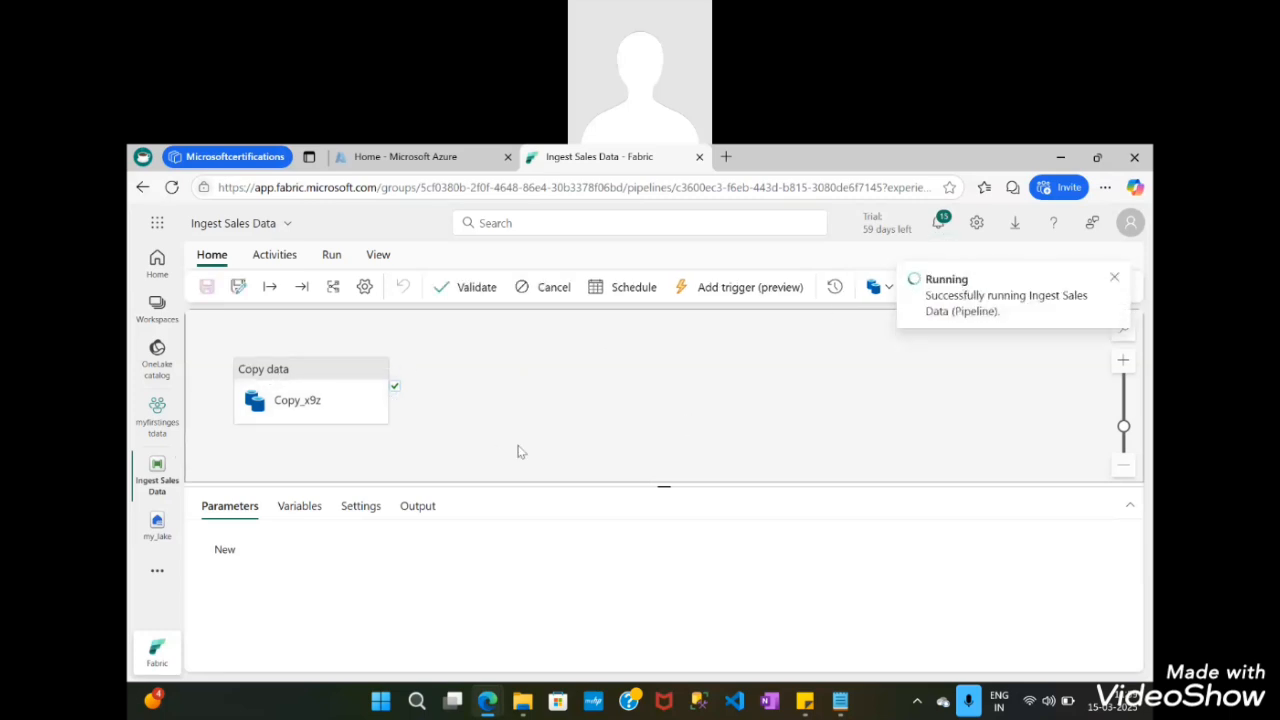
# Show the pipeline run's output and move the Copy data activity further right on the canvas
pyautogui.click(417, 507)
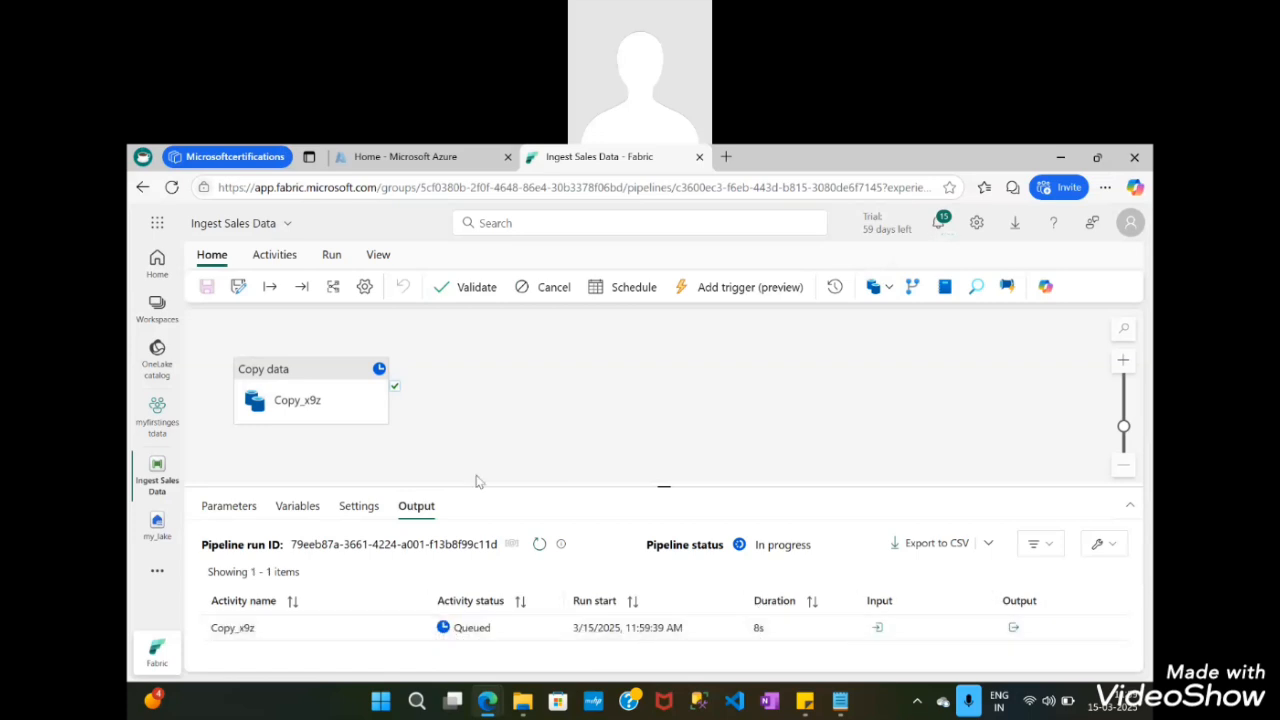
pyautogui.moveTo(287, 408)
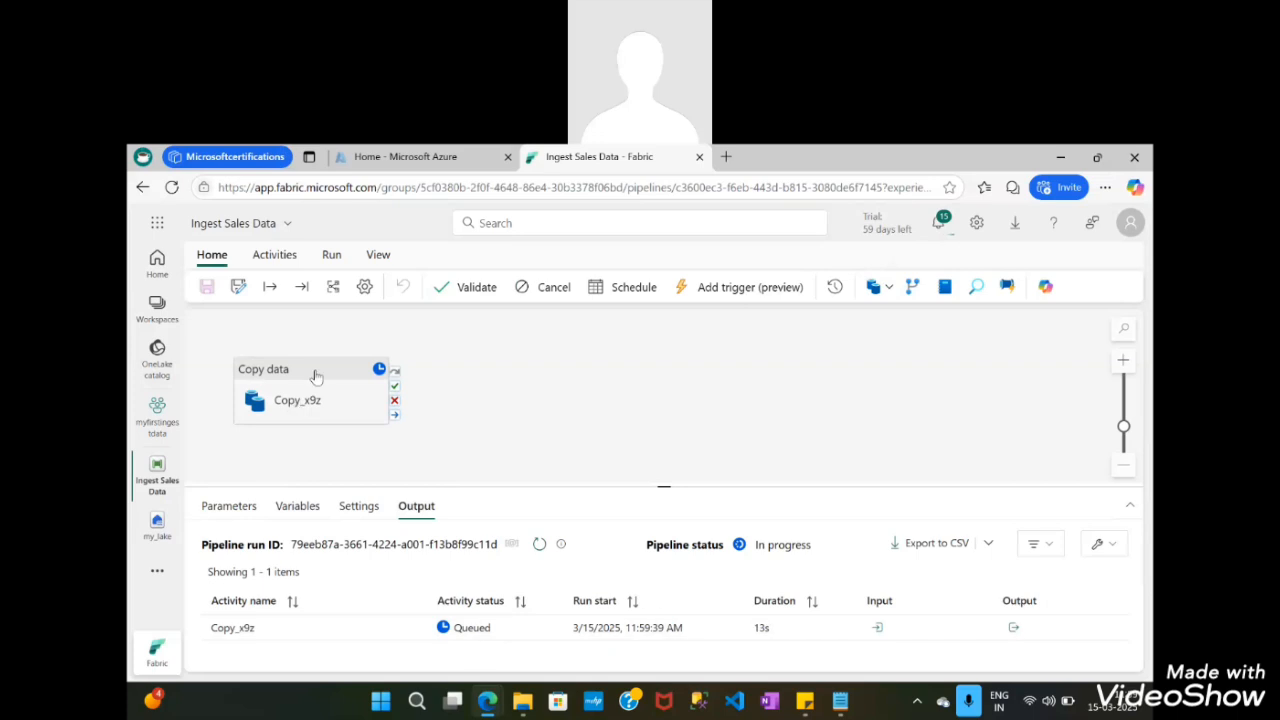
pyautogui.moveTo(316, 376); pyautogui.dragTo(438, 354)
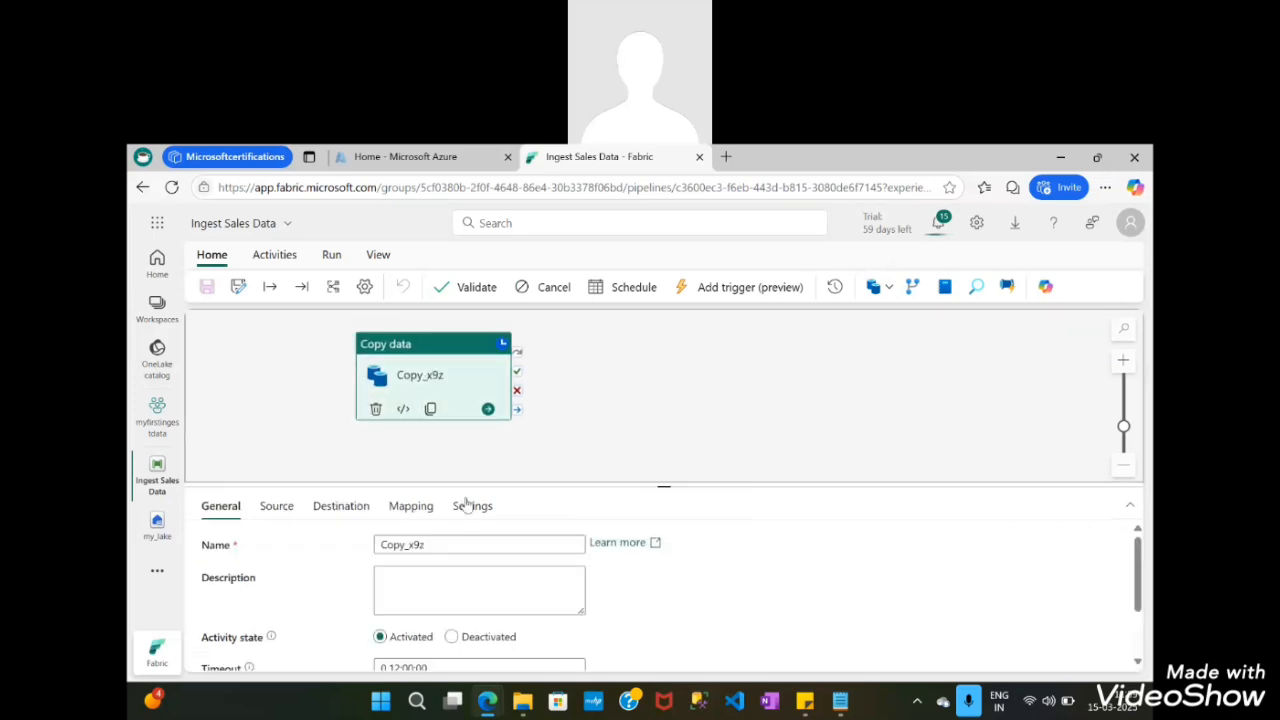
pyautogui.click(280, 409)
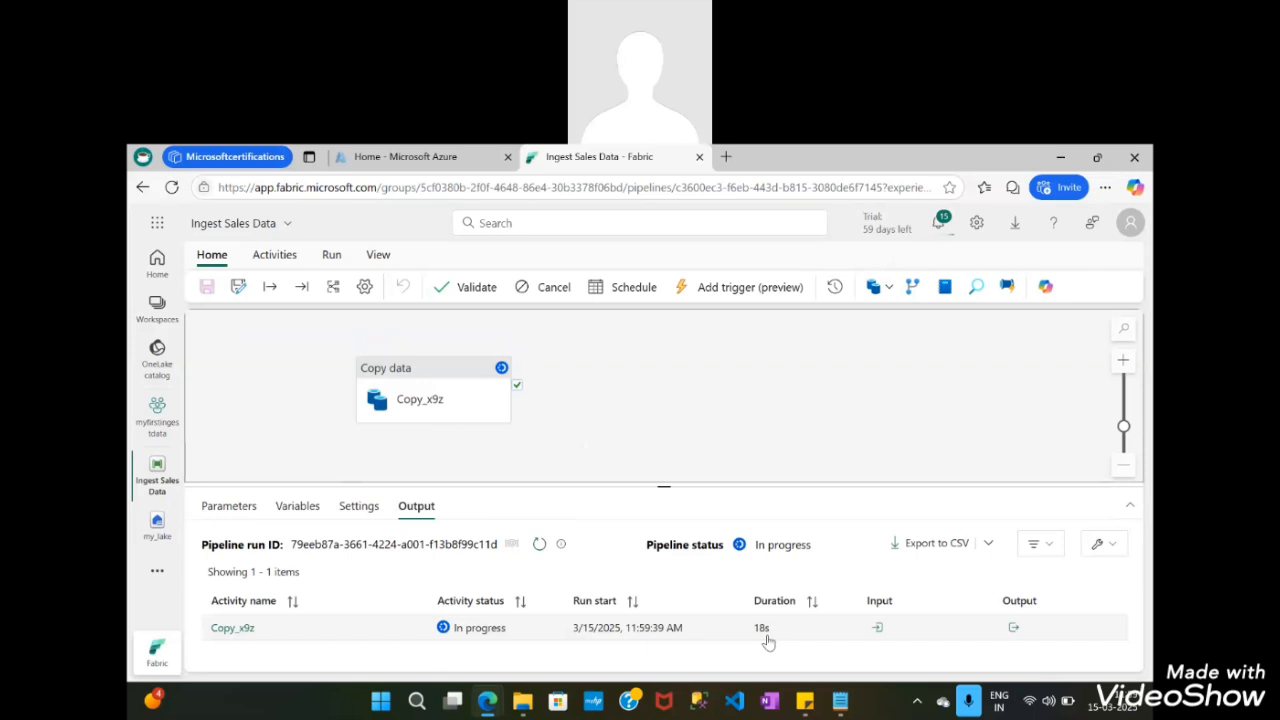
# Refresh the pipeline run's status and examine the copy activity's outcome and duration
pyautogui.click(539, 544)
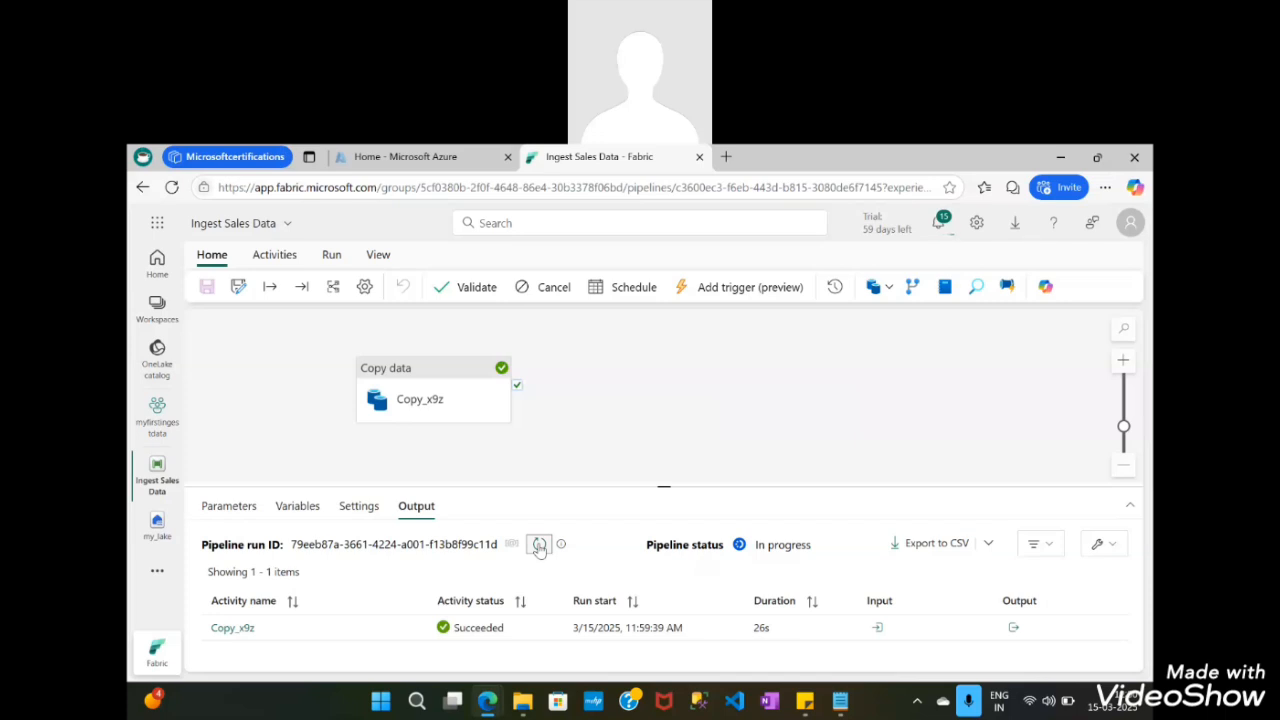
pyautogui.click(538, 545)
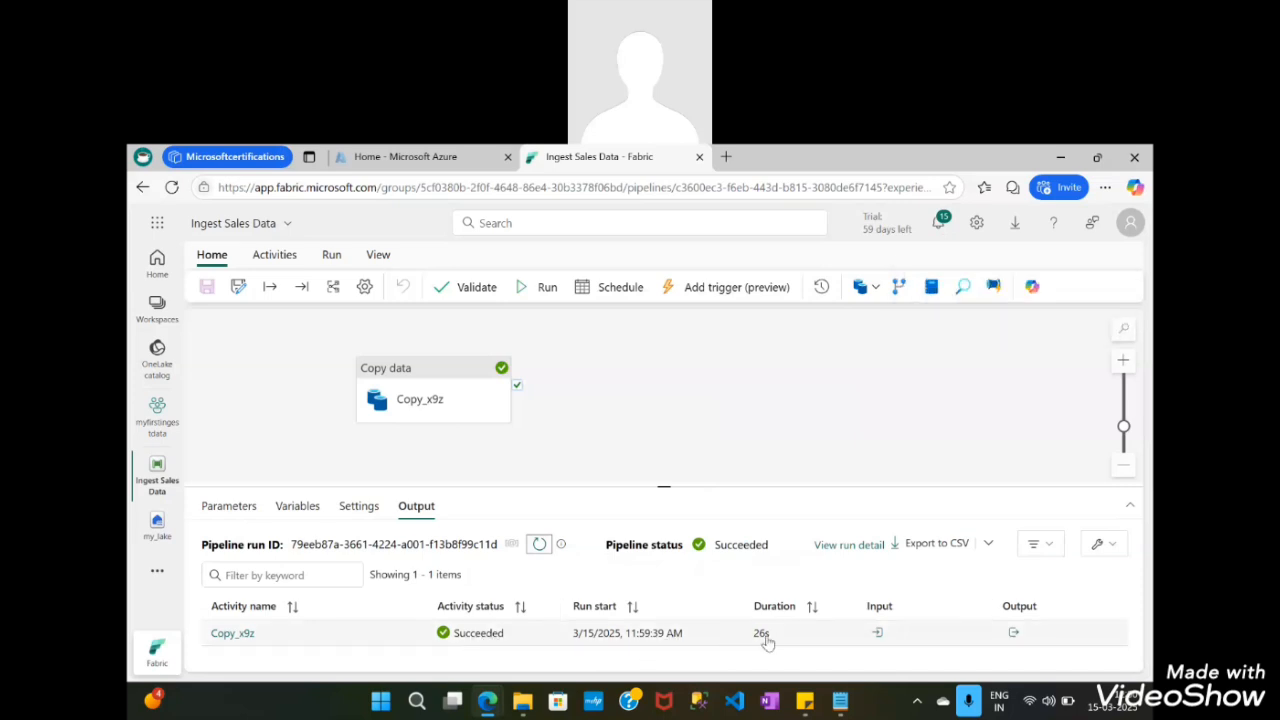
pyautogui.scroll(-3, 789, 461)
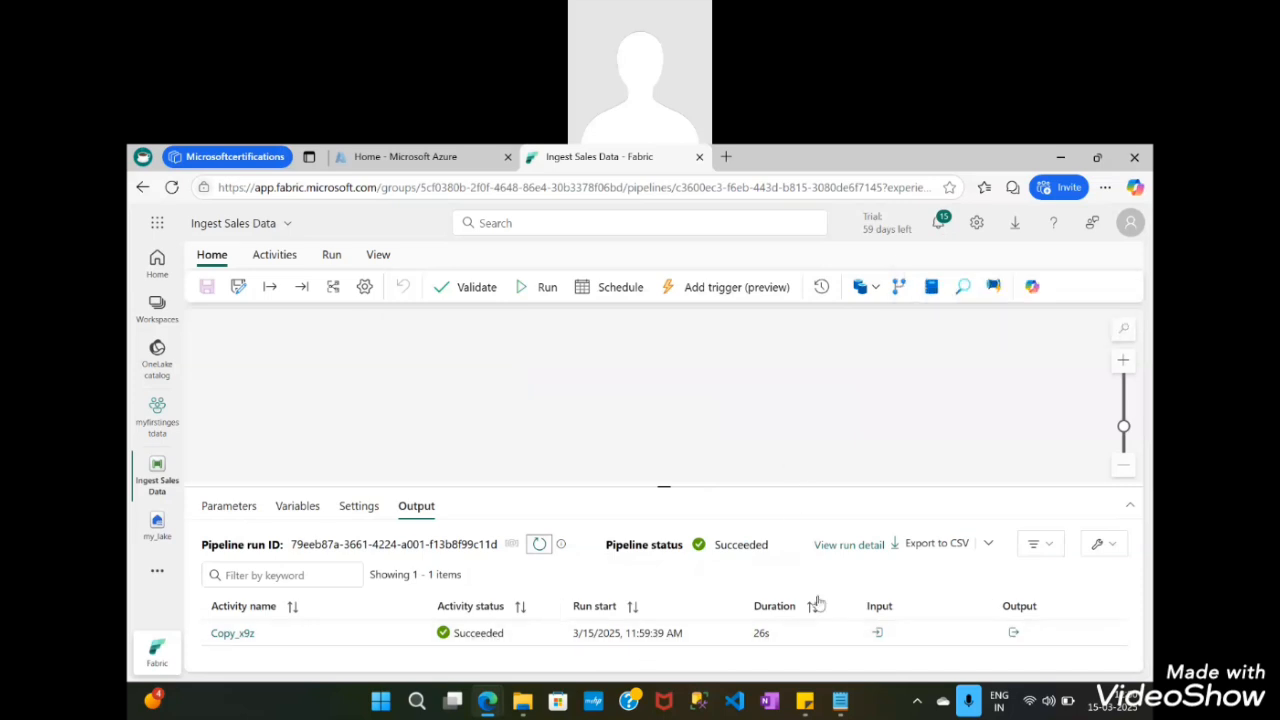
pyautogui.scroll(4, 746, 423)
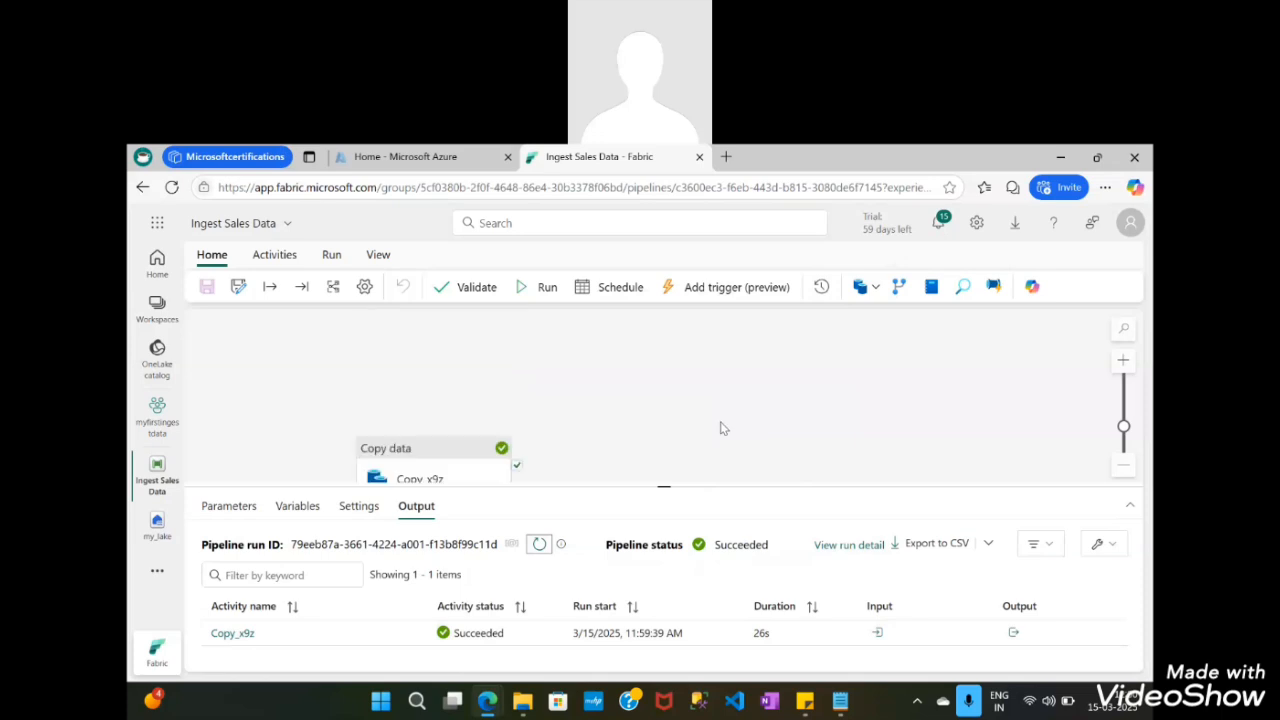
pyautogui.scroll(-1, 725, 430)
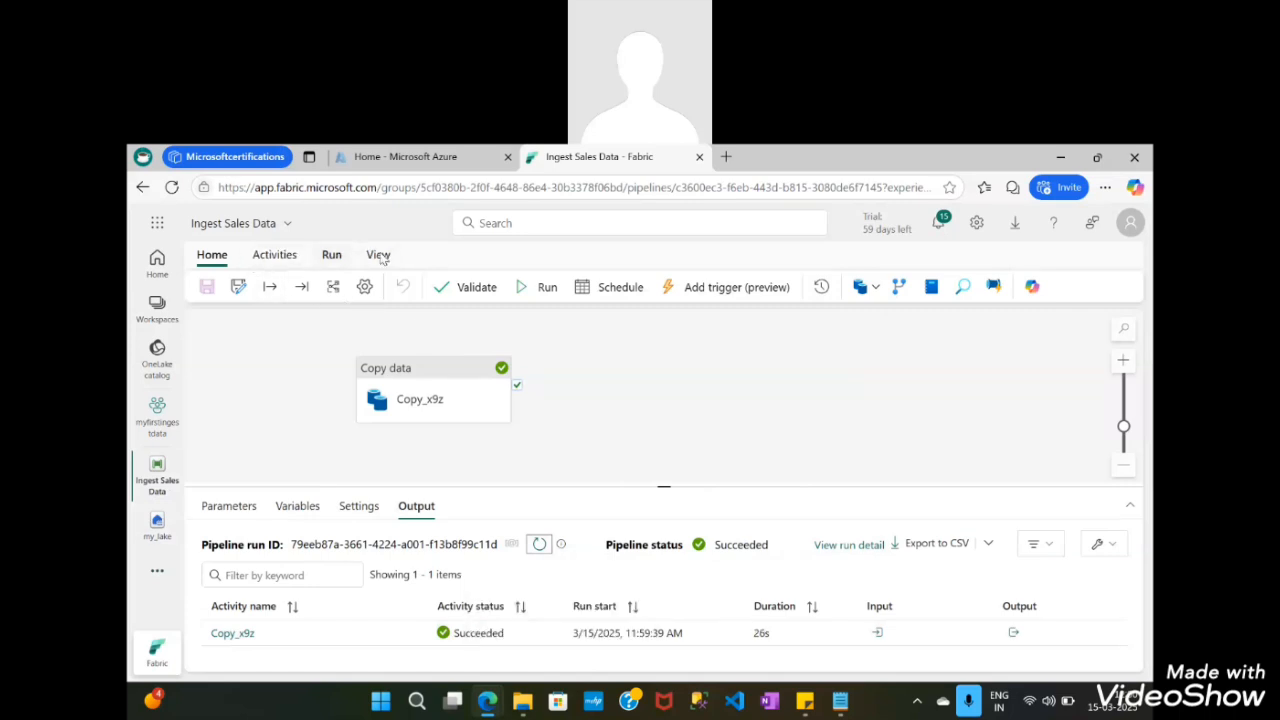
pyautogui.click(270, 390)
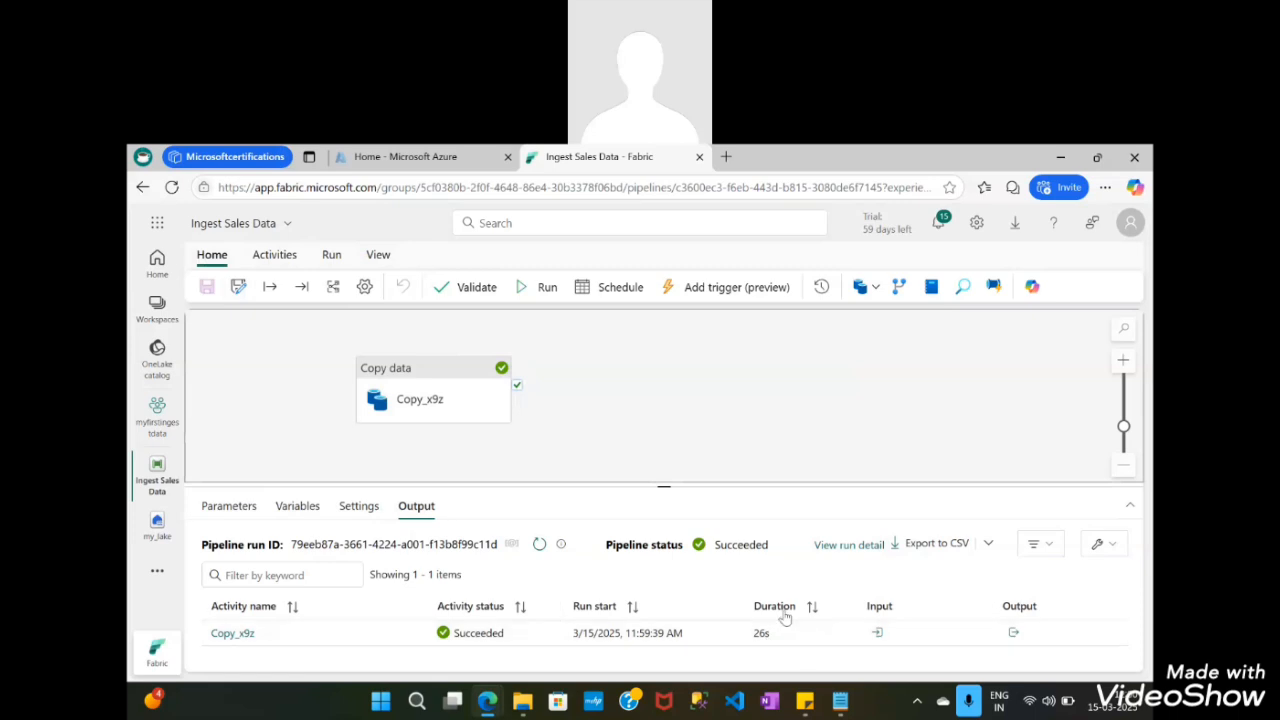
# Open the my_lake lakehouse, refresh it, and check the new_data folder under Files for the copied file
pyautogui.click(155, 535)
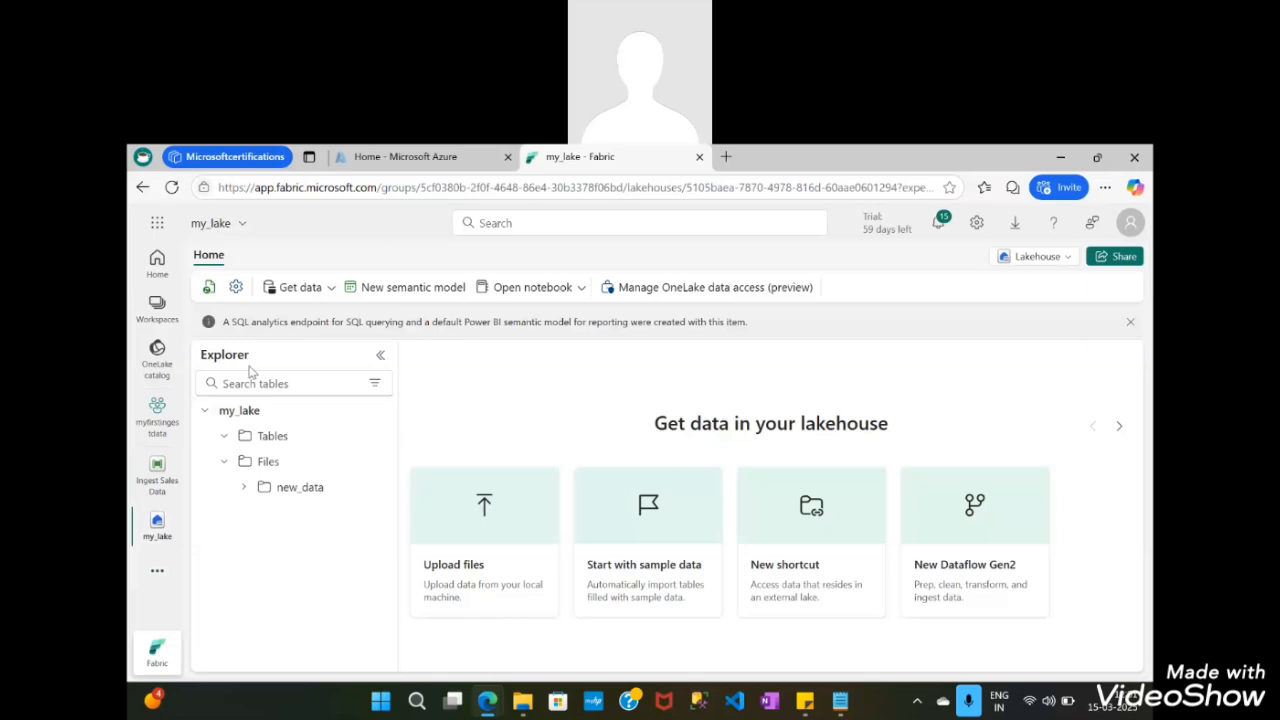
pyautogui.click(208, 290)
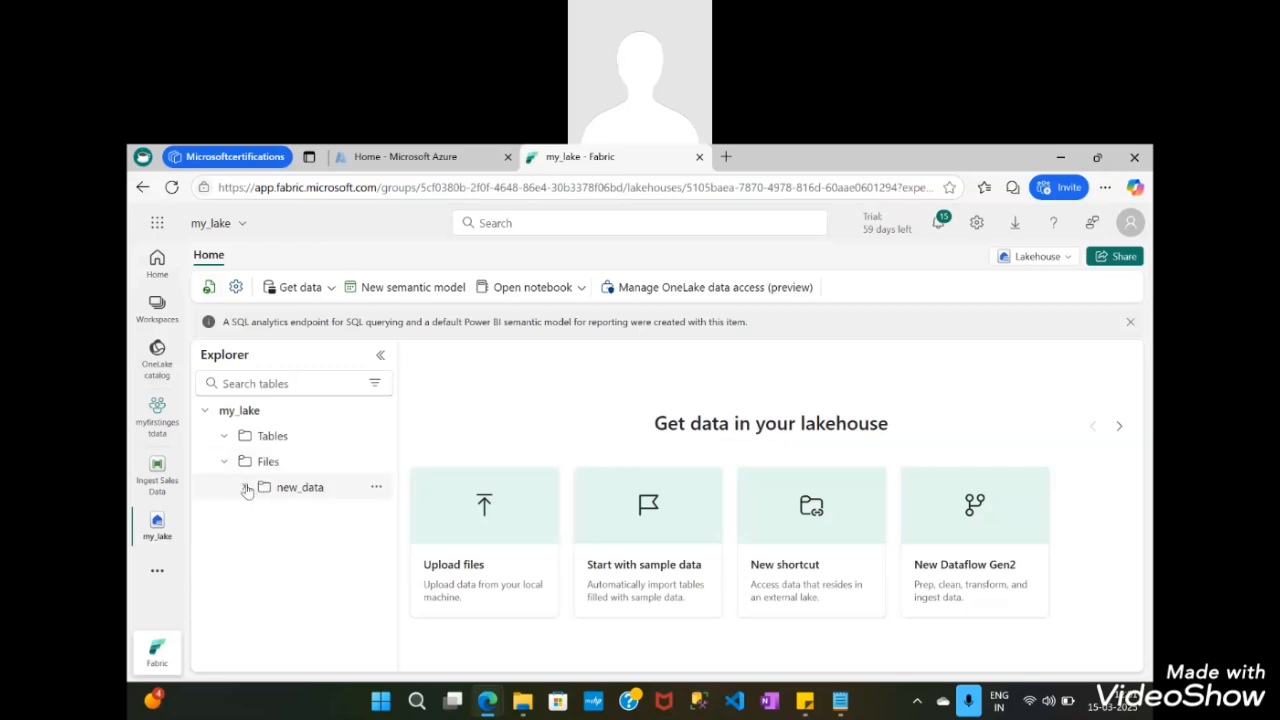
pyautogui.click(245, 488)
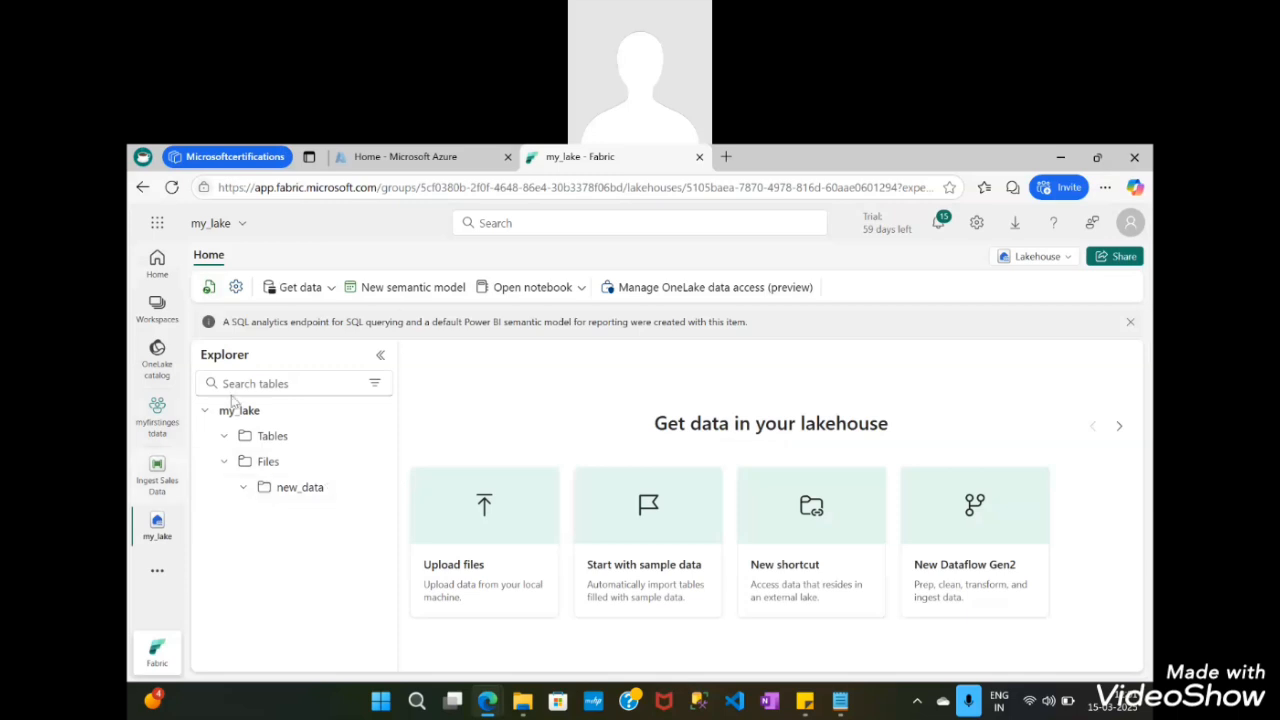
pyautogui.click(209, 290)
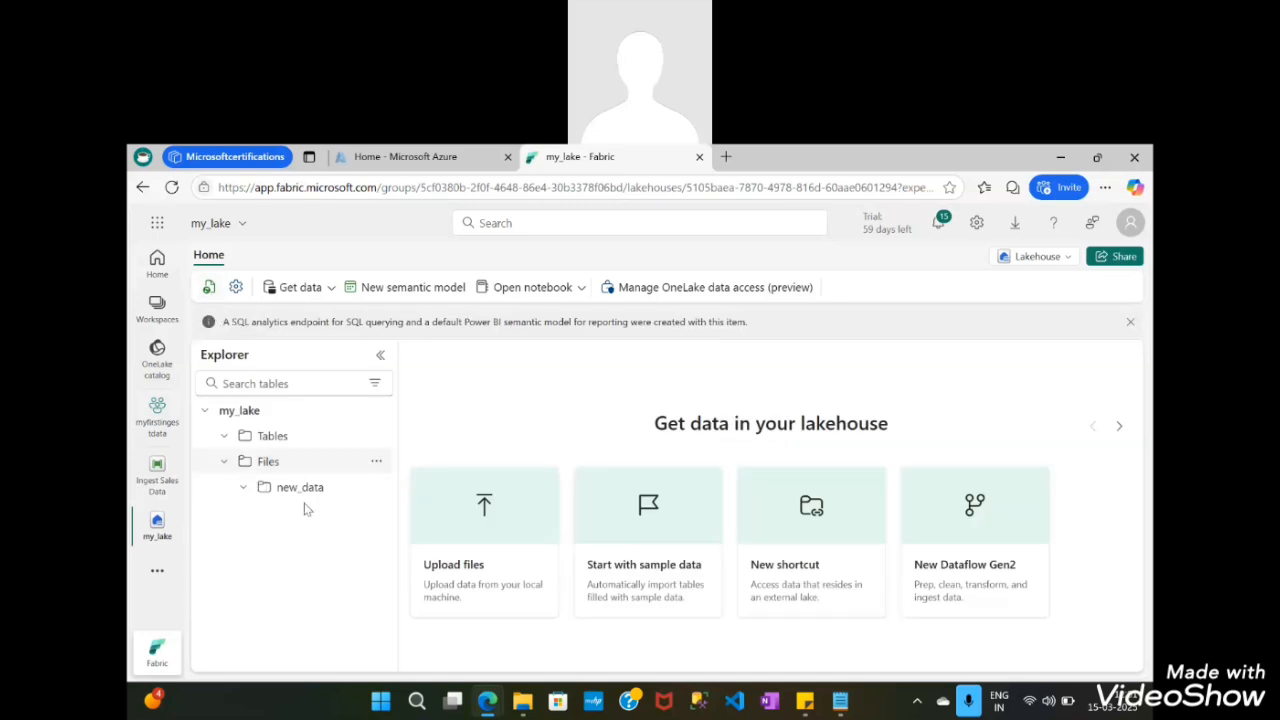
pyautogui.click(303, 493)
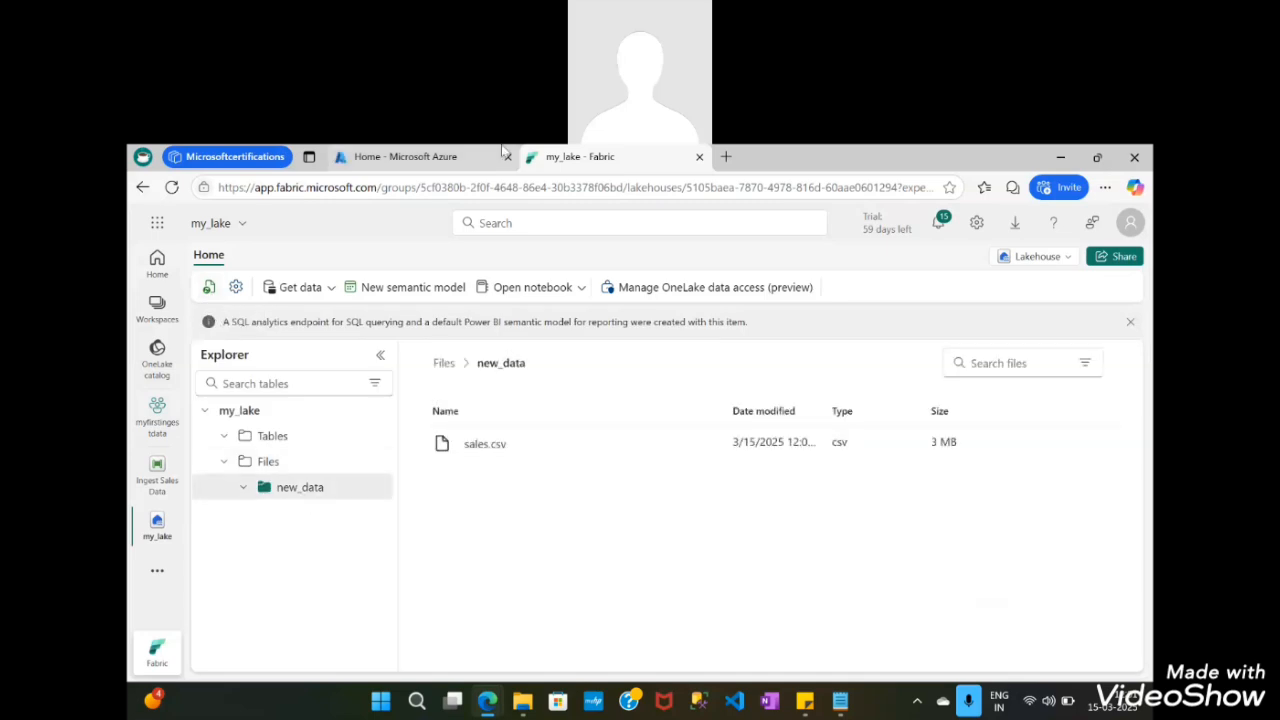
pyautogui.moveTo(503, 150)
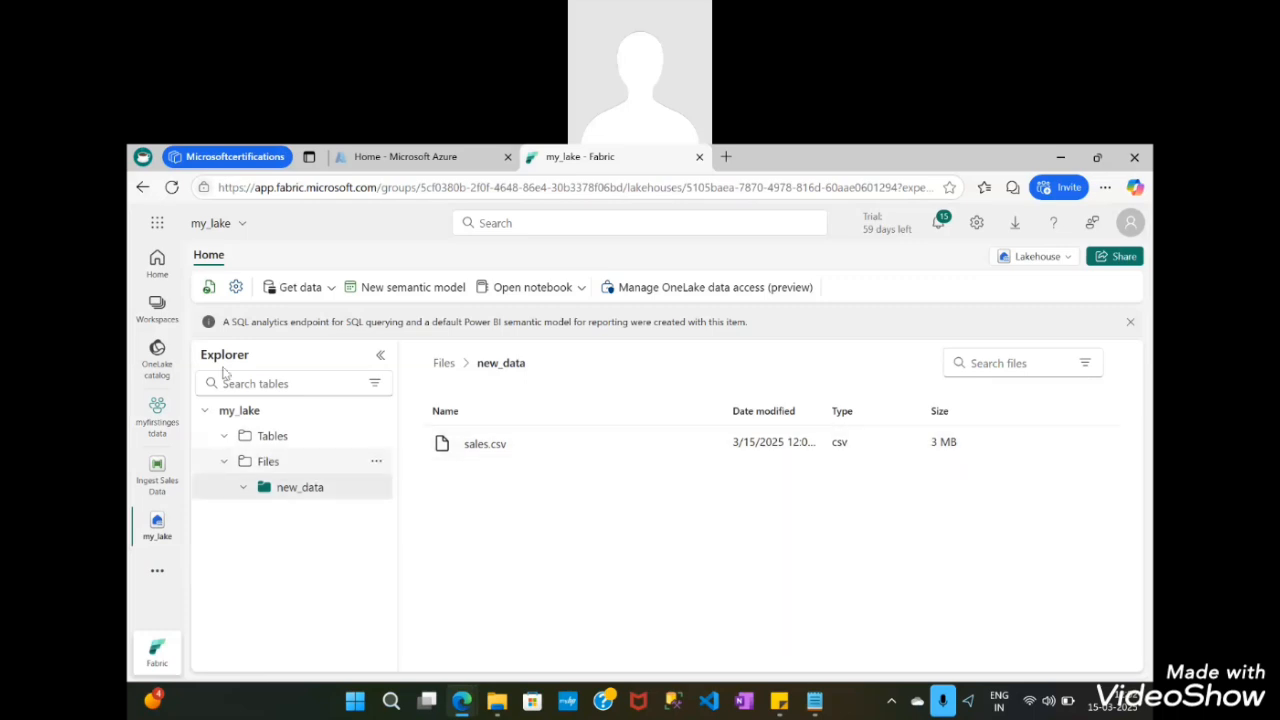
# Try out a Notebook activity beside the Copy data activity in the Ingest Sales Data pipeline, and delete it
pyautogui.click(165, 494)
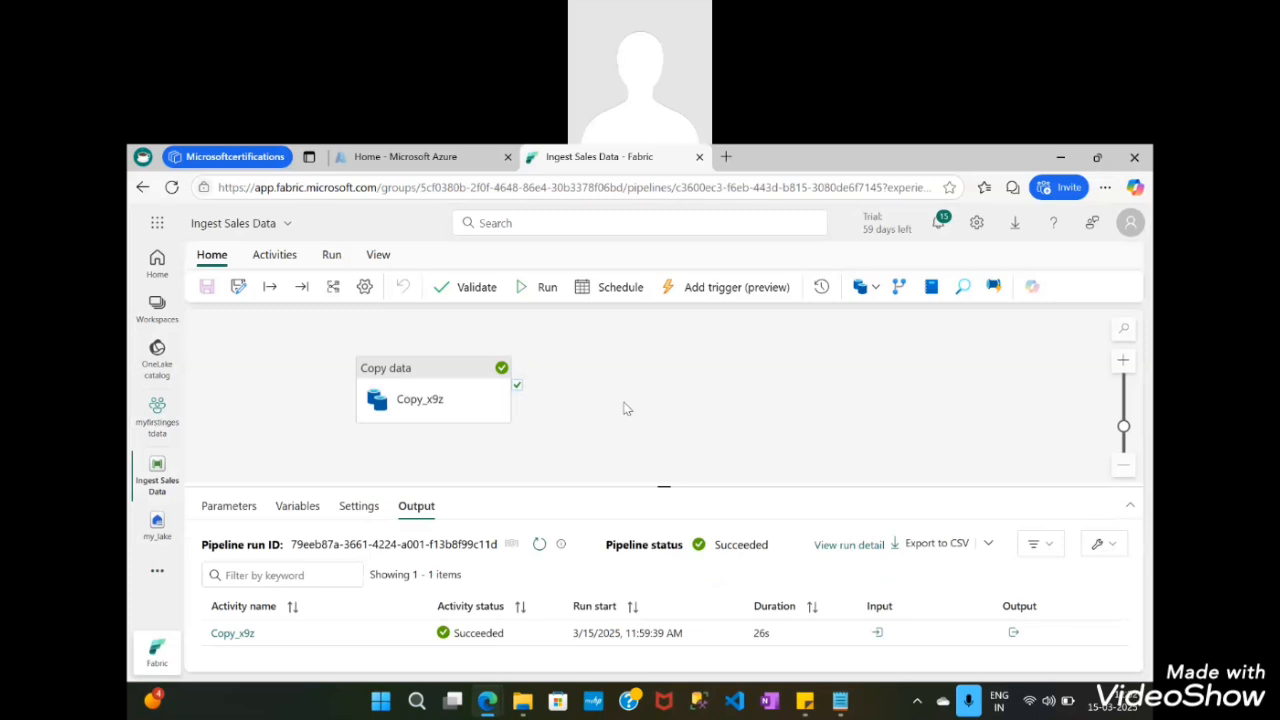
pyautogui.click(933, 292)
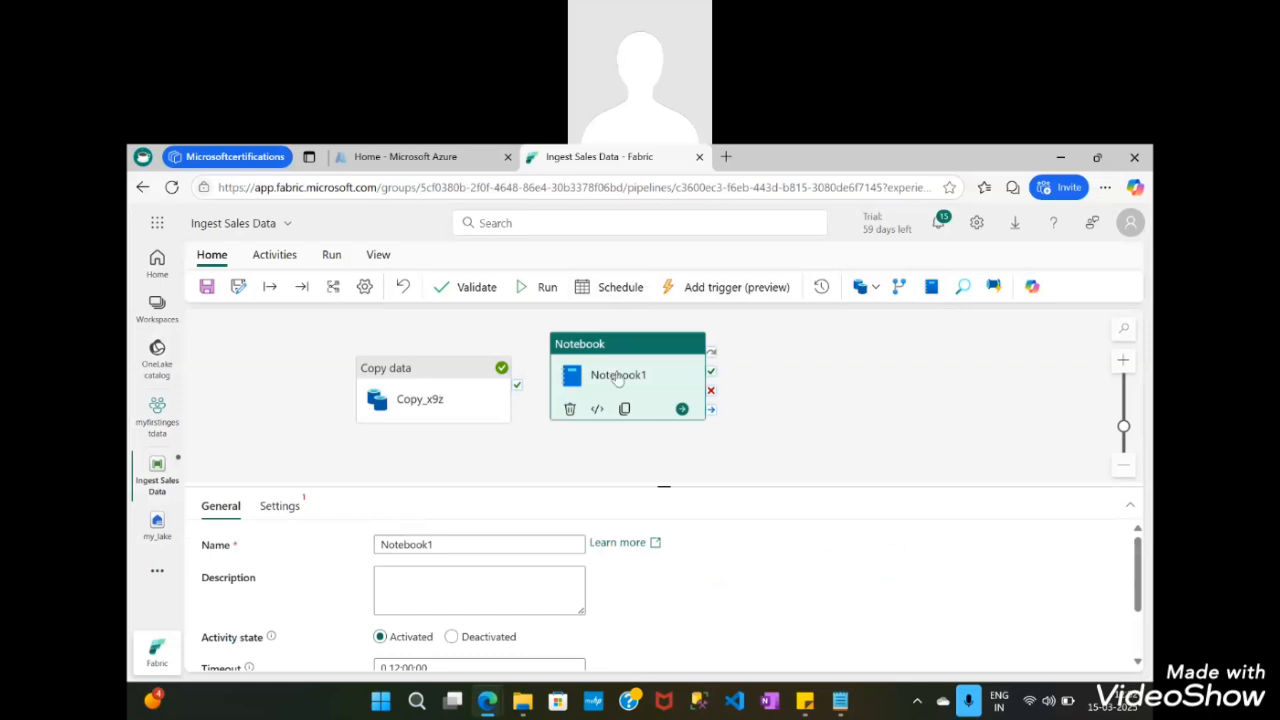
pyautogui.moveTo(675, 378); pyautogui.dragTo(793, 420)
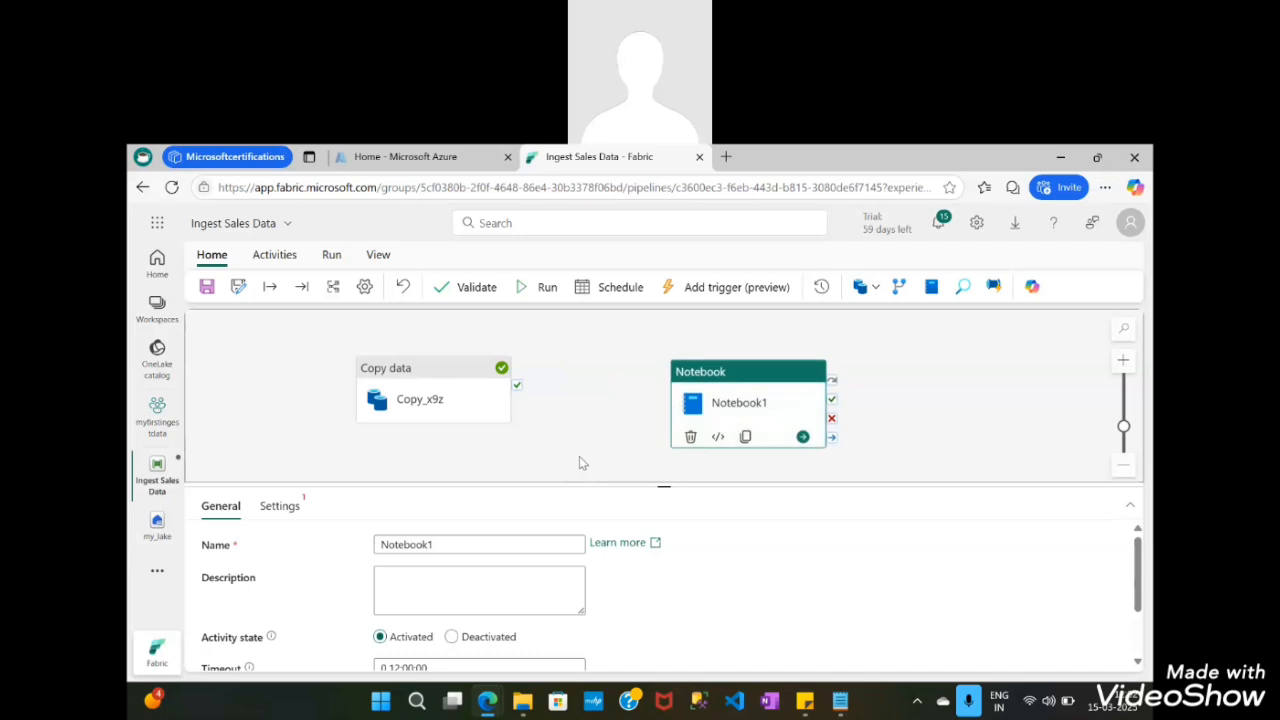
pyautogui.moveTo(664, 484); pyautogui.dragTo(664, 608)
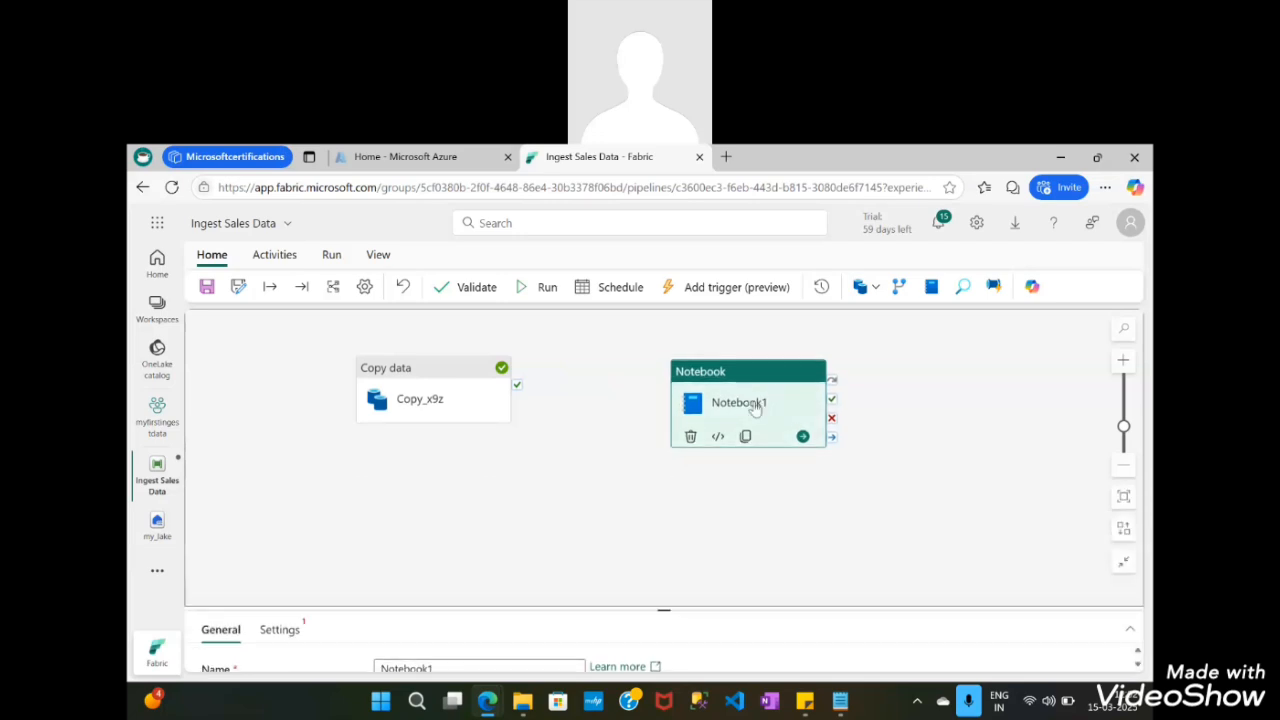
pyautogui.moveTo(754, 400); pyautogui.dragTo(759, 397)
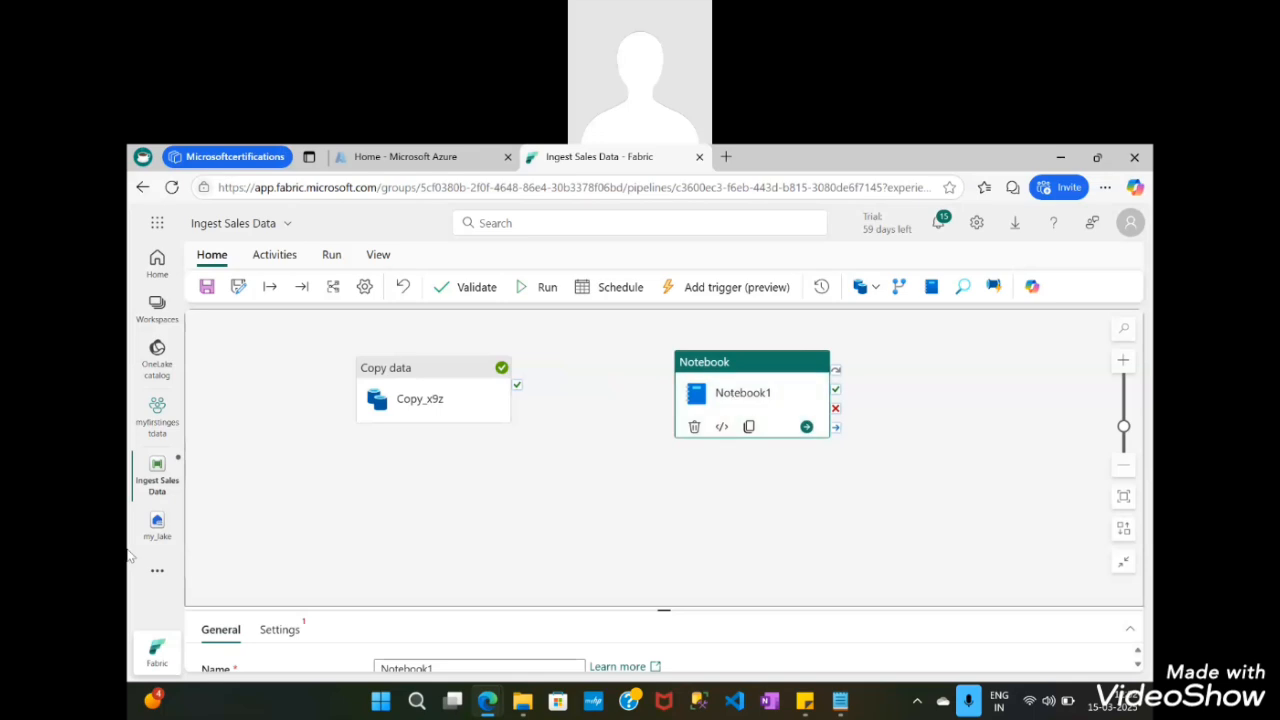
pyautogui.click(157, 527)
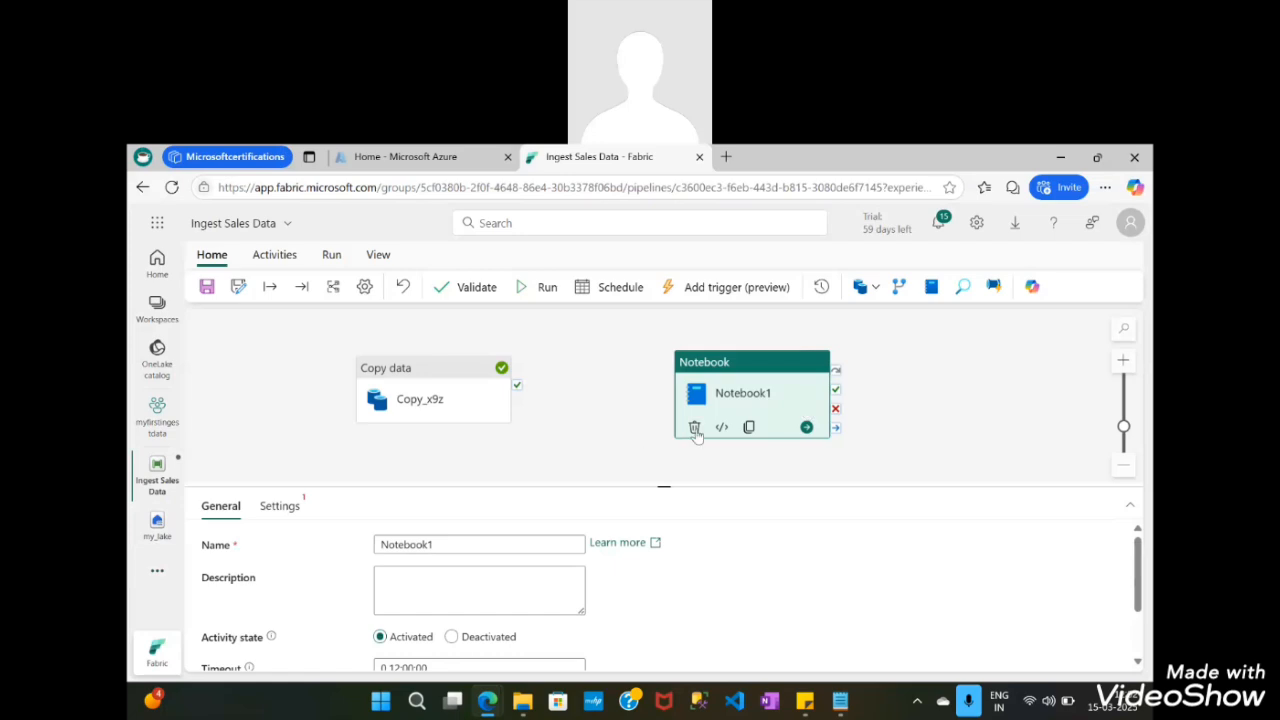
pyautogui.click(694, 424)
# Return to the my_lake lakehouse and create a new notebook from its new_data folder view
pyautogui.click(155, 546)
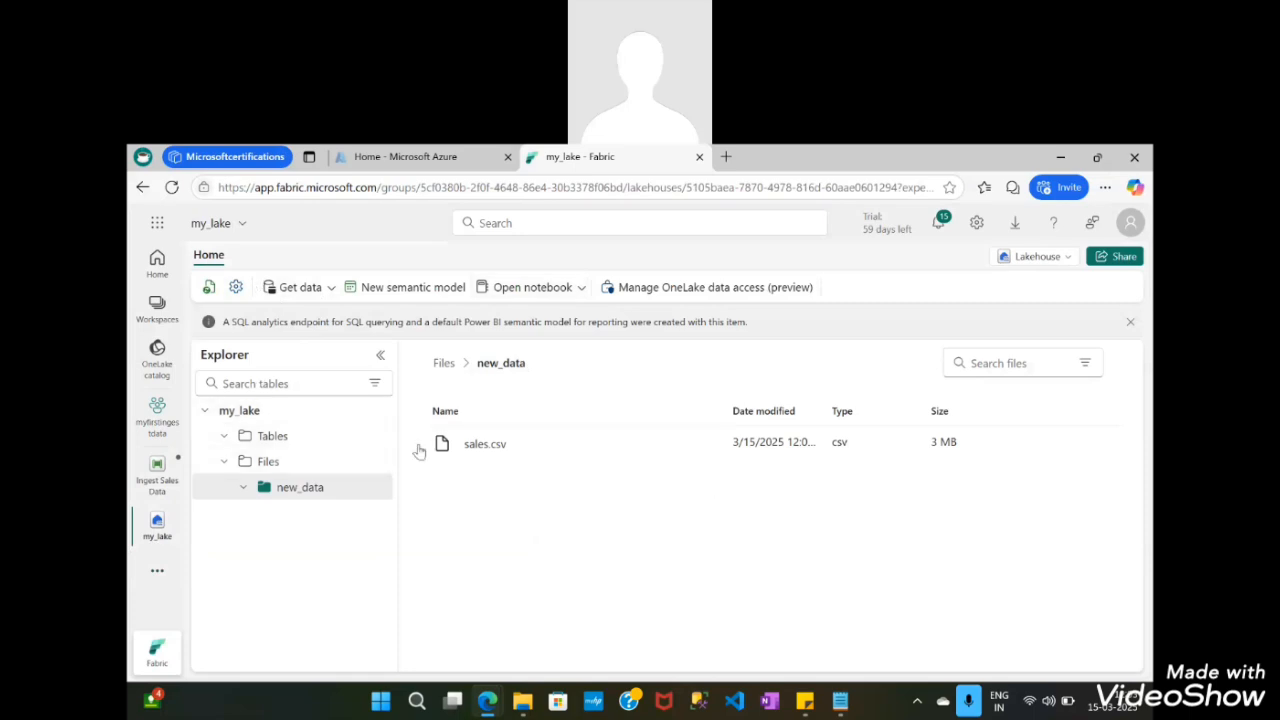
pyautogui.click(302, 288)
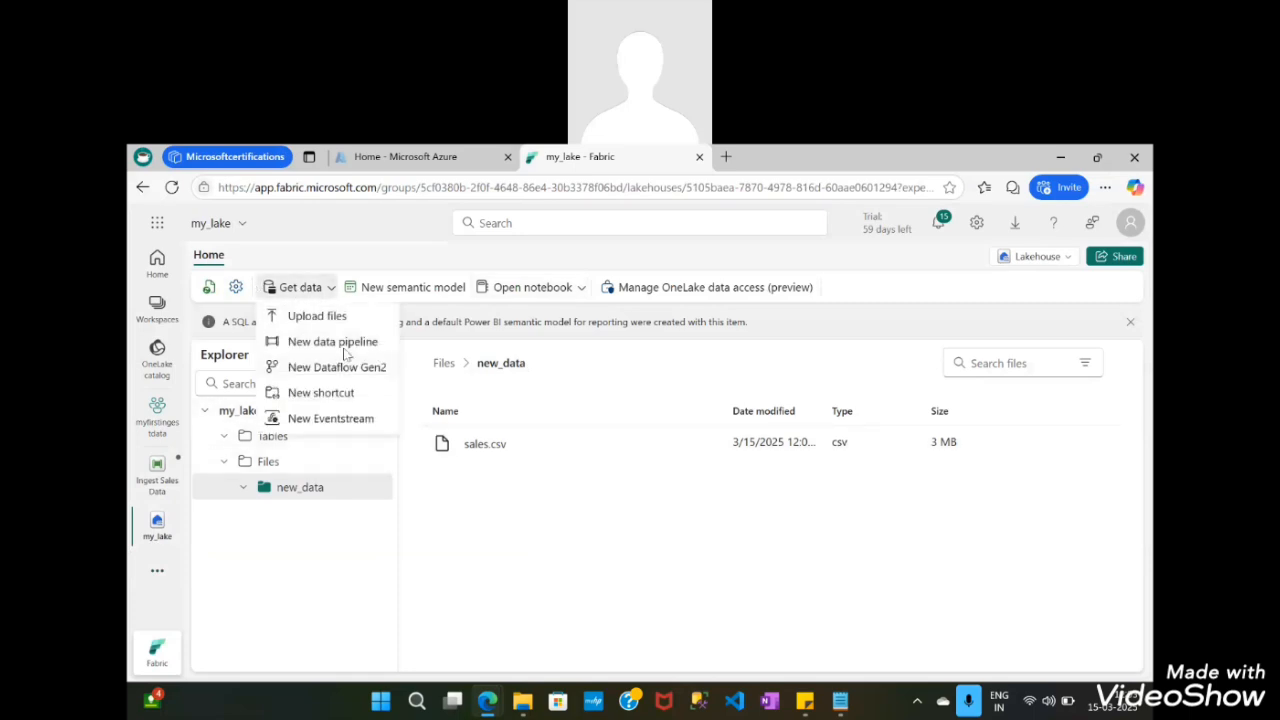
pyautogui.click(658, 382)
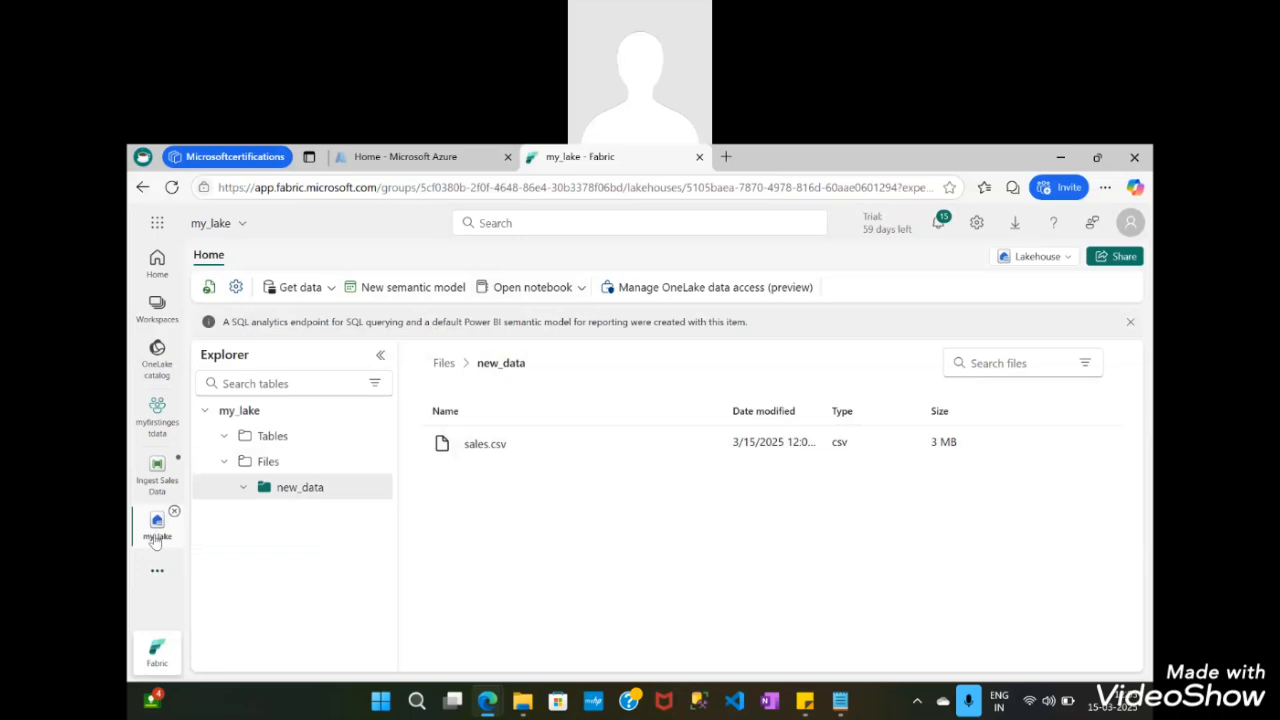
pyautogui.click(335, 484)
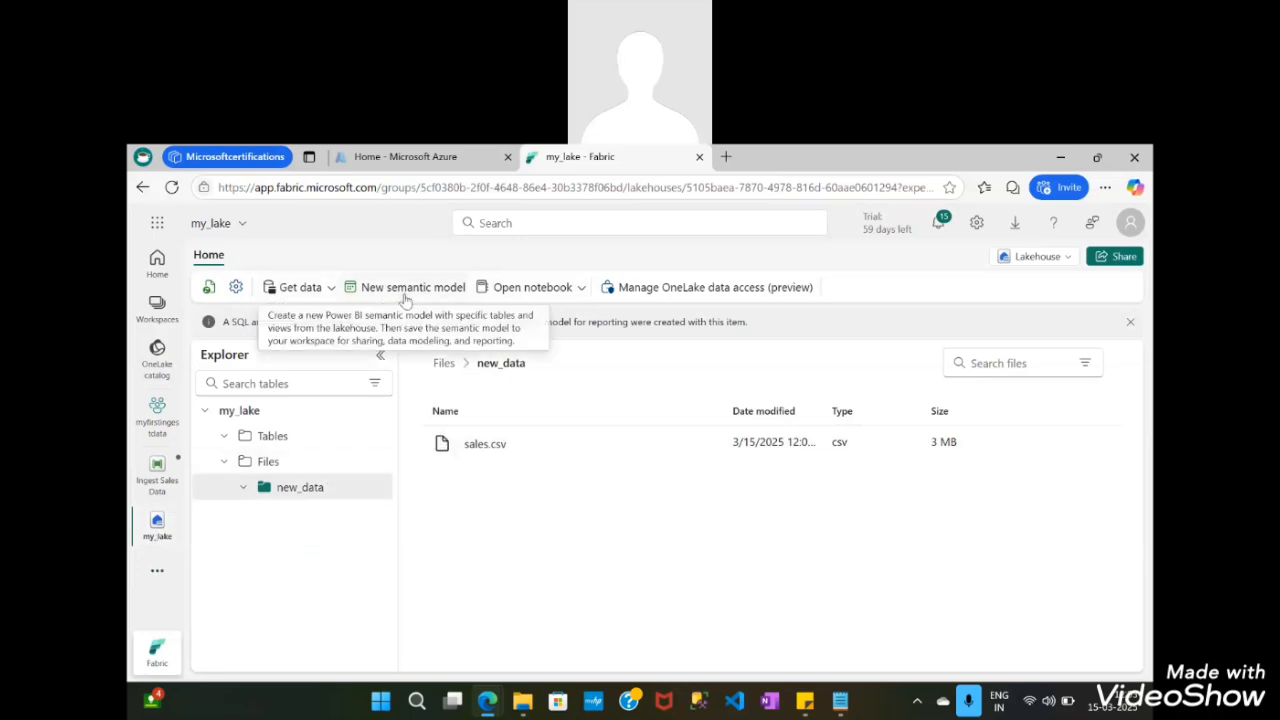
pyautogui.click(559, 289)
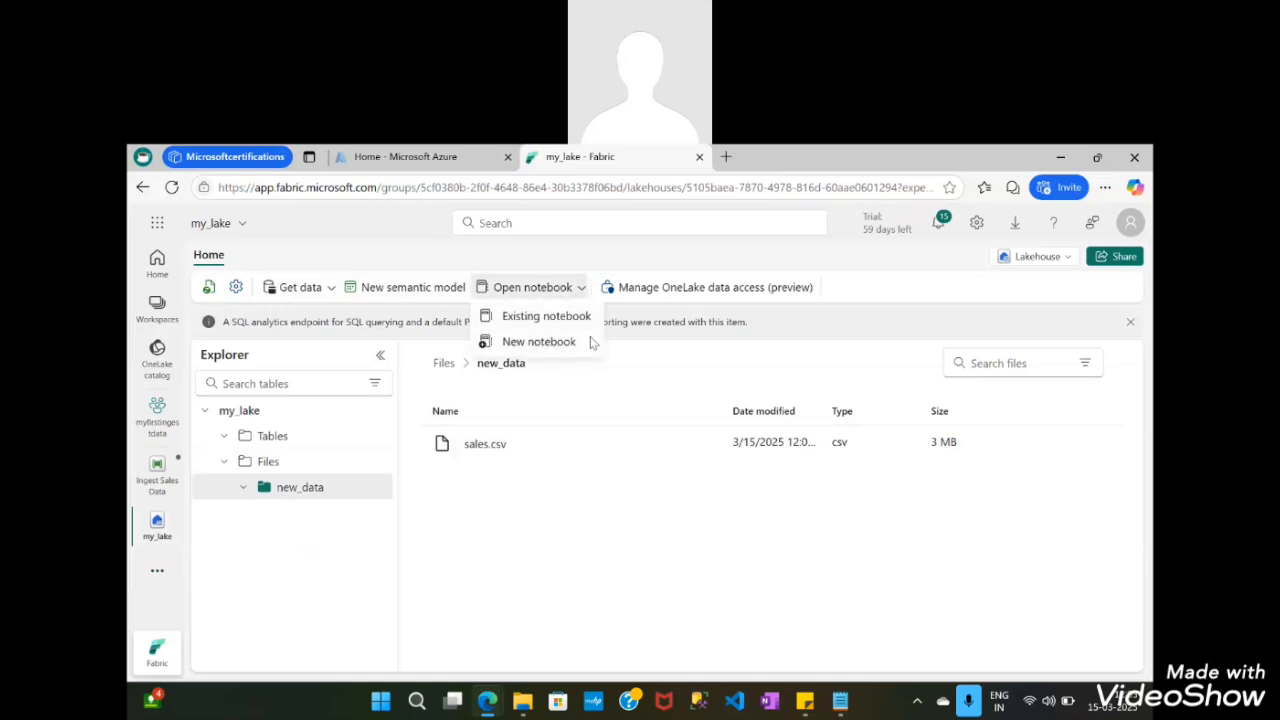
pyautogui.click(569, 343)
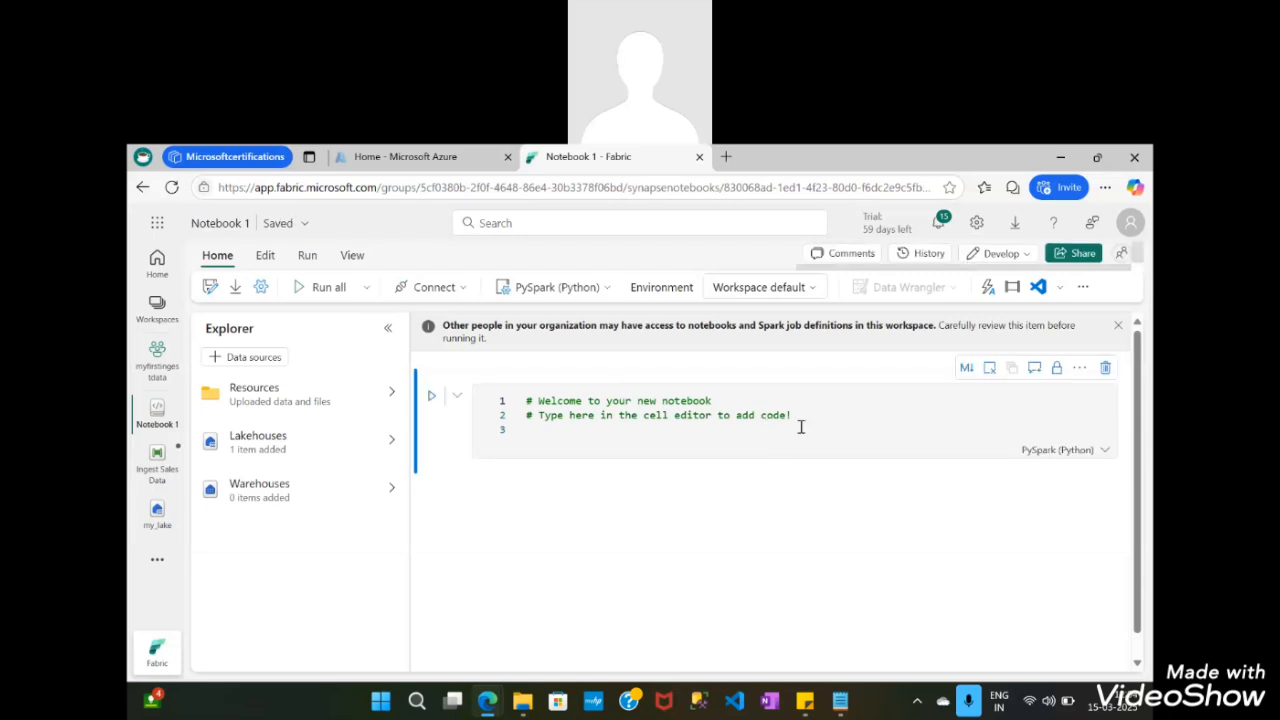
# Replace the starter comments in the notebook's first cell with table_name="sales"
pyautogui.moveTo(823, 417); pyautogui.dragTo(528, 393)
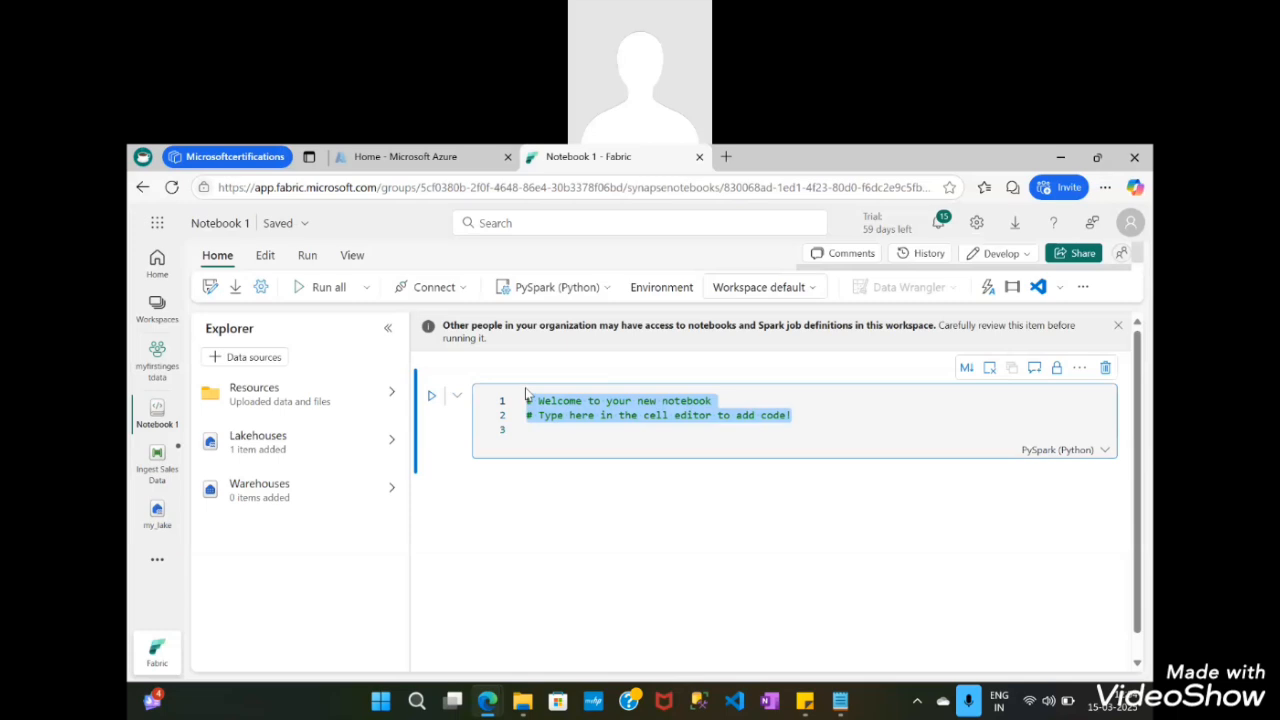
pyautogui.press('BackSpace')
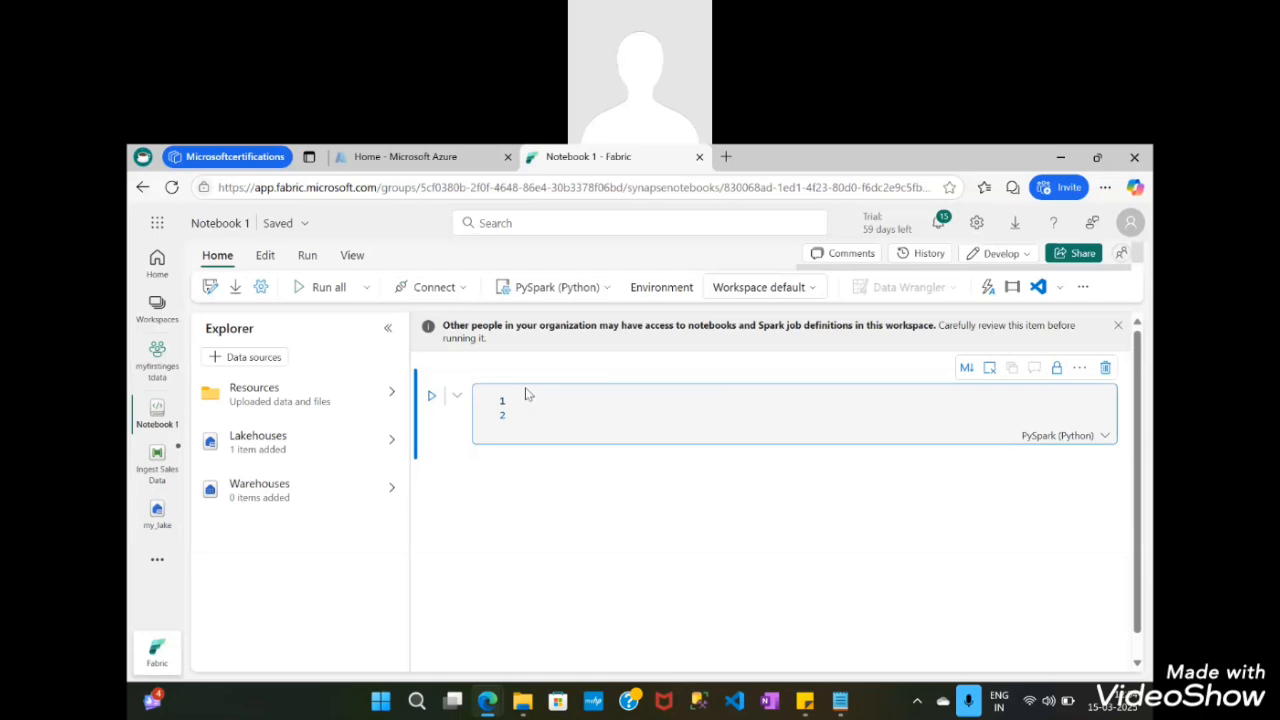
pyautogui.click(528, 394)
pyautogui.click(594, 414)
pyautogui.press('BackSpace')
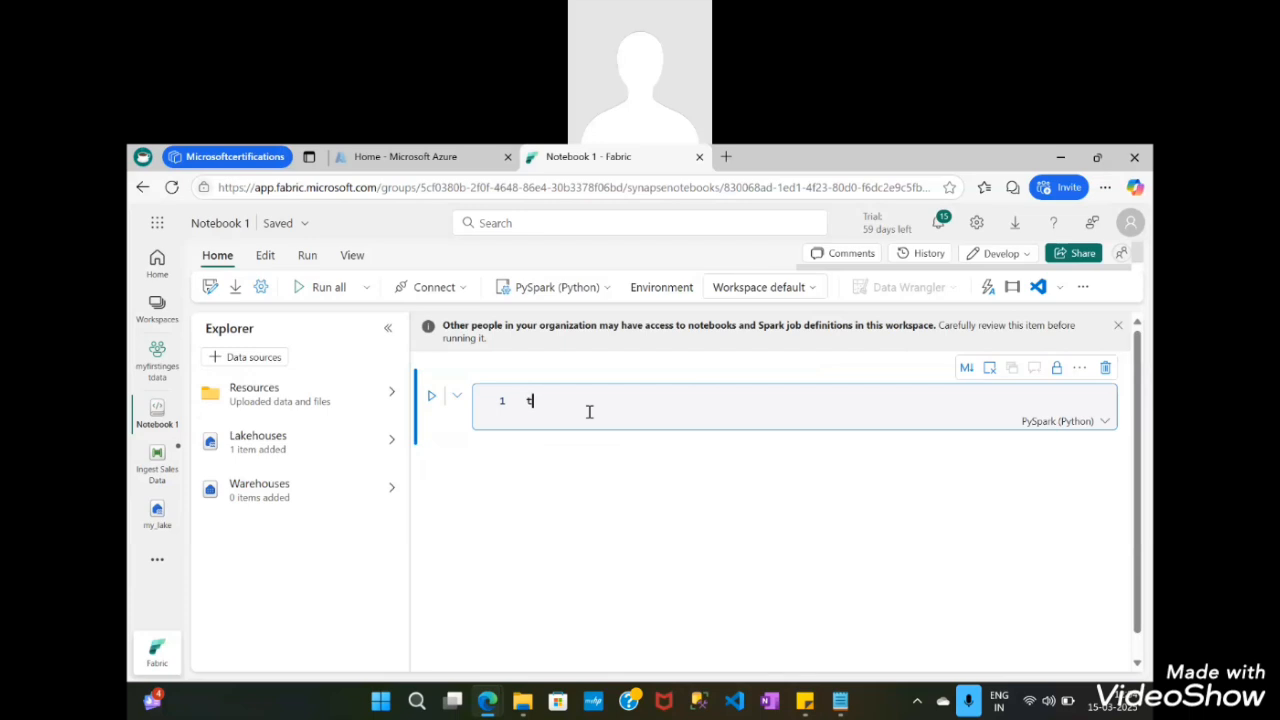
pyautogui.write('able_name="sales"')
# Review the first cell's language choices, keep PySpark (Python), and run the cell
pyautogui.moveTo(1055, 441)
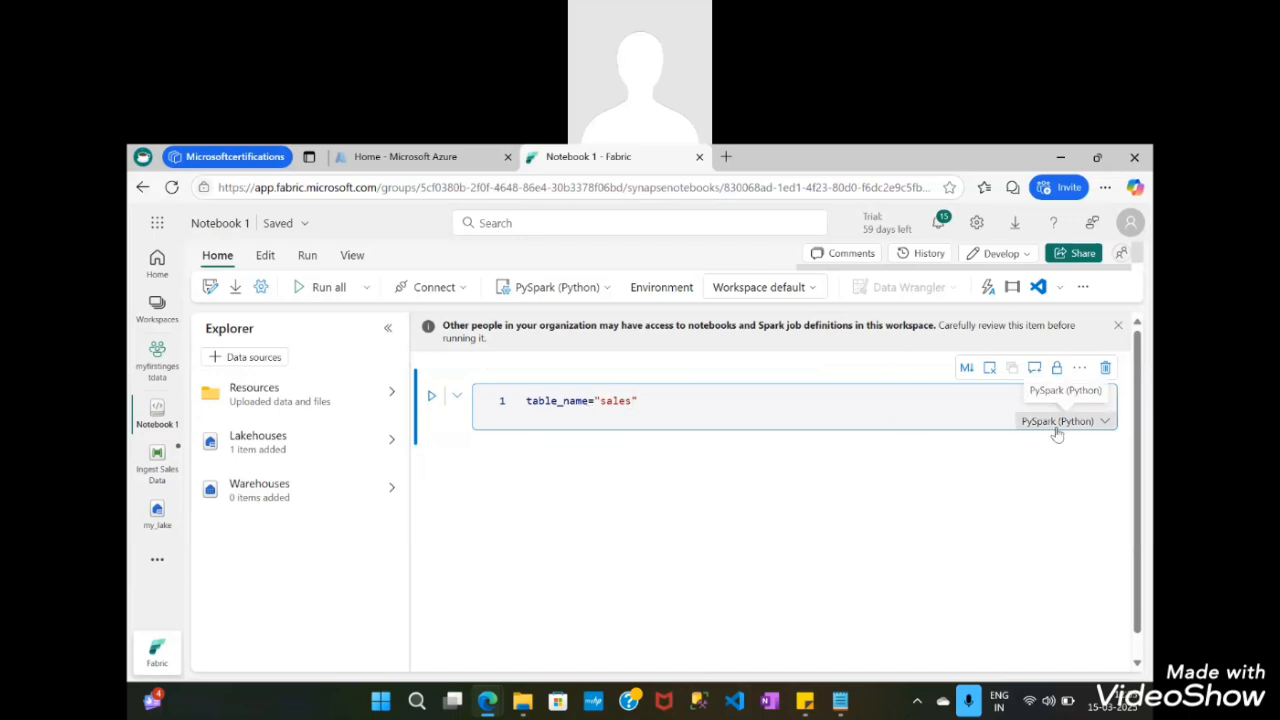
pyautogui.click(1102, 426)
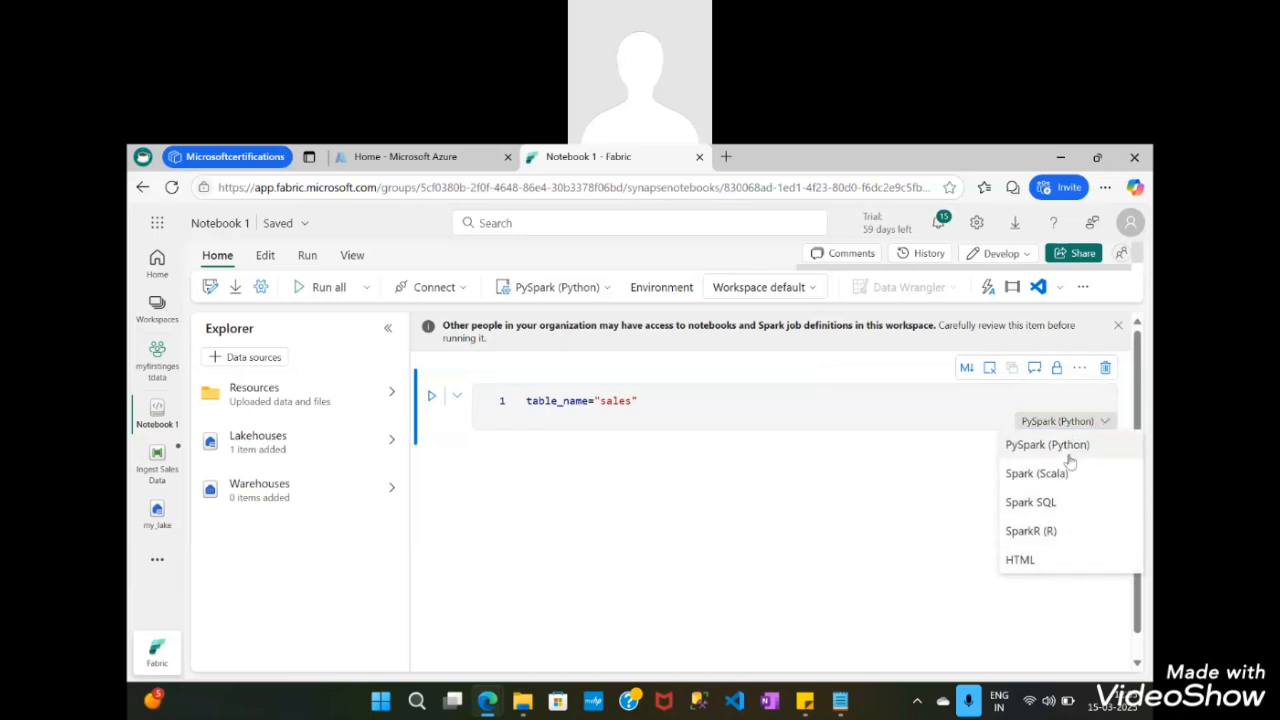
pyautogui.click(975, 467)
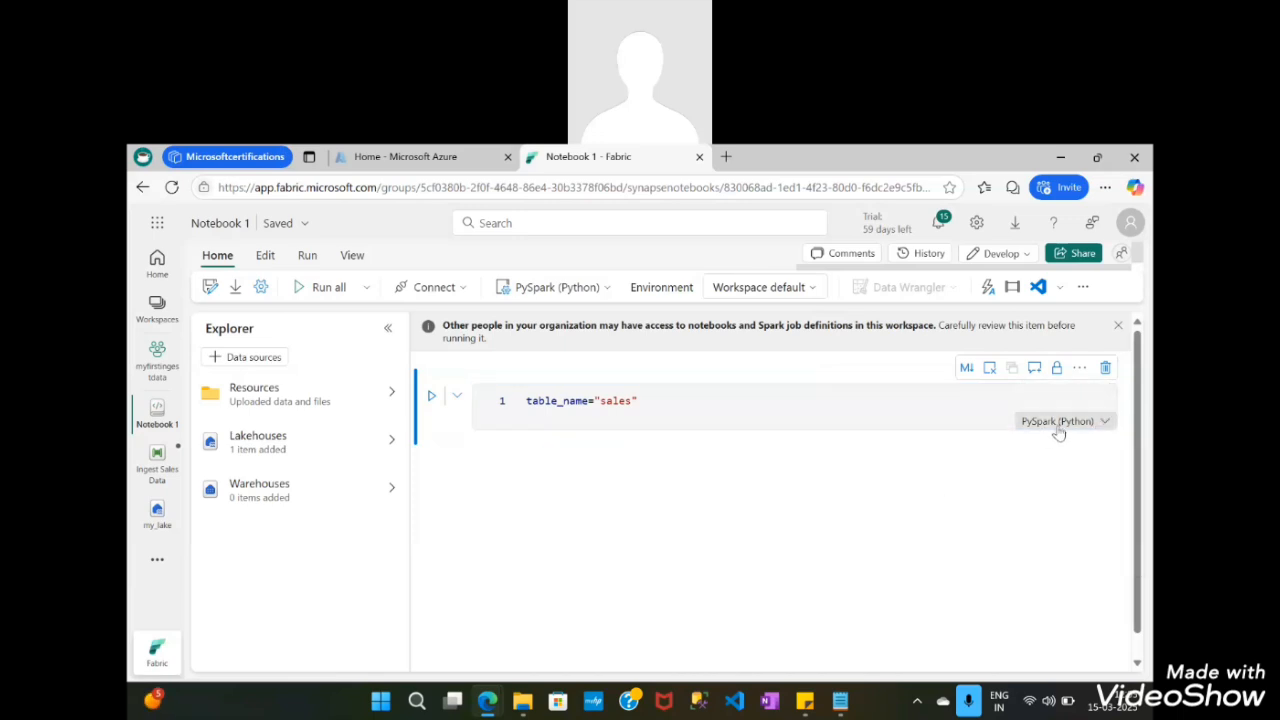
pyautogui.click(762, 390)
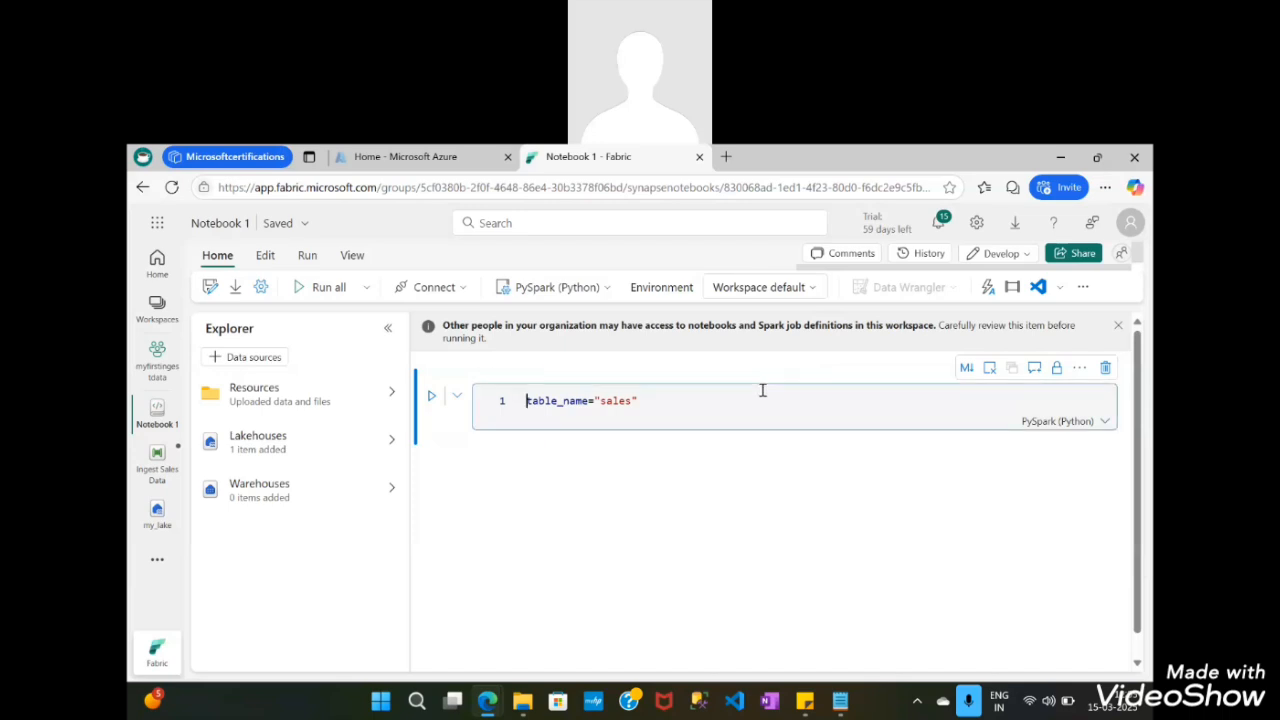
pyautogui.click(662, 422)
pyautogui.click(432, 398)
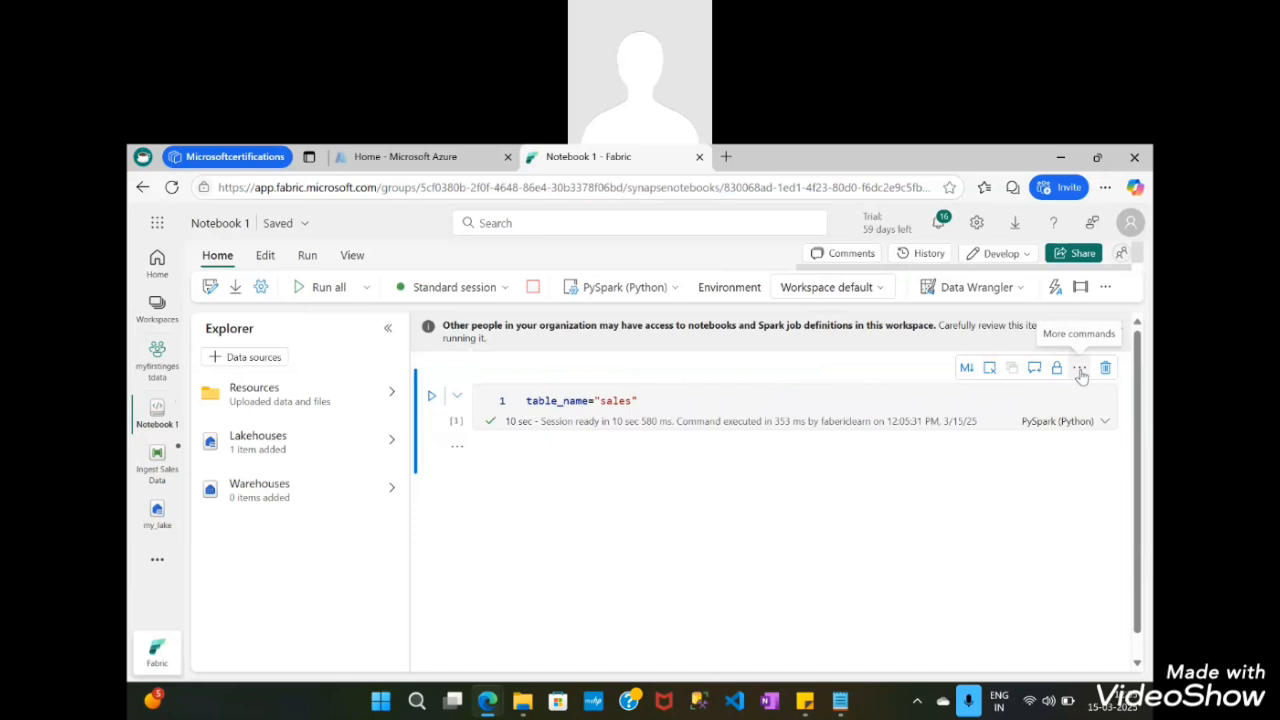
# Mark the table_name cell as the notebook's parameter cell
pyautogui.click(802, 400)
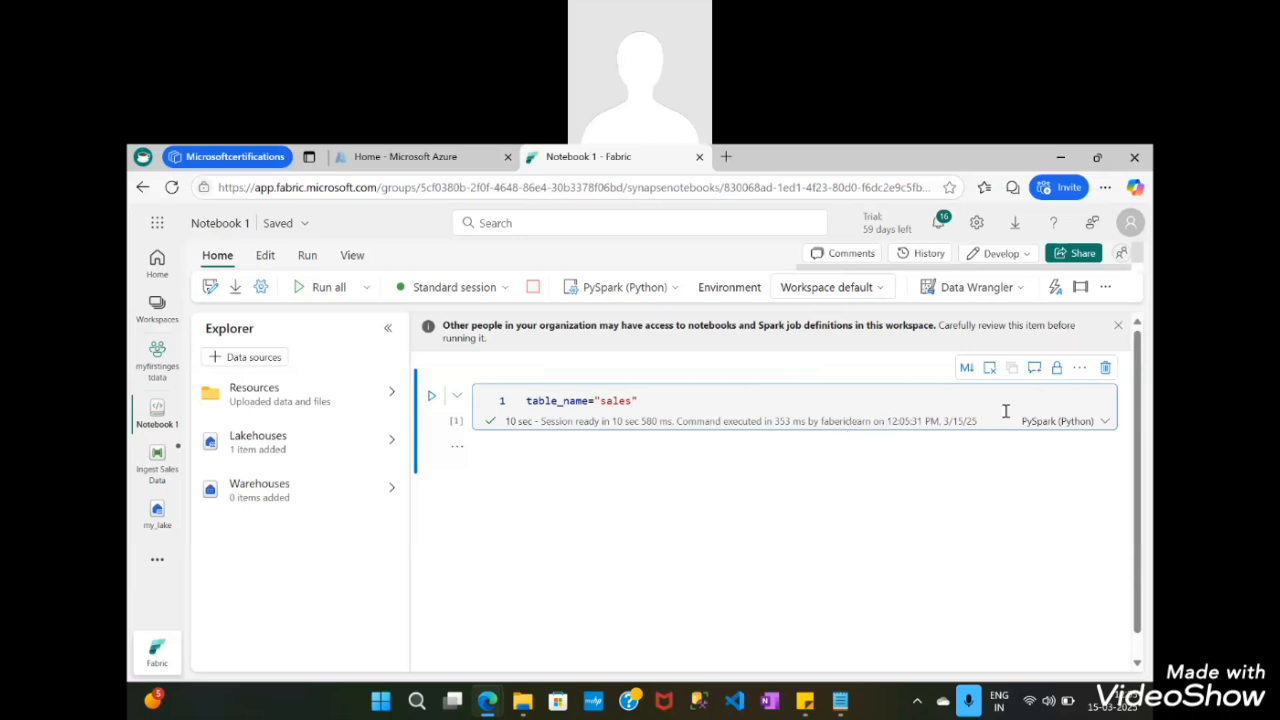
pyautogui.click(1081, 370)
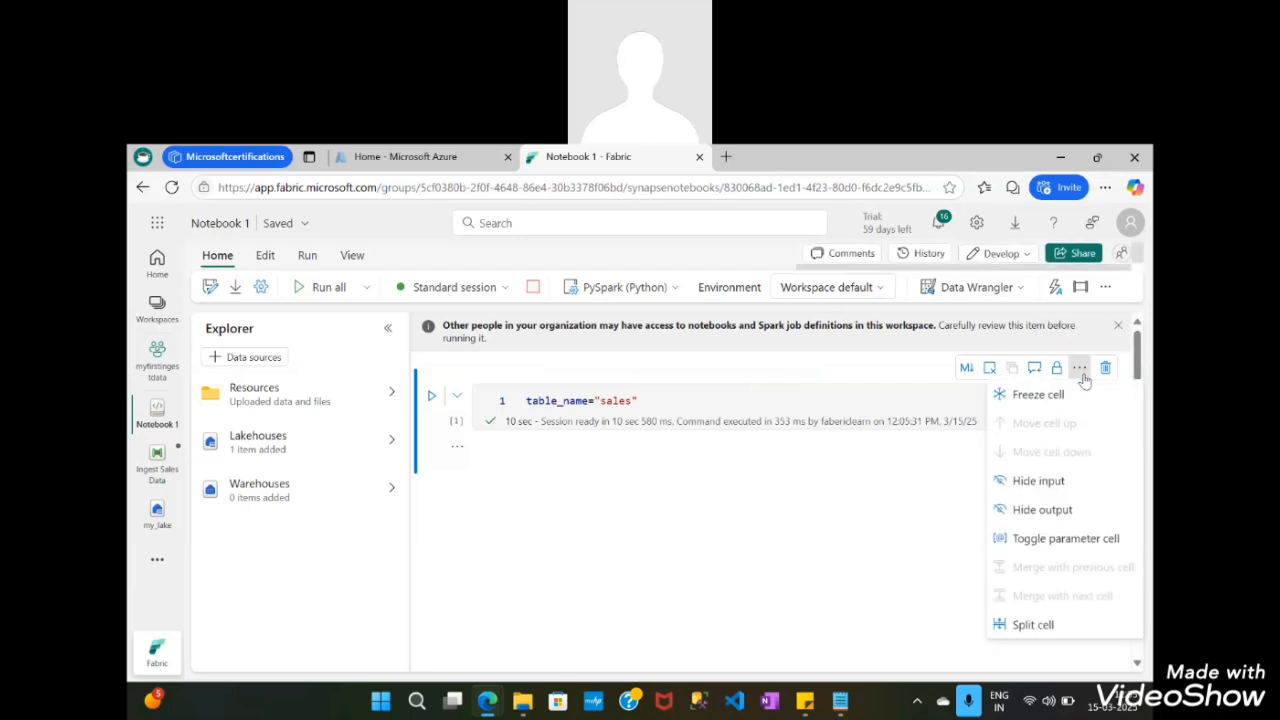
pyautogui.click(1088, 545)
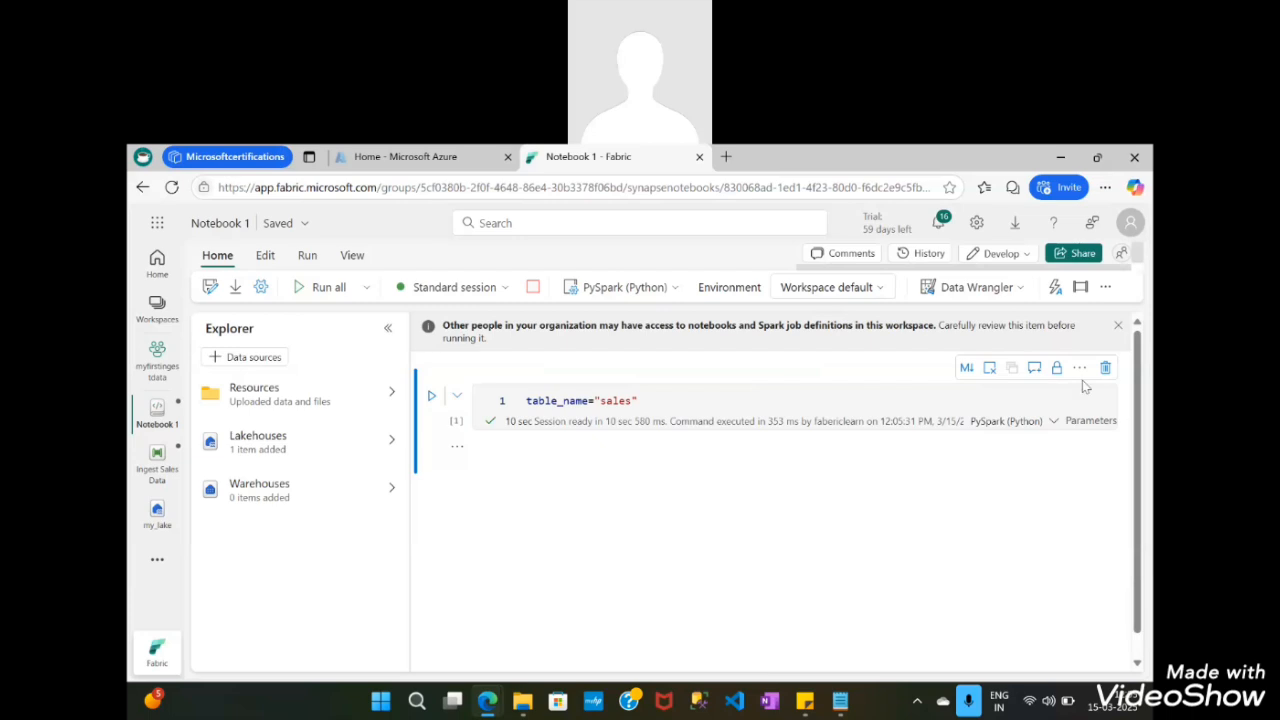
# Try switching the table_name cell's parameter designation off and on again
pyautogui.moveTo(1076, 474)
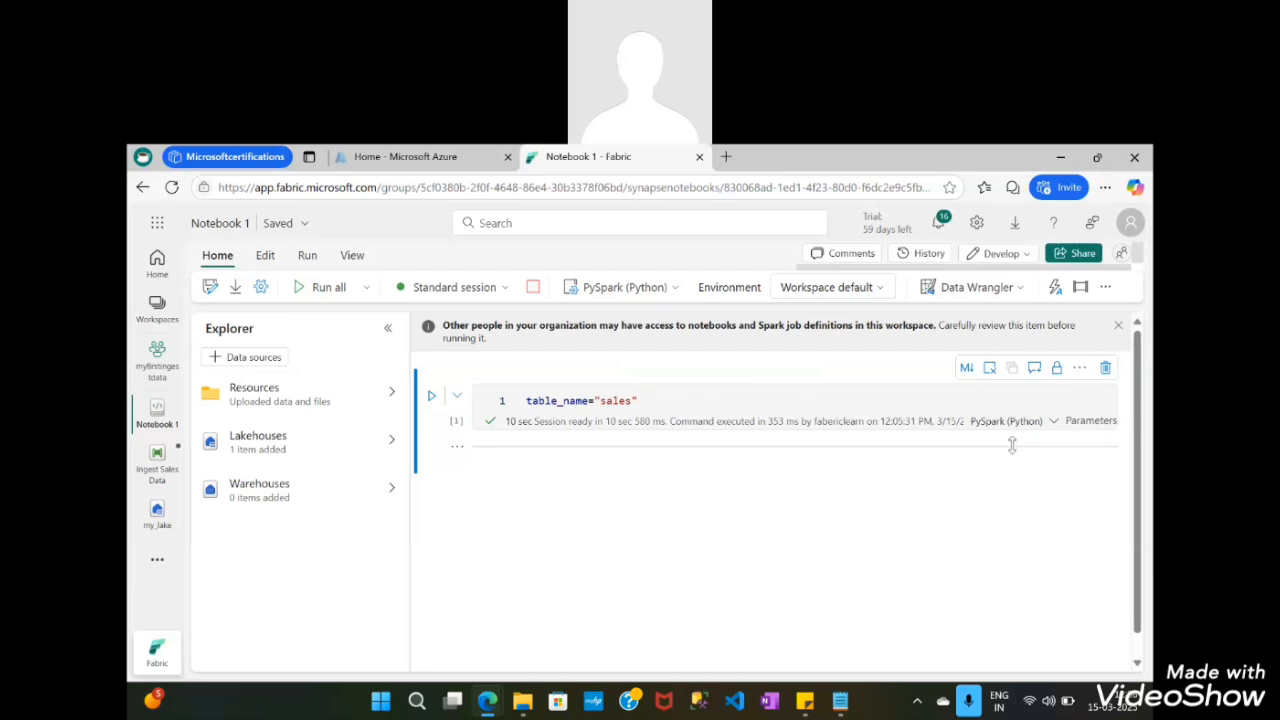
pyautogui.click(1079, 367)
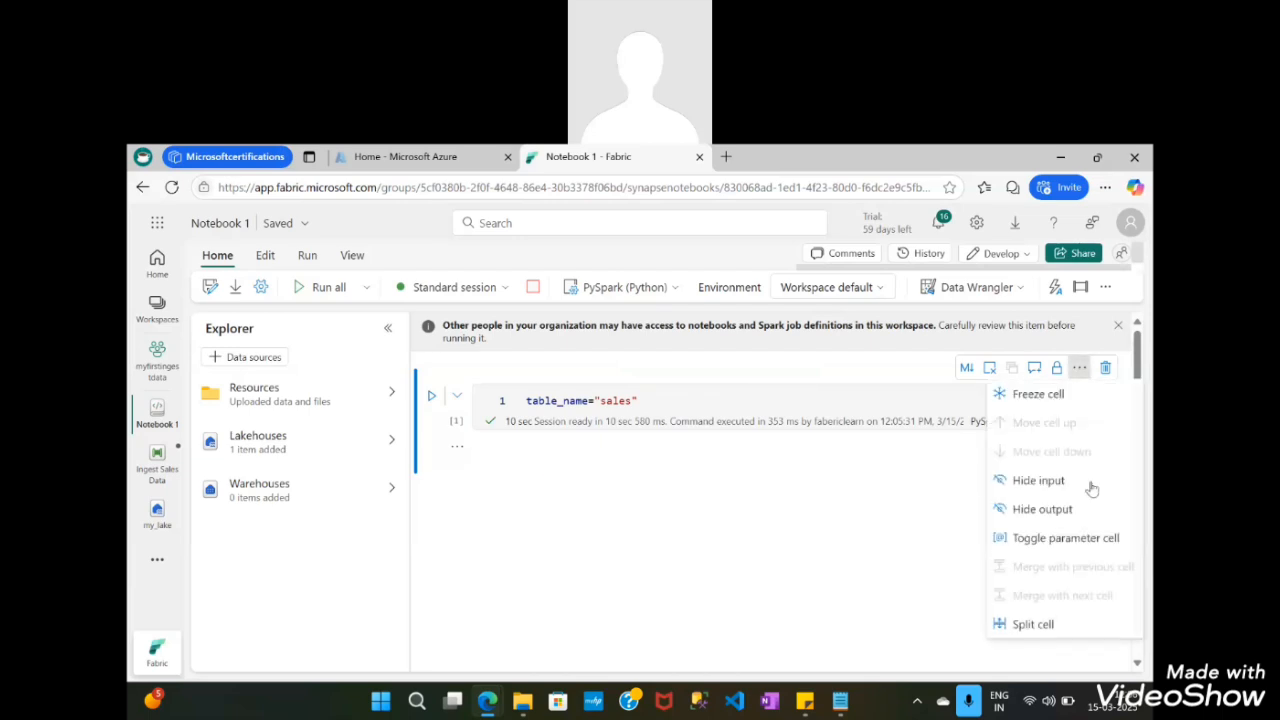
pyautogui.click(1067, 545)
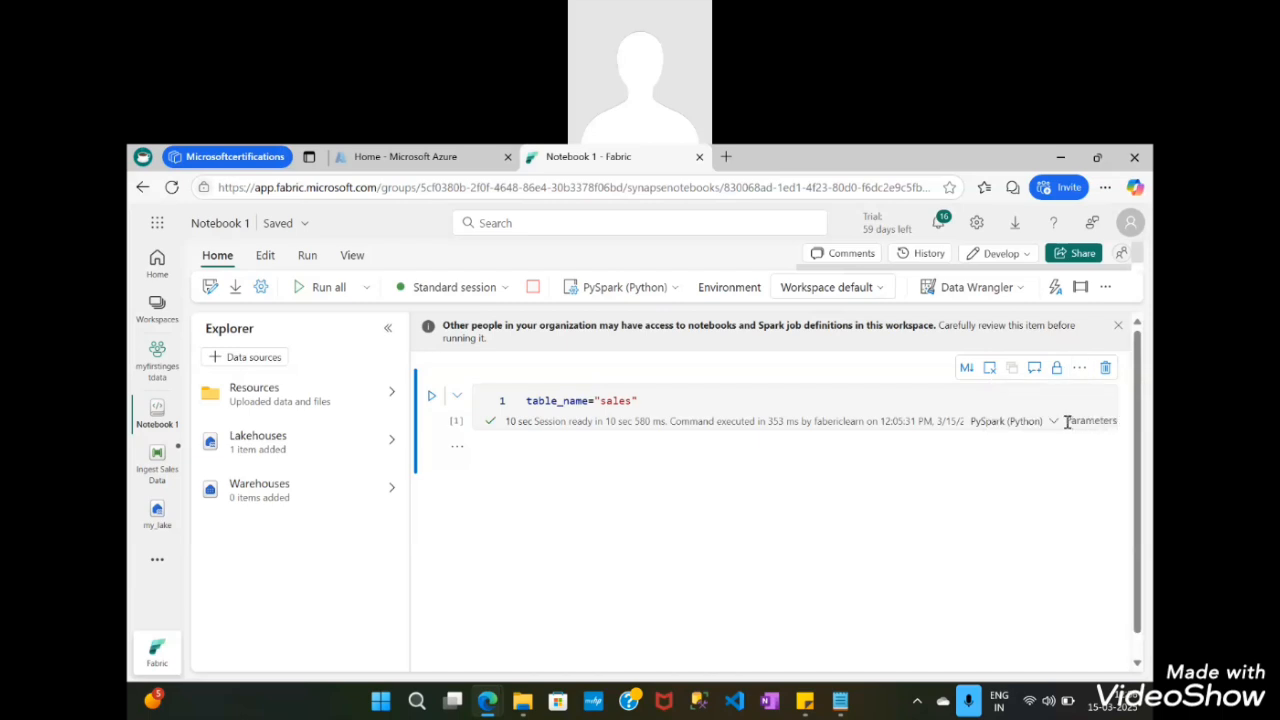
pyautogui.click(1079, 367)
pyautogui.click(1068, 540)
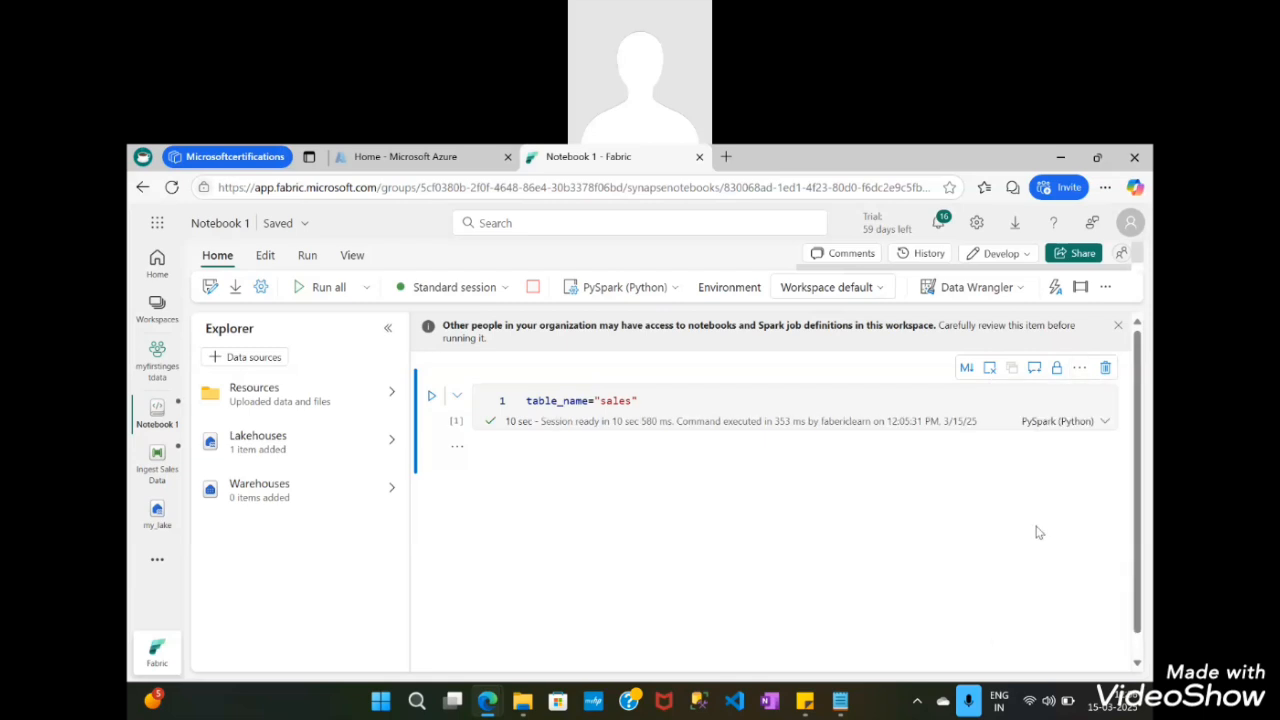
pyautogui.click(1079, 367)
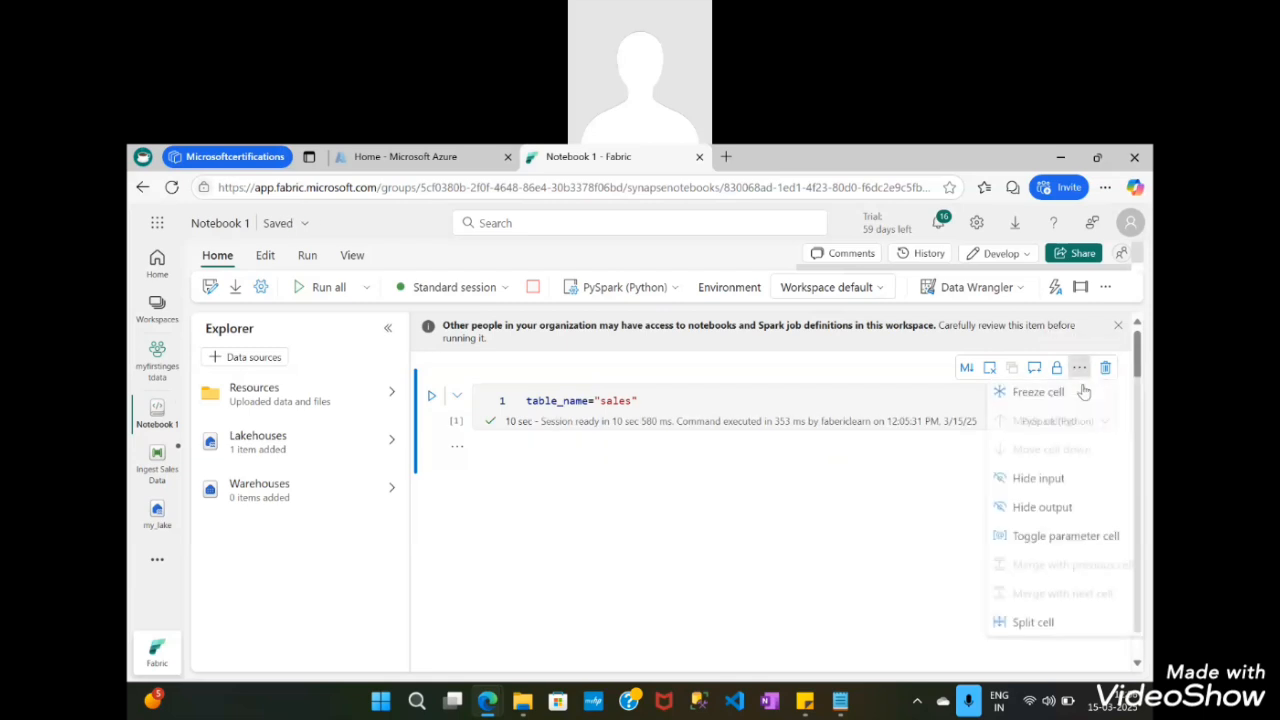
pyautogui.click(1077, 541)
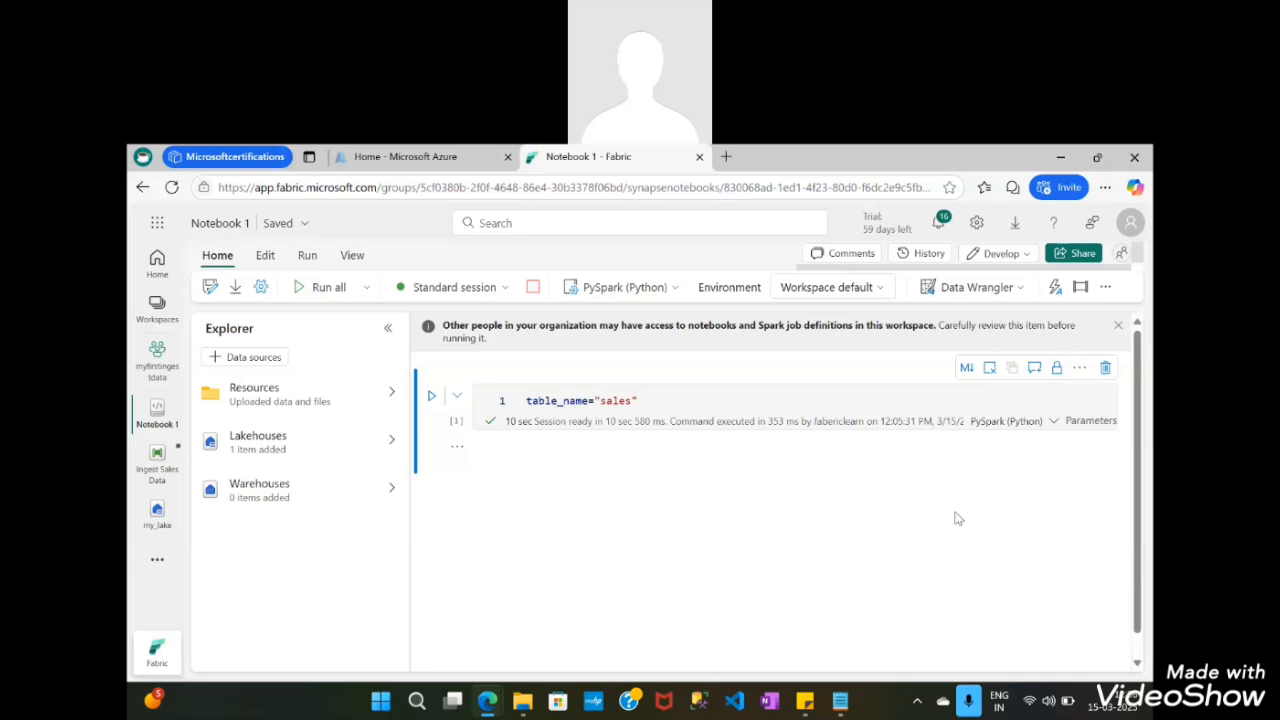
pyautogui.click(1079, 368)
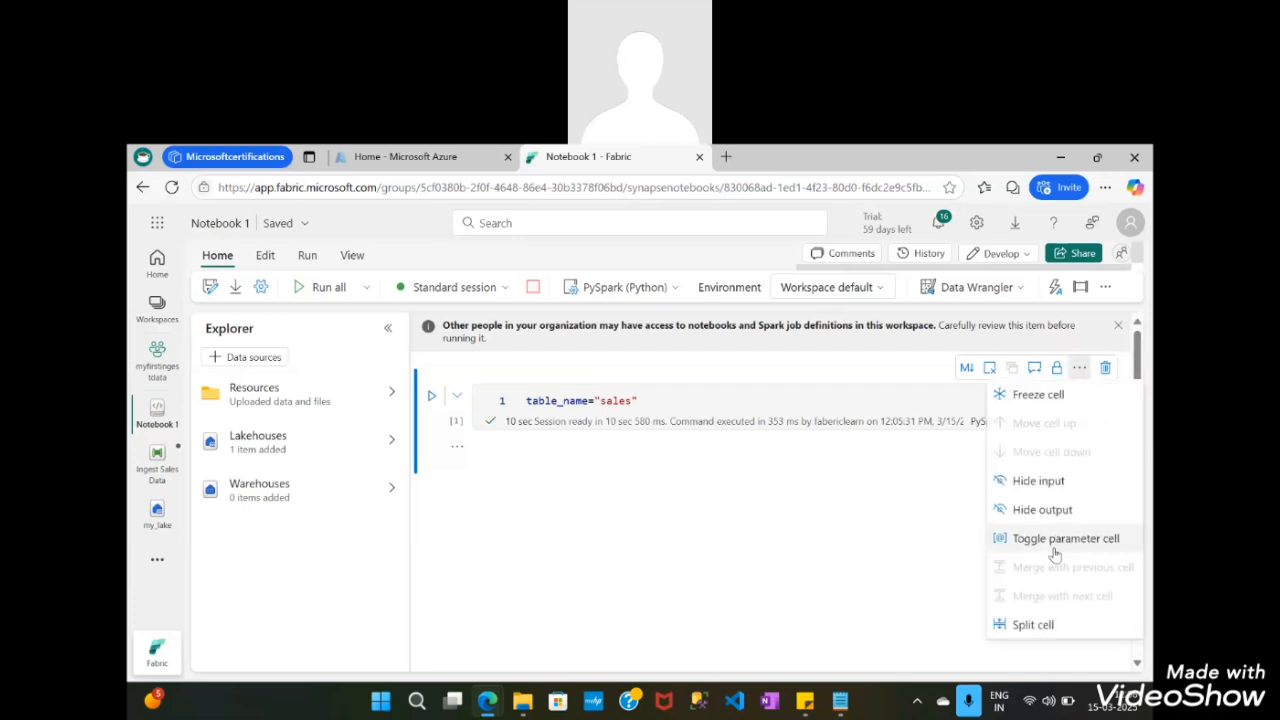
pyautogui.click(1068, 540)
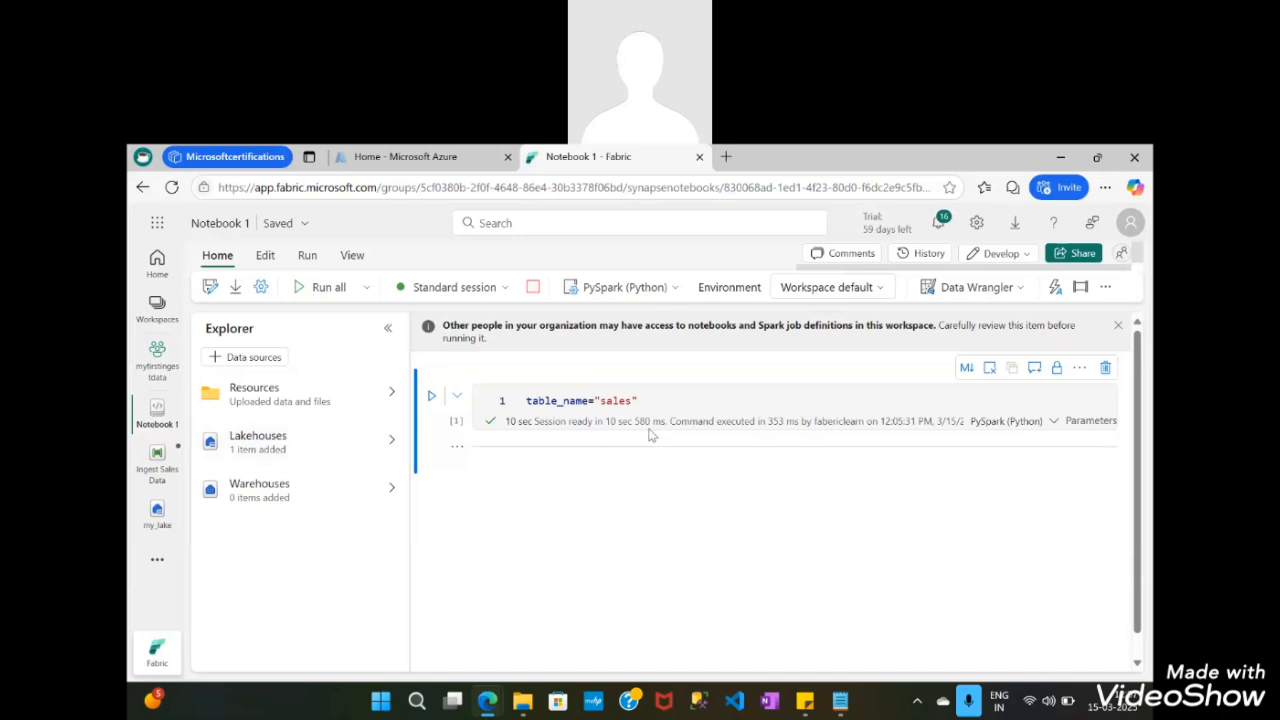
# Add a code cell below the parameter cell containing "from pysprak.sql.functions import *" and the comment "#Read the new sales data"
pyautogui.moveTo(518, 490)
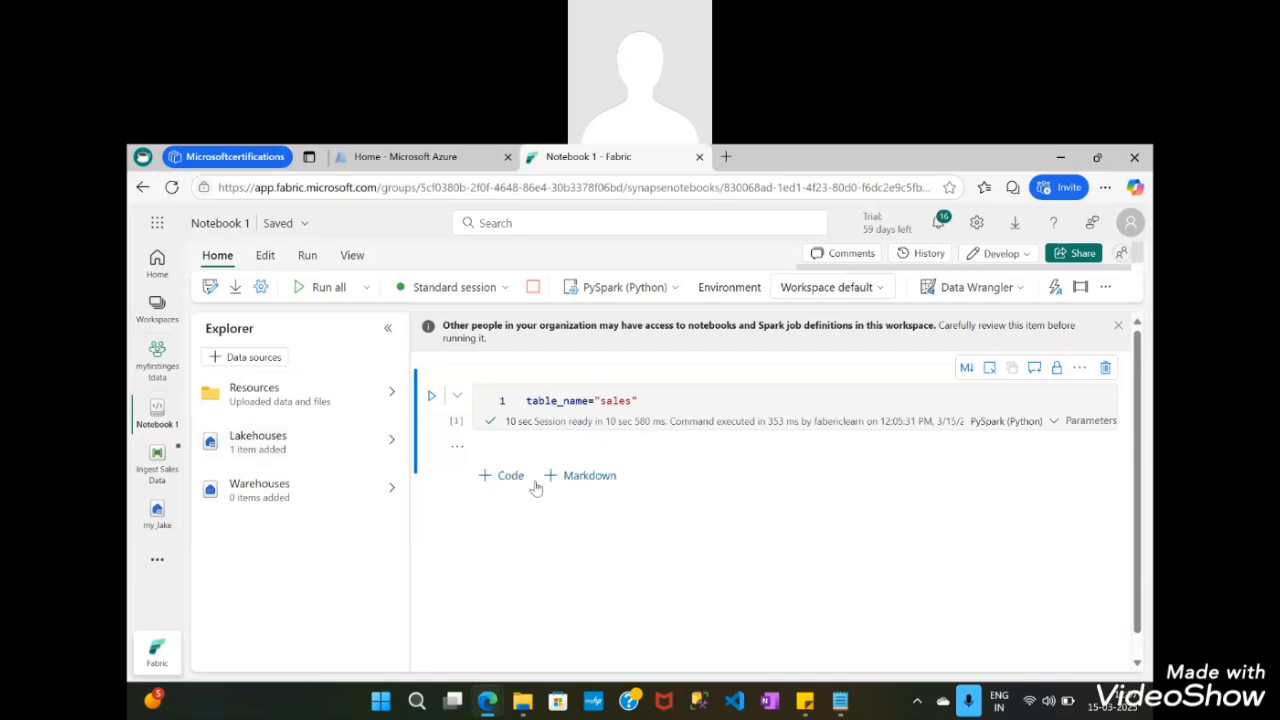
pyautogui.click(510, 476)
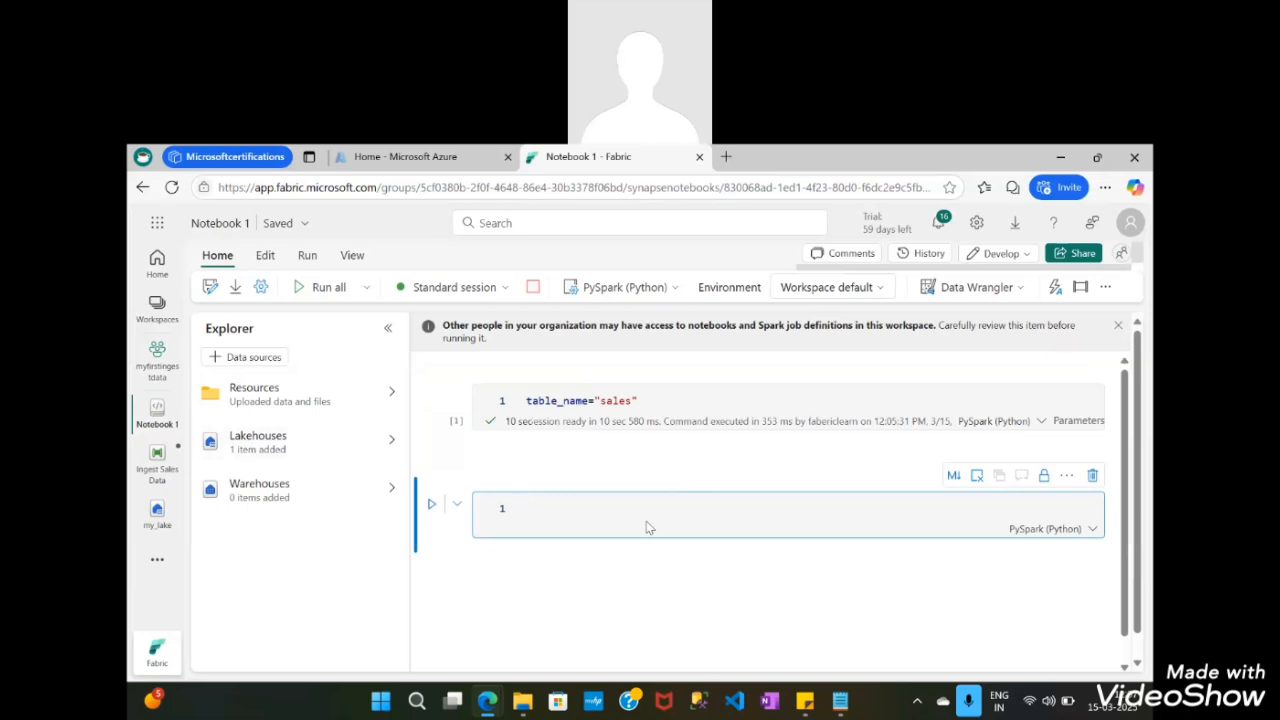
pyautogui.write('from ')
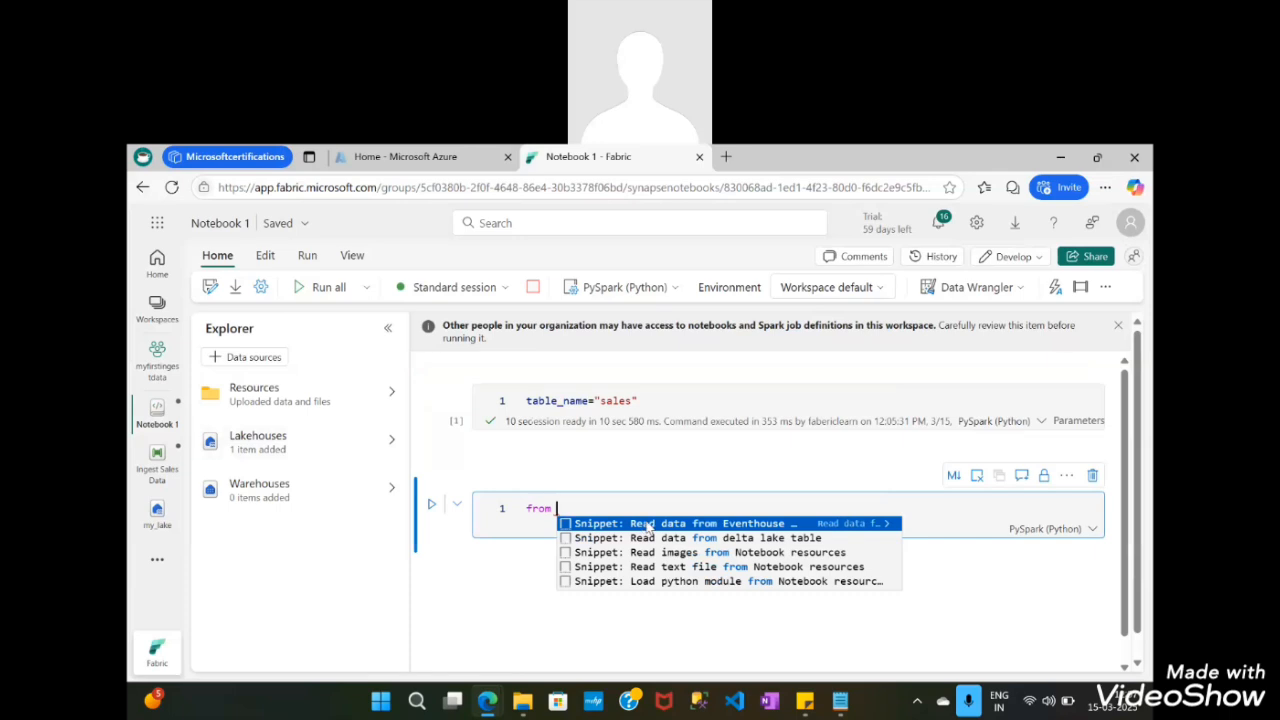
pyautogui.write('pysprak')
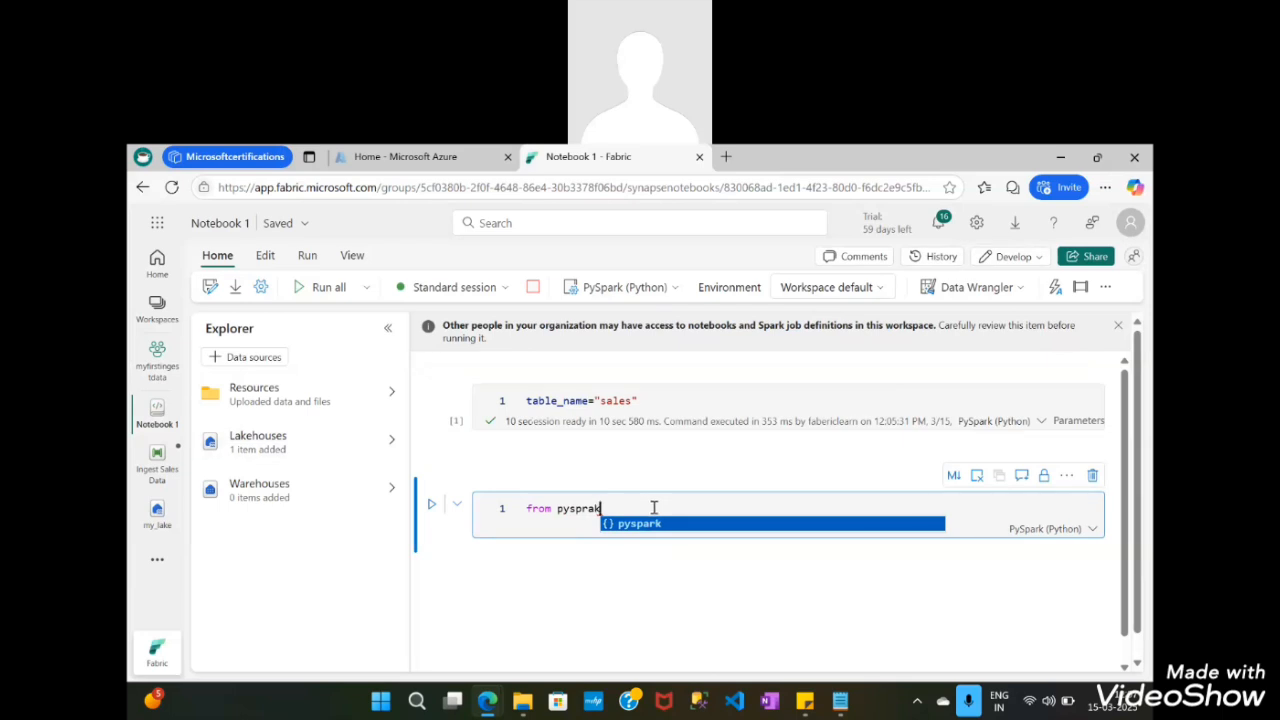
pyautogui.write('.sql.')
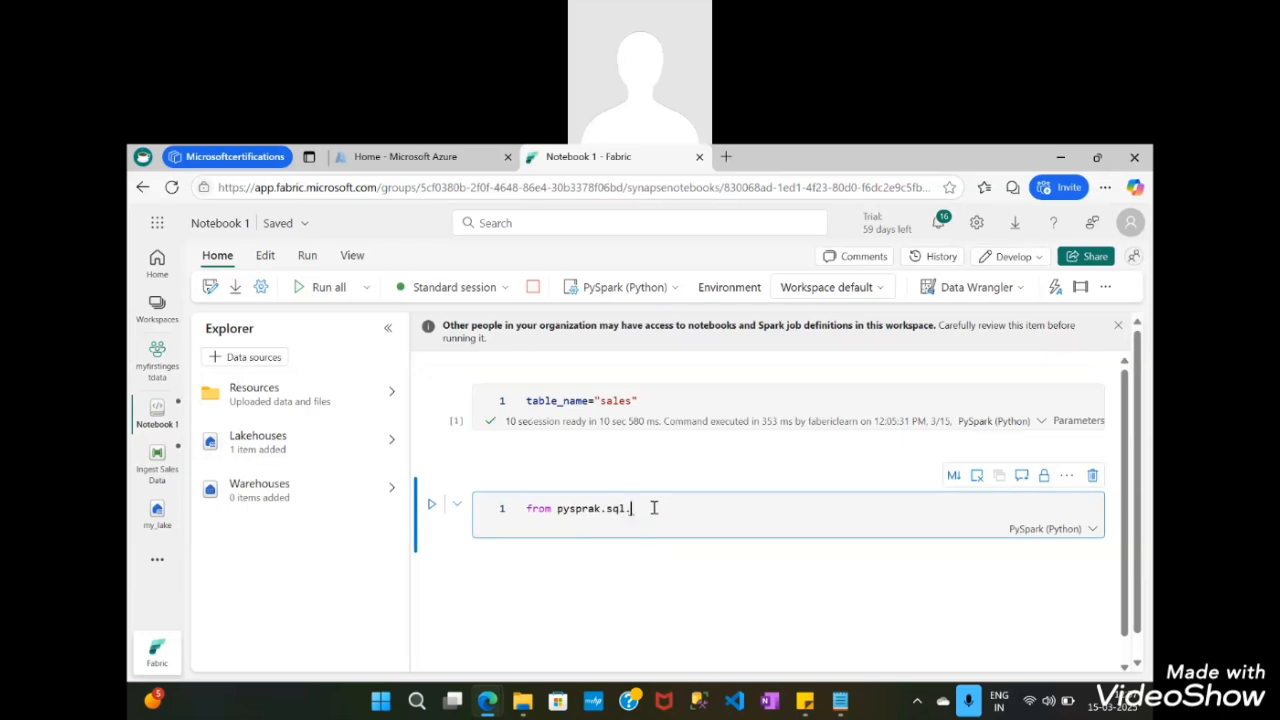
pyautogui.write('functions import *')
pyautogui.press('Return')
pyautogui.press('Return')
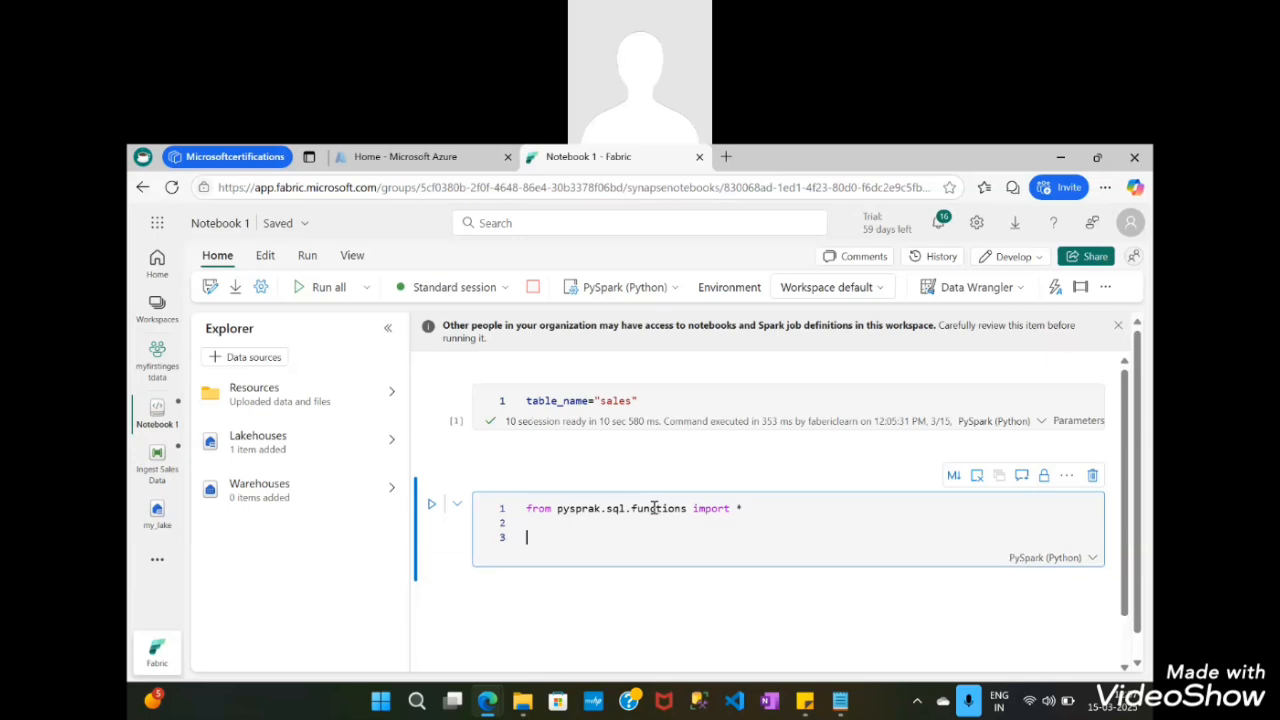
pyautogui.press('BackSpace')
pyautogui.write('#Read ')
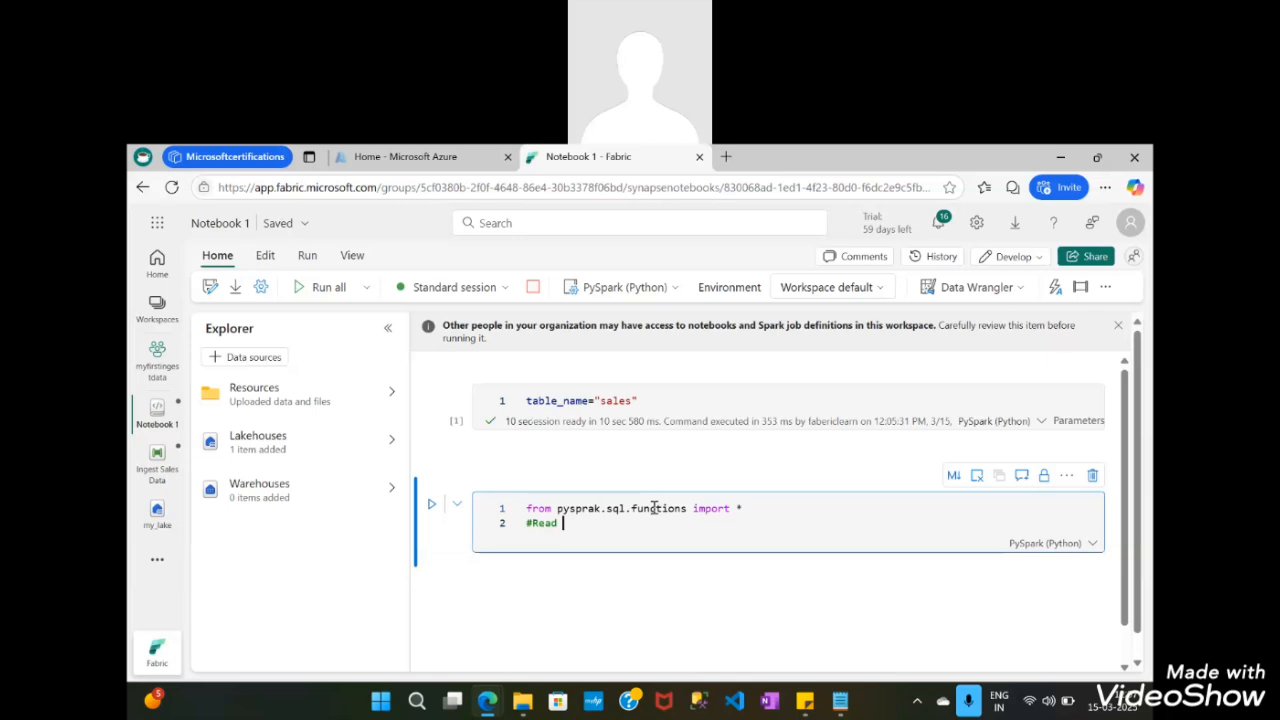
pyautogui.write('the new sales data')
pyautogui.press('Return')
# Start the read statement under the comment with df=sprak.read.format("csv"), followed by a dot for chaining
pyautogui.write('d')
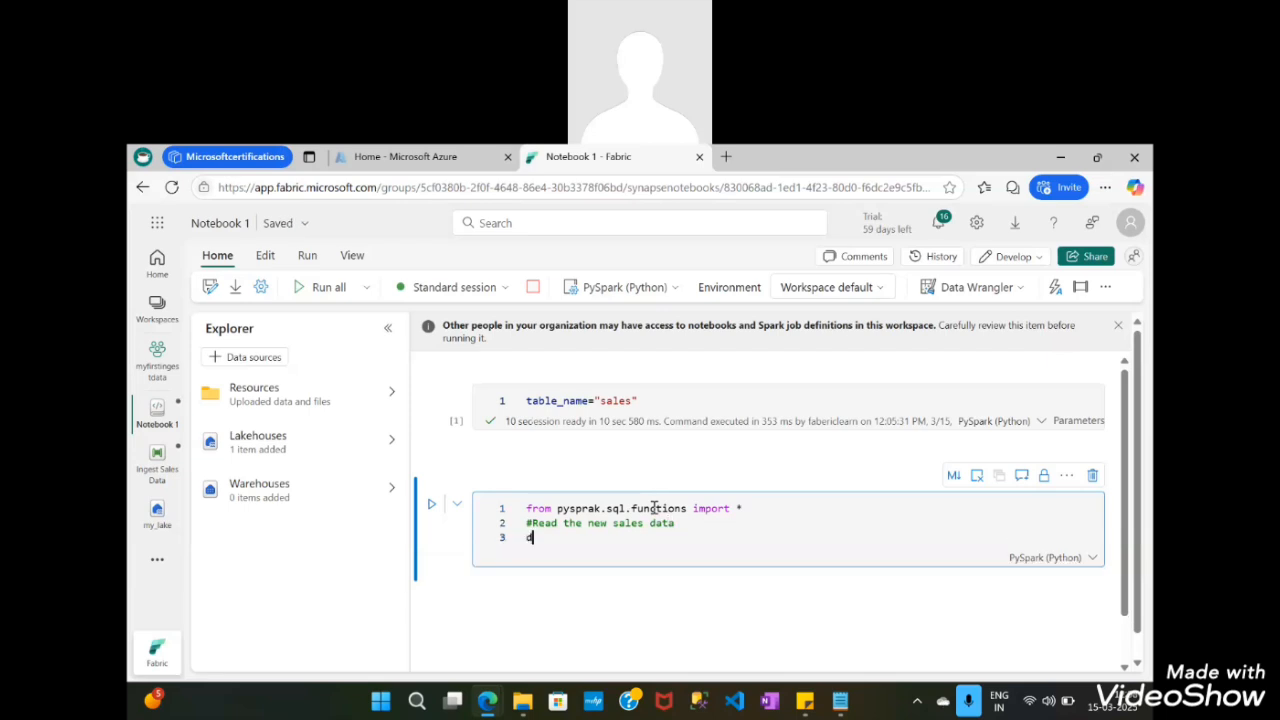
pyautogui.write('f=spra')
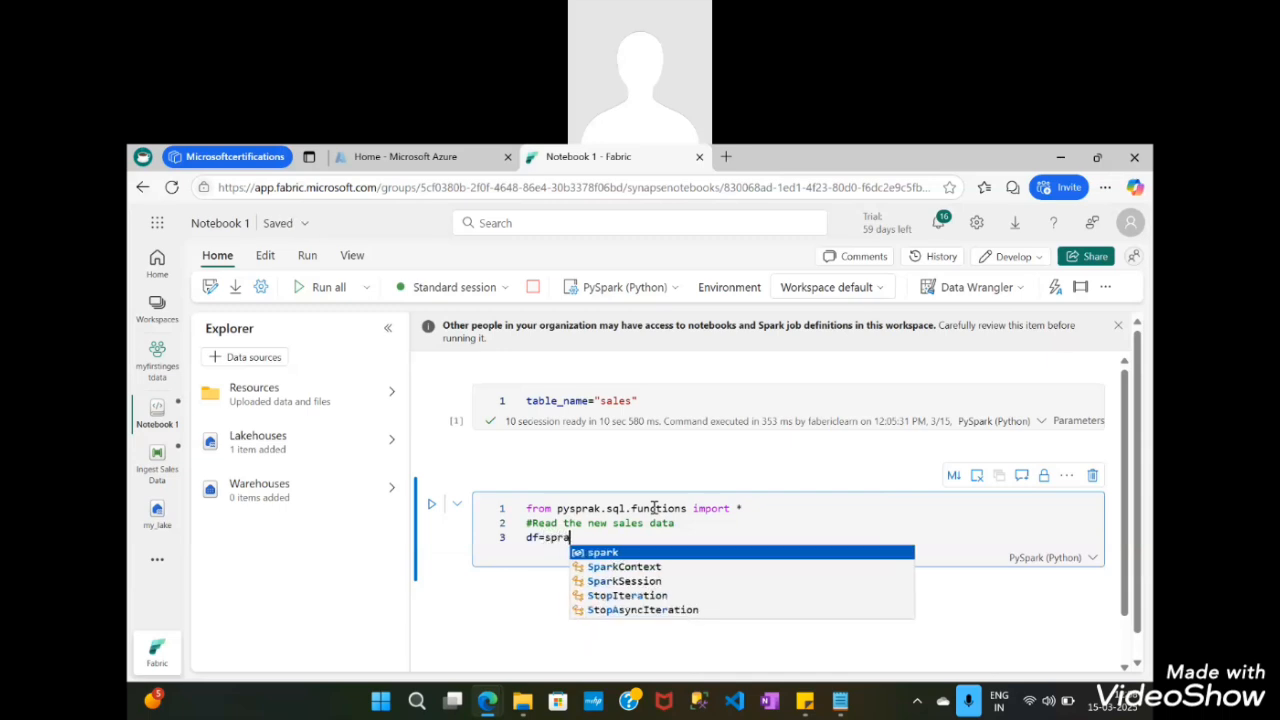
pyautogui.write('k.')
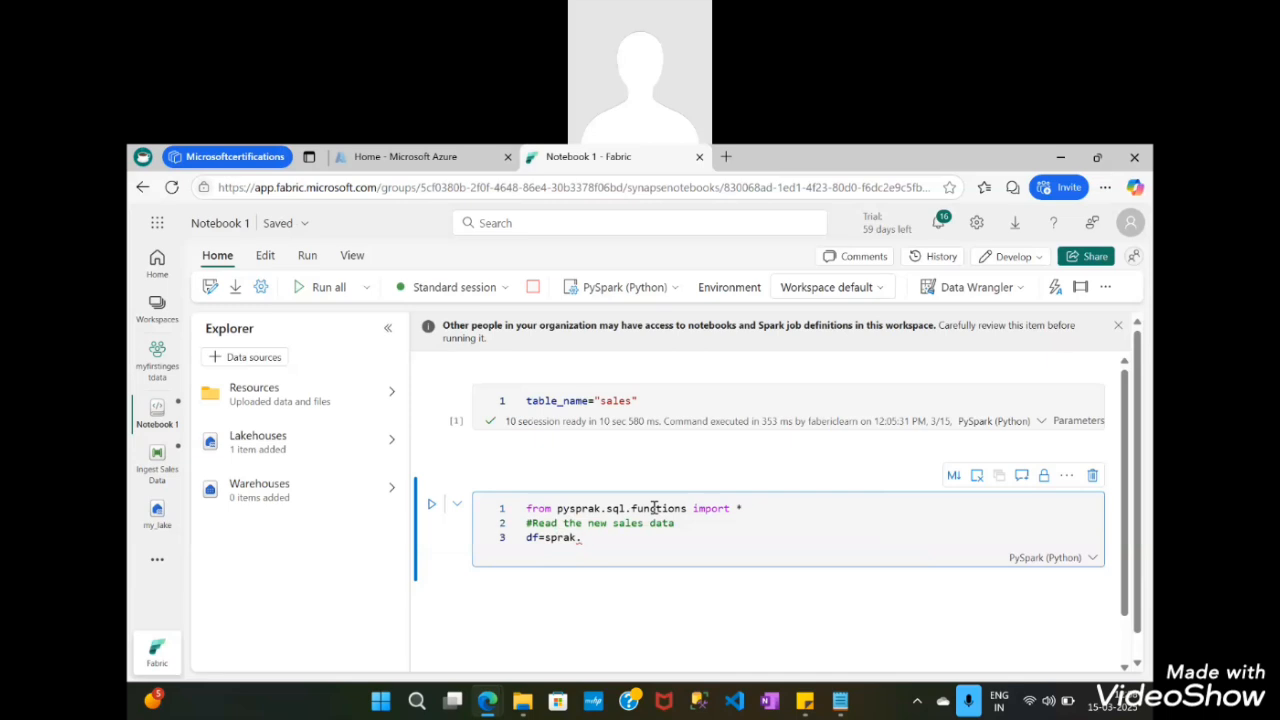
pyautogui.write('read.format("')
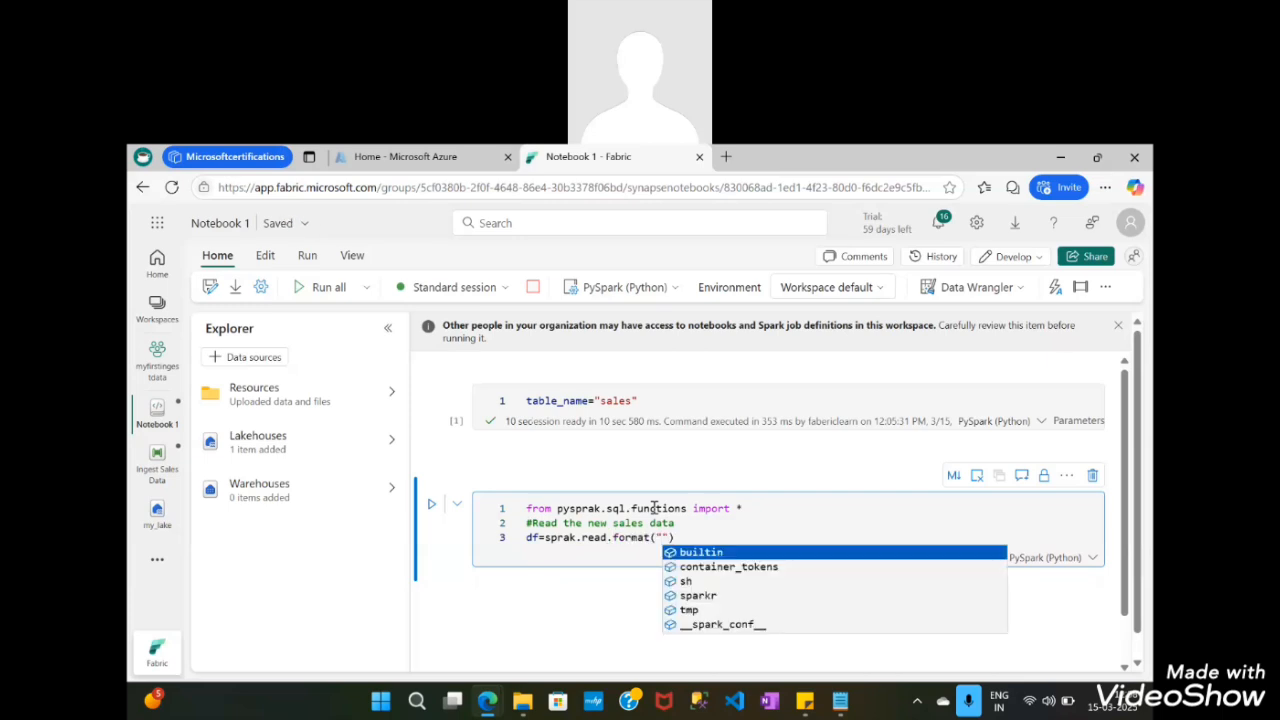
pyautogui.write('csv')
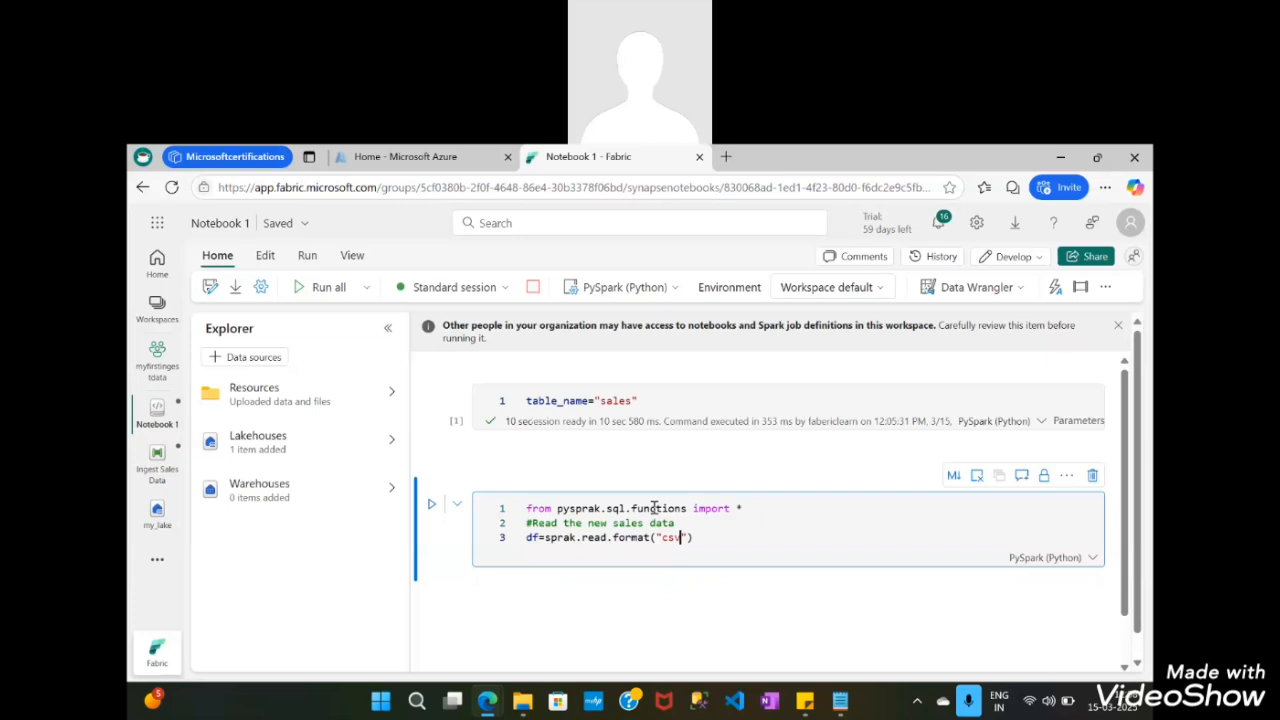
pyautogui.press('Right')
pyautogui.press('Right')
pyautogui.write('.')
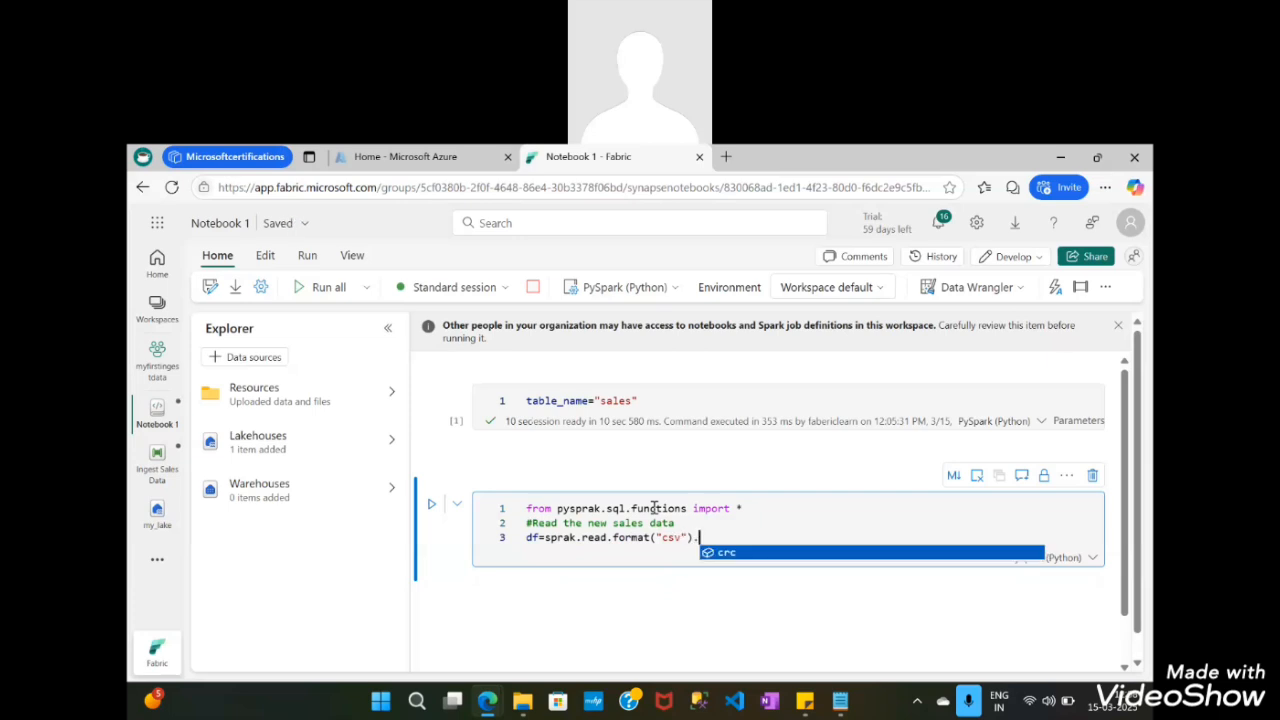
# Complete the read statement with .option("header","true") and .load("Files/new_data/*.csv")
pyautogui.write('option')
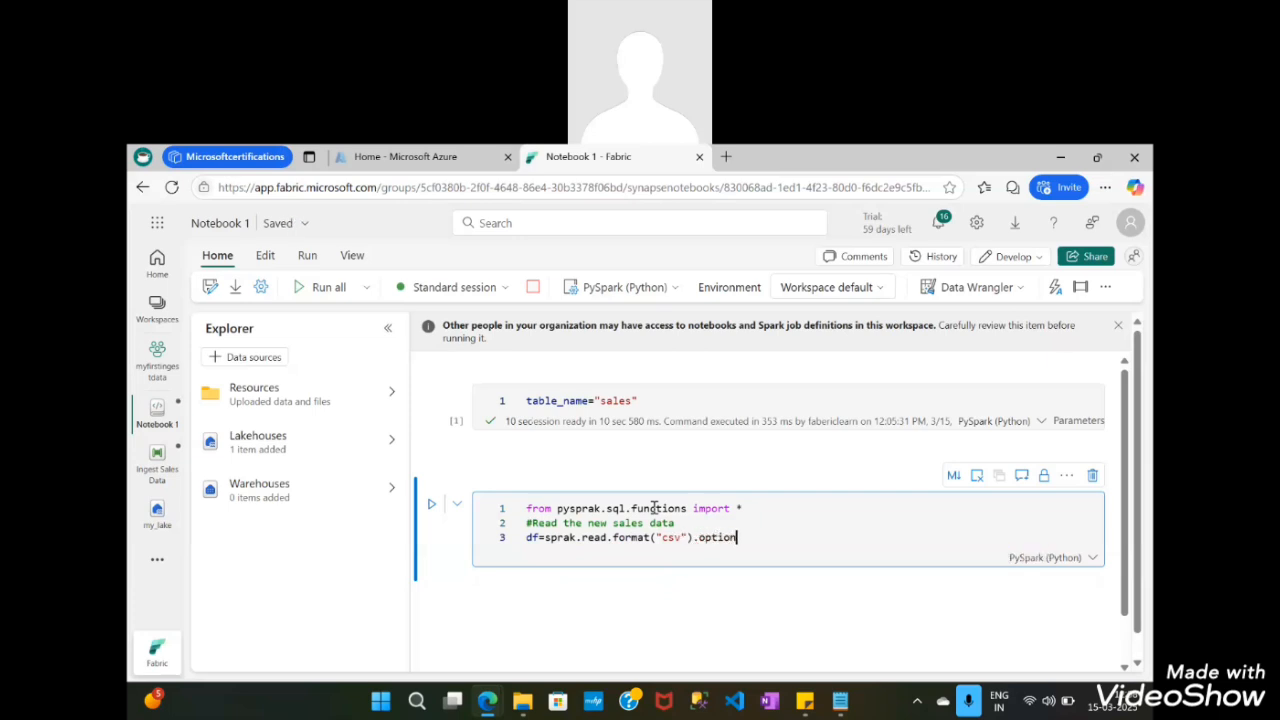
pyautogui.write('("')
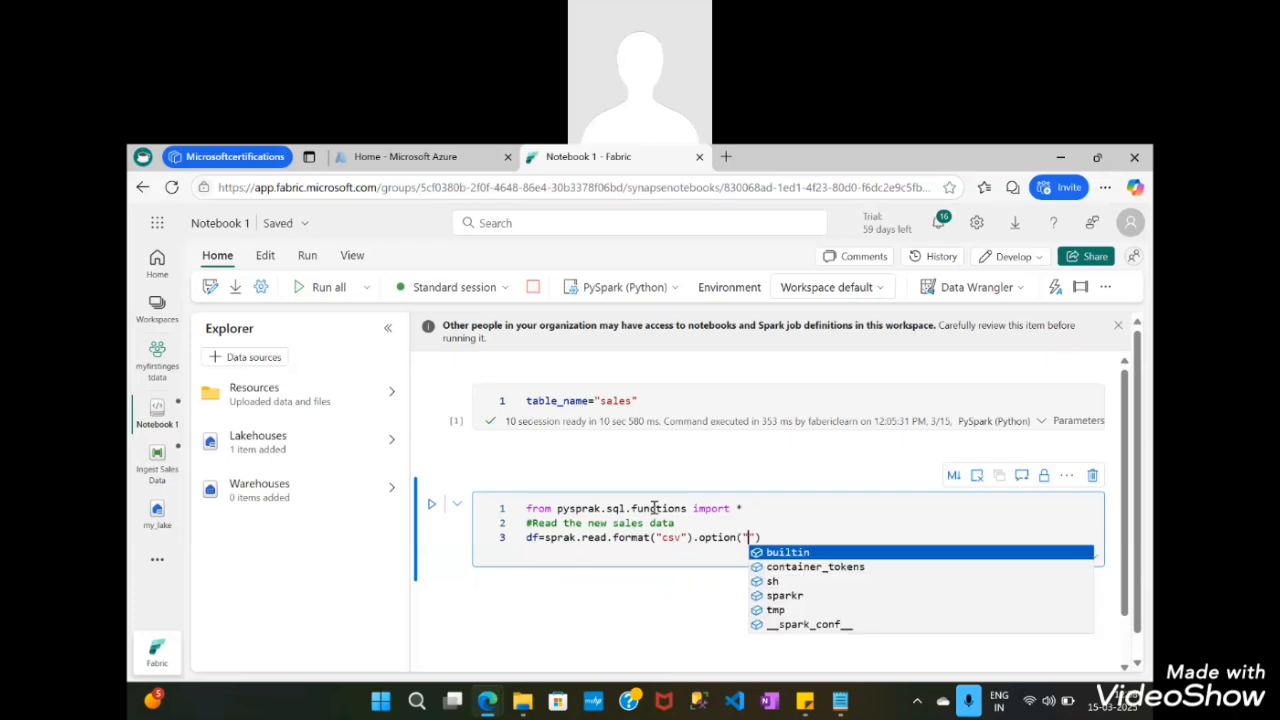
pyautogui.write('hea')
pyautogui.write('der')
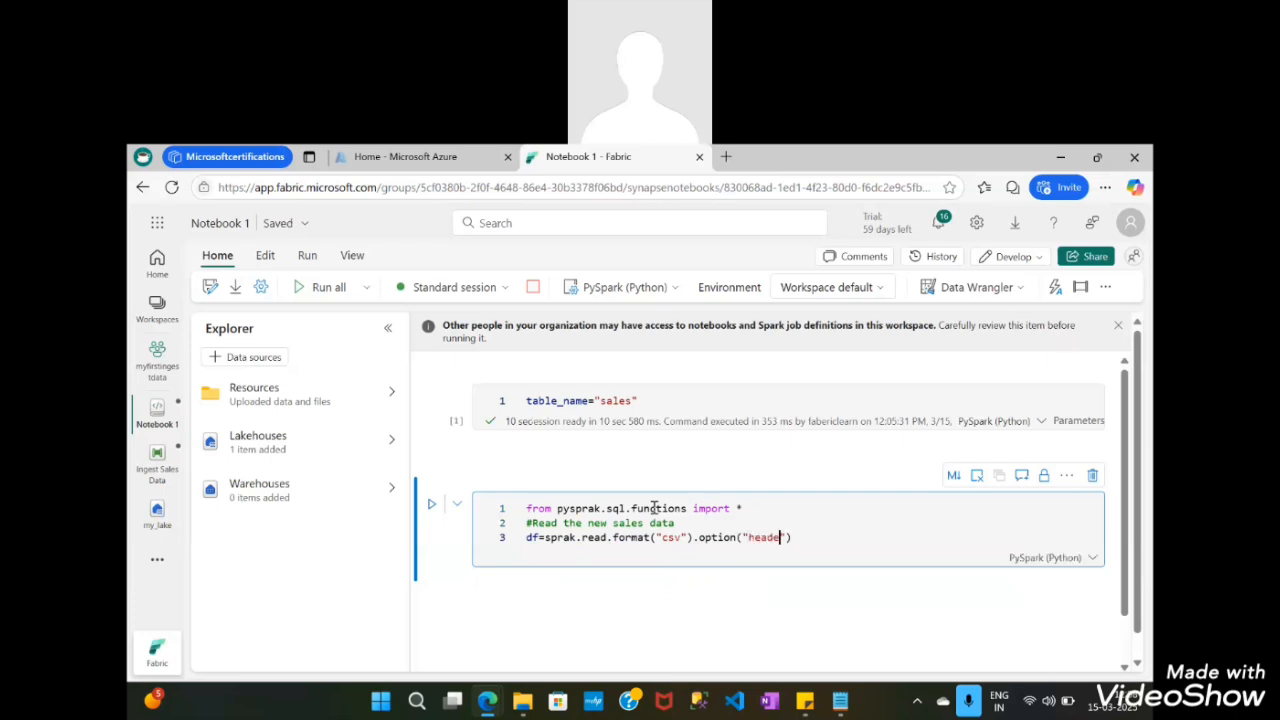
pyautogui.write('","true").load("')
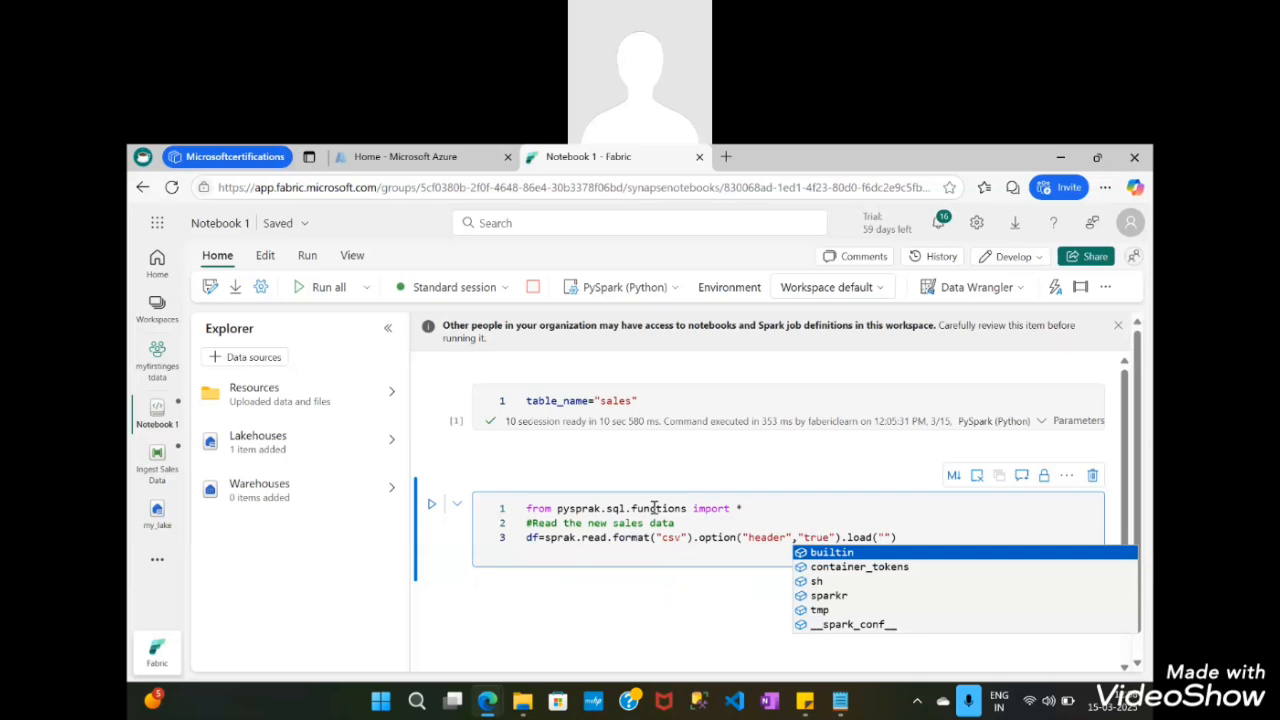
pyautogui.write('Files')
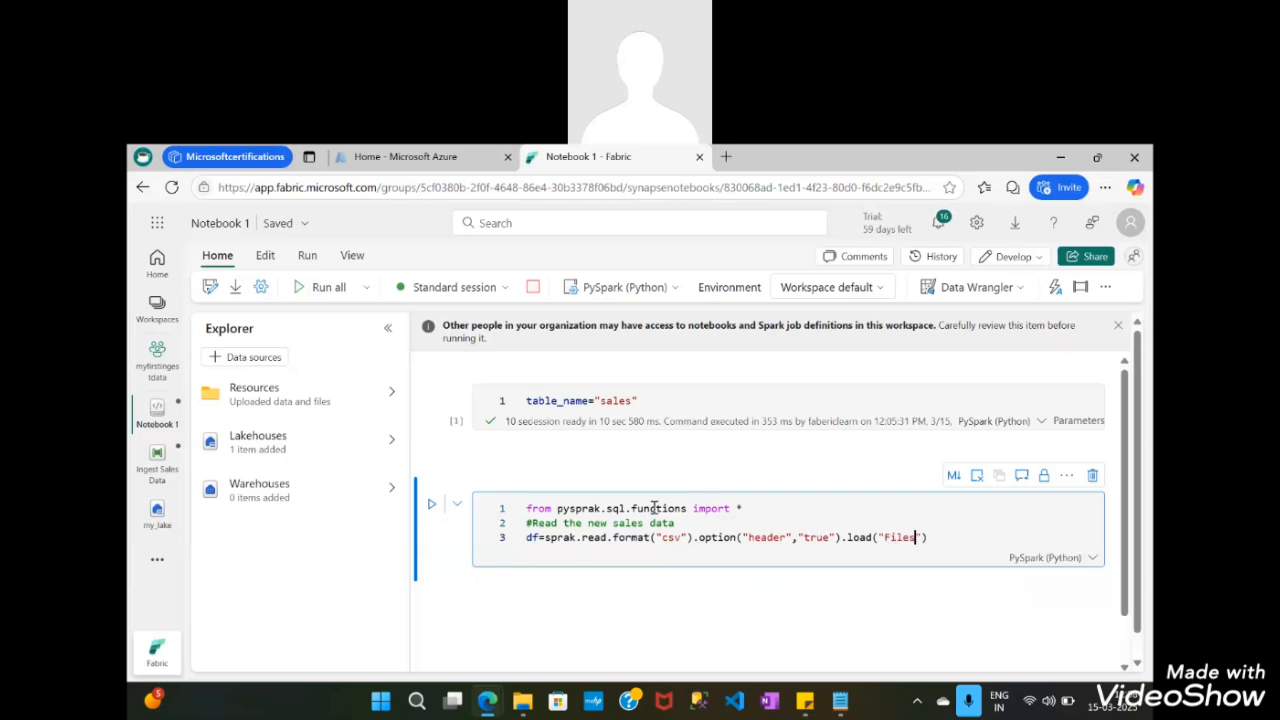
pyautogui.write('/new_data/*.')
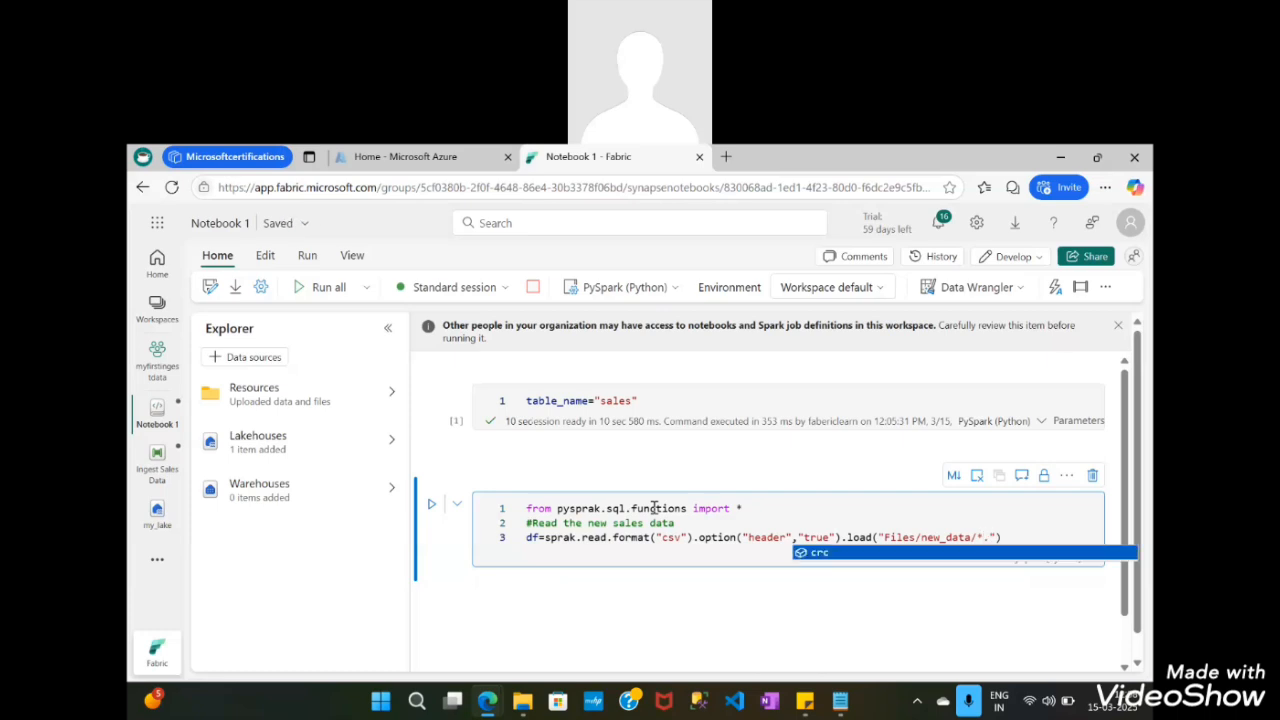
pyautogui.write('csv')
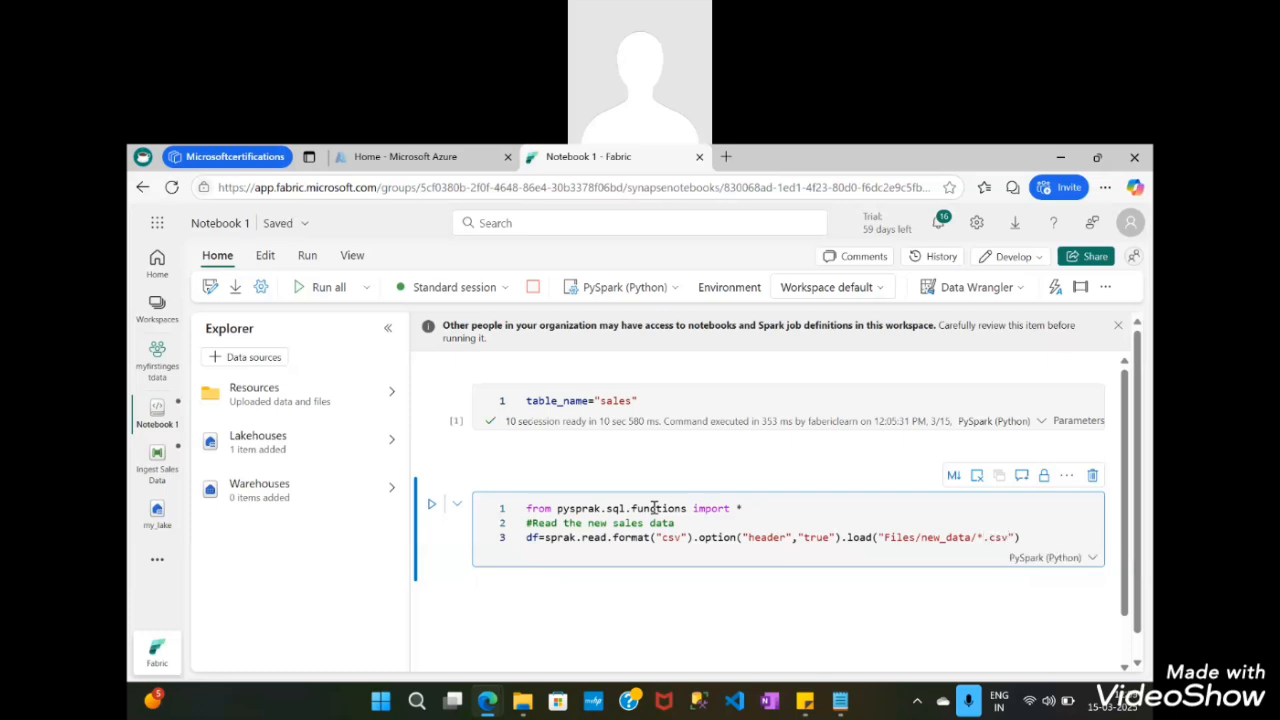
# Add the comment "#ADD month and year columns" below the read statement, separated by a blank line
pyautogui.press('Return')
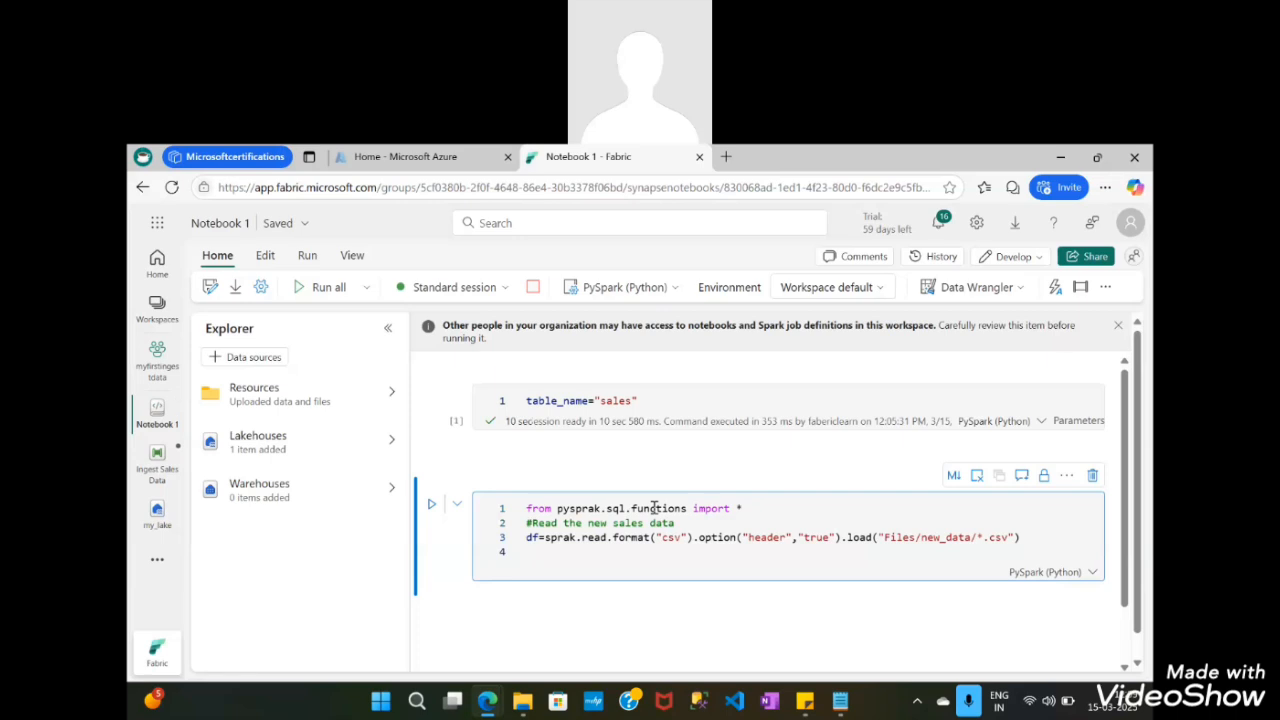
pyautogui.press('Return')
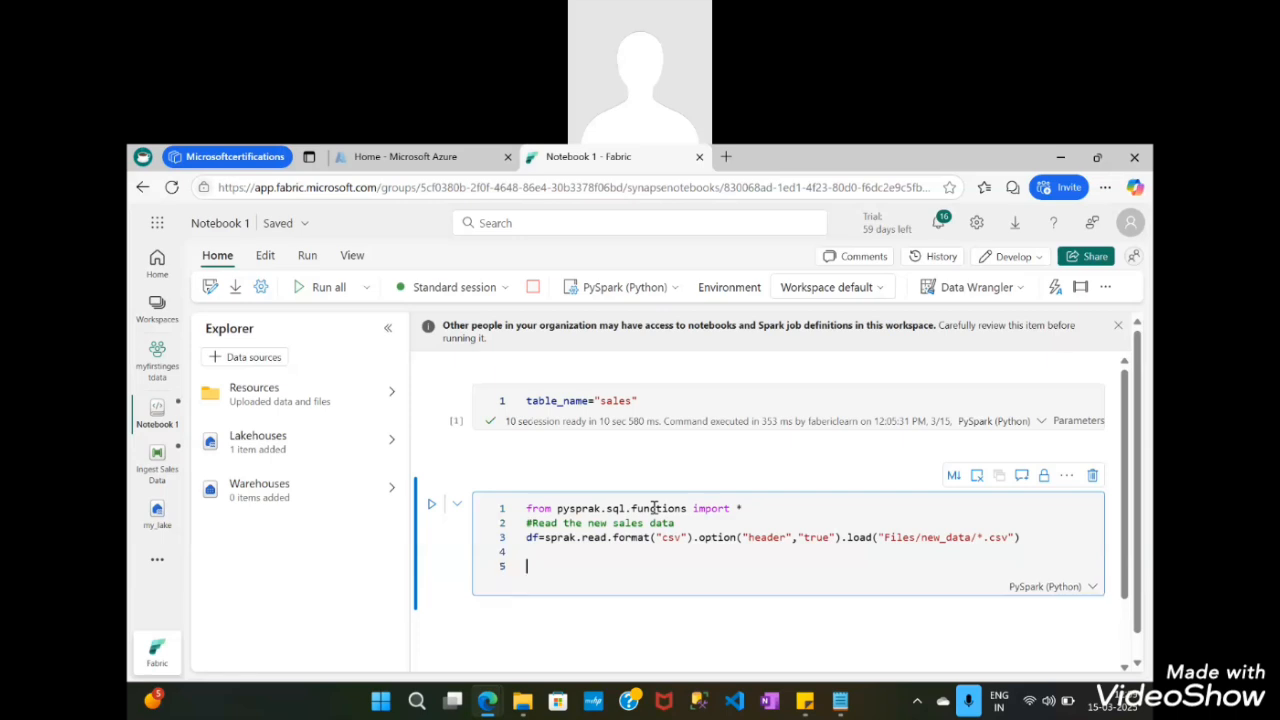
pyautogui.write('#ADD mont')
pyautogui.press('BackSpace')
pyautogui.write('th and year columns')
pyautogui.press('Return')
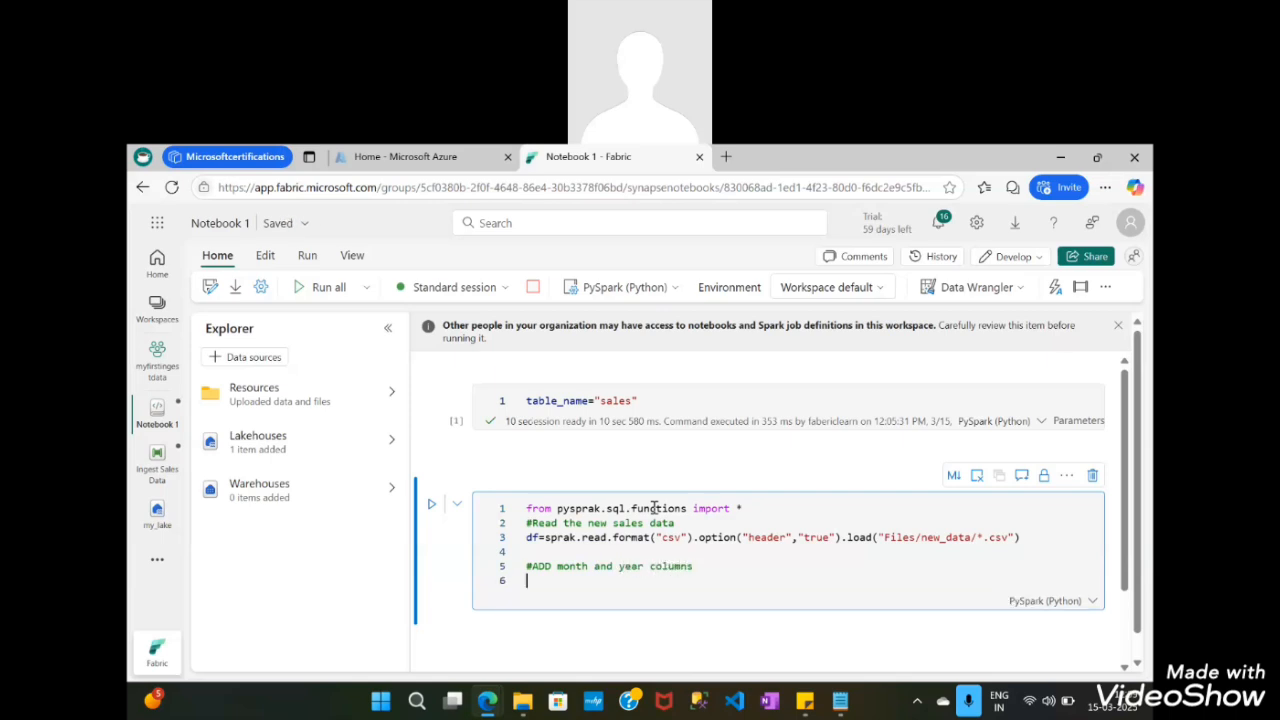
pyautogui.press('Return')
# Write a statement reassigning df with a Year column, using withColumn("Year",year(col(OrderDate")))
pyautogui.write('df')
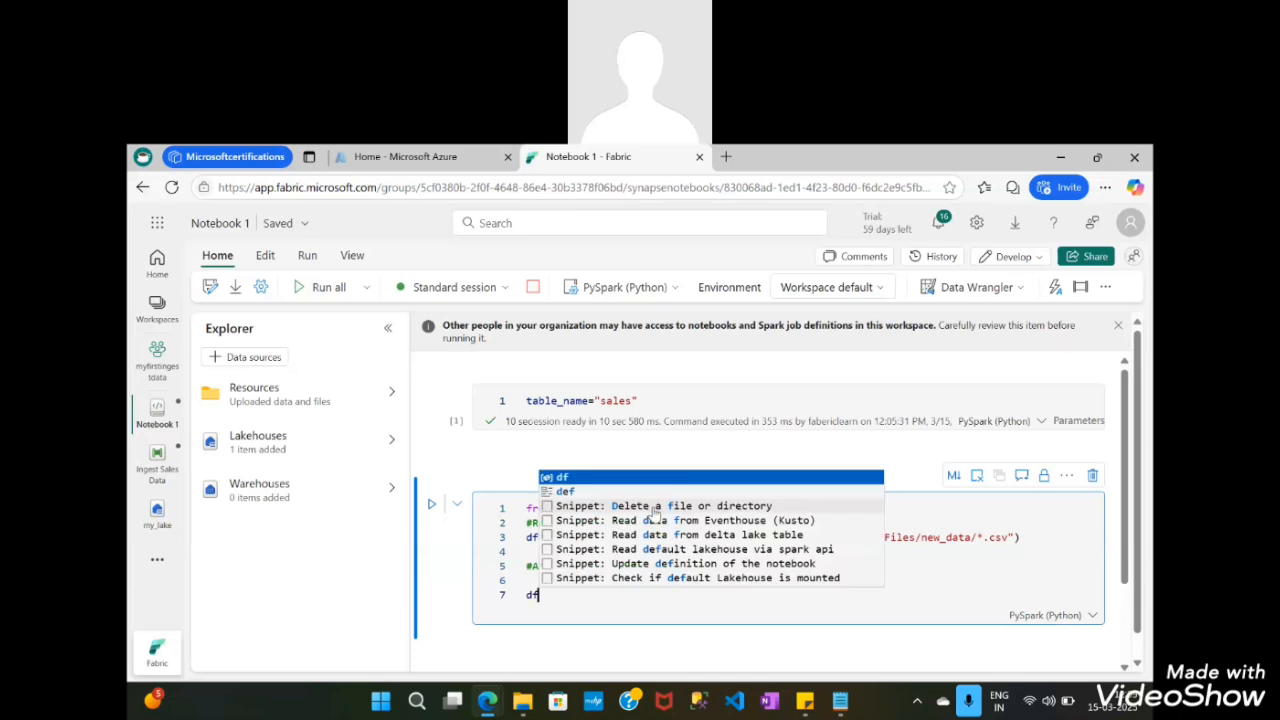
pyautogui.write('=')
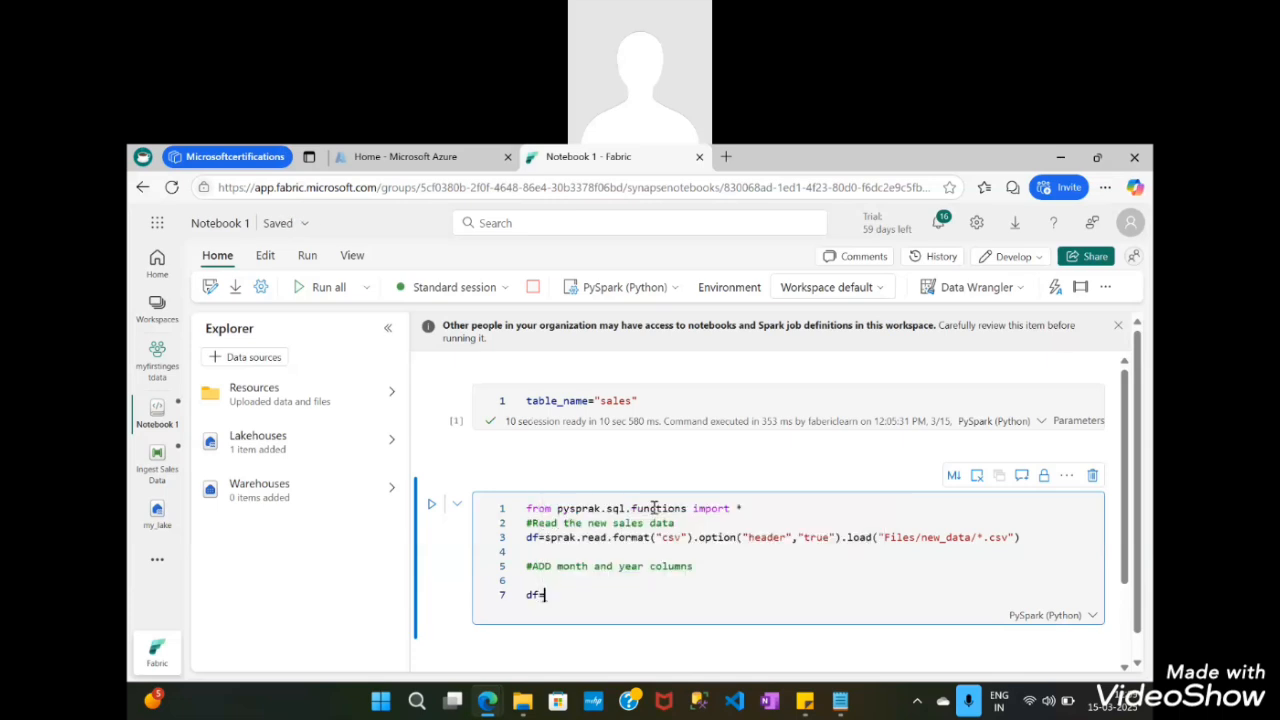
pyautogui.write('df')
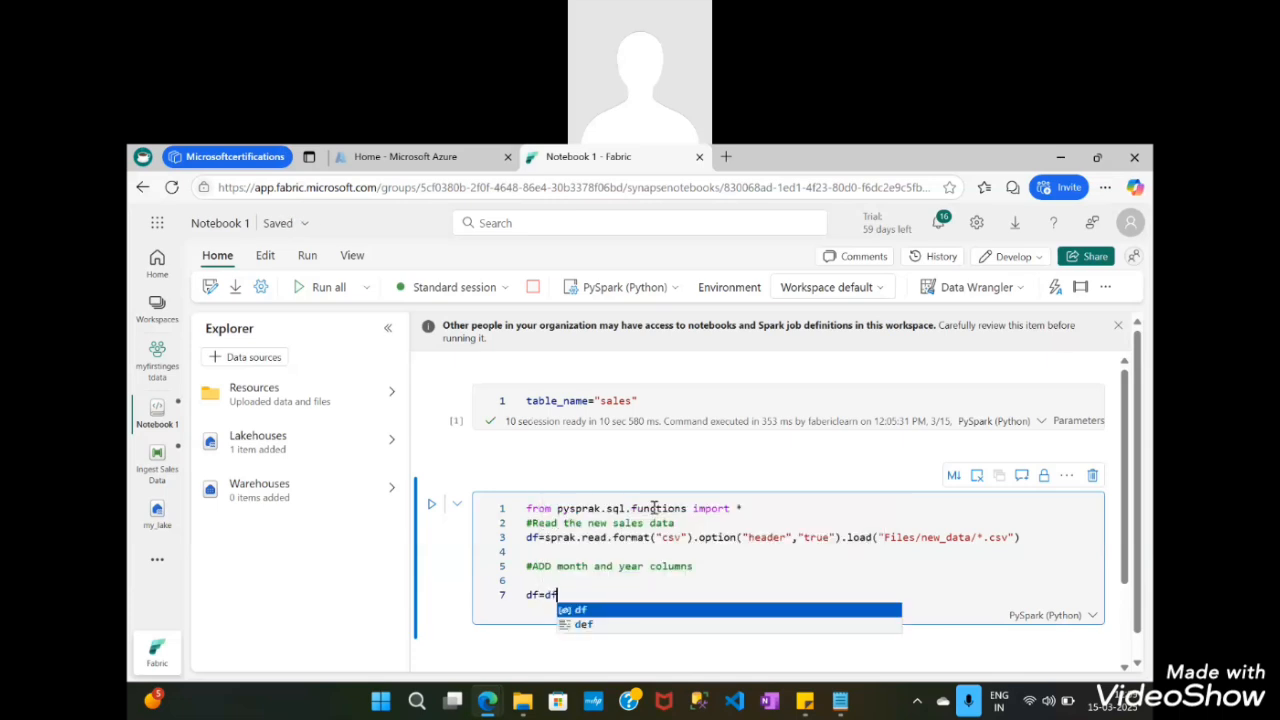
pyautogui.write('.withC')
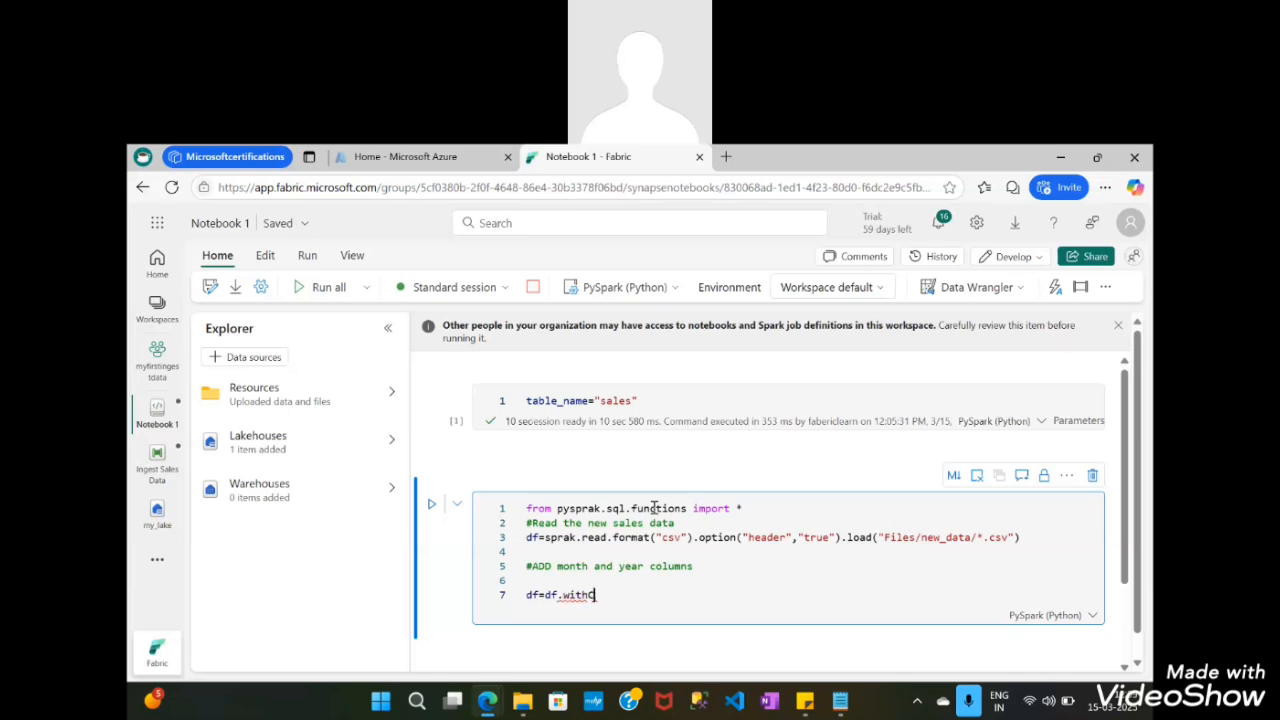
pyautogui.write('olumn("')
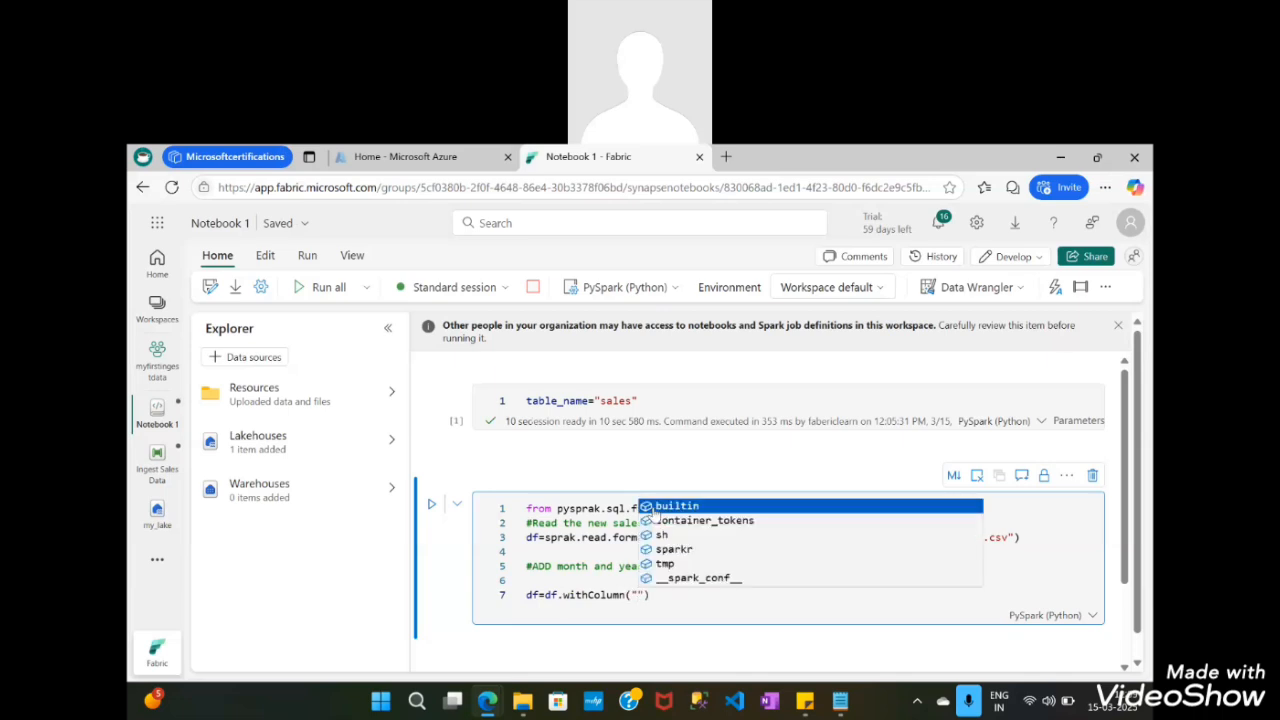
pyautogui.press('Escape')
pyautogui.write('Year')
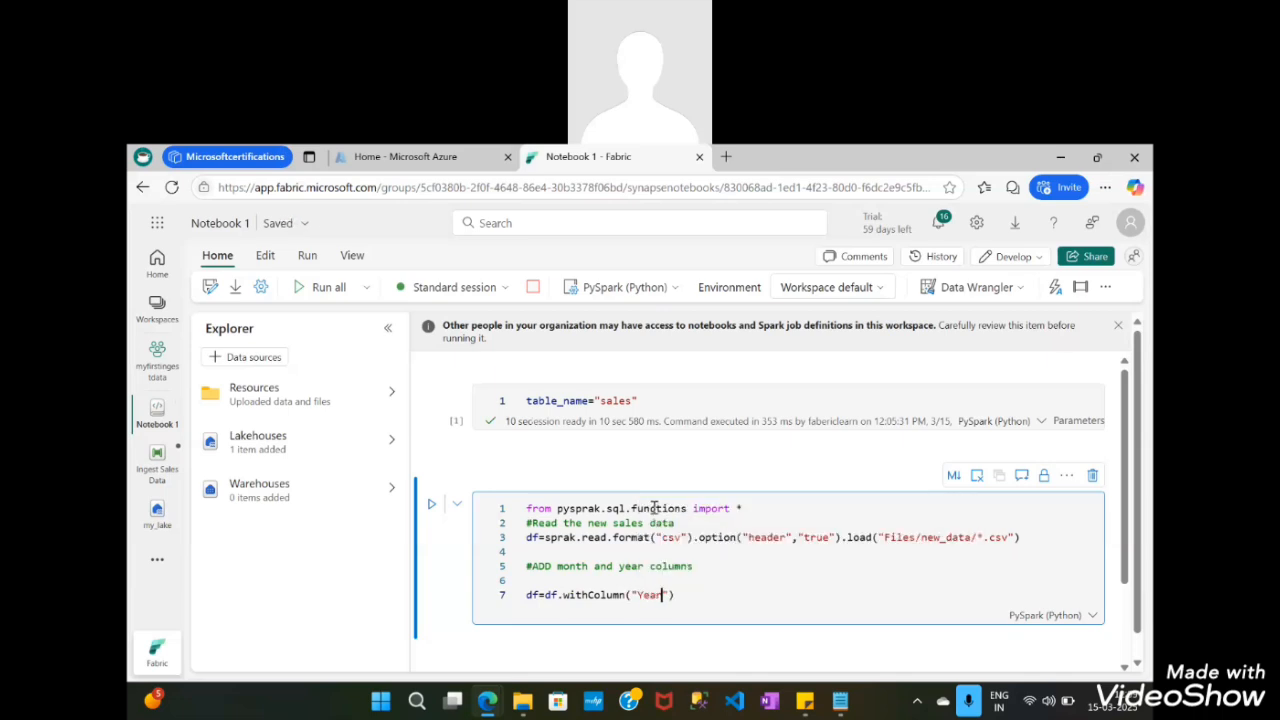
pyautogui.write('",year(col')
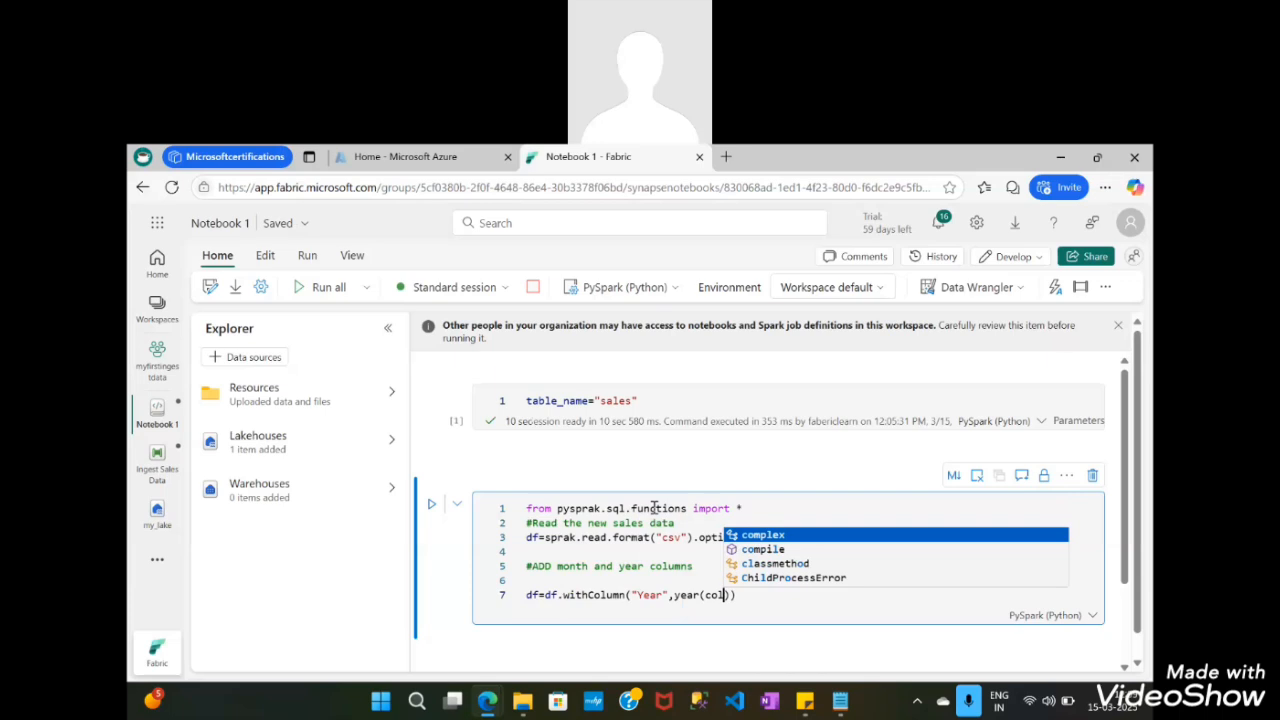
pyautogui.write('(O')
pyautogui.write('rder')
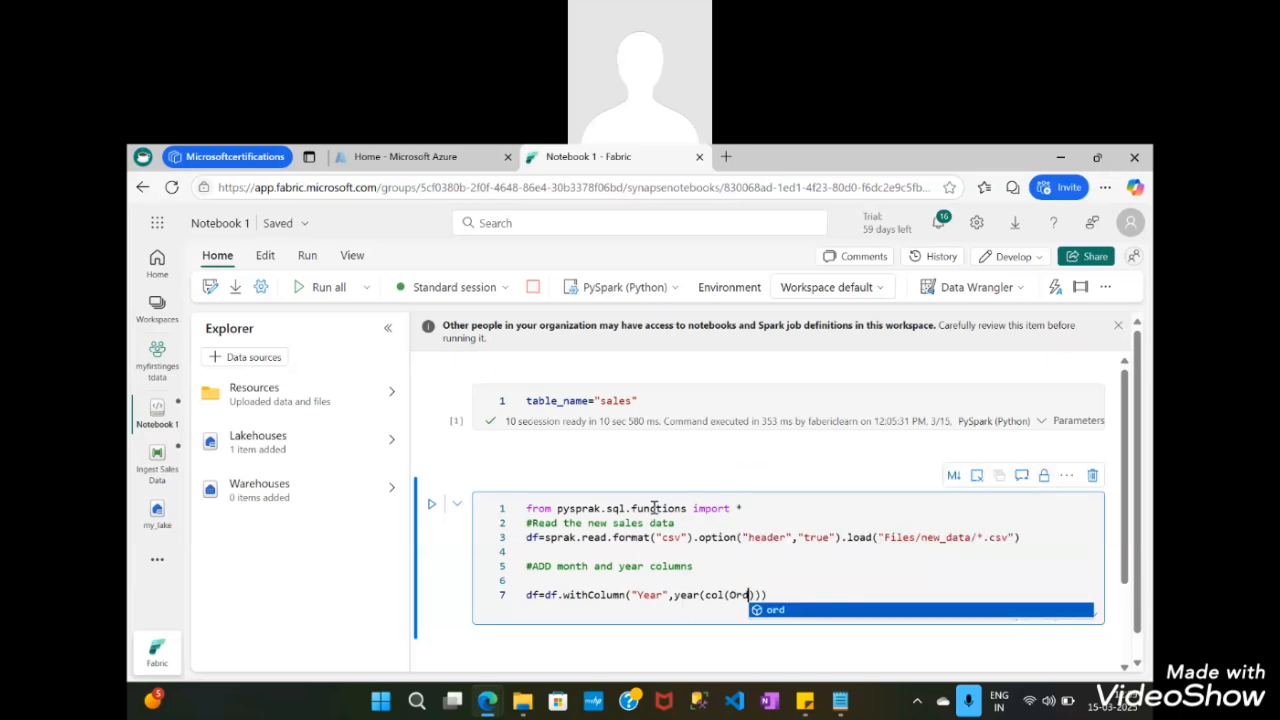
pyautogui.write('Date')
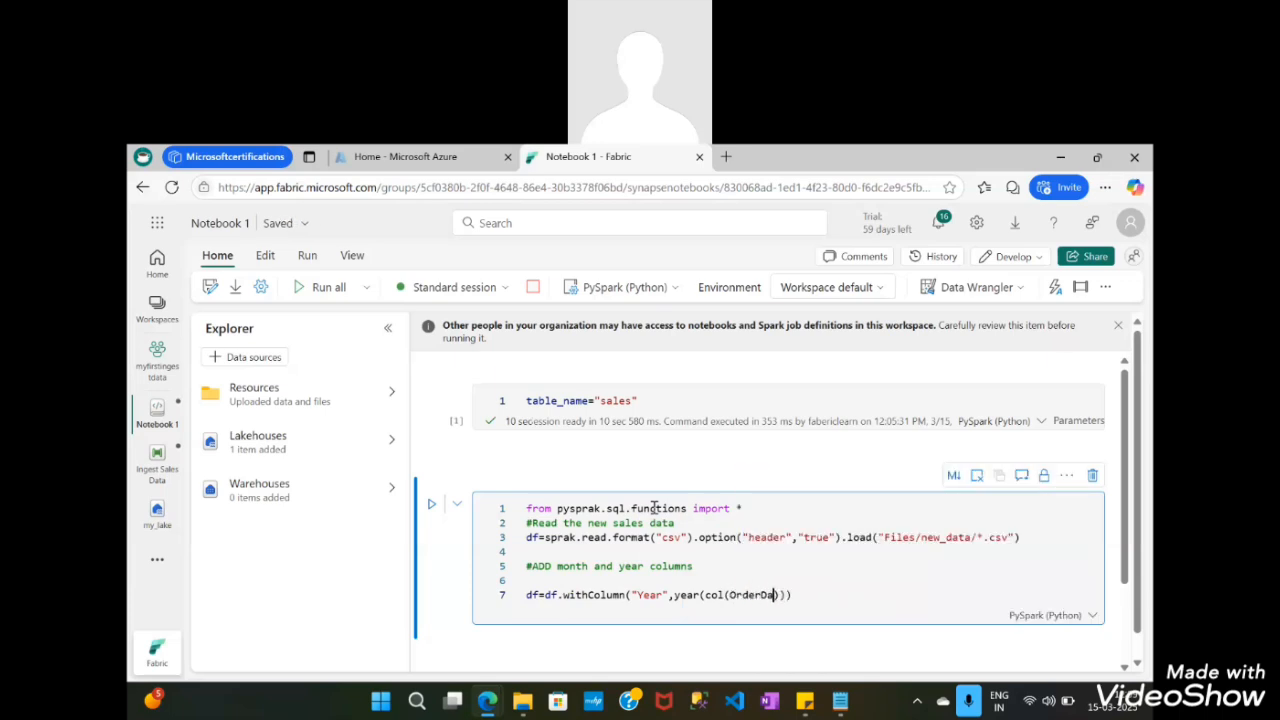
pyautogui.write('"')
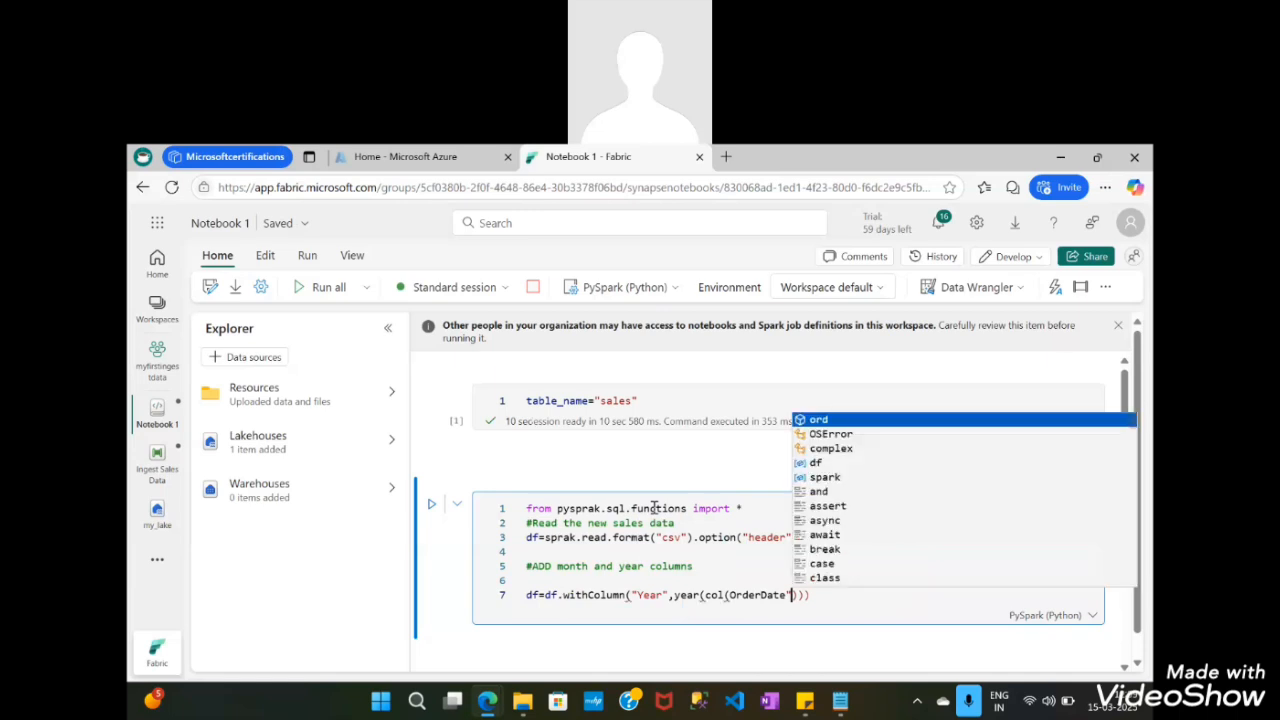
# Insert the missing opening quotation mark before OrderDate in the Year column expression
pyautogui.press('Left')
pyautogui.press('Left')
pyautogui.press('Left')
pyautogui.press('Left')
pyautogui.press('Left')
pyautogui.press('Left')
pyautogui.press('Left')
pyautogui.press('Left')
pyautogui.press('Left')
pyautogui.press('Left')
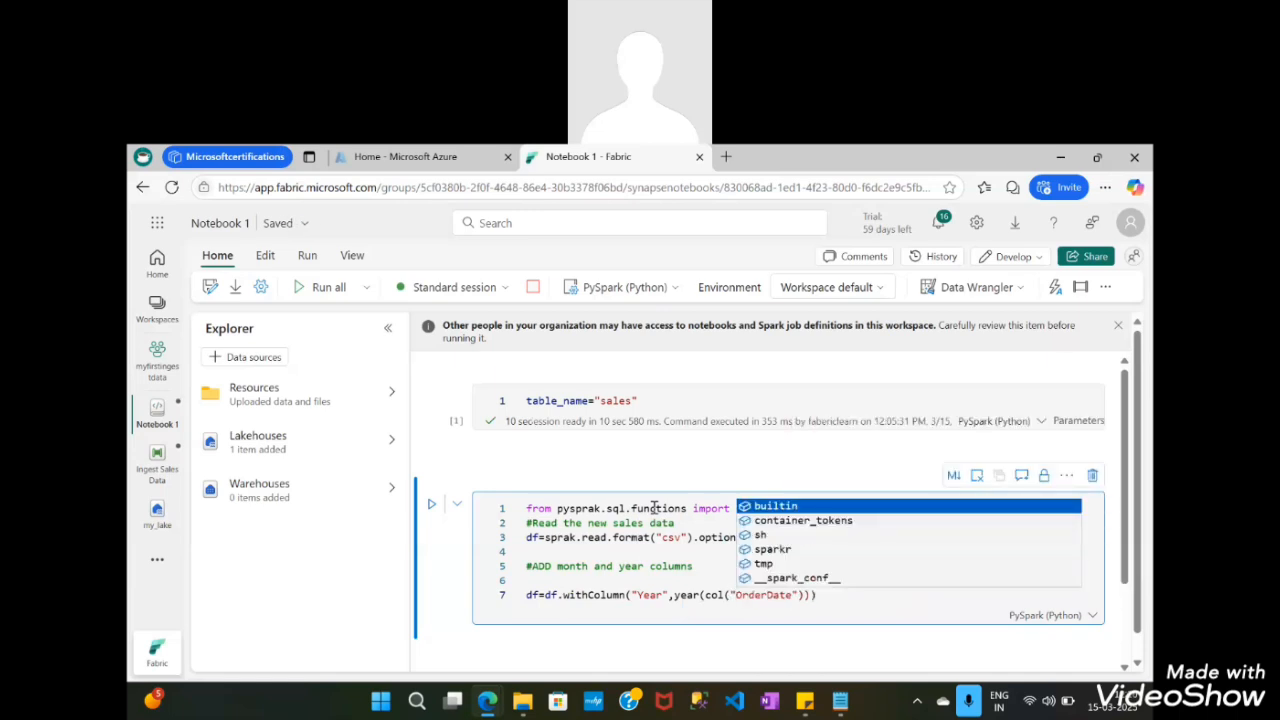
pyautogui.press('Escape')
pyautogui.press('Right')
pyautogui.press('Right')
pyautogui.press('Right')
pyautogui.press('Right')
pyautogui.press('Right')
pyautogui.press('Right')
pyautogui.press('Right')
pyautogui.press('Right')
pyautogui.press('Right')
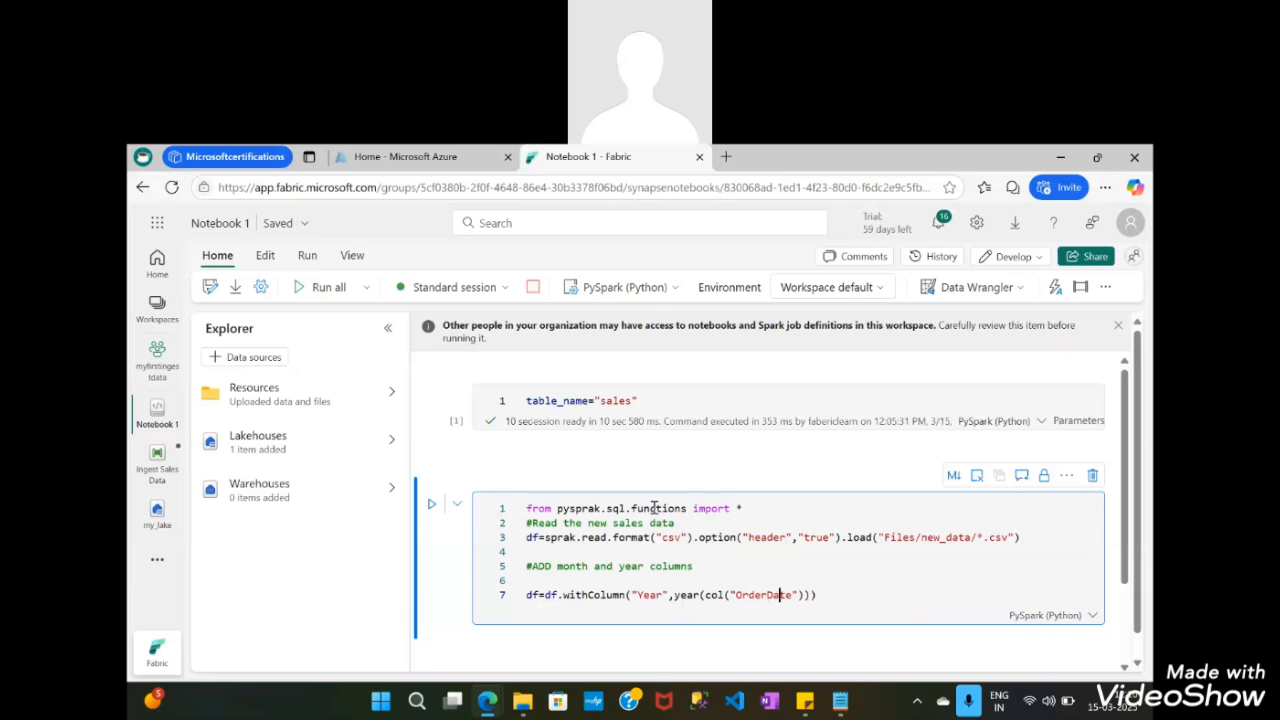
# Chain .withColumn("Month",month(col(""))) onto the Year expression, with lowercase month as the function name
pyautogui.write('.')
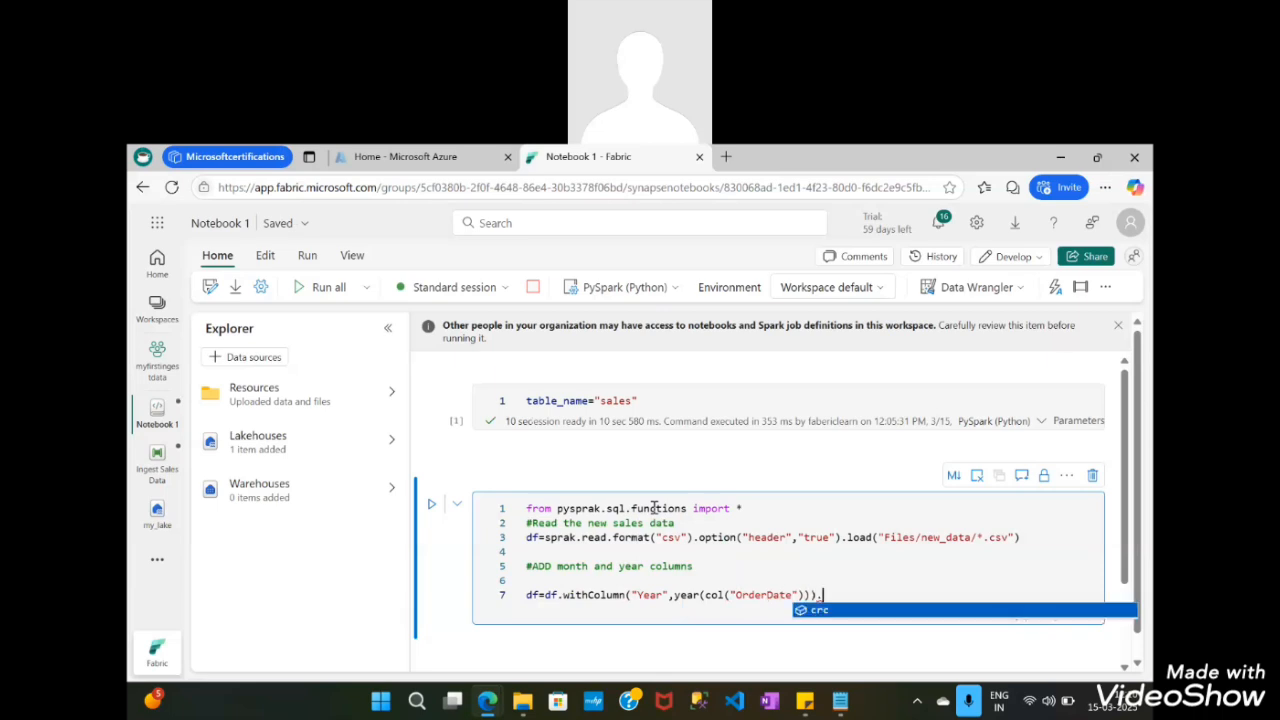
pyautogui.write('with')
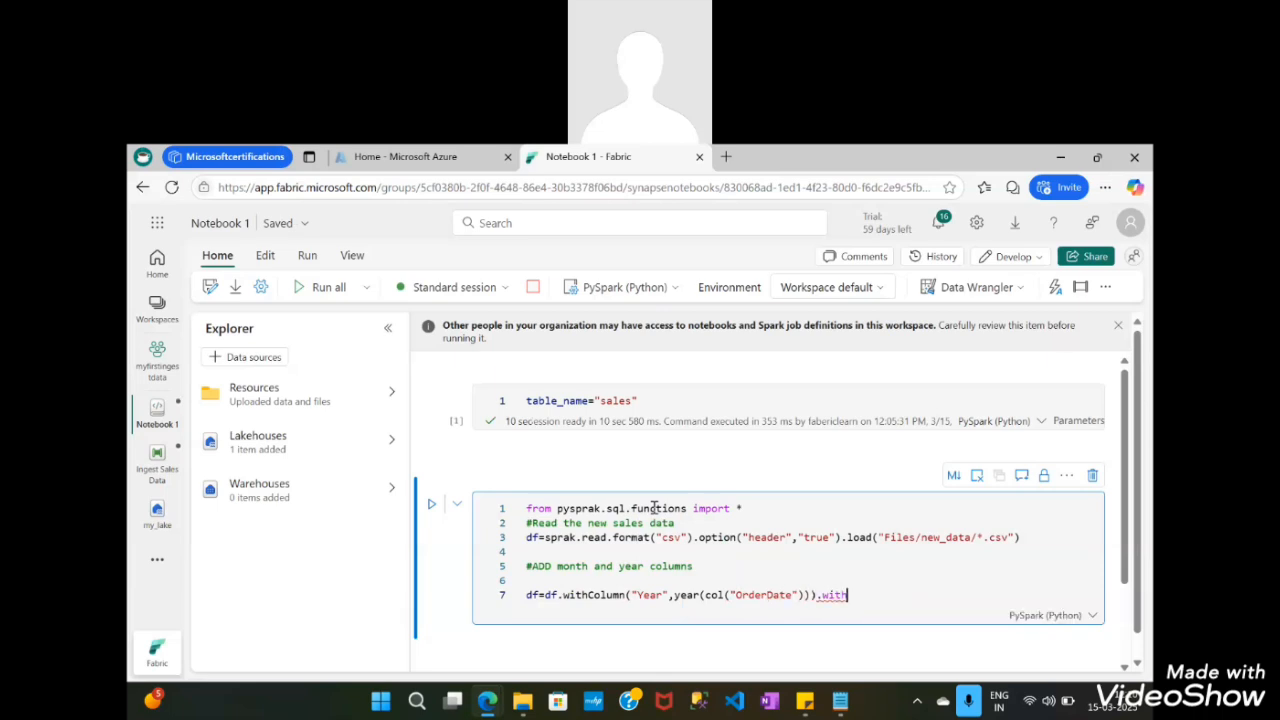
pyautogui.write('Column("Month')
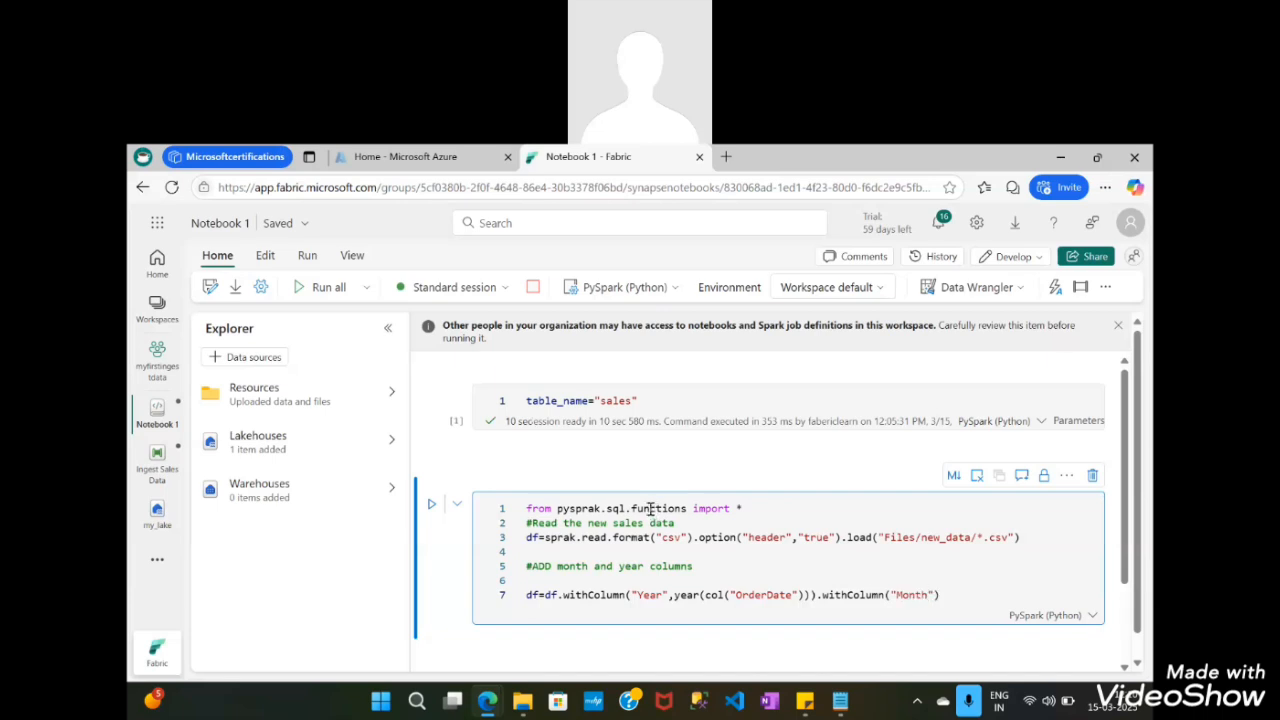
pyautogui.write('",Month')
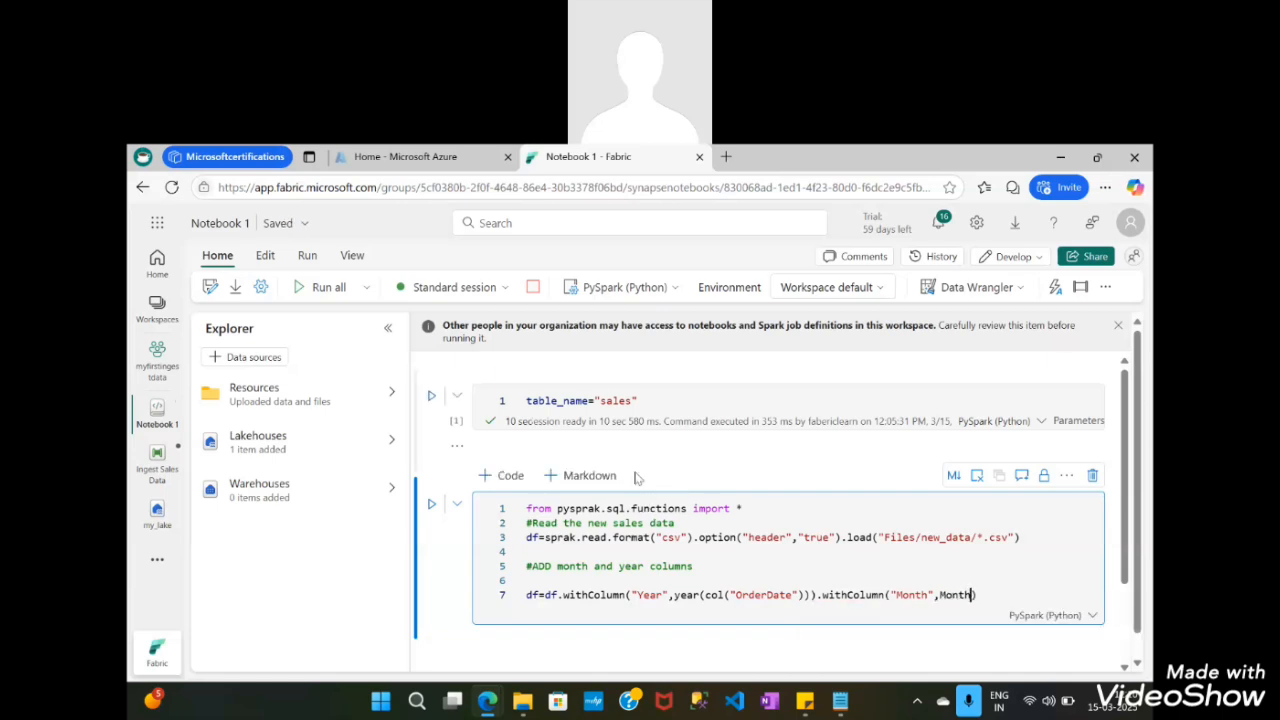
pyautogui.press('BackSpace')
pyautogui.press('BackSpace')
pyautogui.press('BackSpace')
pyautogui.press('BackSpace')
pyautogui.press('BackSpace')
pyautogui.write('month(col')
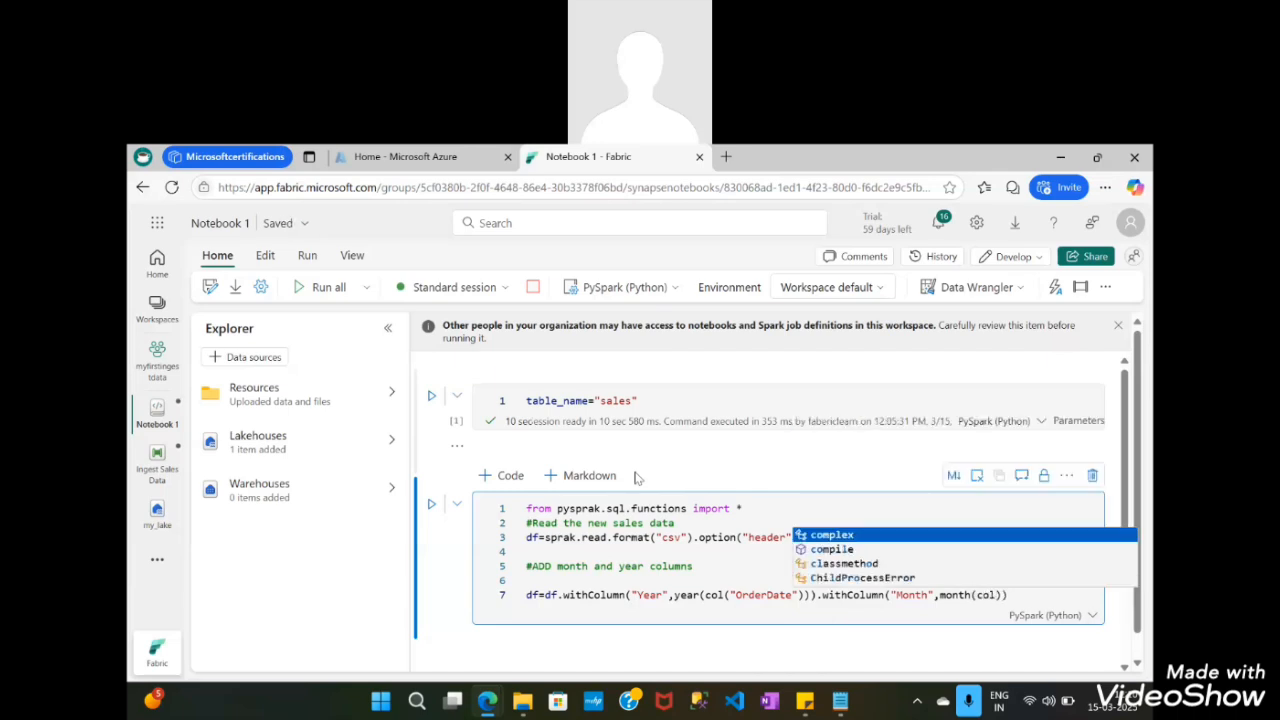
pyautogui.write('("')
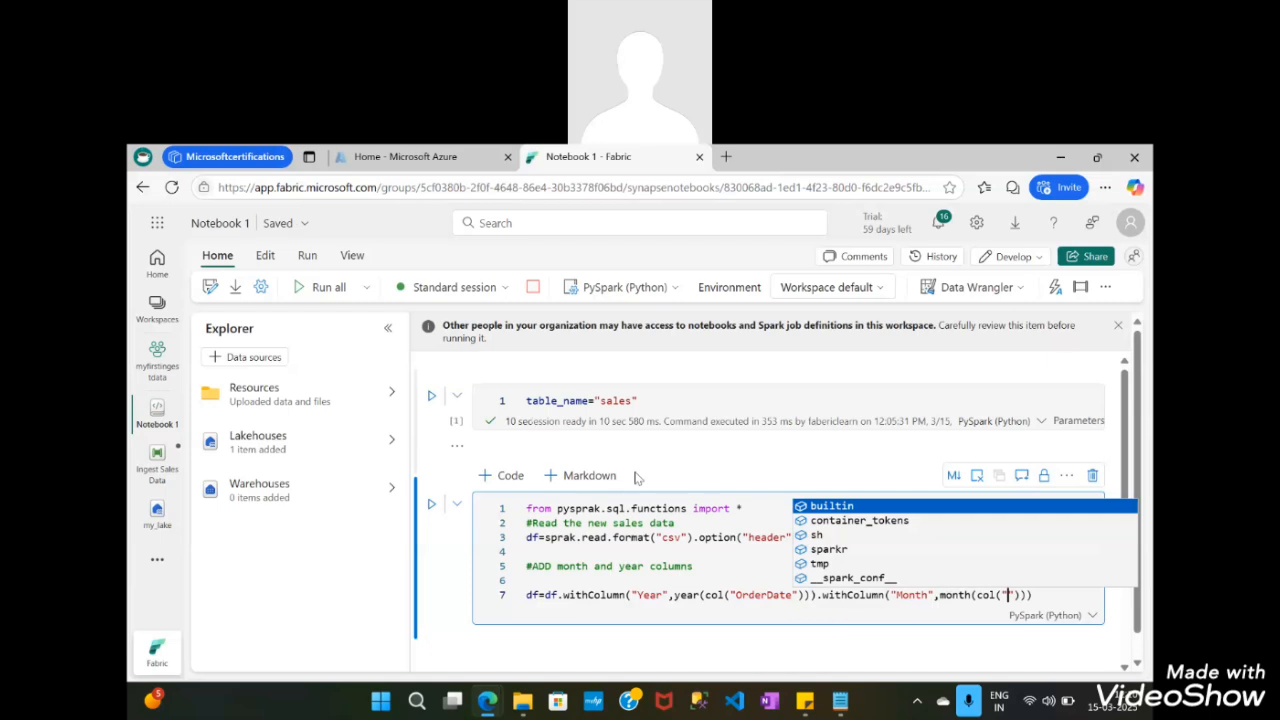
# Replace the cell's code with the complete PySpark script that adds Year, Month, FirstName and LastName columns and appends the data to the table_name Delta table
pyautogui.click(746, 538)
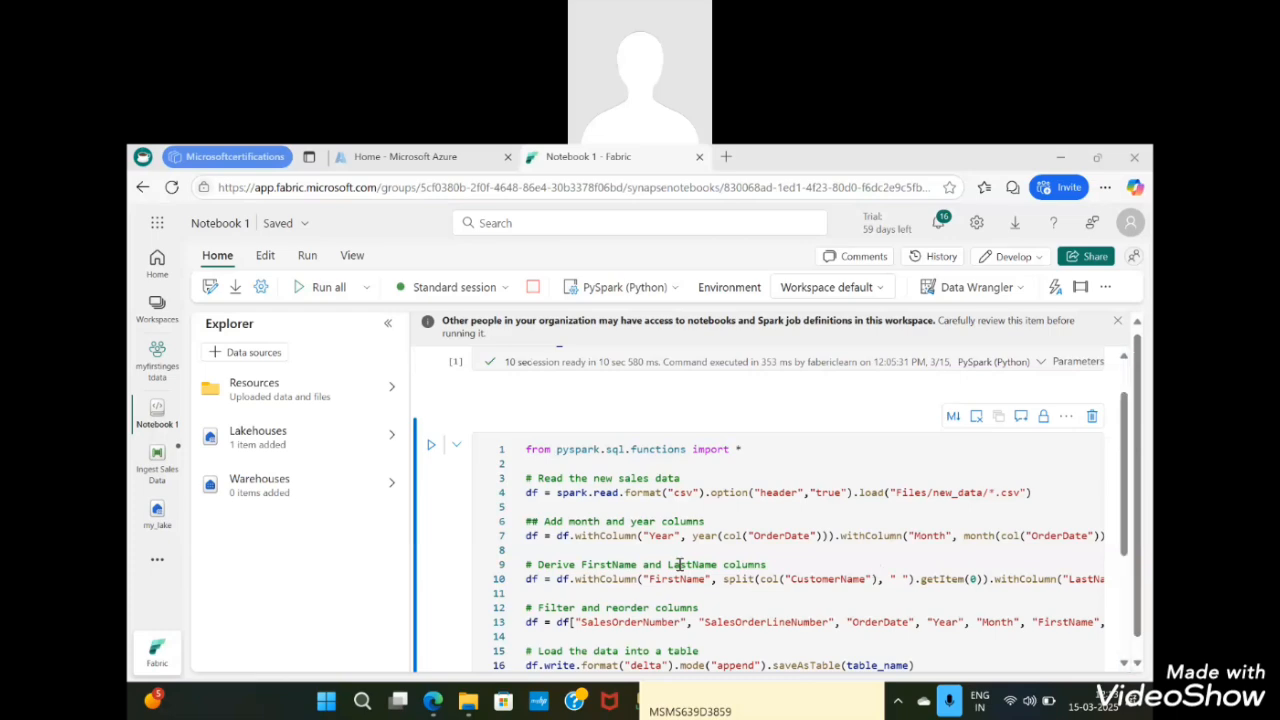
# Review the complete PySpark script in the second cell, from the functions import through saveAsTable
pyautogui.scroll(-3, 740, 465)
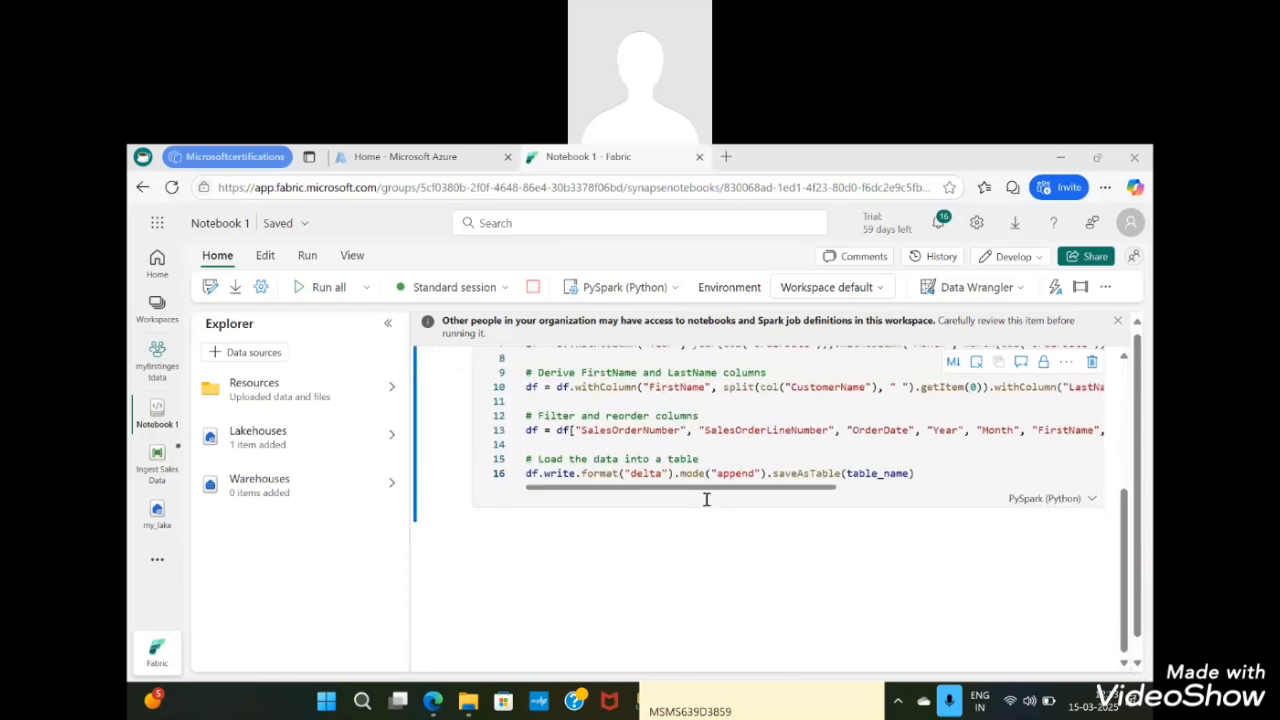
pyautogui.scroll(4, 640, 510)
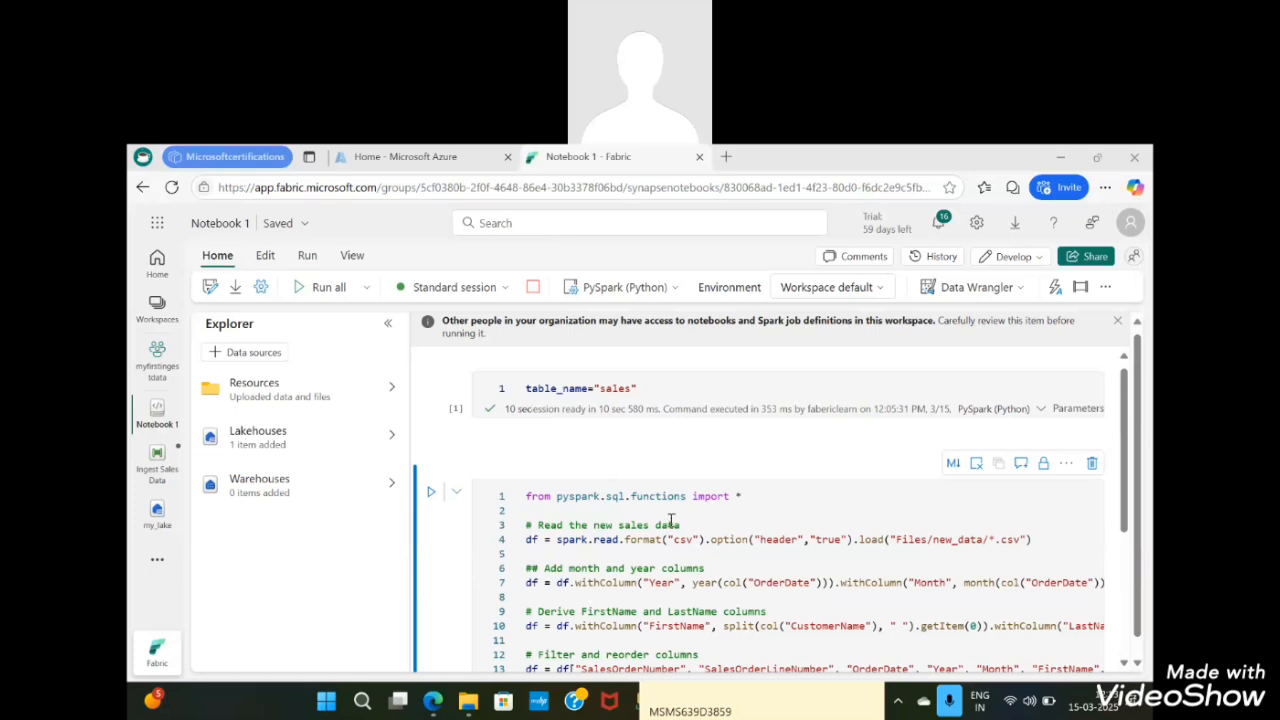
pyautogui.scroll(-2, 660, 532)
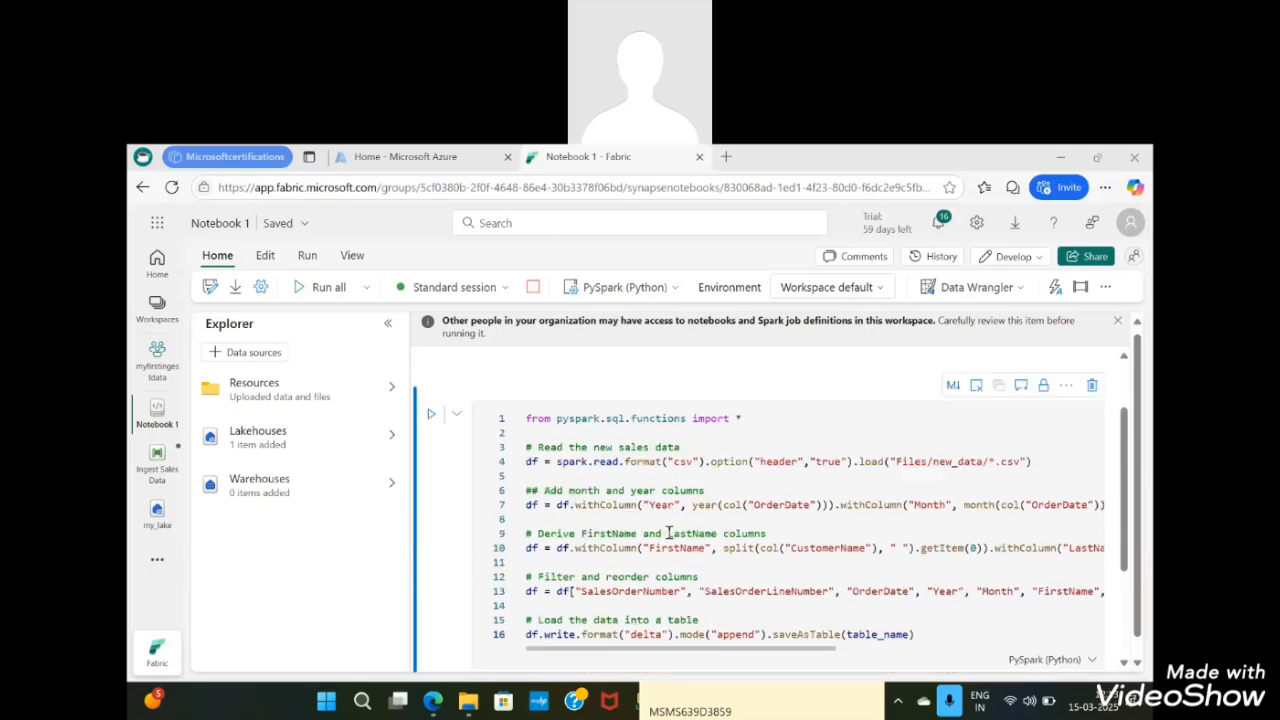
pyautogui.scroll(1, 630, 533)
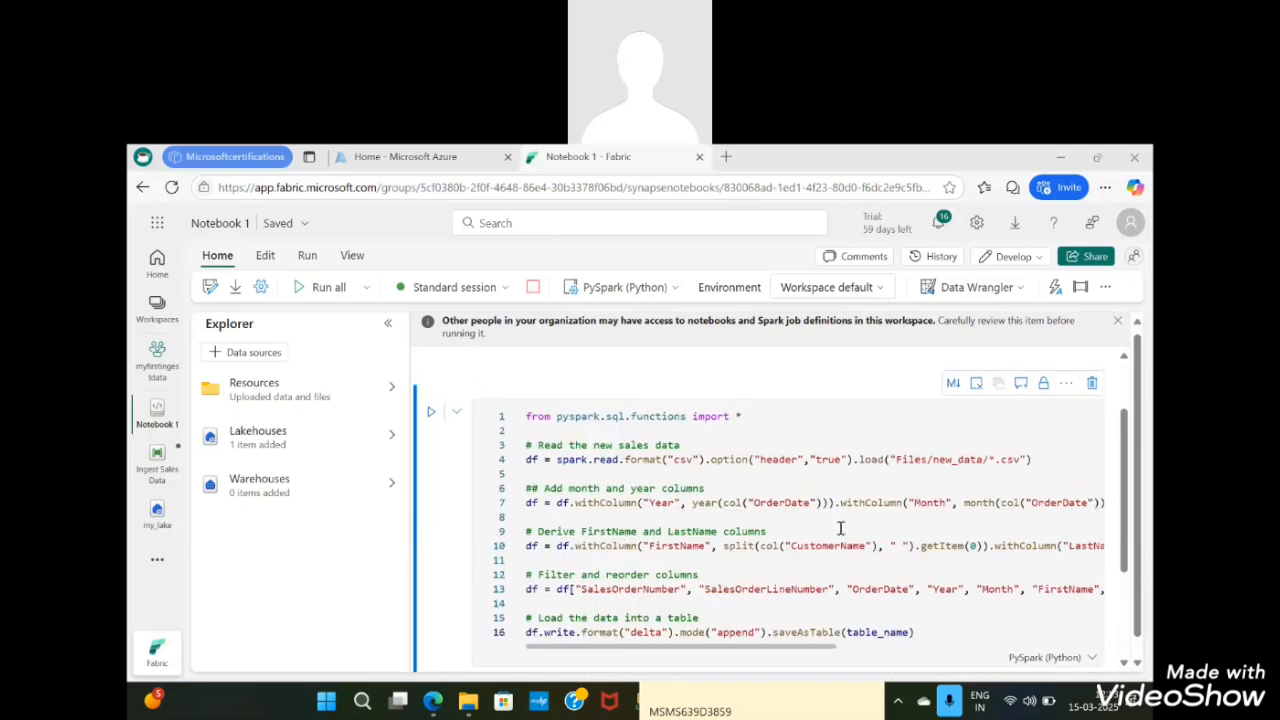
pyautogui.moveTo(774, 550)
pyautogui.scroll(-1, 750, 448)
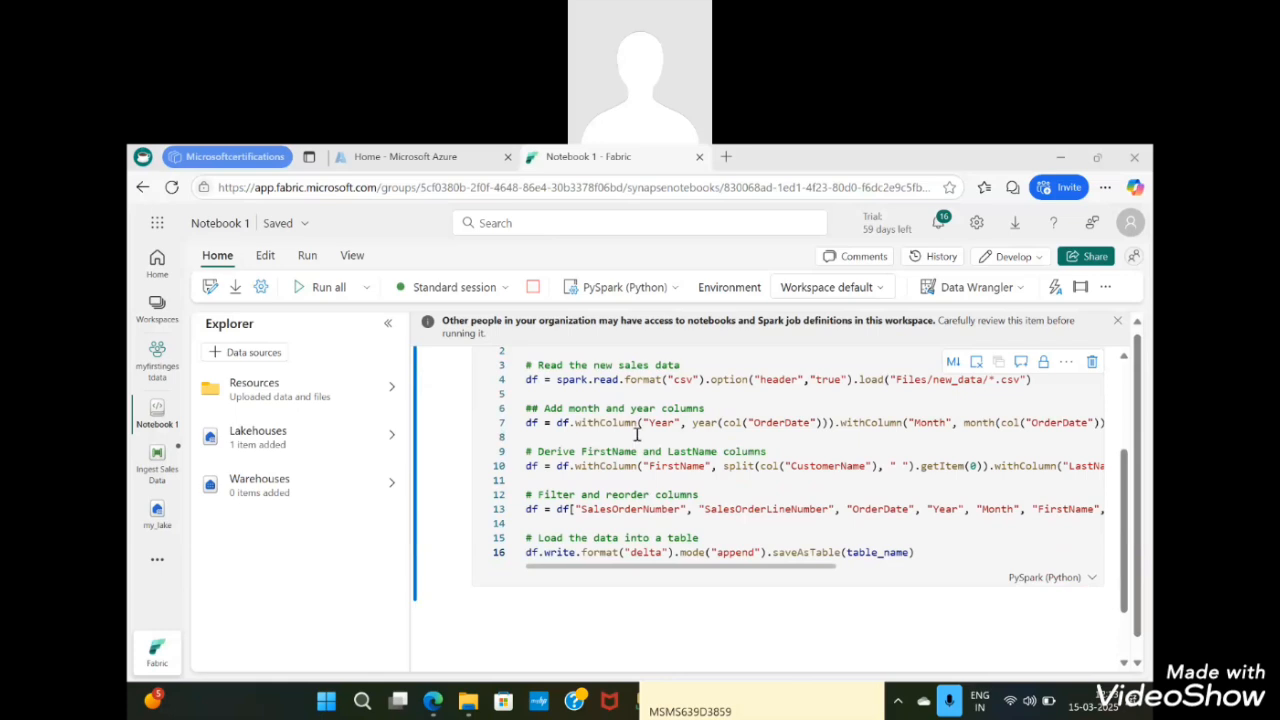
pyautogui.scroll(1, 637, 437)
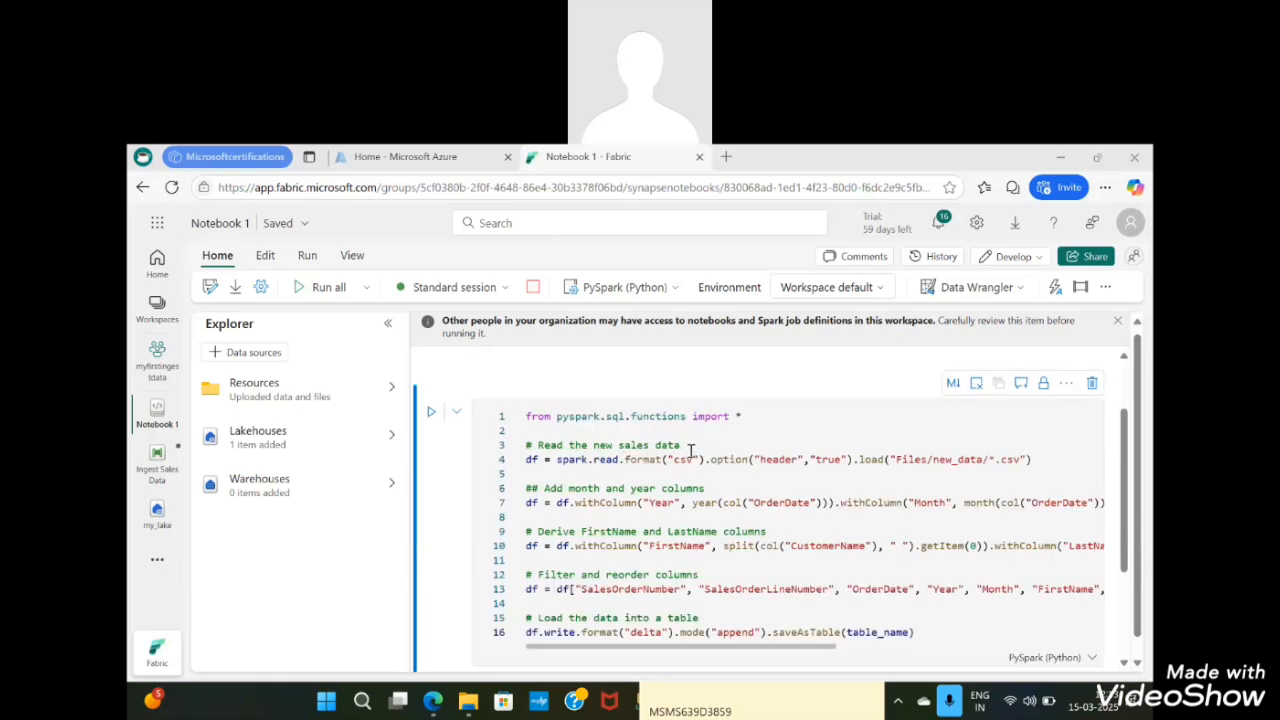
pyautogui.scroll(-1, 689, 448)
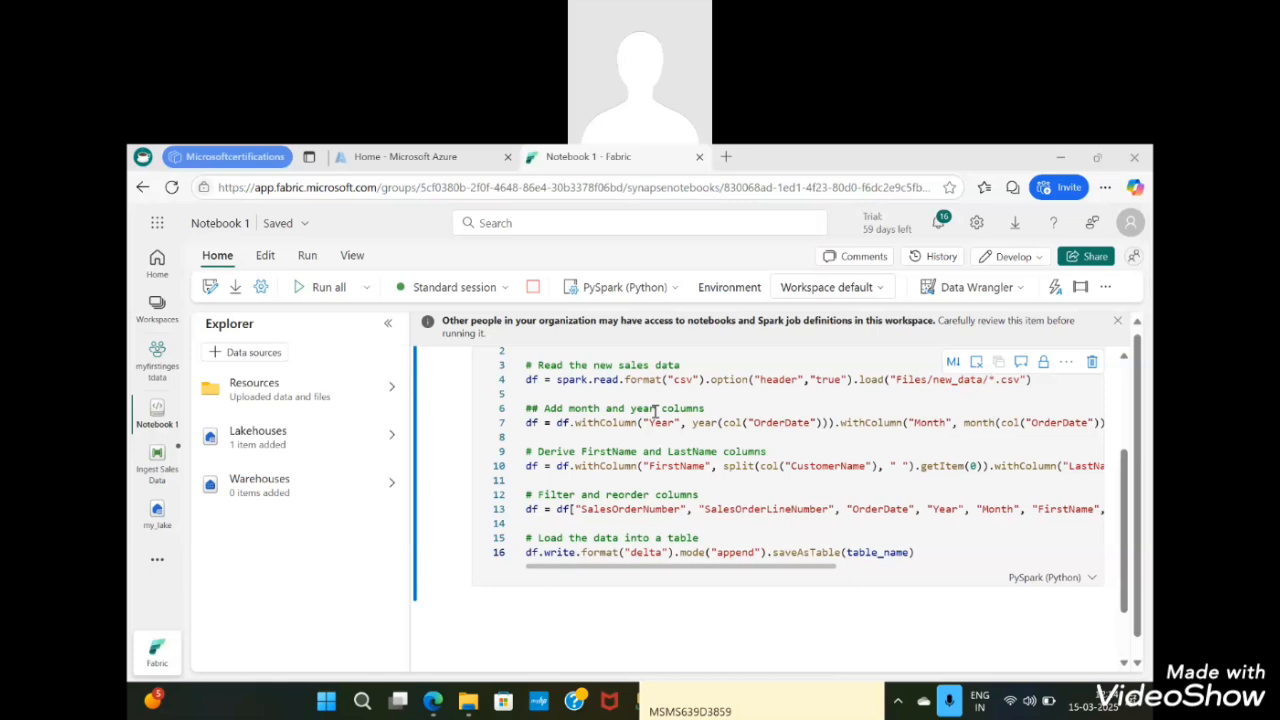
# Run the PySpark cell that transforms the sales data and appends it to the table_name Delta table
pyautogui.scroll(3, 656, 410)
pyautogui.click(432, 500)
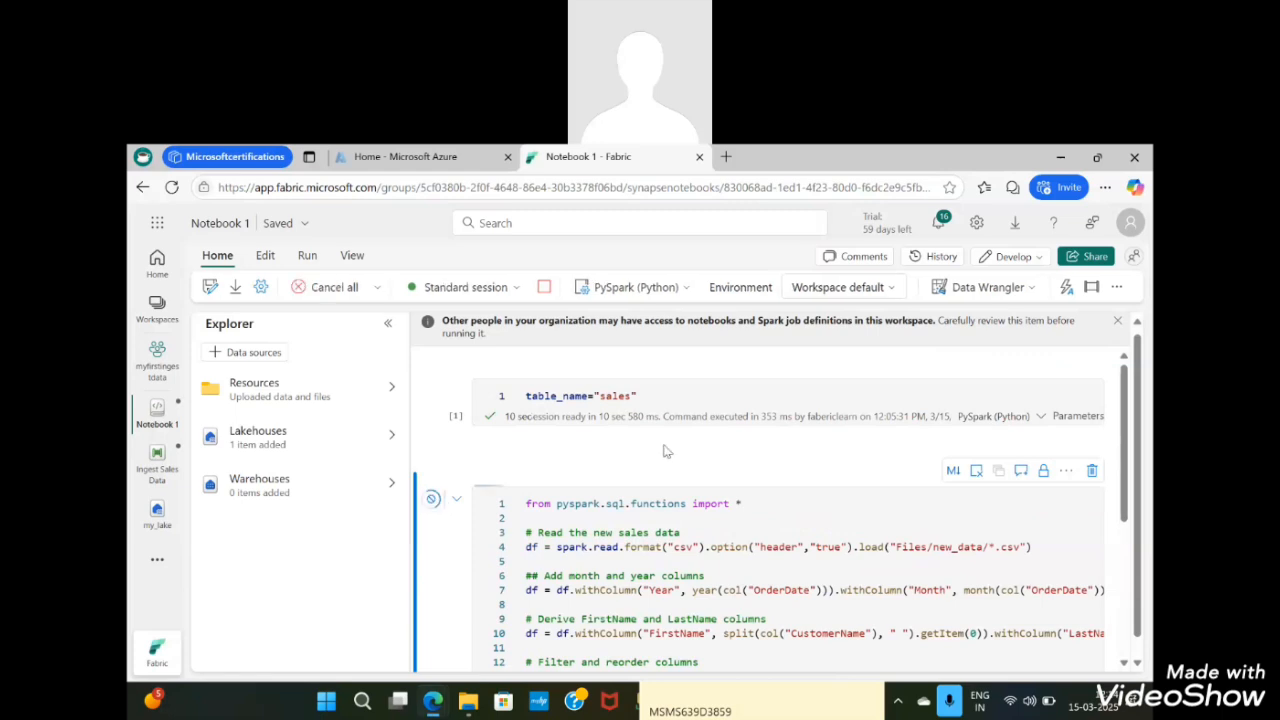
pyautogui.scroll(-2, 700, 495)
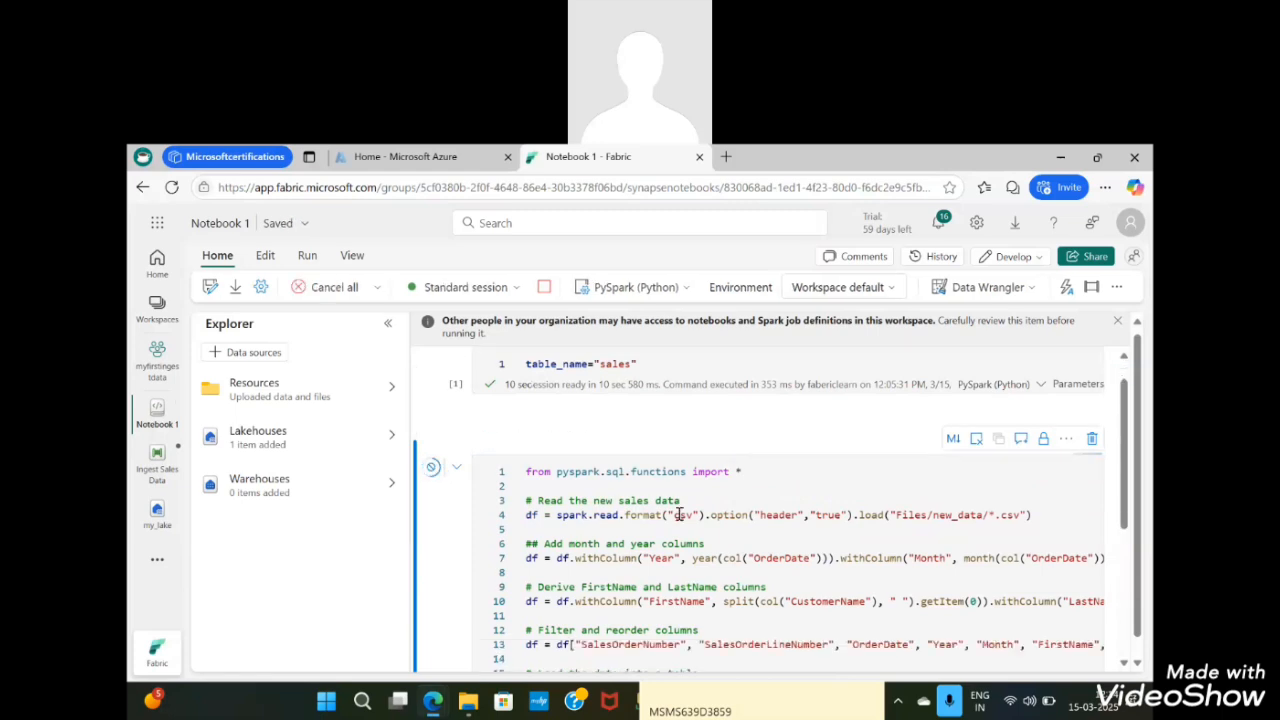
pyautogui.scroll(-2, 639, 508)
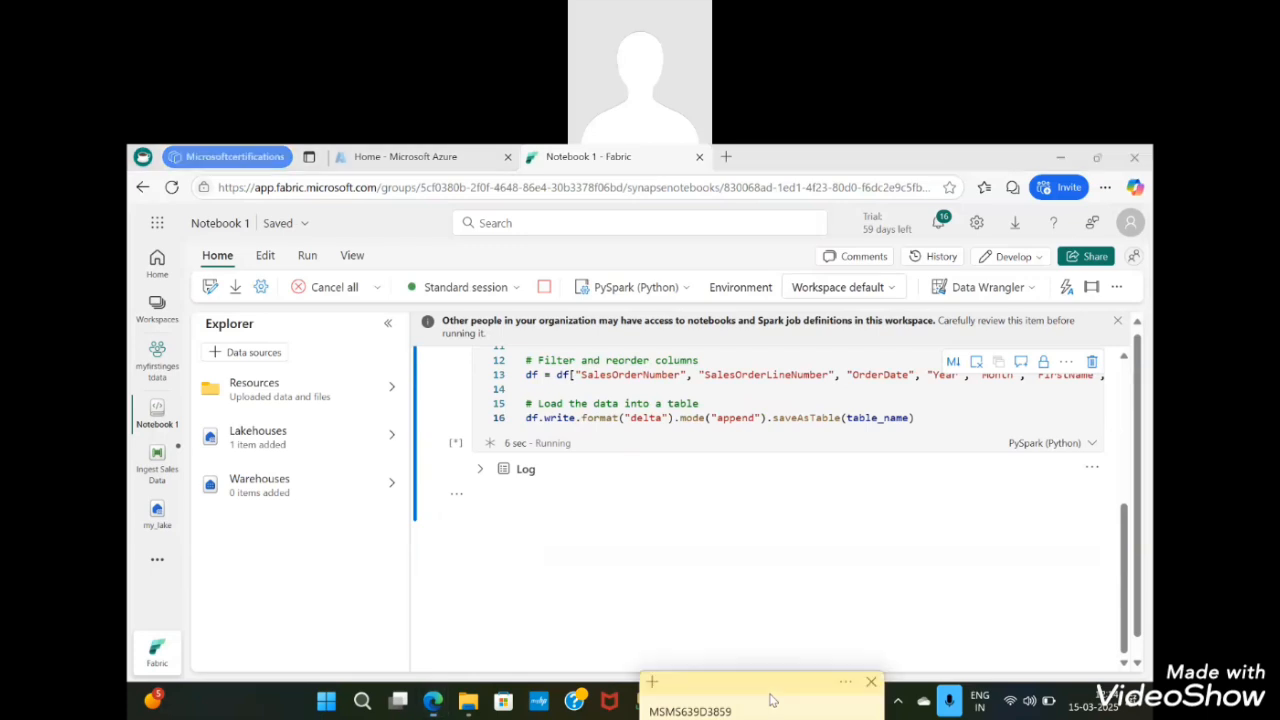
# Switch to Sticky Notes and close the open note without deleting it
pyautogui.click(768, 688)
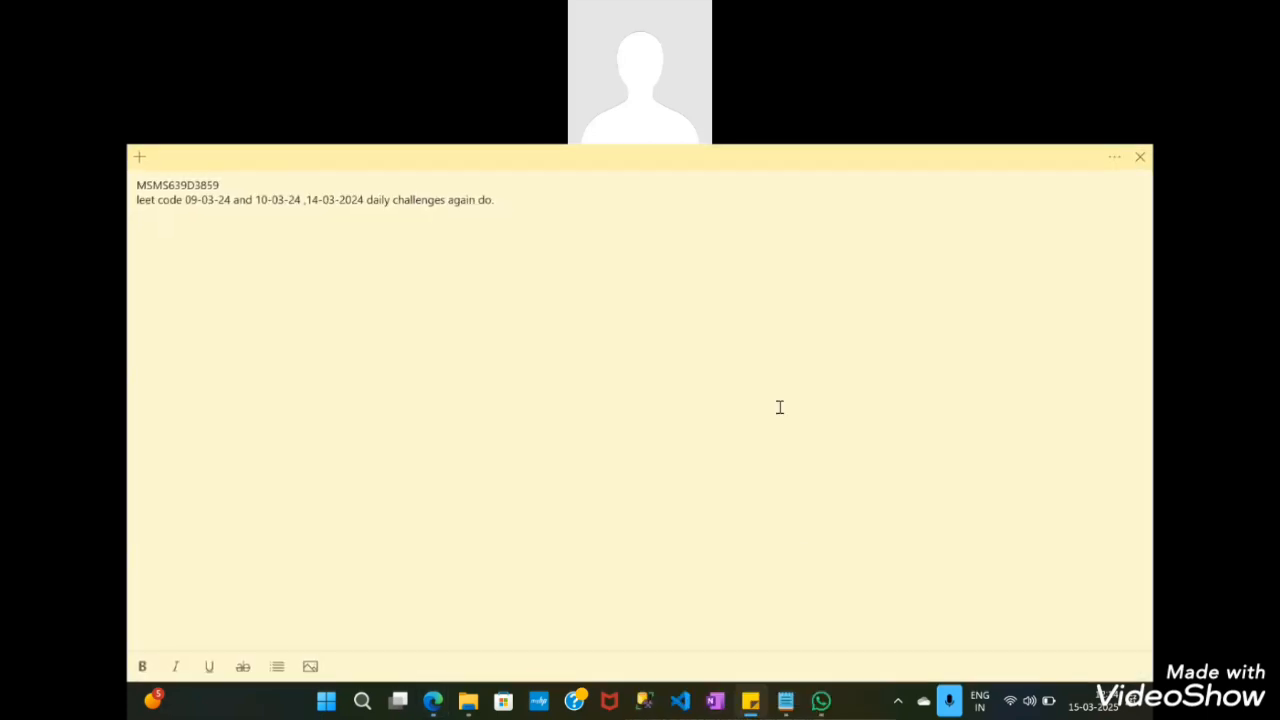
pyautogui.click(1114, 157)
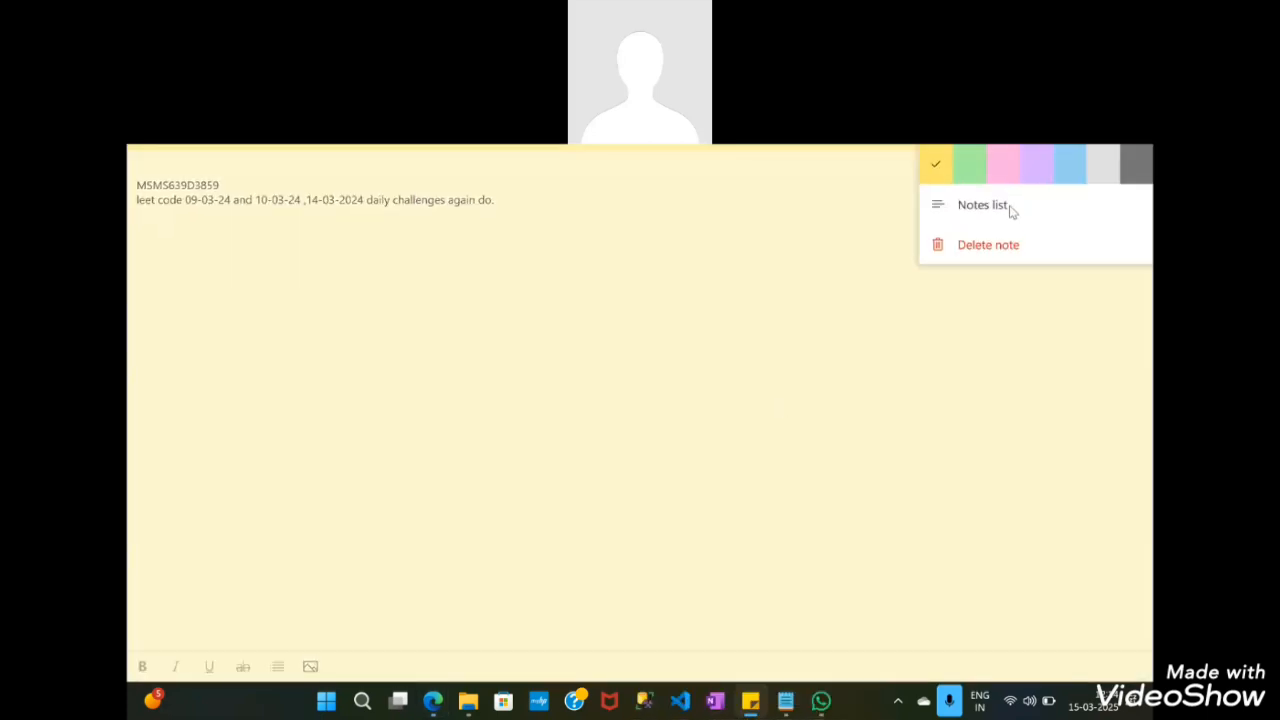
pyautogui.click(966, 248)
pyautogui.click(703, 450)
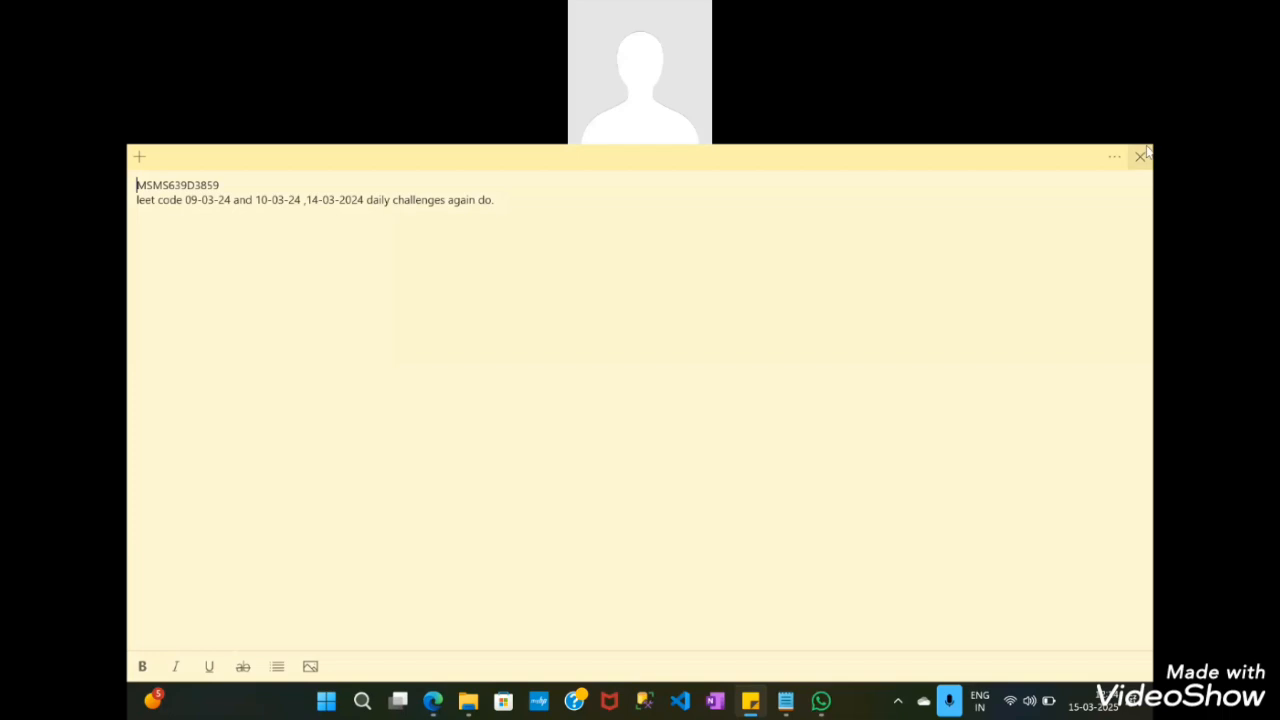
pyautogui.click(1140, 157)
pyautogui.click(1091, 243)
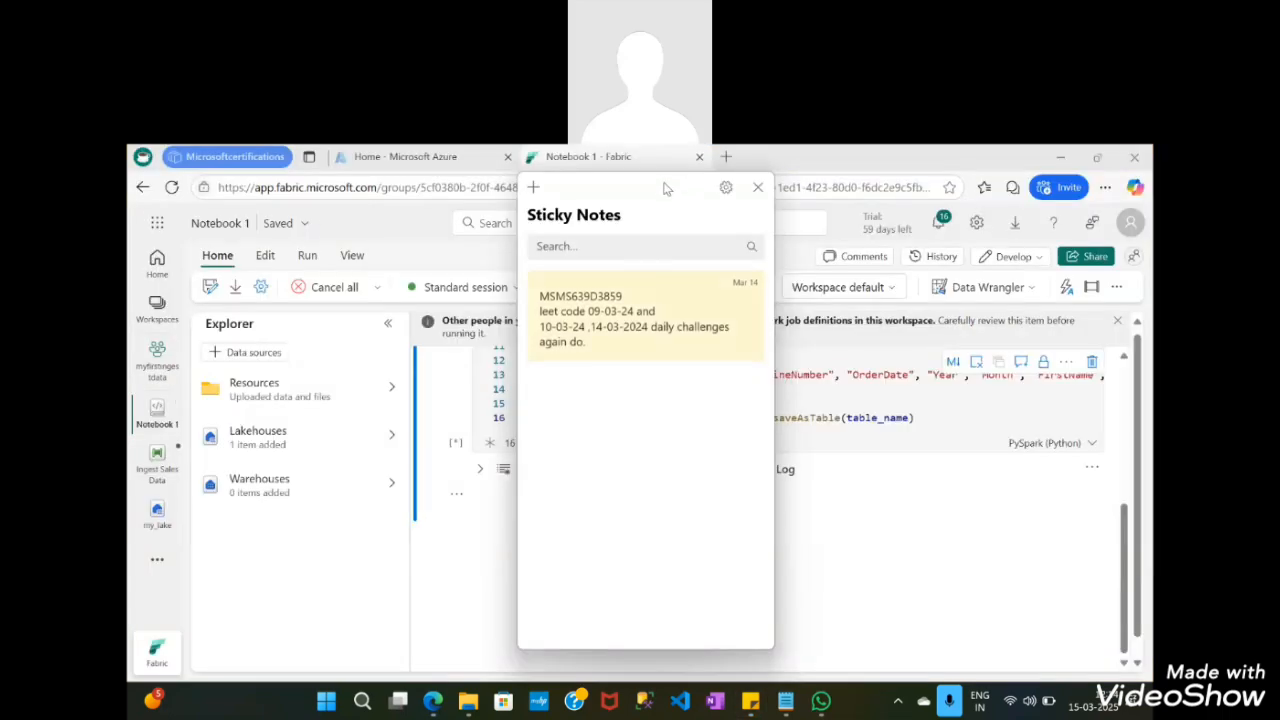
# Move the Sticky Notes list window out of the way so the notebook is uncovered, and return to the browser
pyautogui.moveTo(668, 190); pyautogui.dragTo(507, 684)
pyautogui.doubleClick(507, 684)
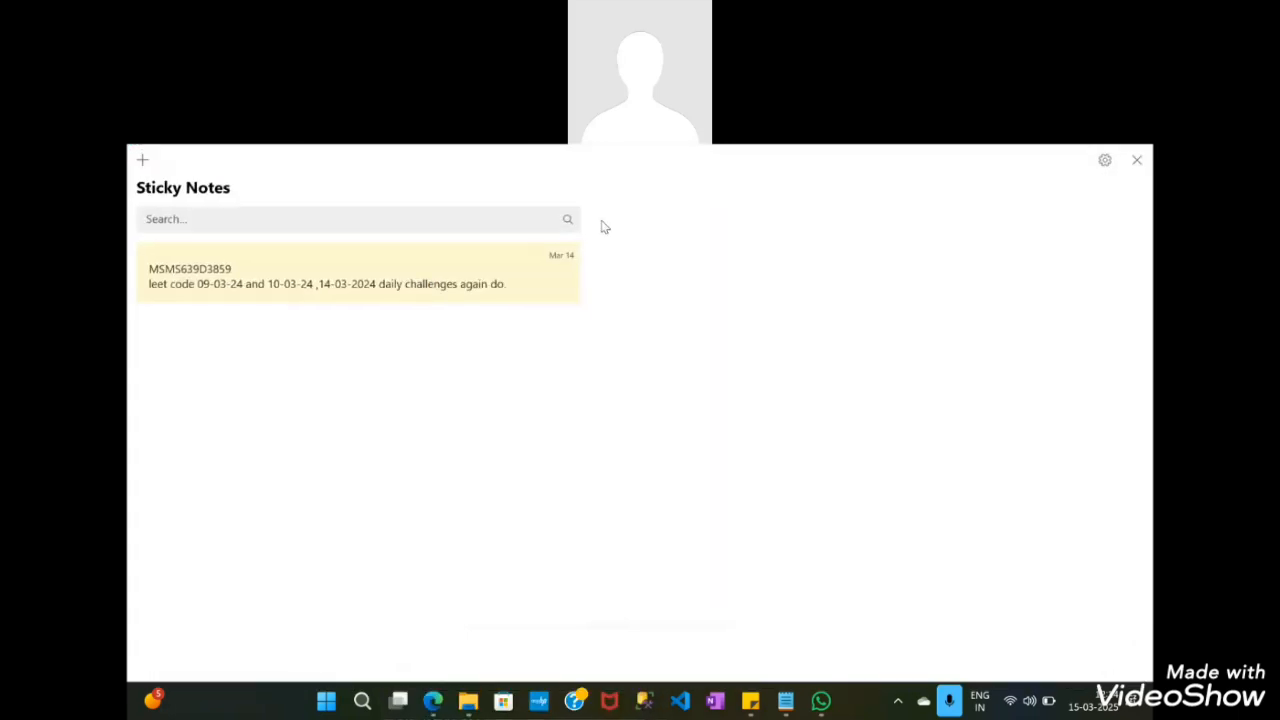
pyautogui.doubleClick(826, 149)
pyautogui.click(825, 187)
pyautogui.press('Escape')
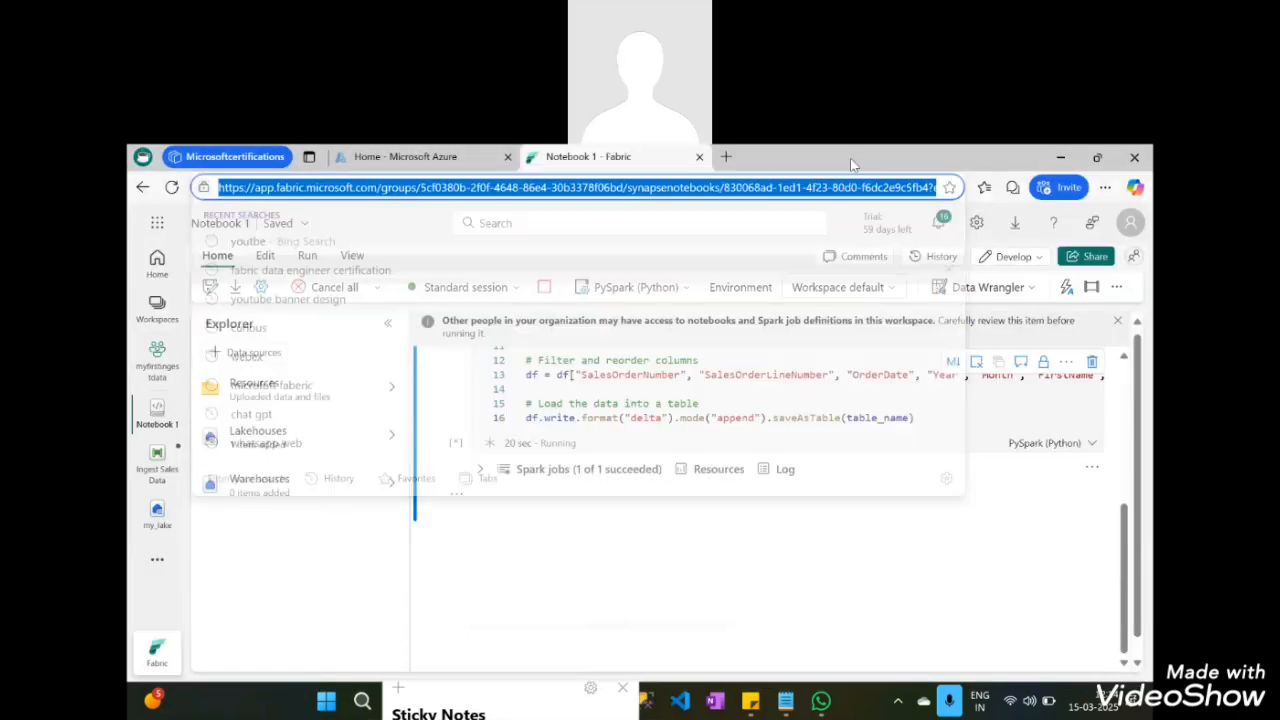
# Open the my_lake lakehouse and refresh it to load the sales table written by the notebook
pyautogui.scroll(3, 700, 450)
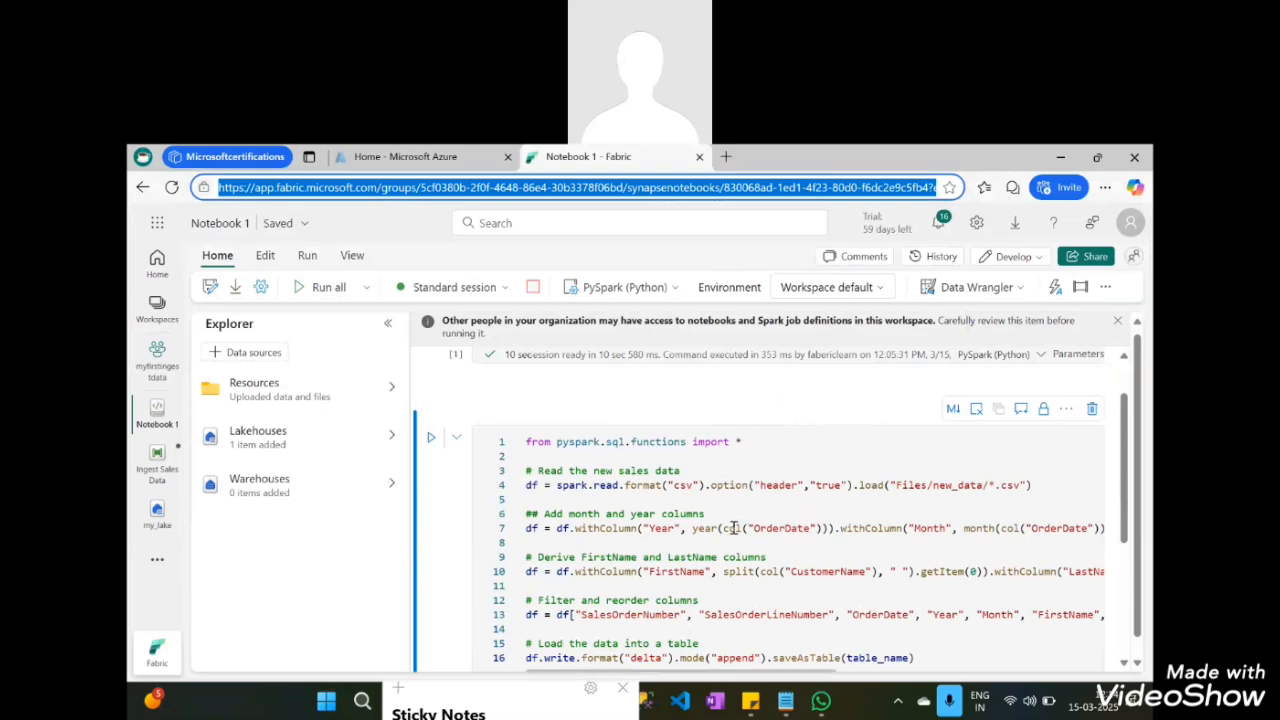
pyautogui.scroll(-5, 751, 547)
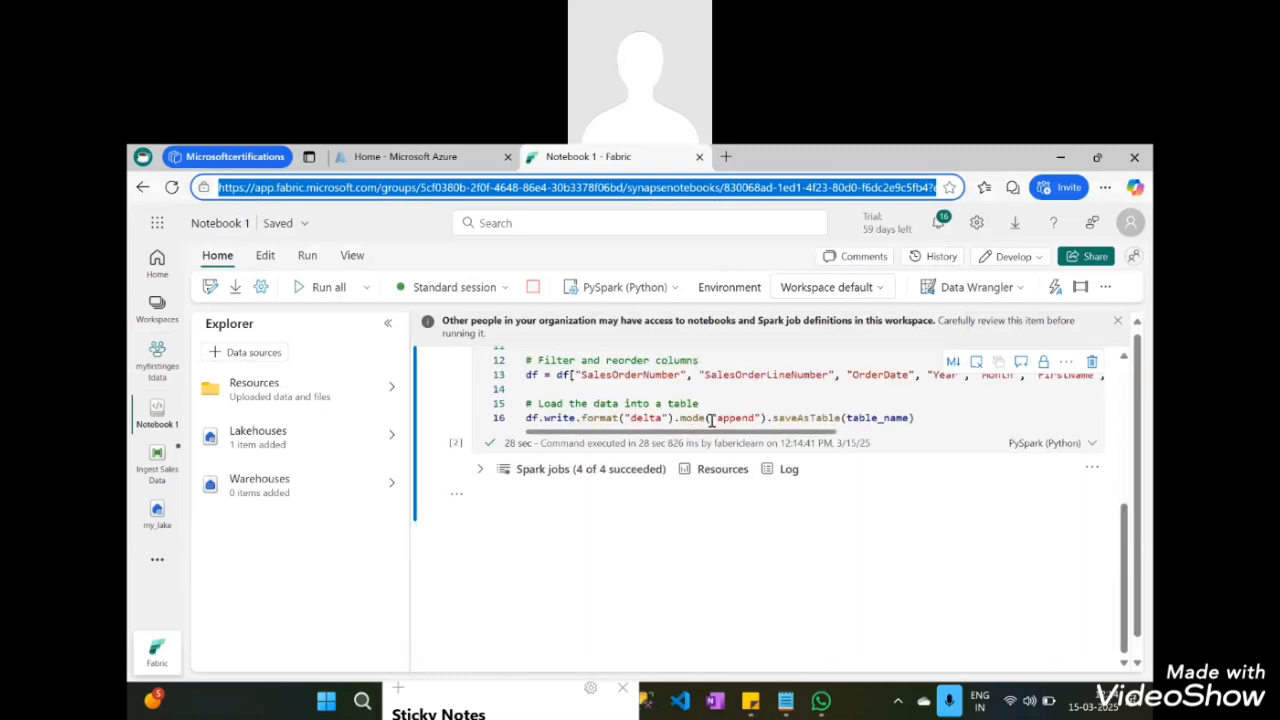
pyautogui.scroll(3, 711, 460)
pyautogui.scroll(-2, 711, 460)
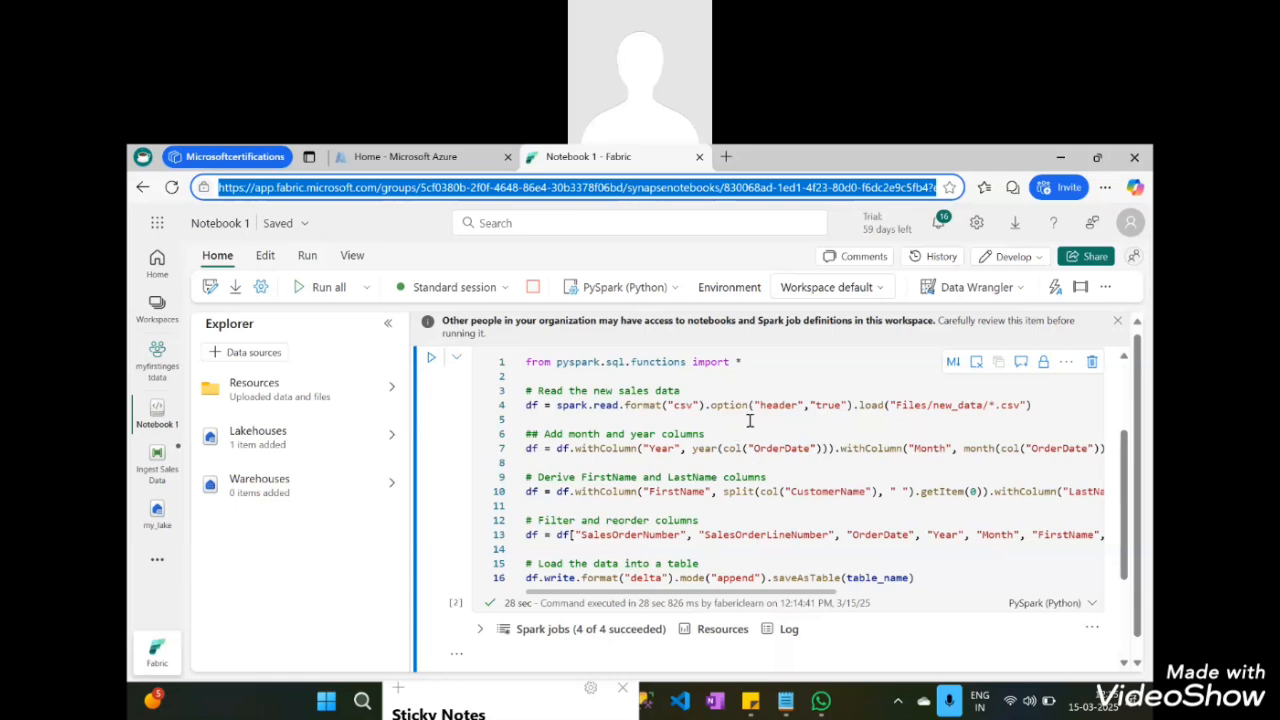
pyautogui.click(717, 465)
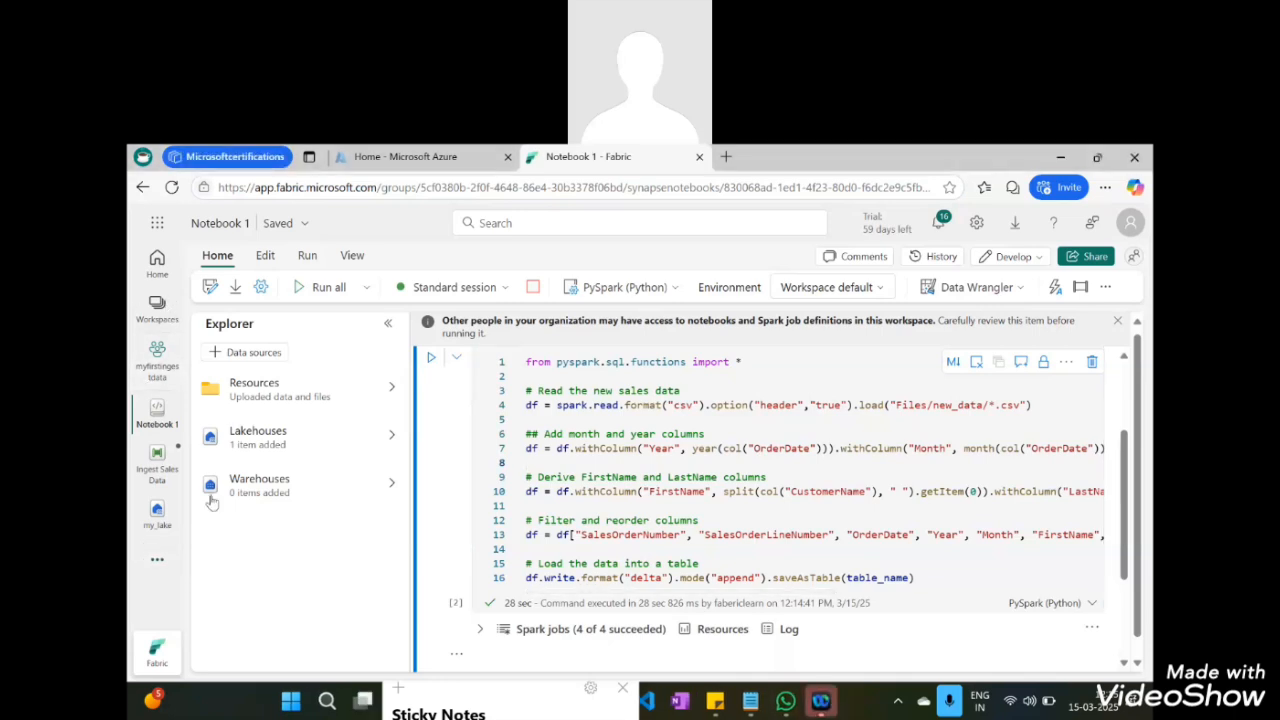
pyautogui.click(148, 518)
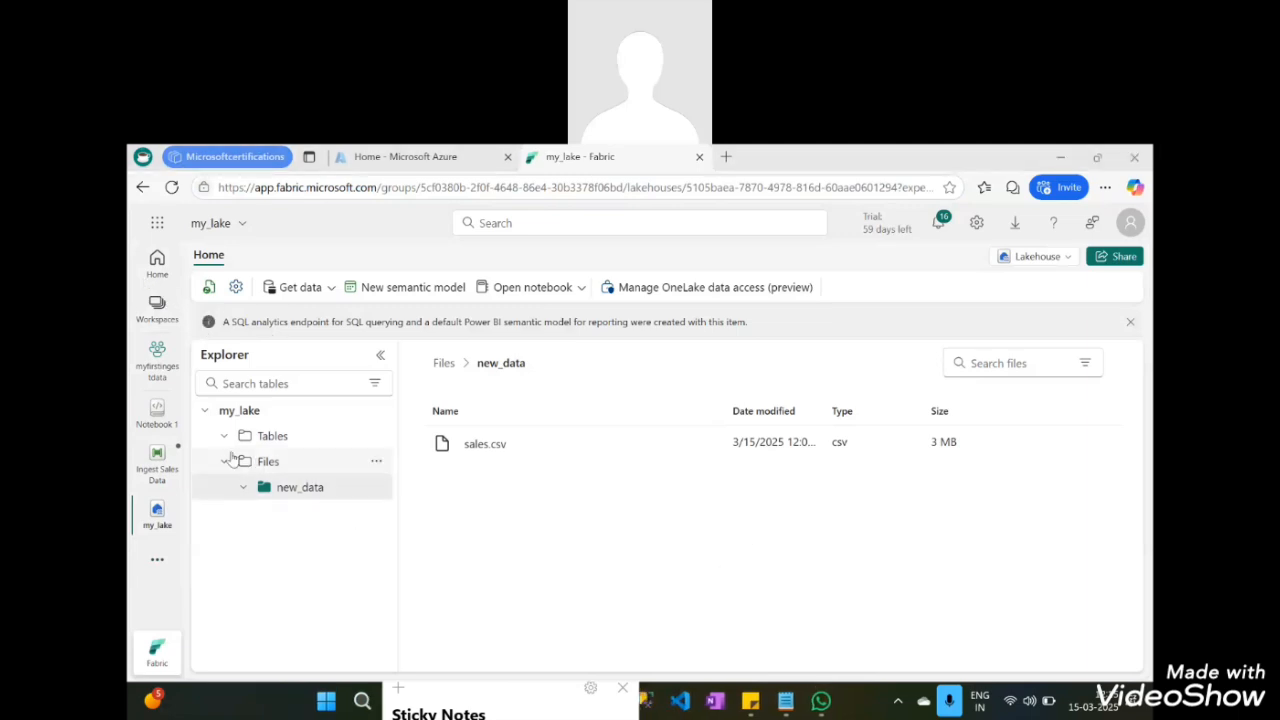
pyautogui.click(210, 290)
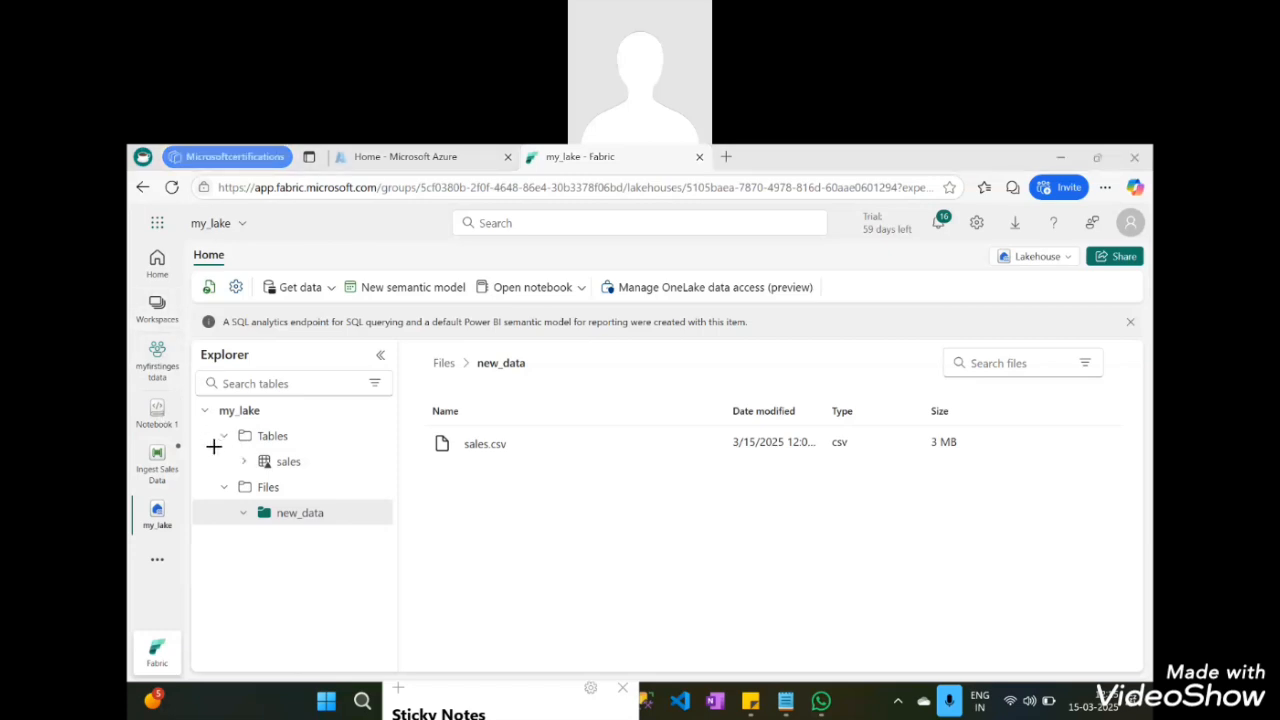
pyautogui.moveTo(215, 446)
pyautogui.mouseDown()
pyautogui.moveTo(303, 477)
pyautogui.moveTo(214, 463)
pyautogui.moveTo(211, 444)
pyautogui.mouseUp()
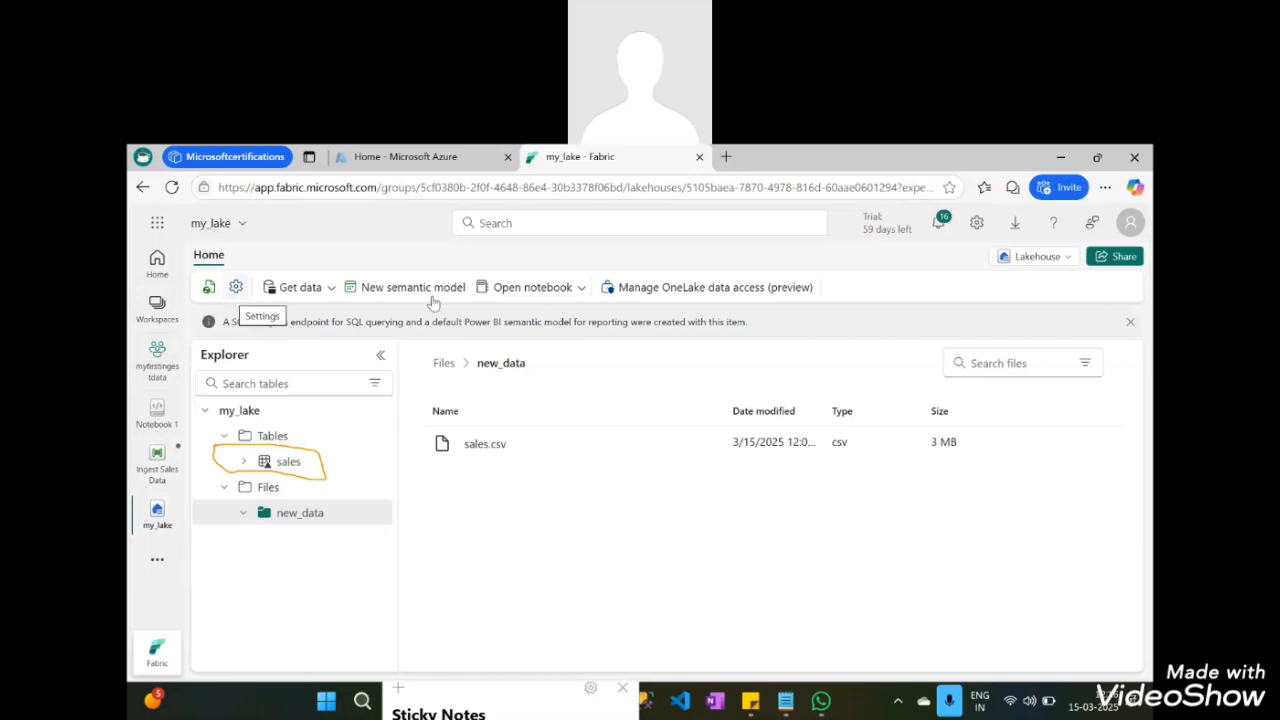
# Try to rename the my_lake lakehouse to Load Sales in its settings
pyautogui.click(236, 288)
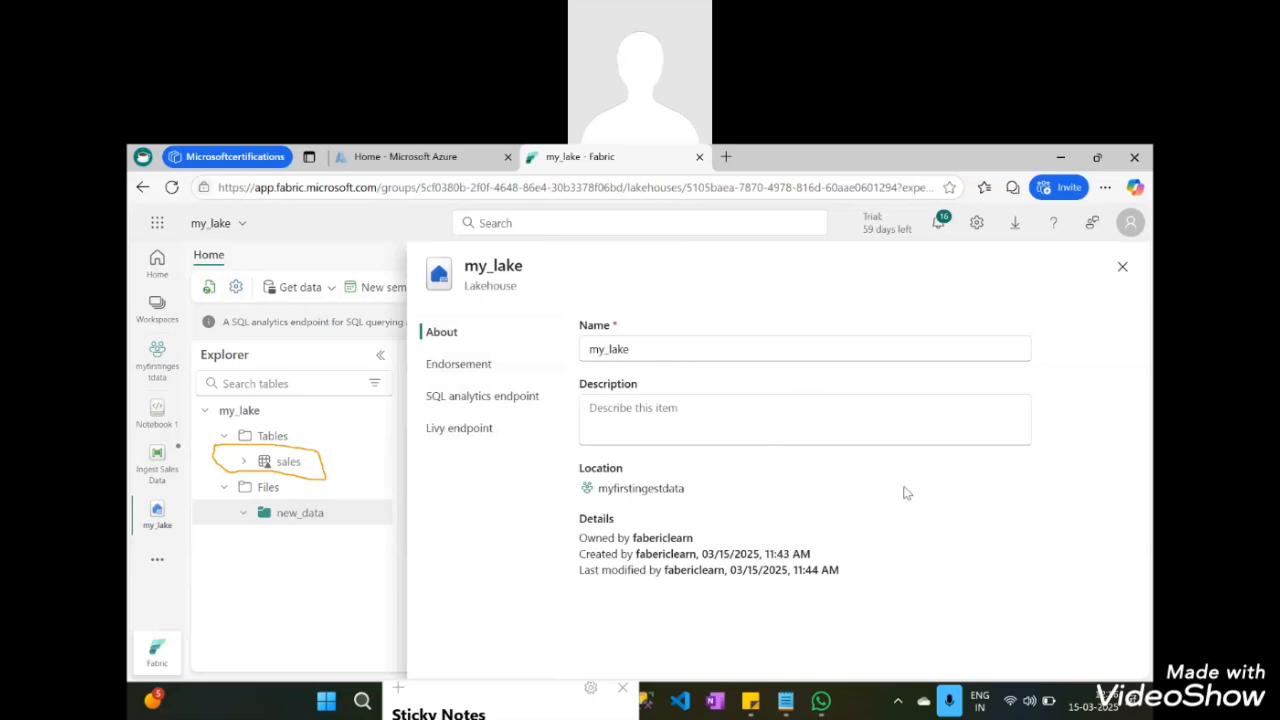
pyautogui.click(732, 345)
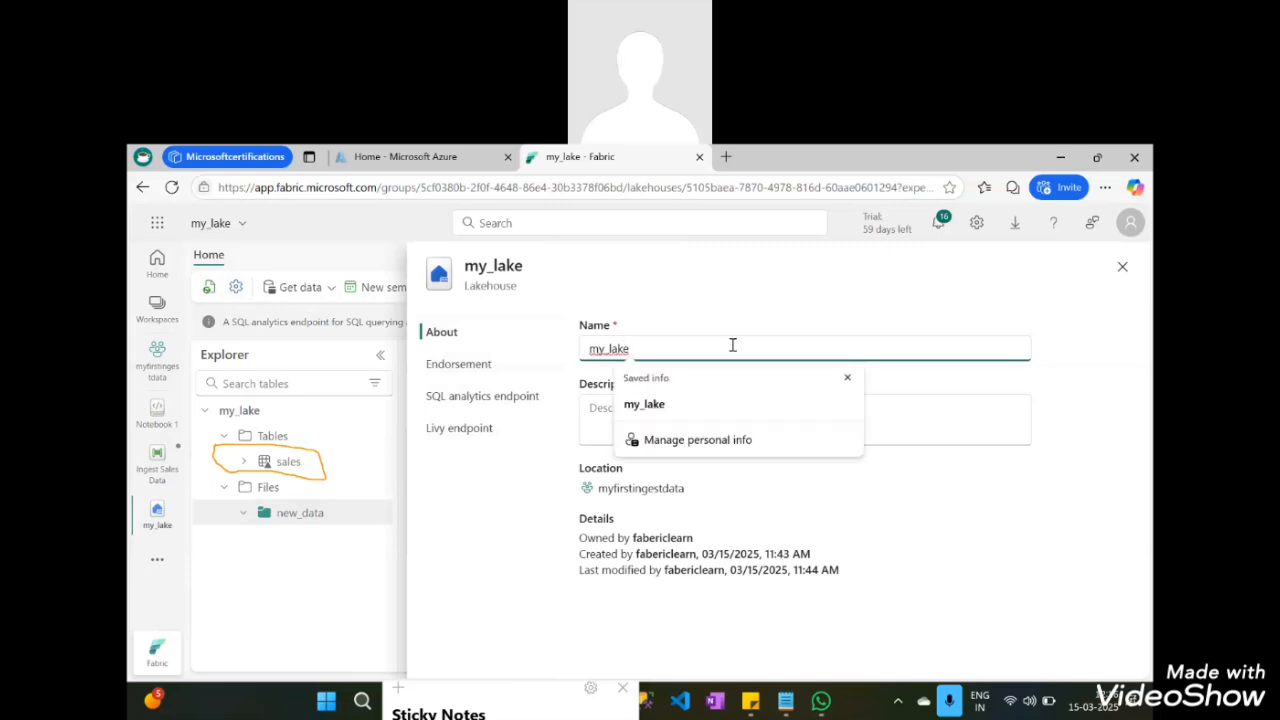
pyautogui.press('BackSpace')
pyautogui.press('BackSpace')
pyautogui.press('BackSpace')
pyautogui.press('BackSpace')
pyautogui.press('BackSpace')
pyautogui.press('BackSpace')
pyautogui.press('BackSpace')
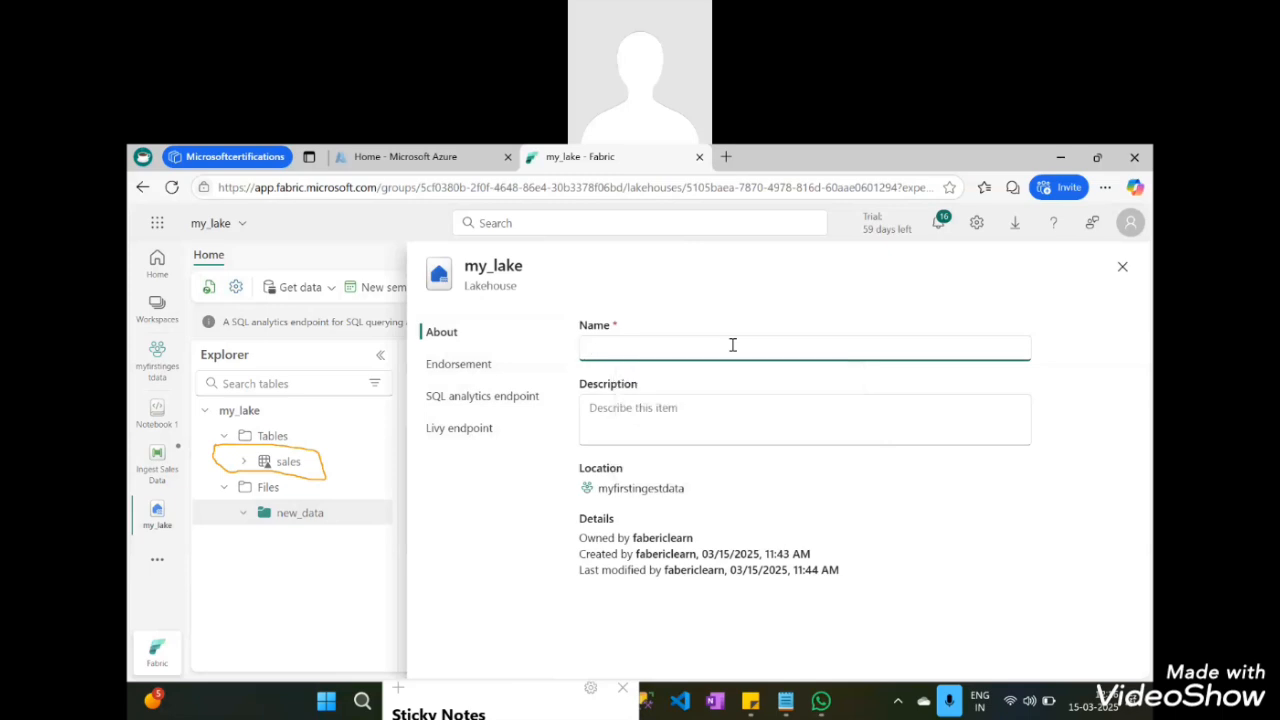
pyautogui.write('Load Sales')
pyautogui.click(347, 596)
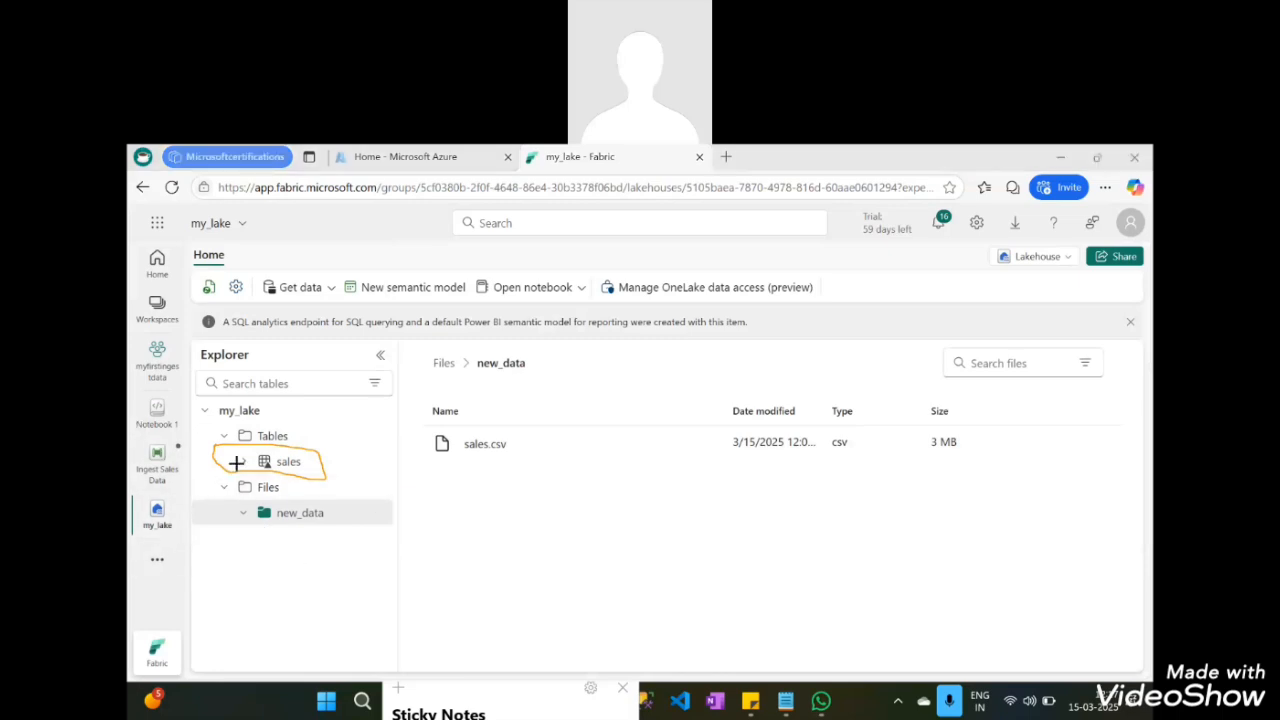
# Expand the sales table in the my_lake lakehouse and examine its list of columns
pyautogui.press('e')
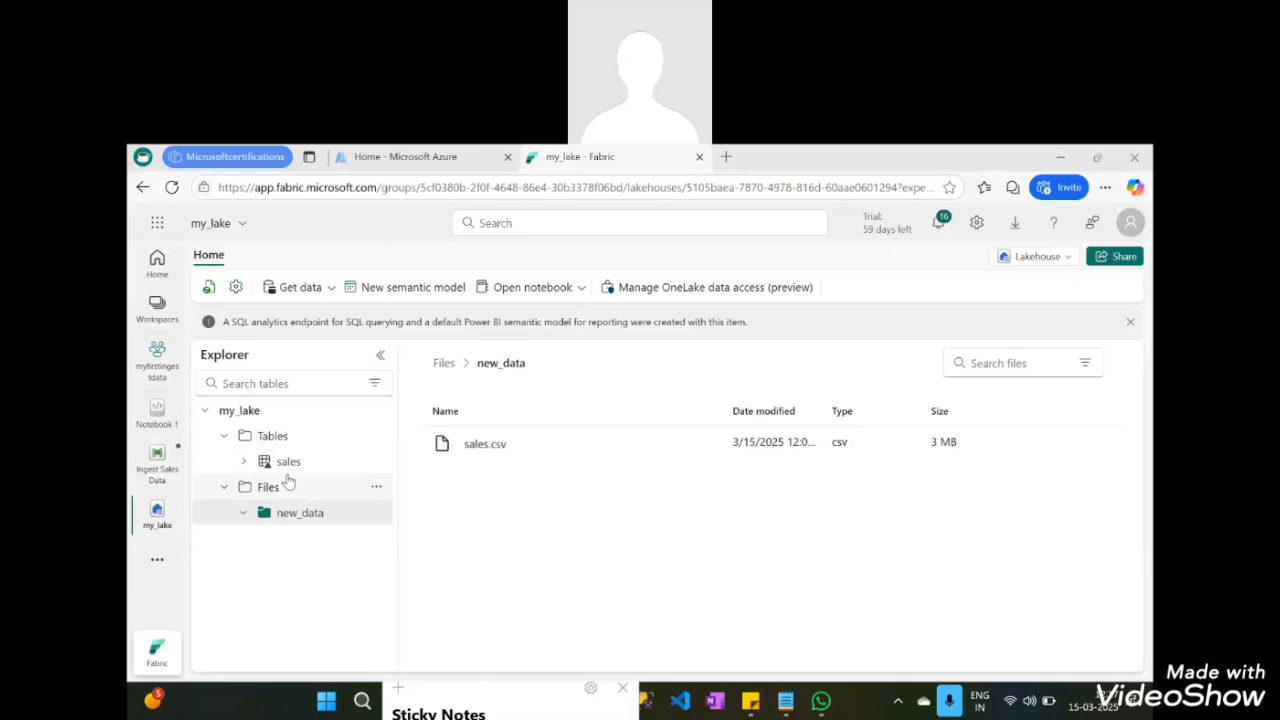
pyautogui.click(377, 463)
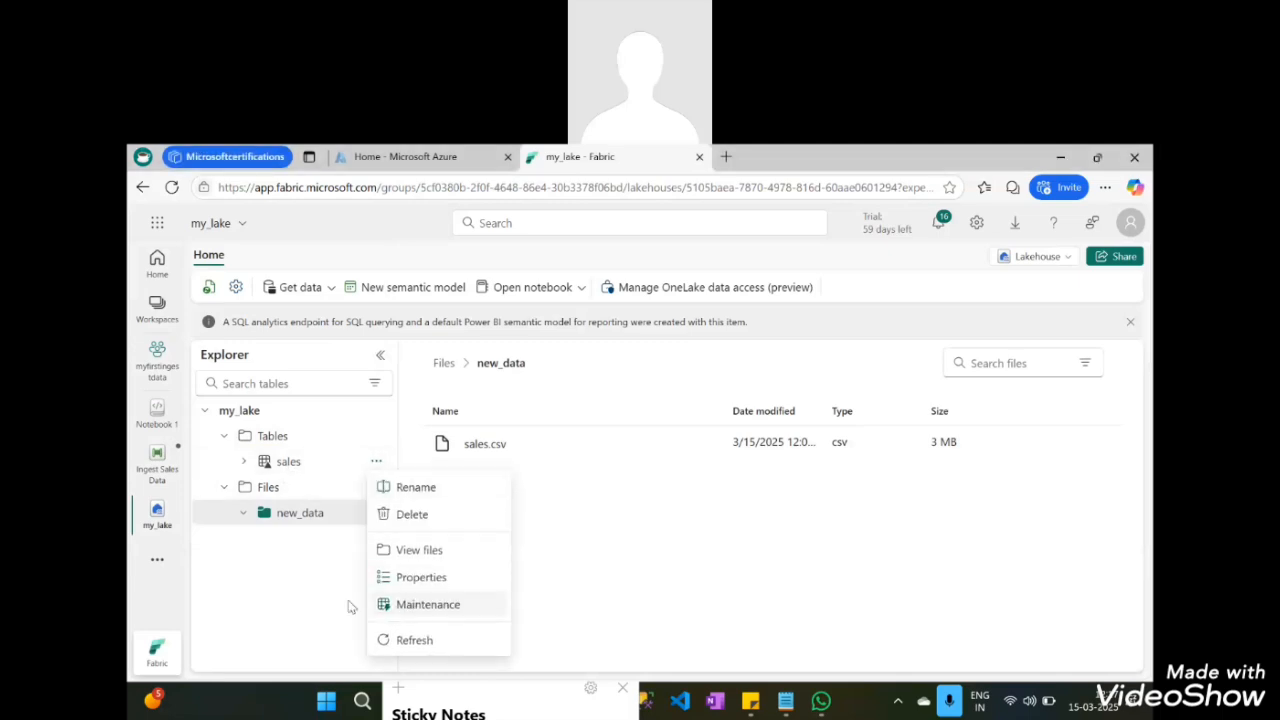
pyautogui.click(296, 480)
pyautogui.click(245, 462)
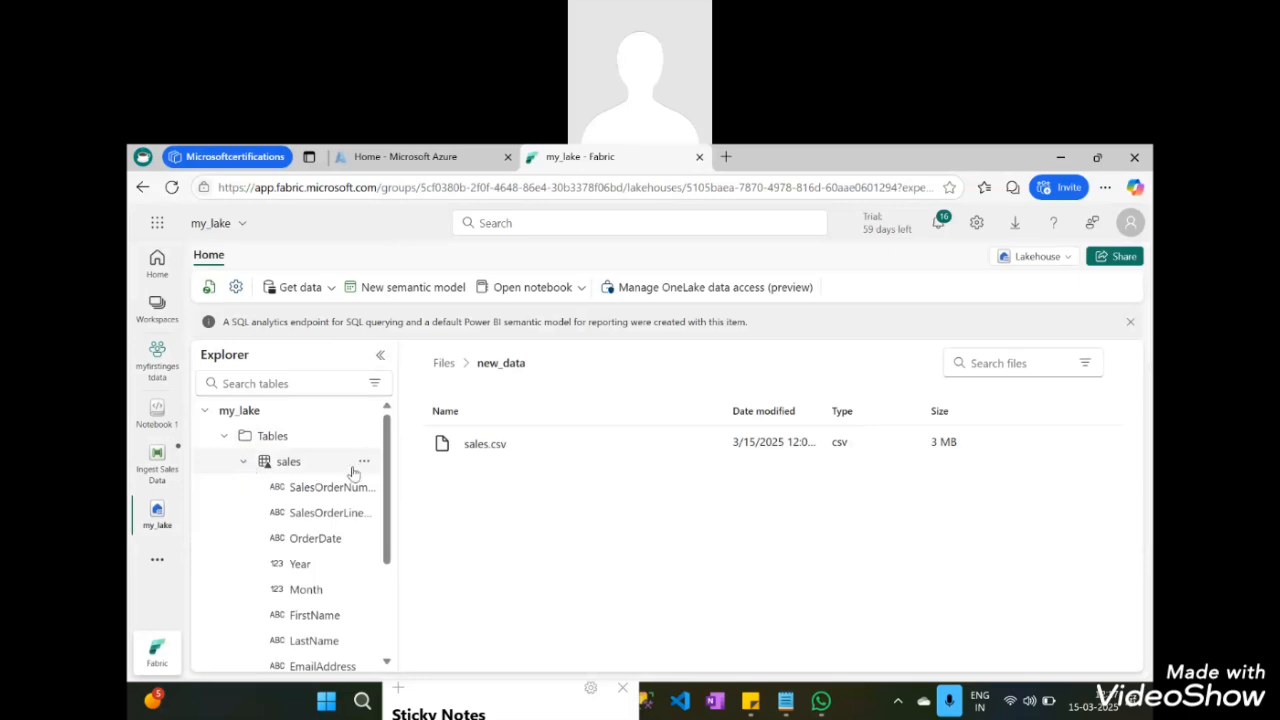
pyautogui.scroll(-3, 296, 582)
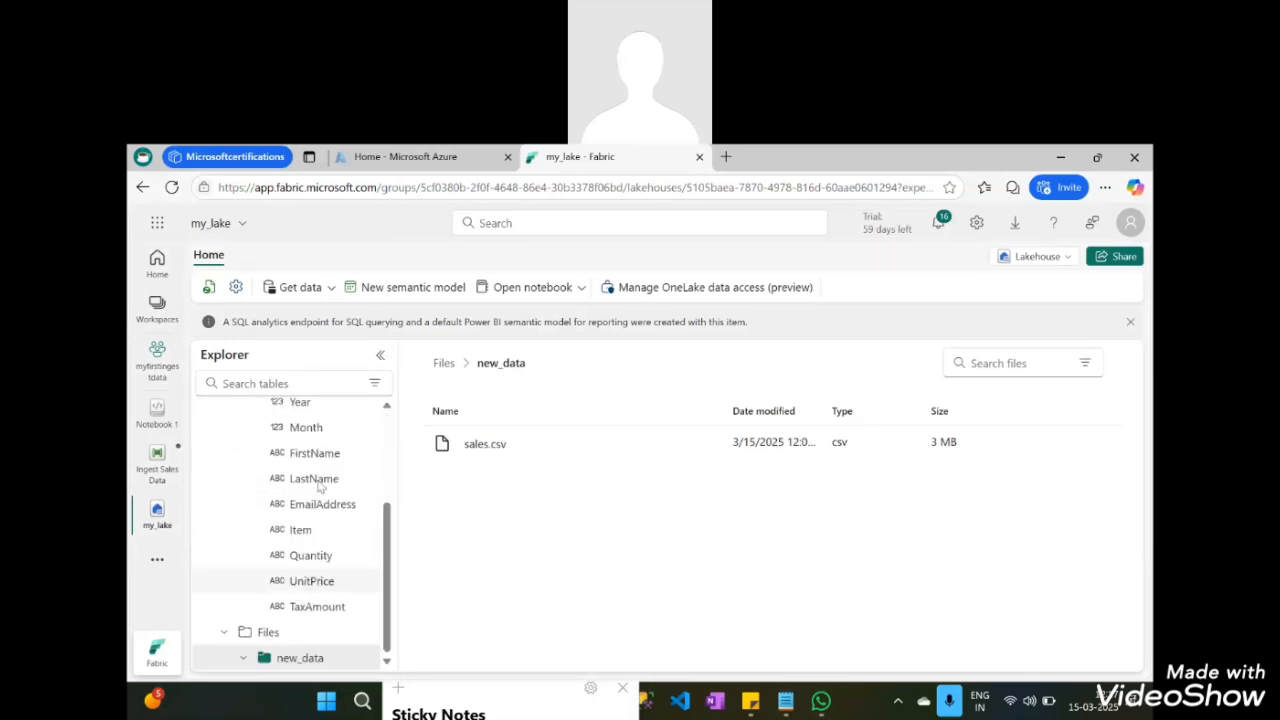
pyautogui.scroll(4, 294, 520)
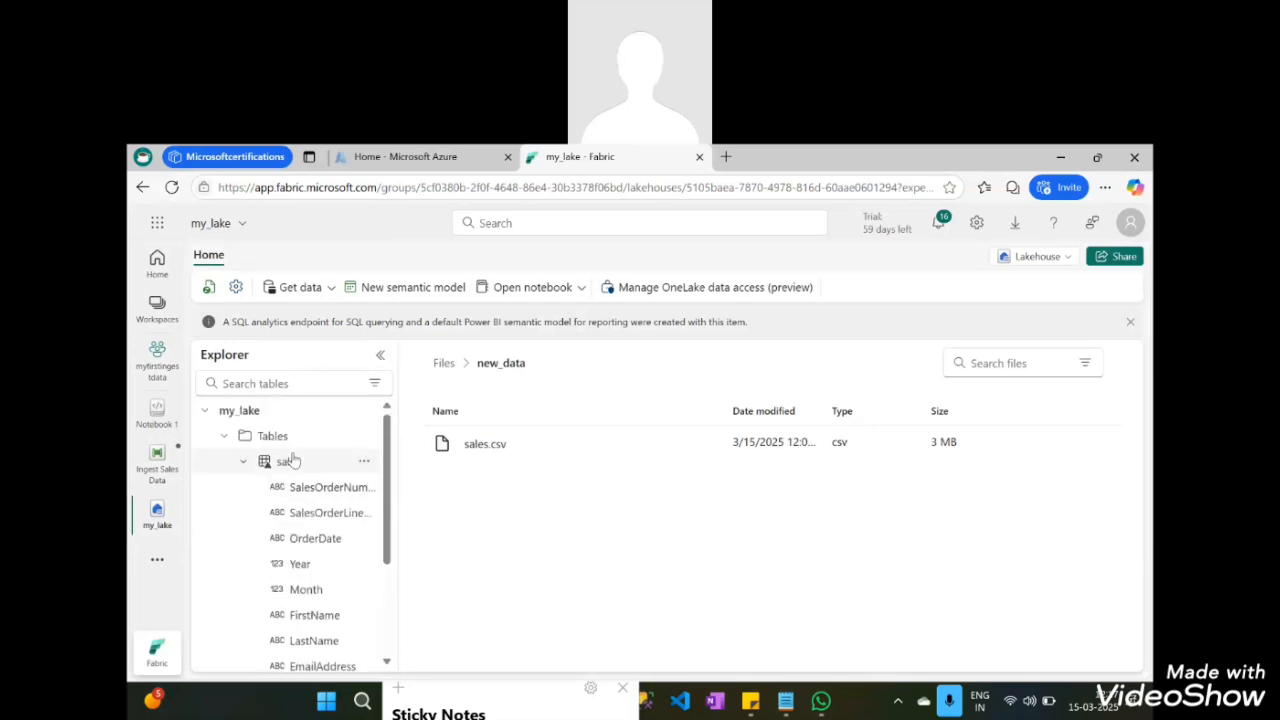
pyautogui.scroll(-3, 294, 462)
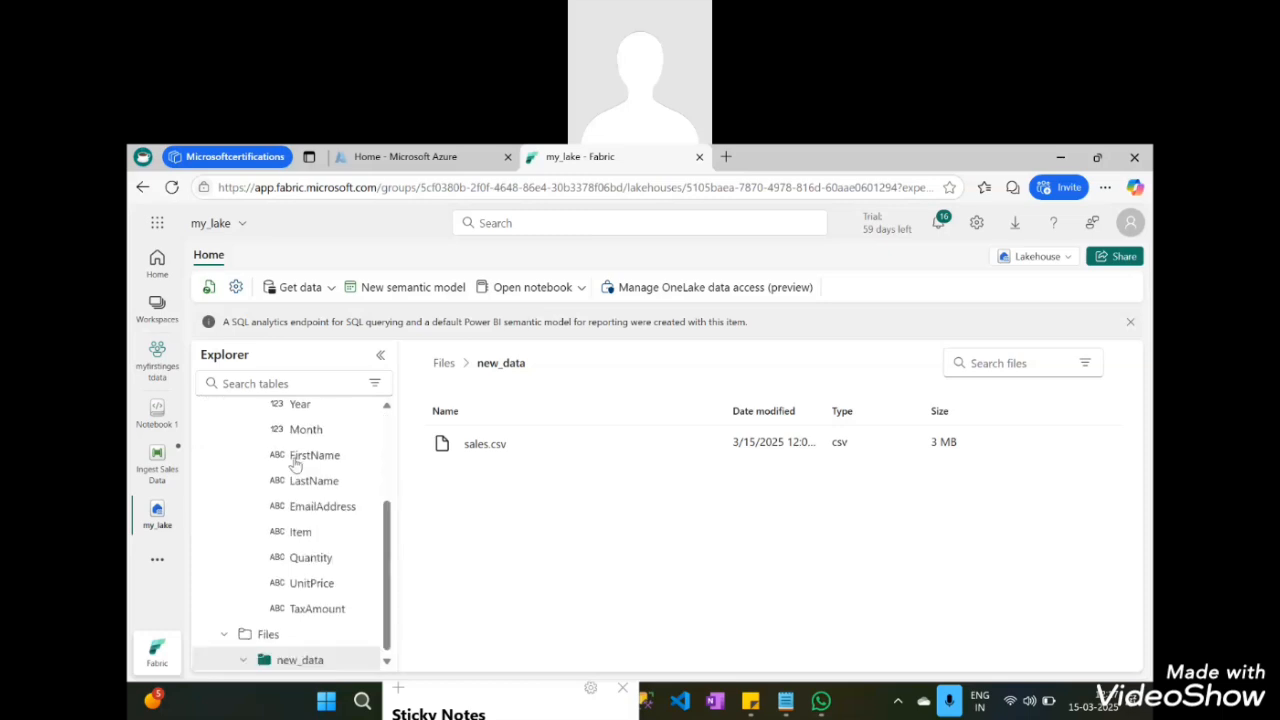